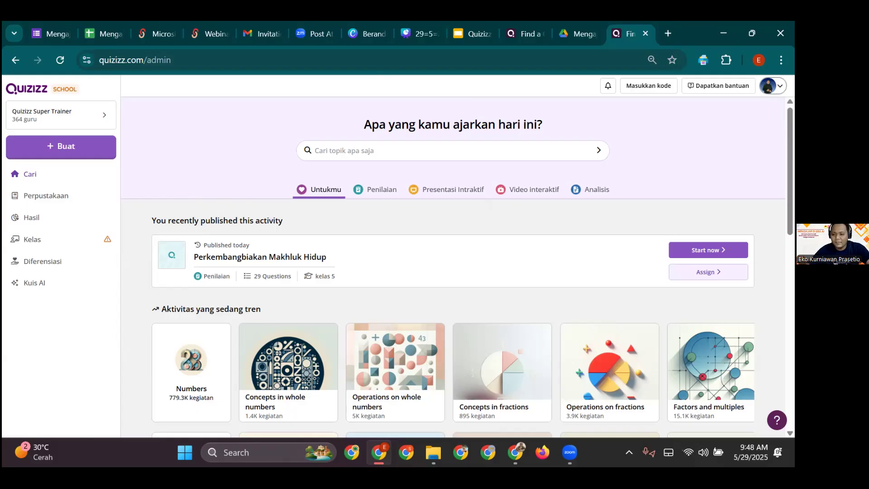
- Check the account menu's language preference and close it unchanged
{"action": "left_click", "coordinate": [773, 85]}
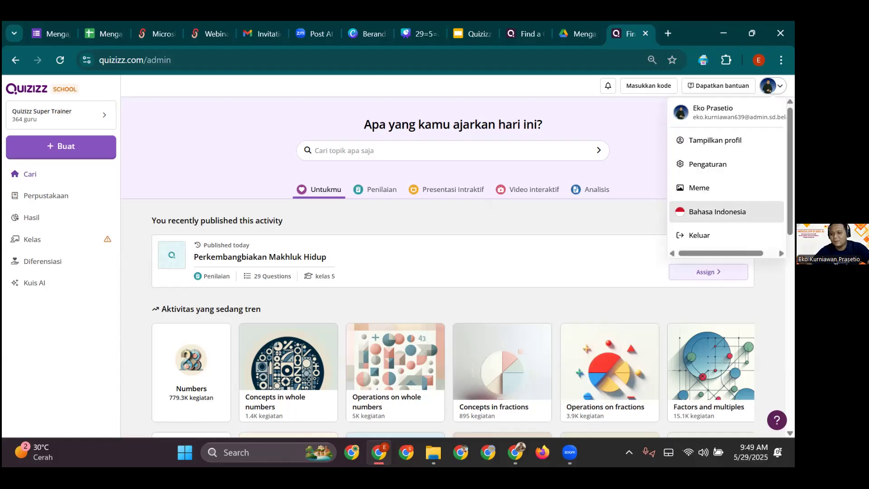
{"action": "left_click", "coordinate": [717, 212]}
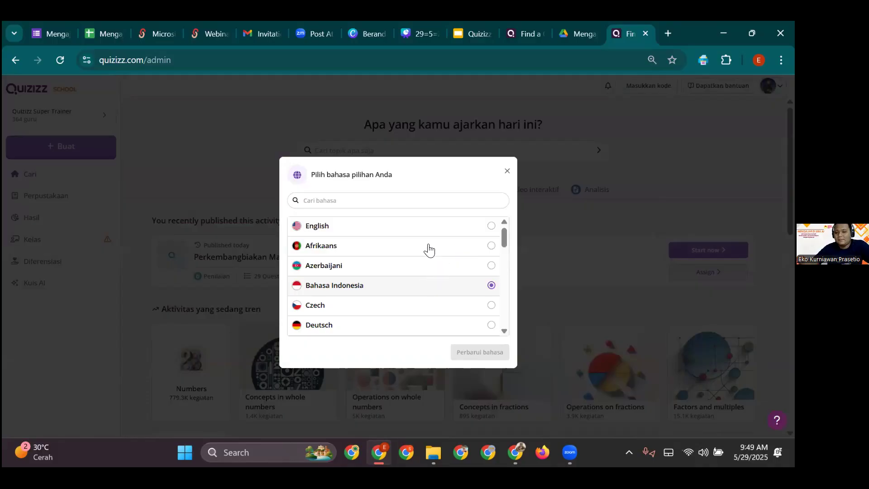
{"action": "left_click", "coordinate": [508, 171]}
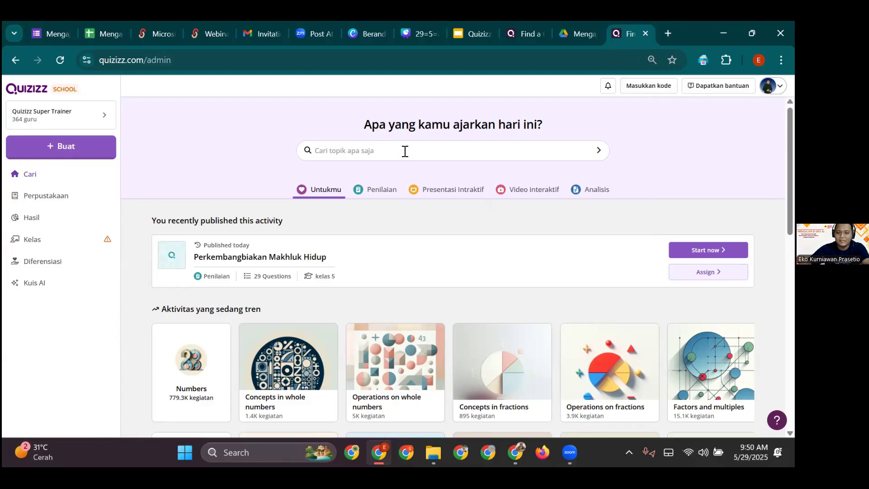
- Search Quizizz activities for 'perkembangbiakan makhluk hidup'
{"action": "left_click", "coordinate": [404, 151]}
{"action": "type", "text": "per"}
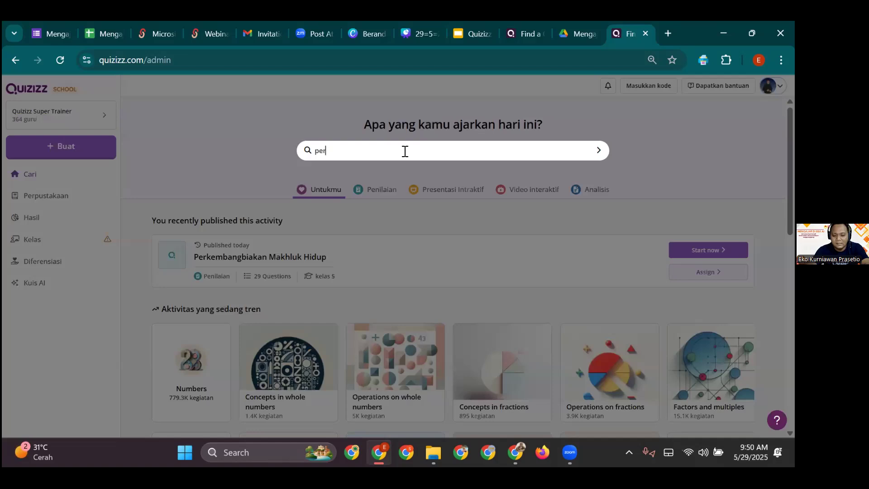
{"action": "type", "text": "kembangbiakan mak"}
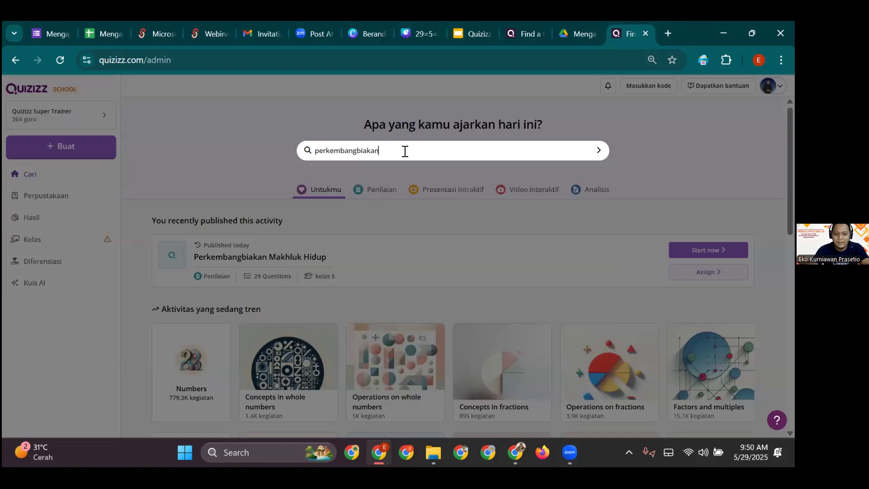
{"action": "key", "text": "BackSpace"}
{"action": "key", "text": "BackSpace"}
{"action": "key", "text": "BackSpace"}
{"action": "type", "text": "makhlu"}
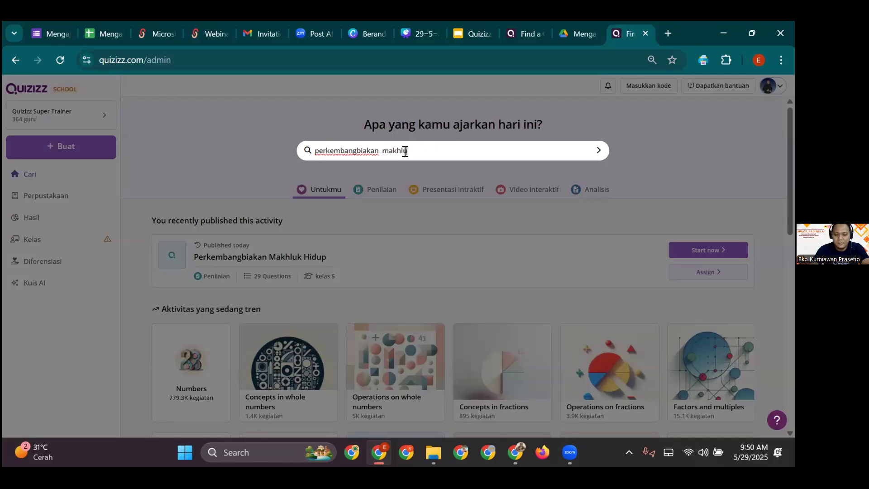
{"action": "type", "text": "k hidup"}
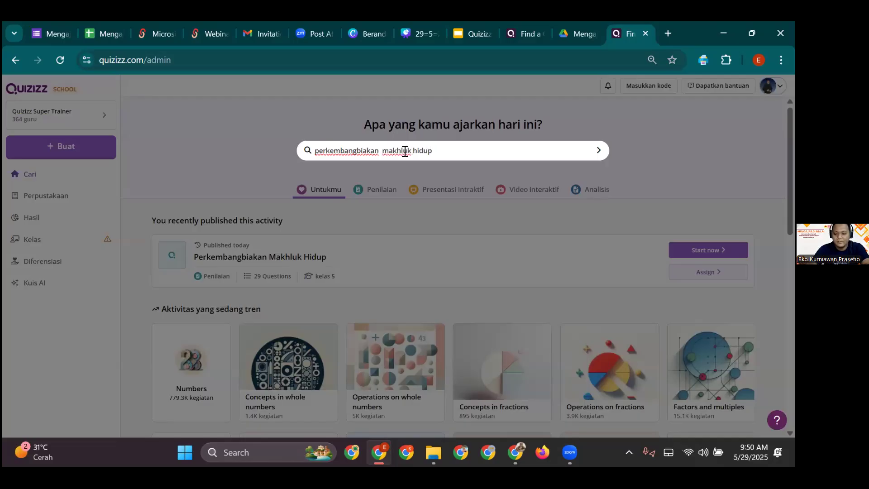
{"action": "key", "text": "Return"}
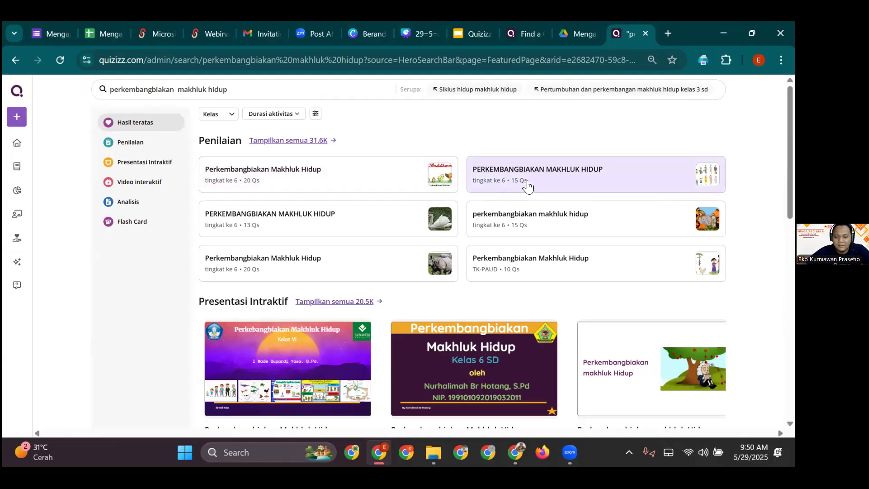
{"action": "scroll", "coordinate": [312, 281], "scroll_direction": "down", "scroll_amount": 1}
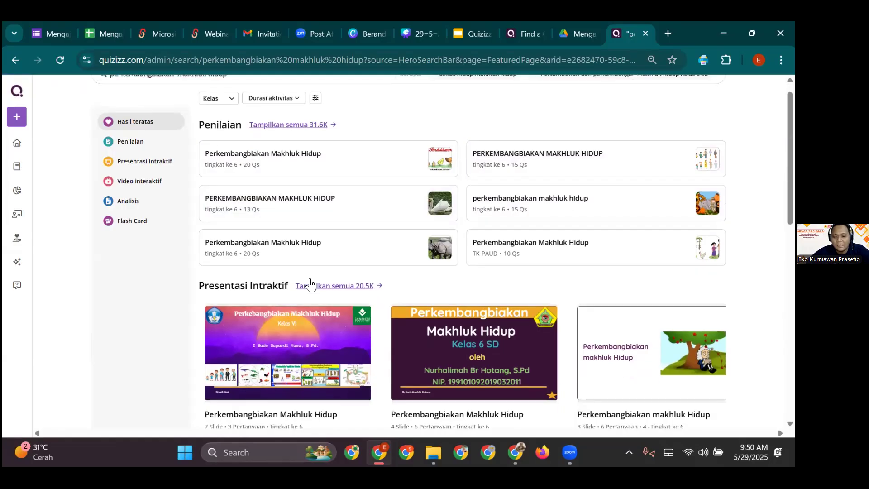
{"action": "scroll", "coordinate": [311, 285], "scroll_direction": "down", "scroll_amount": 1}
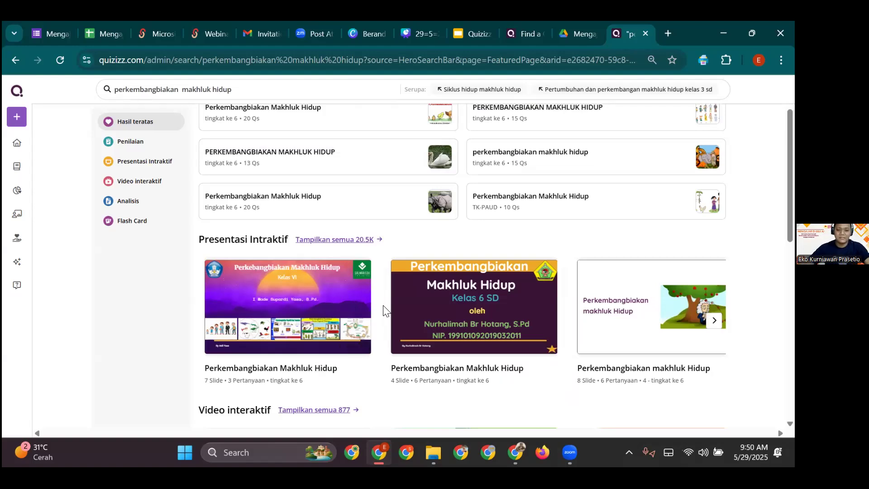
{"action": "scroll", "coordinate": [423, 311], "scroll_direction": "down", "scroll_amount": 1}
{"action": "scroll", "coordinate": [384, 272], "scroll_direction": "down", "scroll_amount": 2}
{"action": "scroll", "coordinate": [348, 204], "scroll_direction": "up", "scroll_amount": 1}
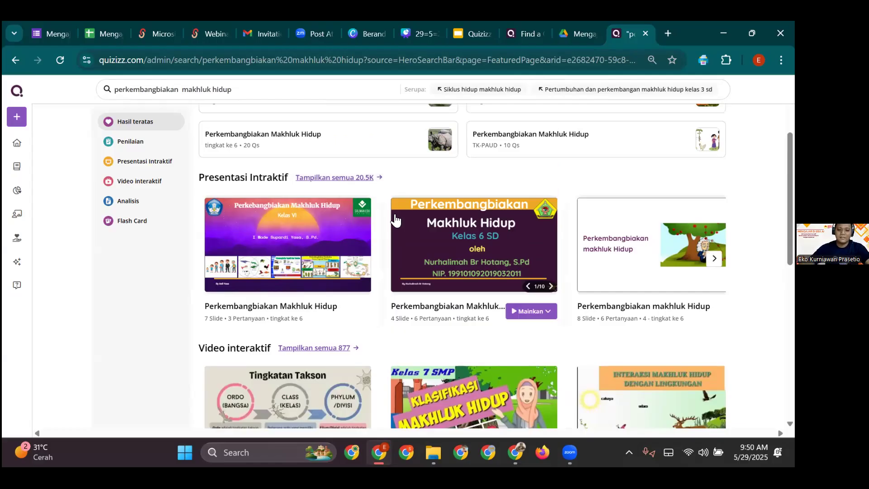
{"action": "scroll", "coordinate": [394, 220], "scroll_direction": "up", "scroll_amount": 3}
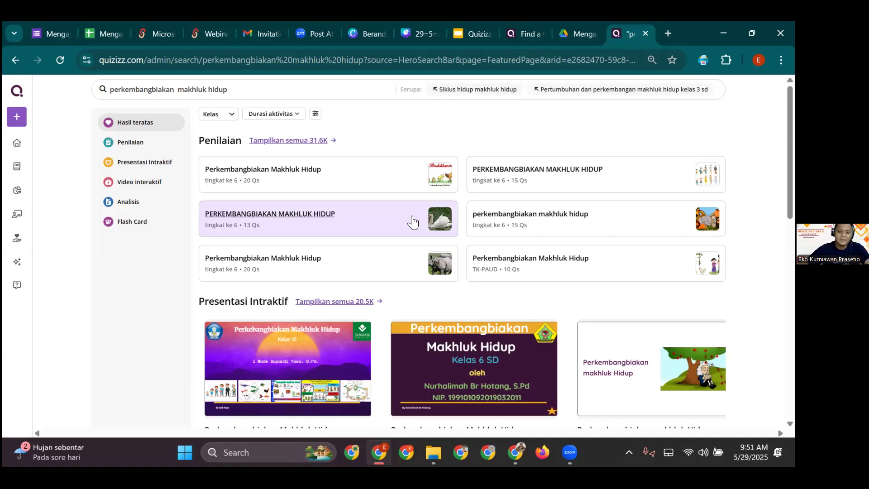
{"action": "scroll", "coordinate": [459, 217], "scroll_direction": "down", "scroll_amount": 5}
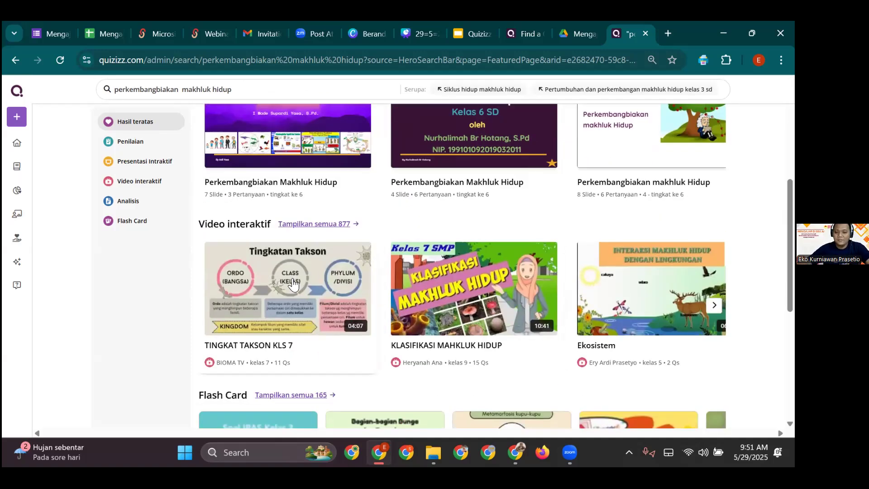
{"action": "mouse_move", "coordinate": [293, 283]}
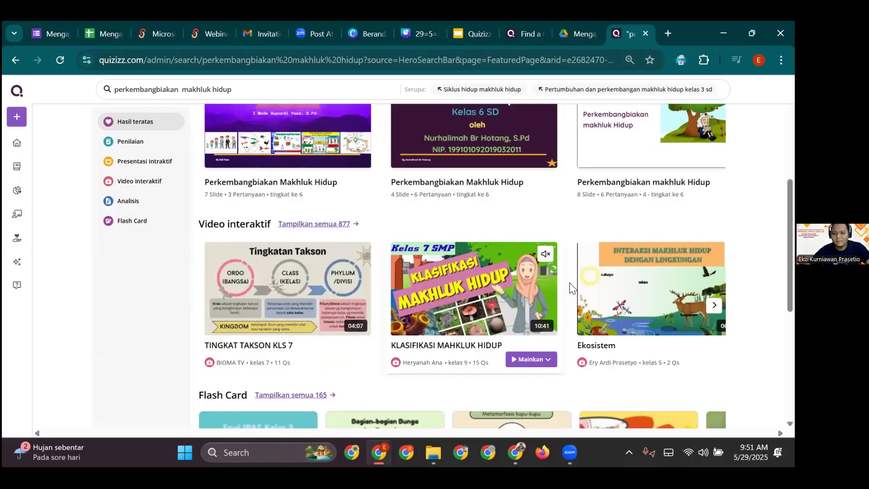
{"action": "mouse_move", "coordinate": [491, 286]}
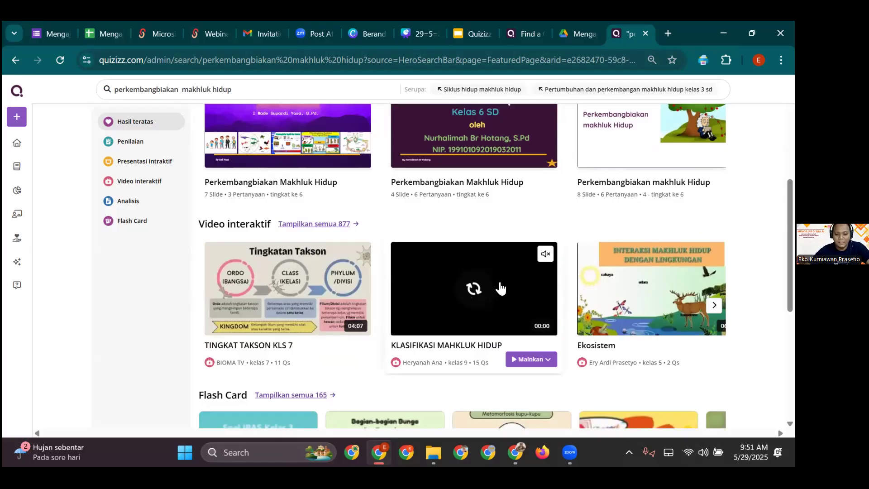
{"action": "scroll", "coordinate": [260, 281], "scroll_direction": "down", "scroll_amount": 4}
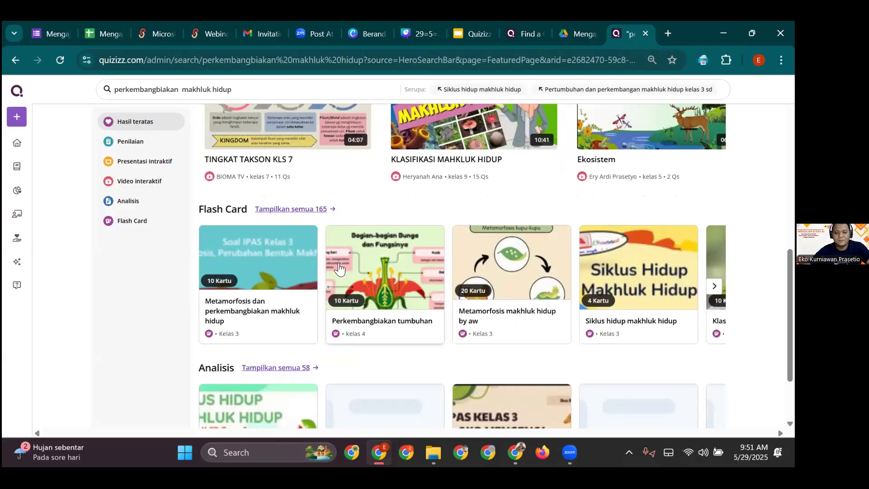
{"action": "scroll", "coordinate": [340, 267], "scroll_direction": "down", "scroll_amount": 2}
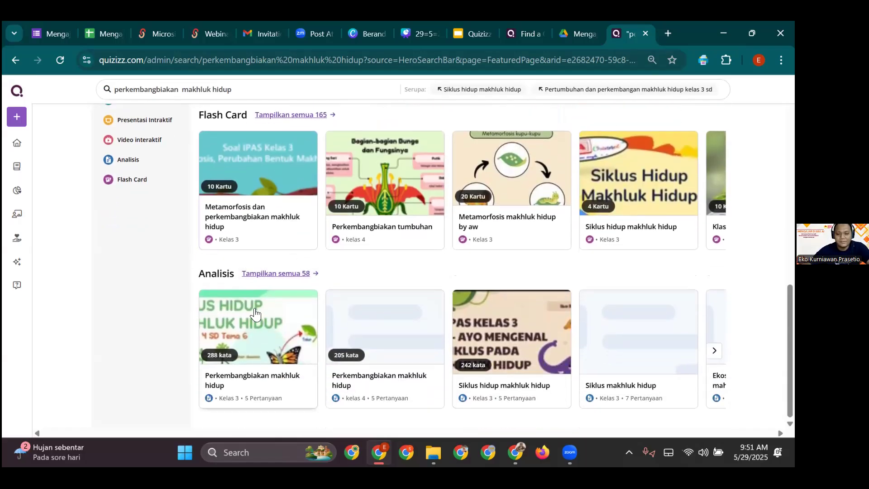
{"action": "scroll", "coordinate": [317, 310], "scroll_direction": "up", "scroll_amount": 2}
{"action": "scroll", "coordinate": [318, 311], "scroll_direction": "up", "scroll_amount": 4}
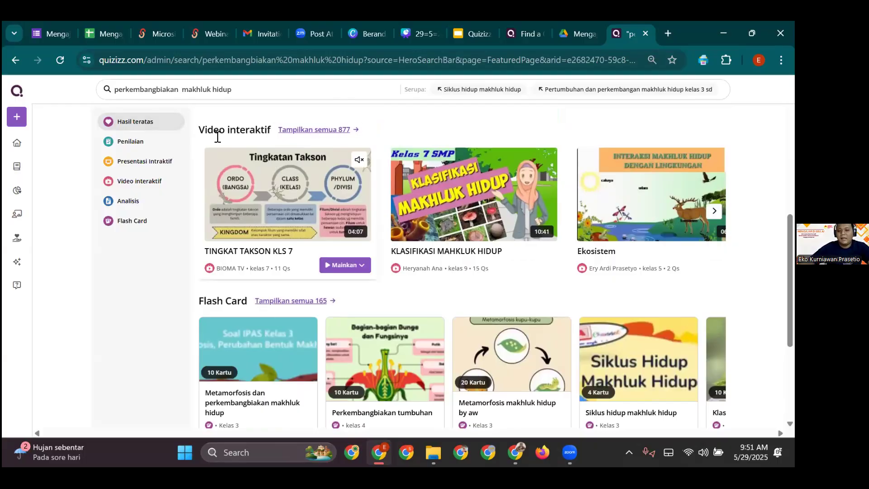
{"action": "scroll", "coordinate": [378, 194], "scroll_direction": "up", "scroll_amount": 6}
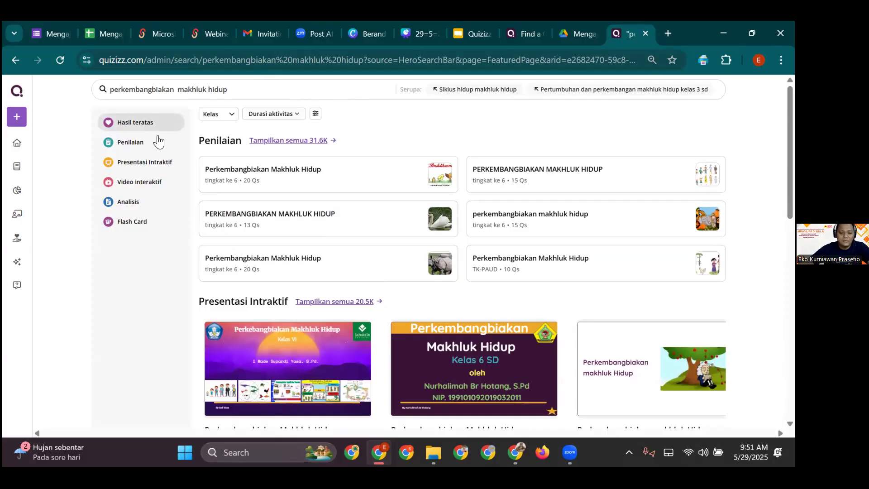
- Filter results to assessments and preview two reproduction quizzes' questions
{"action": "left_click", "coordinate": [145, 151]}
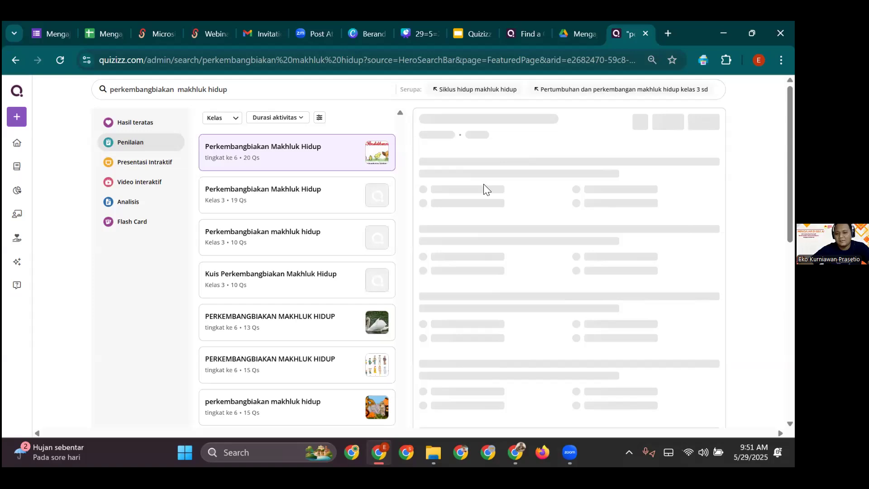
{"action": "scroll", "coordinate": [491, 195], "scroll_direction": "down", "scroll_amount": 3}
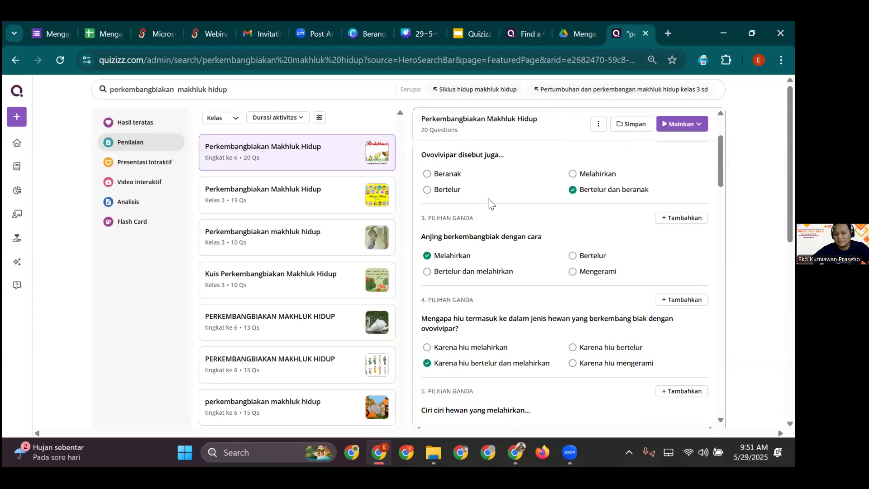
{"action": "left_click", "coordinate": [333, 216]}
{"action": "scroll", "coordinate": [334, 217], "scroll_direction": "down", "scroll_amount": 6}
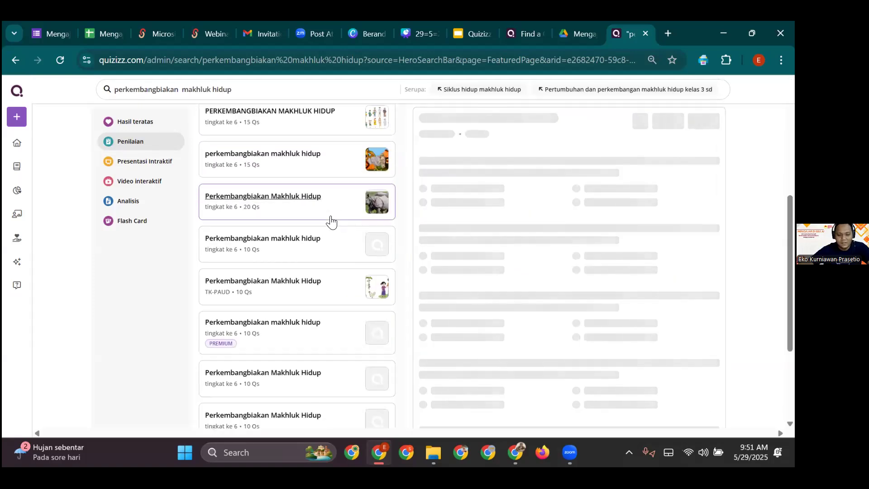
{"action": "left_click", "coordinate": [335, 281]}
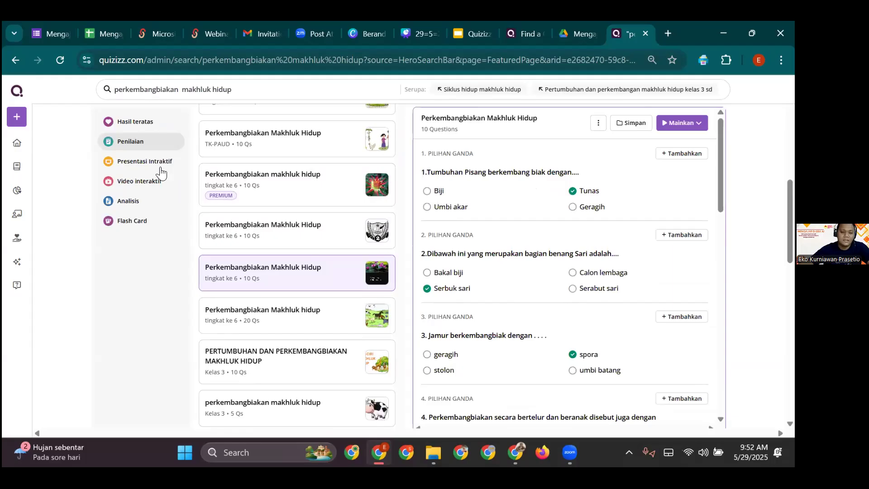
- Switch the results to interactive presentations, interactive videos, then Analisis activities
{"action": "left_click", "coordinate": [154, 166]}
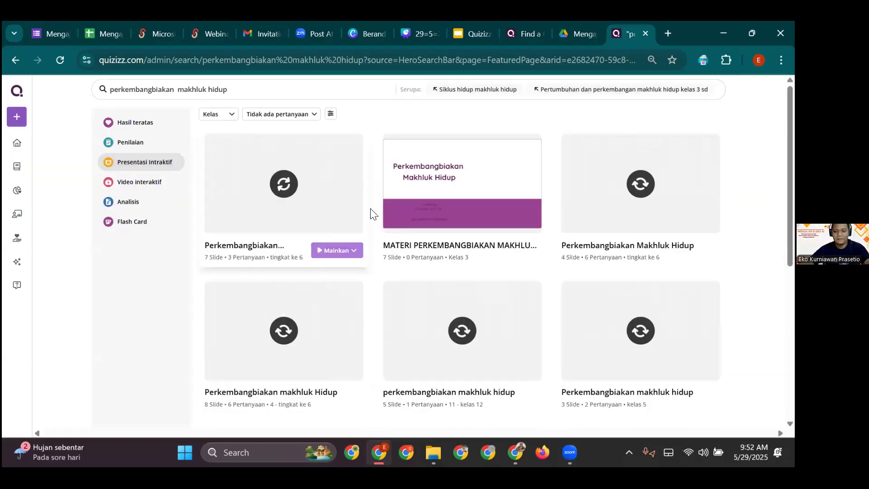
{"action": "left_click", "coordinate": [163, 182]}
{"action": "left_click", "coordinate": [136, 202]}
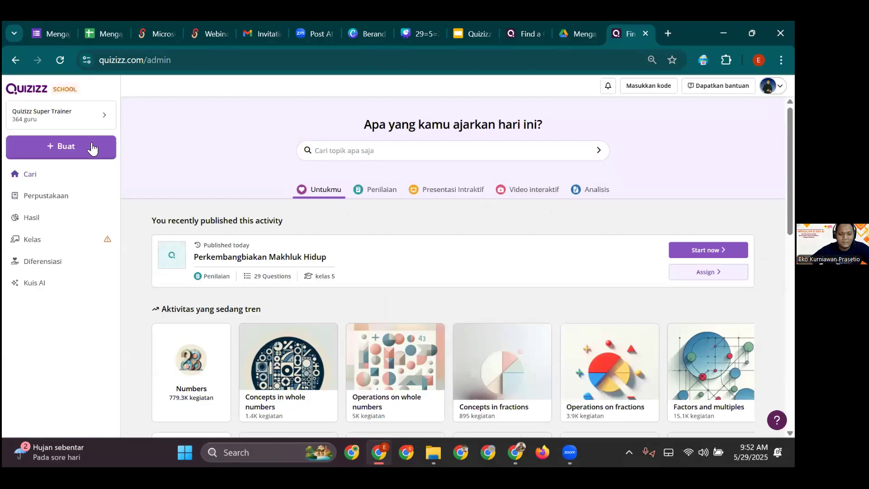
- Create a new Penilaian assessment and choose importing questions from a worksheet
{"action": "left_click", "coordinate": [59, 151]}
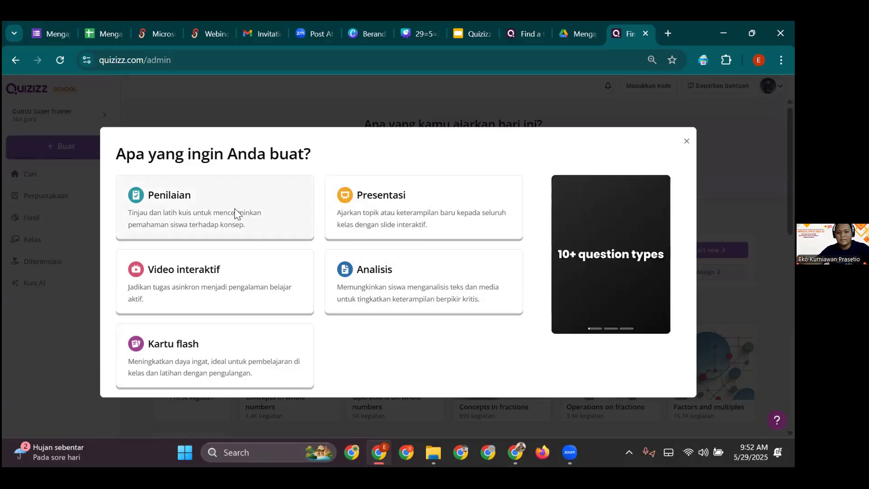
{"action": "left_click", "coordinate": [234, 208]}
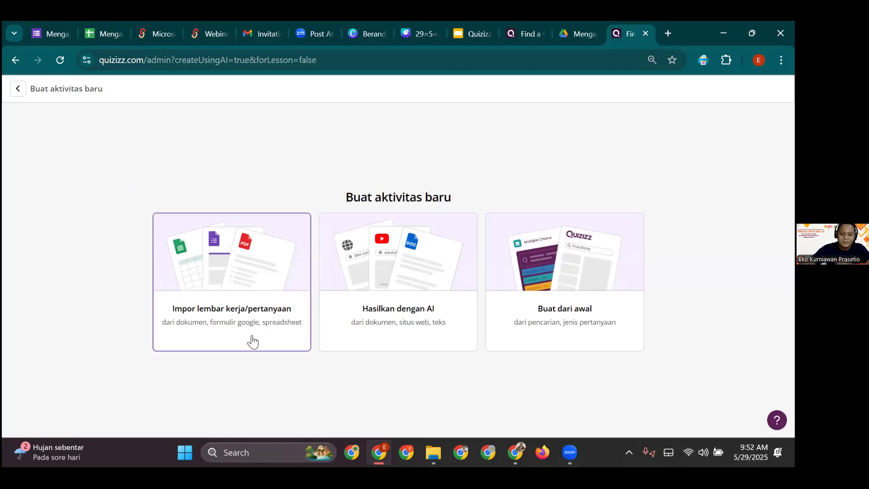
{"action": "left_click", "coordinate": [227, 285]}
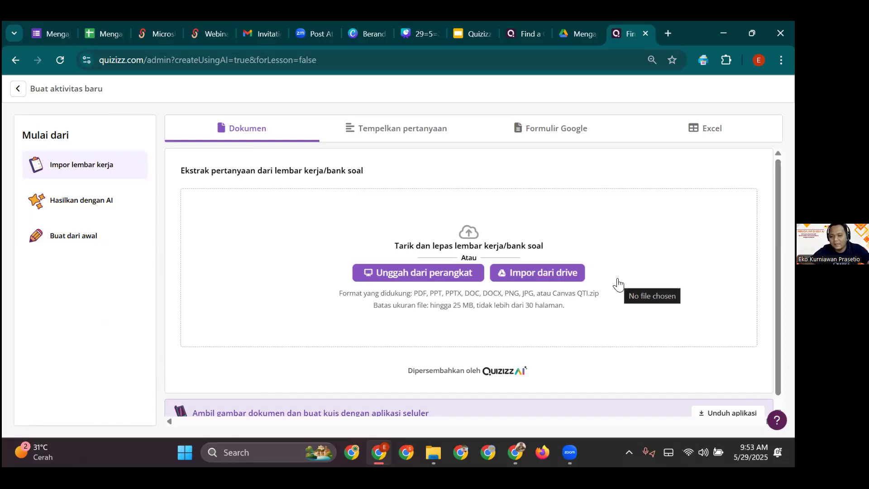
- Compare the plain-text, Google Form and Excel import options, reviewing the spreadsheet instructions
{"action": "left_click", "coordinate": [398, 130]}
{"action": "left_click", "coordinate": [368, 251]}
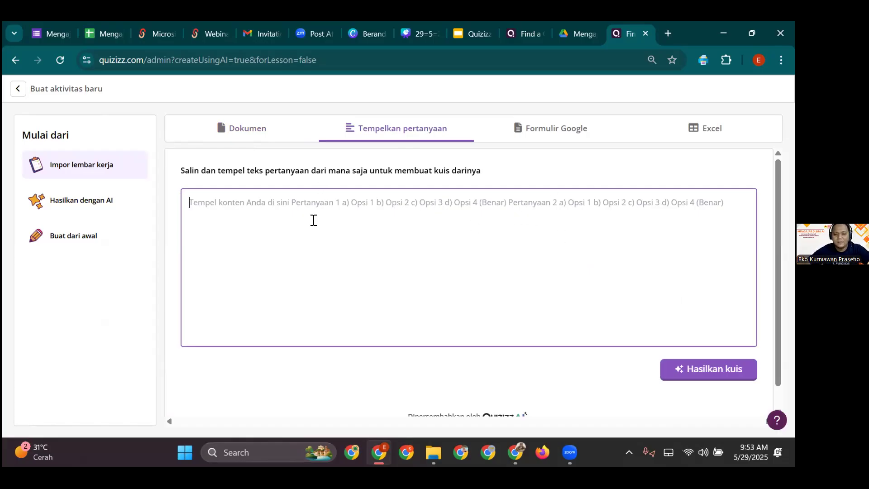
{"action": "left_click", "coordinate": [570, 136]}
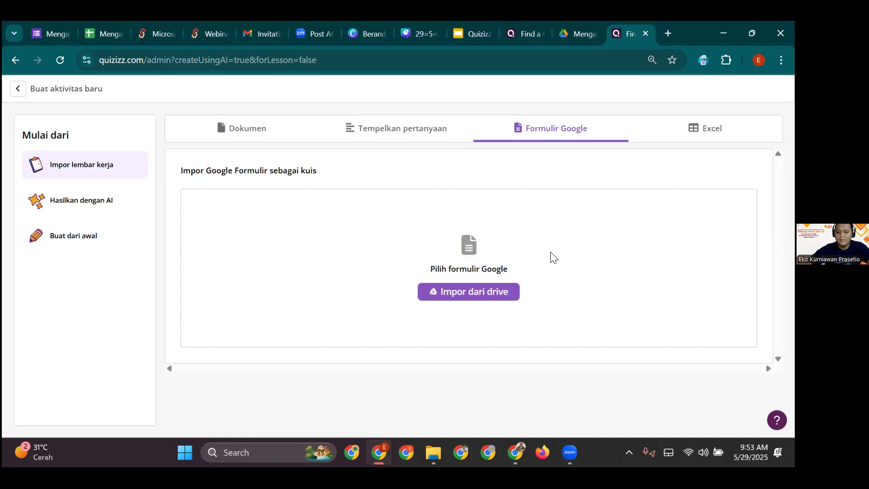
{"action": "left_click", "coordinate": [697, 131]}
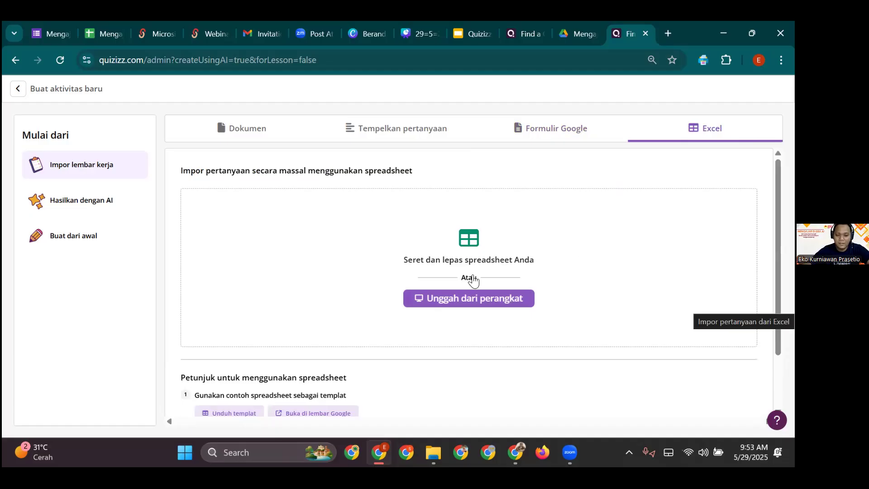
{"action": "scroll", "coordinate": [457, 290], "scroll_direction": "down", "scroll_amount": 2}
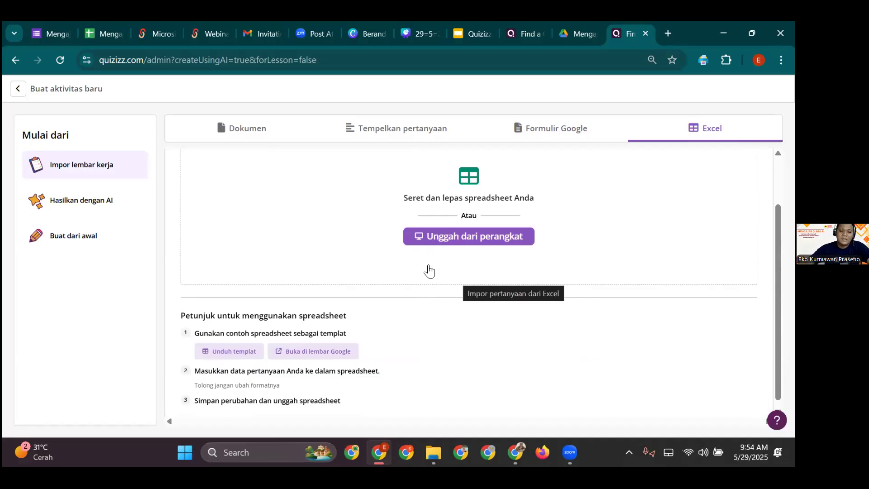
{"action": "left_click", "coordinate": [110, 208]}
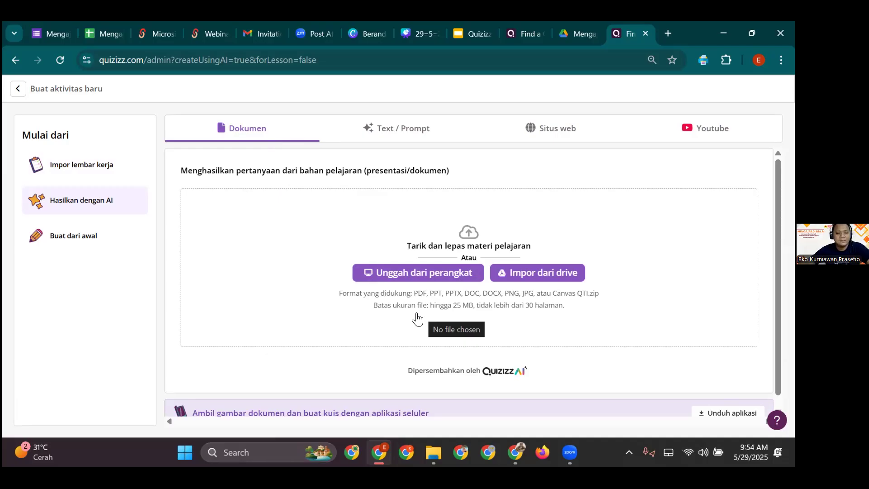
- Compare the AI generator's Text/Prompt, Situs web and Youtube sources, ending on Text/Prompt
{"action": "left_click", "coordinate": [390, 141]}
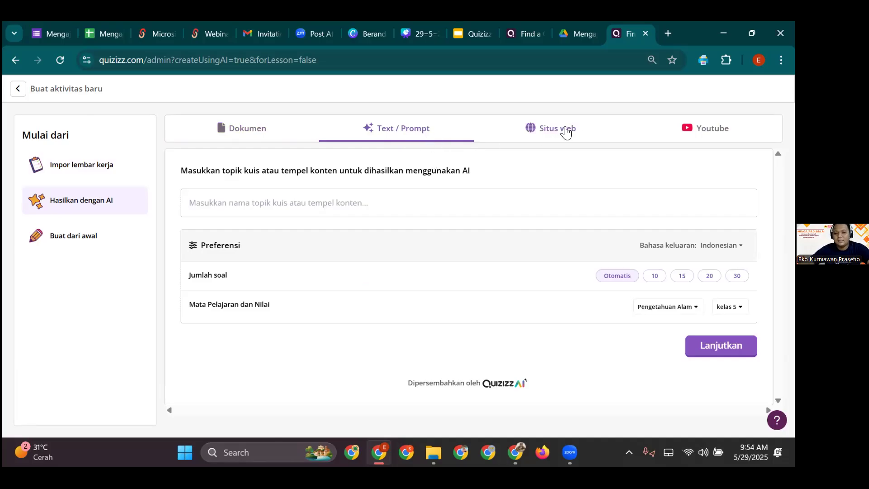
{"action": "left_click", "coordinate": [563, 133]}
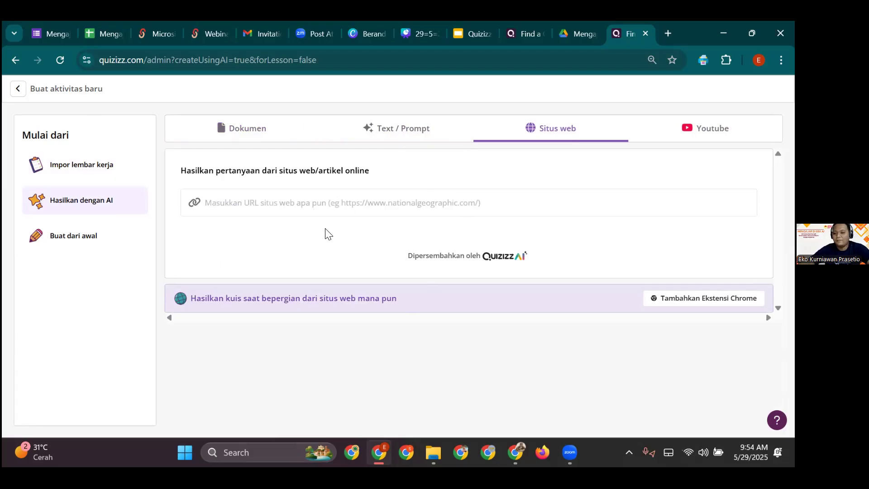
{"action": "left_click", "coordinate": [697, 137]}
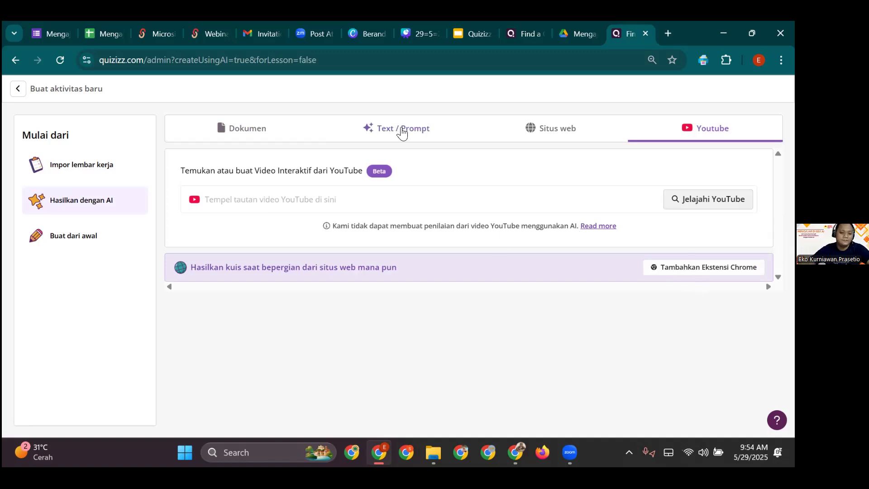
{"action": "left_click", "coordinate": [390, 135]}
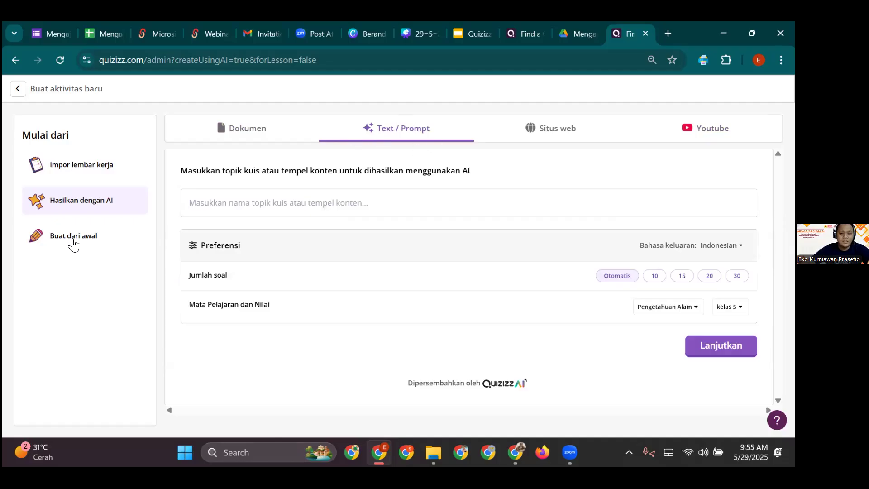
{"action": "left_click", "coordinate": [71, 237]}
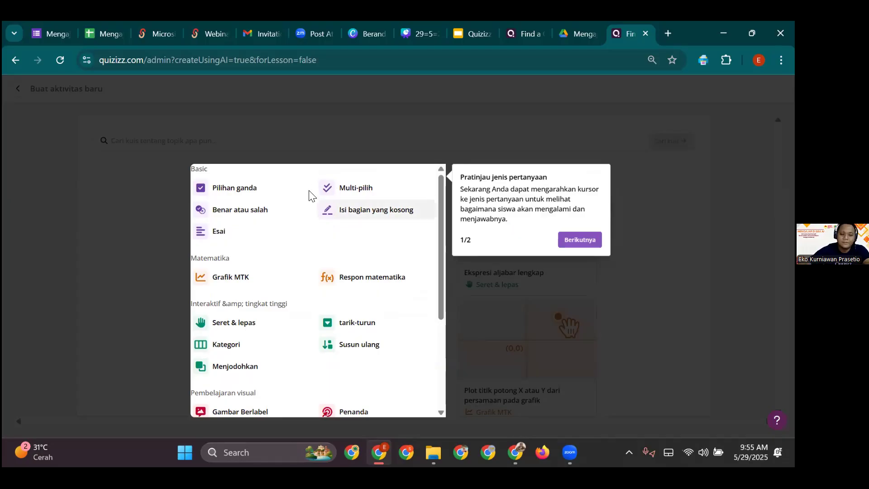
- Browse from-scratch question types like drag-and-drop, labelled image, audio response, word cloud and Slide
{"action": "scroll", "coordinate": [314, 258], "scroll_direction": "down", "scroll_amount": 3}
{"action": "scroll", "coordinate": [273, 272], "scroll_direction": "down", "scroll_amount": 1}
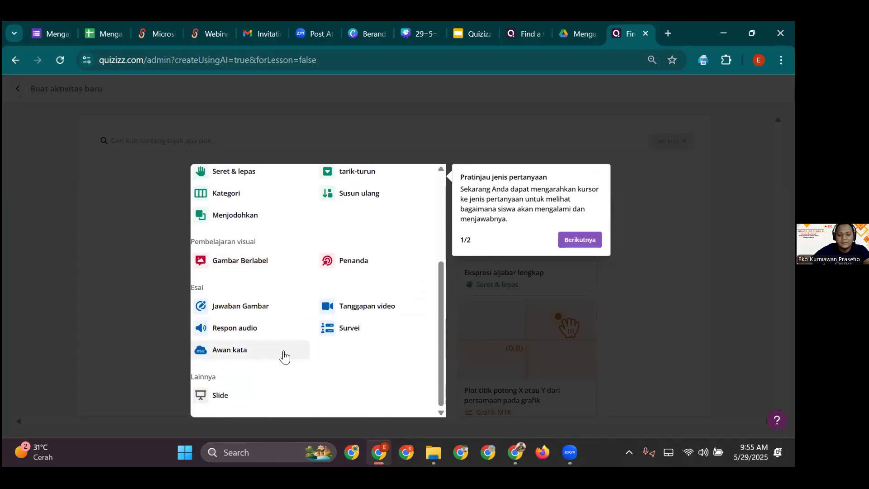
{"action": "scroll", "coordinate": [264, 353], "scroll_direction": "up", "scroll_amount": 3}
{"action": "scroll", "coordinate": [264, 352], "scroll_direction": "up", "scroll_amount": 1}
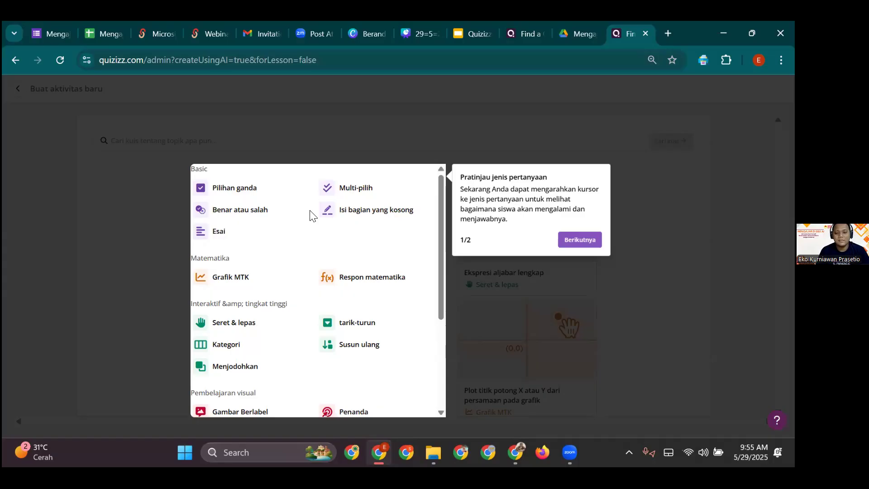
{"action": "scroll", "coordinate": [294, 229], "scroll_direction": "down", "scroll_amount": 1}
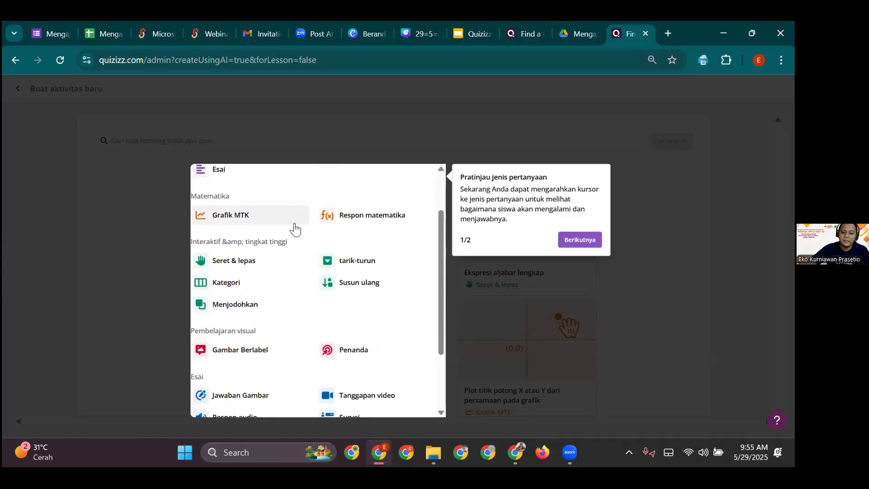
{"action": "scroll", "coordinate": [292, 267], "scroll_direction": "down", "scroll_amount": 1}
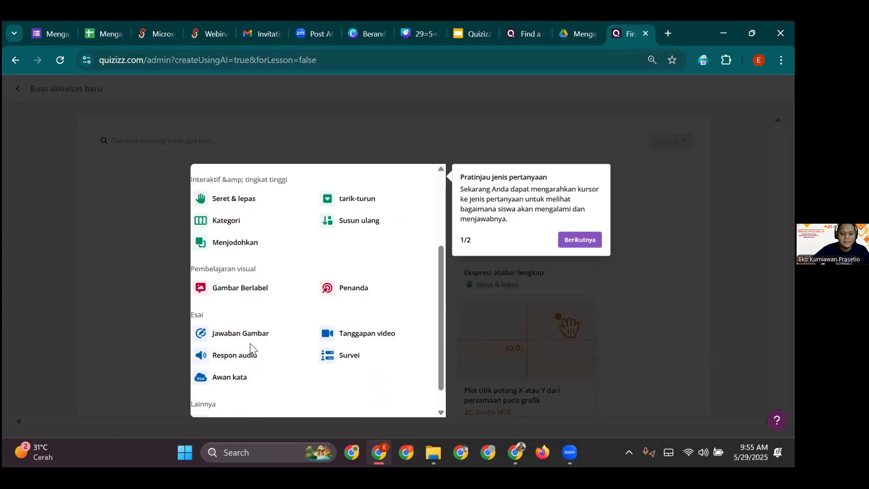
{"action": "scroll", "coordinate": [251, 347], "scroll_direction": "up", "scroll_amount": 3}
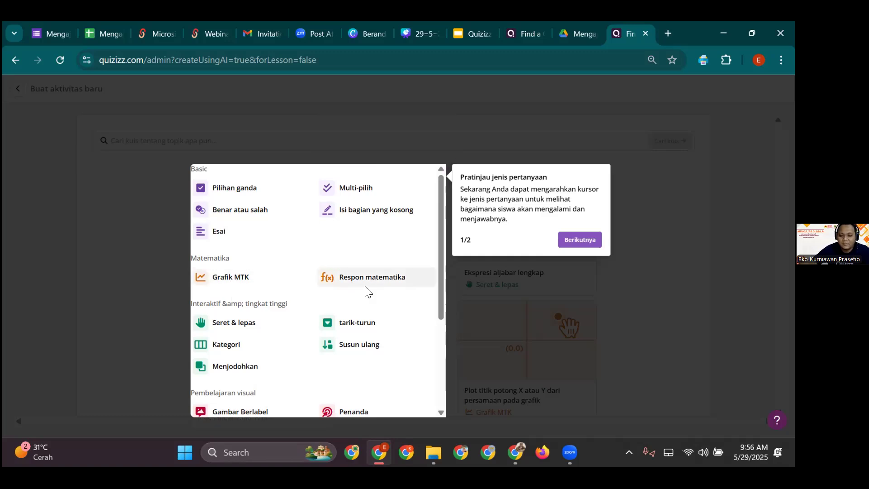
{"action": "scroll", "coordinate": [368, 290], "scroll_direction": "down", "scroll_amount": 1}
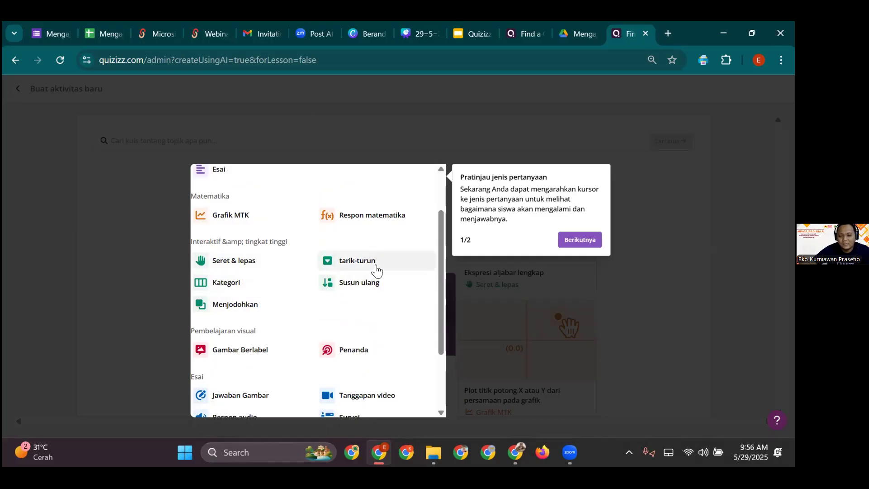
{"action": "scroll", "coordinate": [373, 265], "scroll_direction": "down", "scroll_amount": 1}
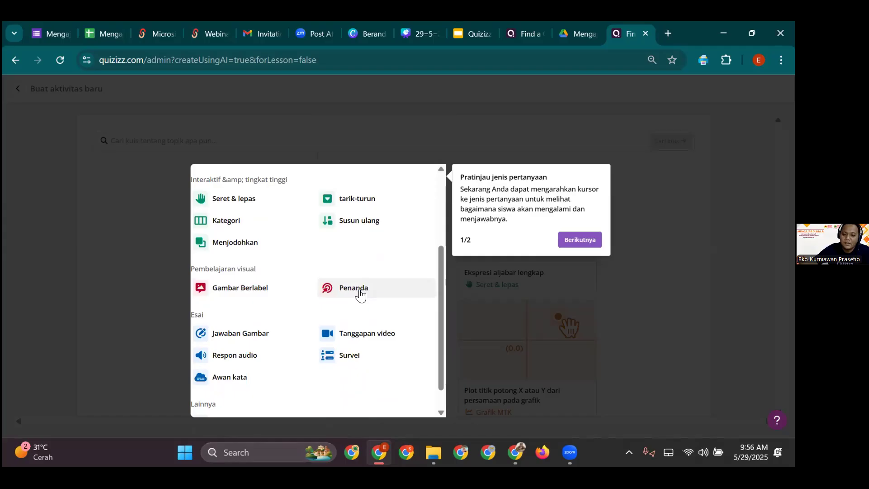
{"action": "scroll", "coordinate": [289, 293], "scroll_direction": "down", "scroll_amount": 1}
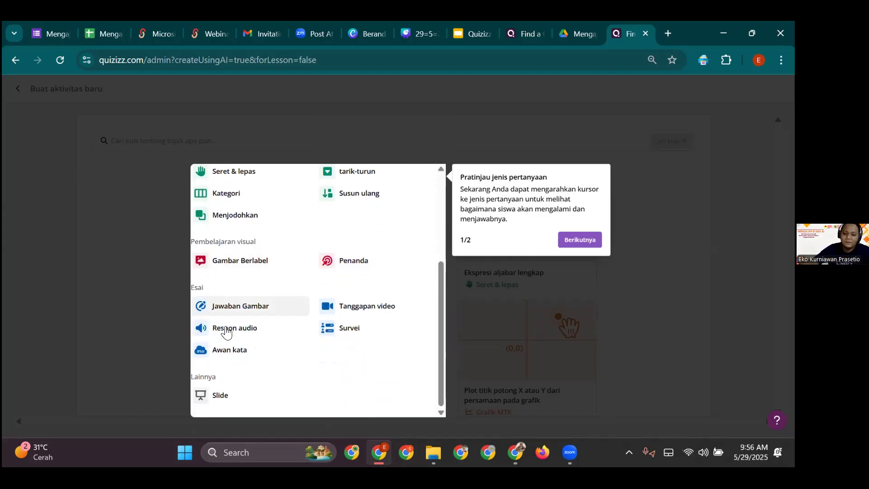
{"action": "mouse_move", "coordinate": [271, 320]}
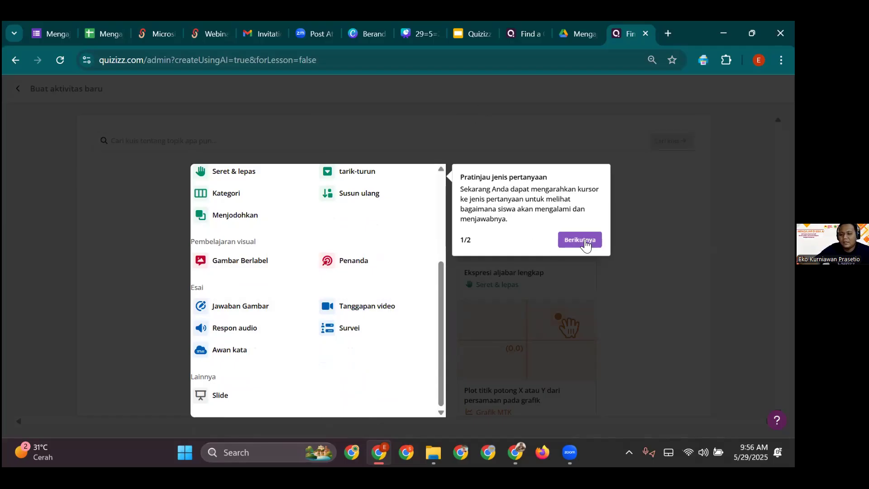
- Return to AI generation and enter the prompt 'buatkan soal tentang perkembangbiakan makhluk hidup'
{"action": "left_click", "coordinate": [252, 137]}
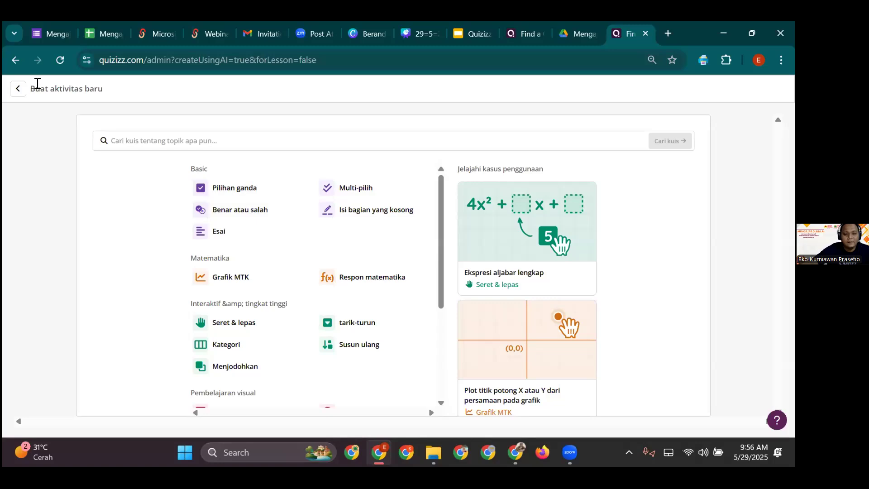
{"action": "left_click", "coordinate": [23, 88]}
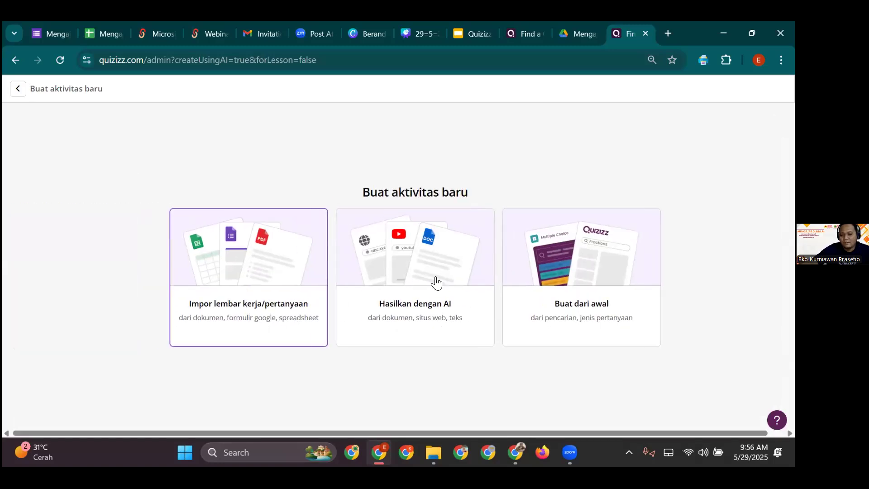
{"action": "left_click", "coordinate": [434, 284]}
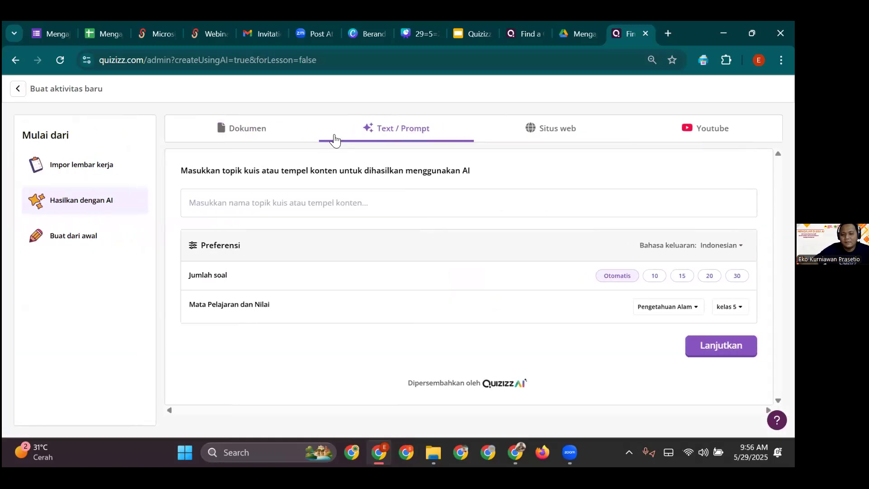
{"action": "left_click", "coordinate": [311, 209]}
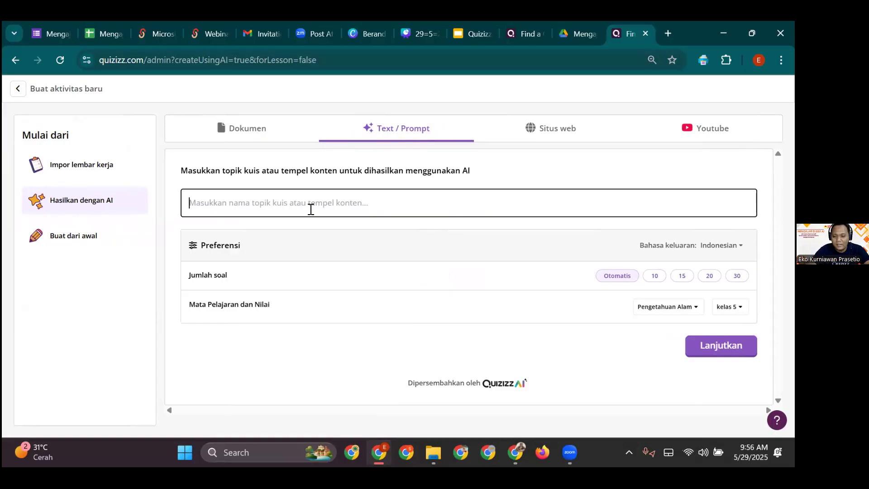
{"action": "type", "text": "buatk"}
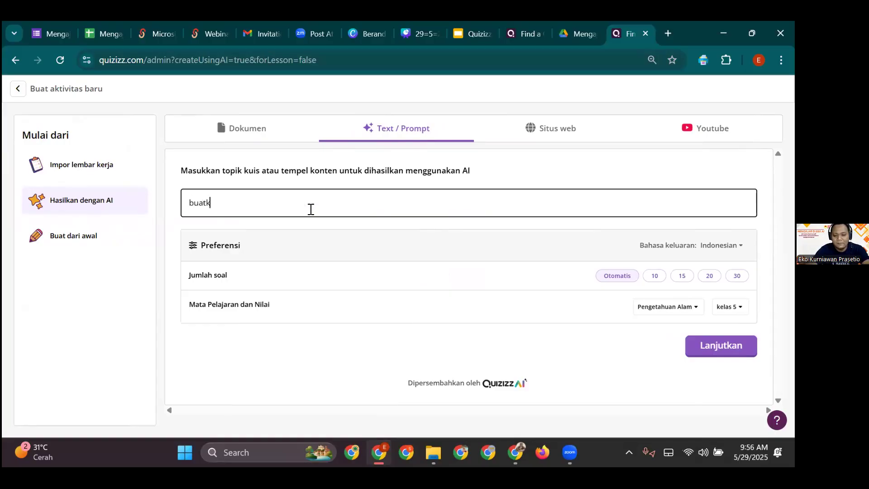
{"action": "type", "text": "an soal "}
{"action": "type", "text": "tena"}
{"action": "type", "text": "tang "}
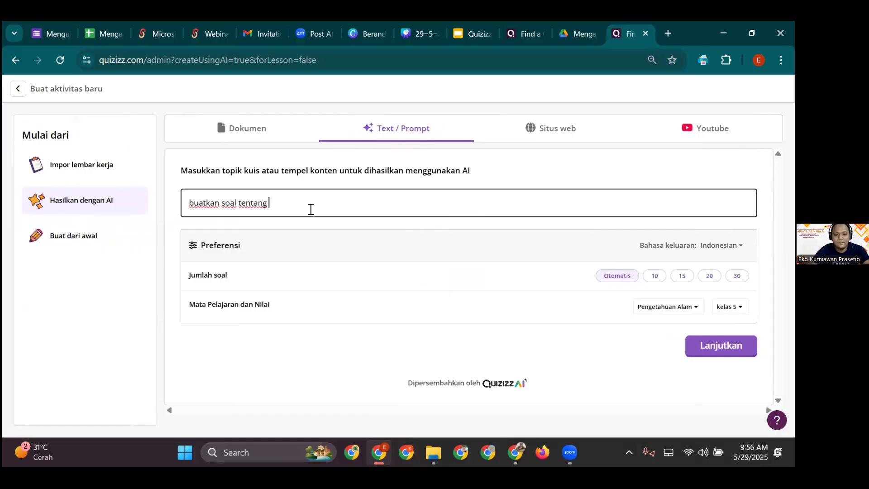
{"action": "type", "text": "perkembangbiakan makhluk "}
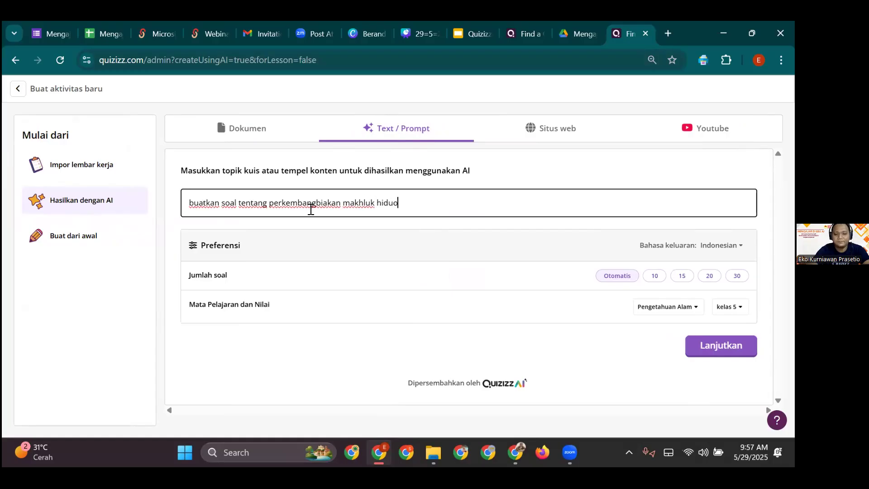
{"action": "type", "text": "hiduo"}
{"action": "key", "text": "BackSpace"}
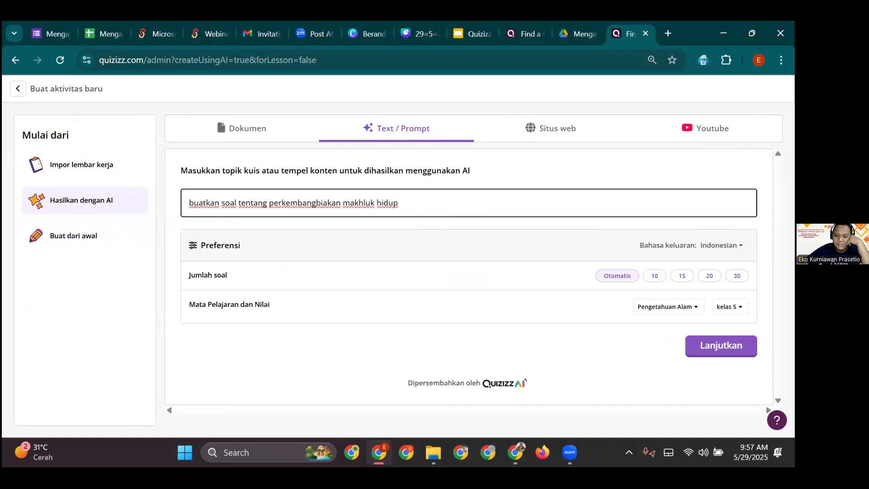
- Keep Pengetahuan Alam as subject and kelas 5 as grade, then continue to subtopics
{"action": "mouse_move", "coordinate": [721, 245]}
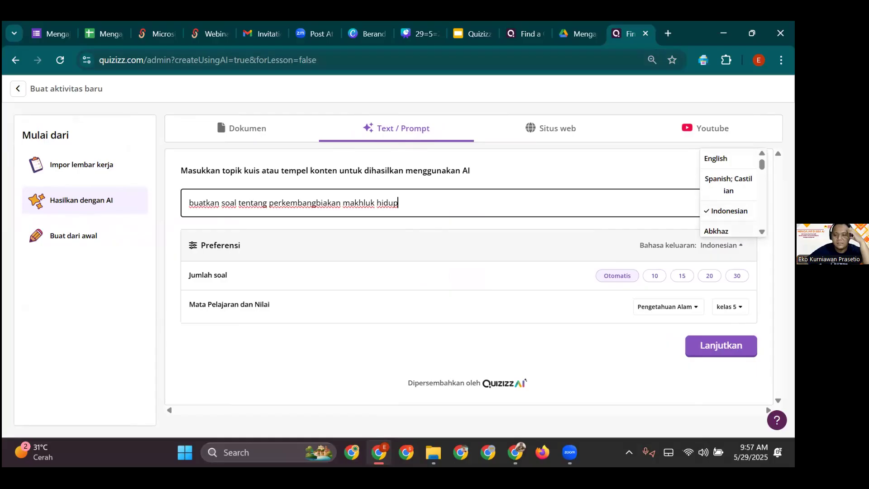
{"action": "left_click", "coordinate": [620, 256]}
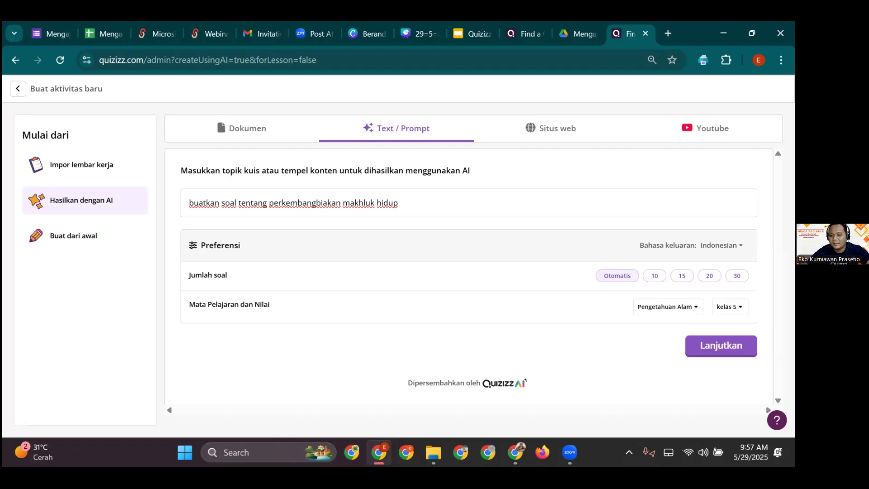
{"action": "left_click", "coordinate": [694, 309]}
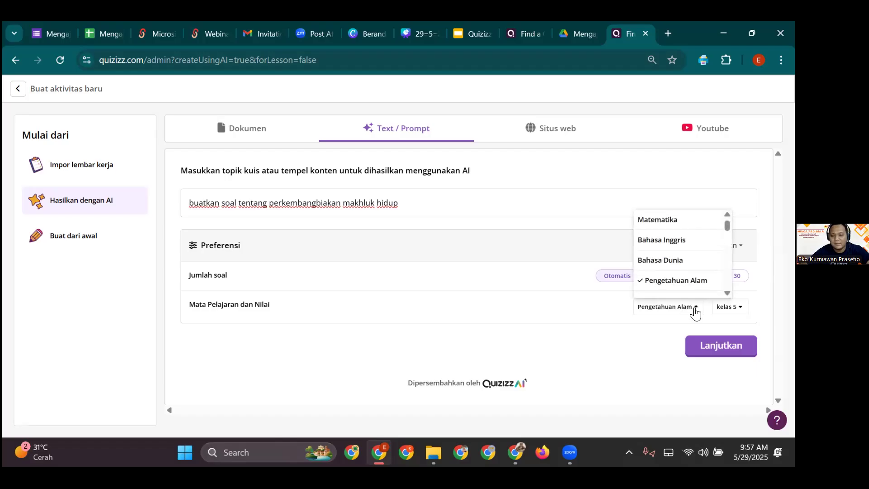
{"action": "left_click", "coordinate": [696, 312]}
{"action": "left_click", "coordinate": [737, 309]}
{"action": "left_click", "coordinate": [737, 309]}
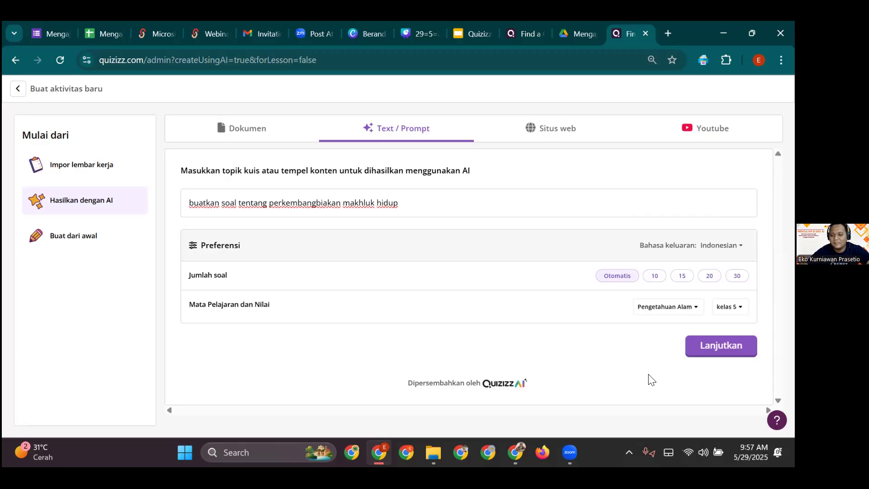
{"action": "left_click", "coordinate": [709, 357]}
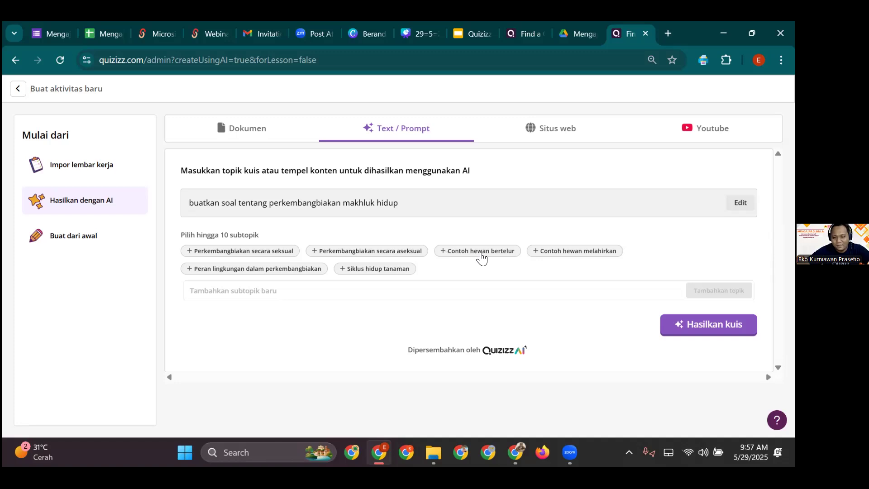
- Choose the 'Contoh hewan bertelur' and 'Contoh hewan melahirkan' subtopics and generate the quiz
{"action": "left_click", "coordinate": [482, 258]}
{"action": "left_click", "coordinate": [568, 258]}
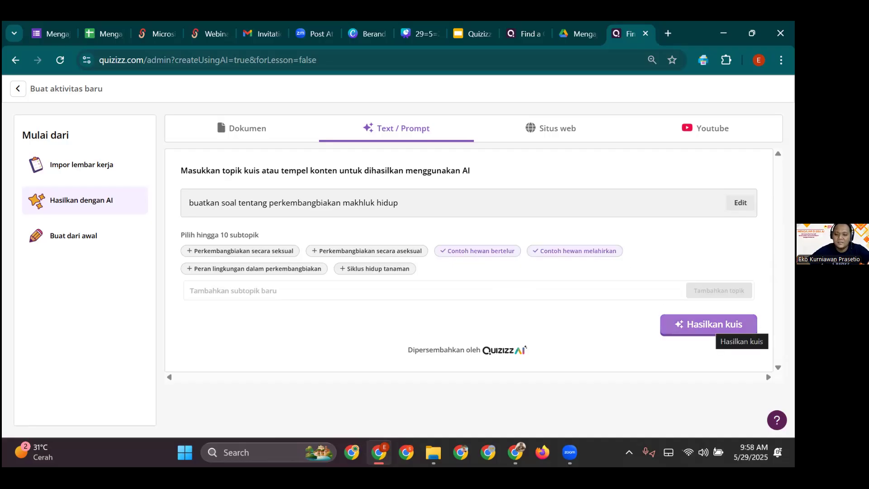
{"action": "left_click", "coordinate": [717, 326]}
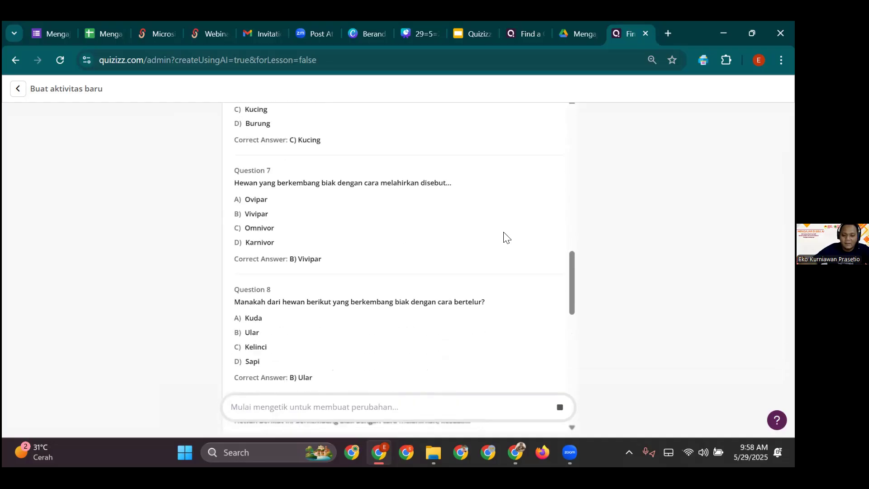
- Review the generated egg-laying and live-bearing animal questions, then leave the draft
{"action": "scroll", "coordinate": [471, 222], "scroll_direction": "down", "scroll_amount": 20}
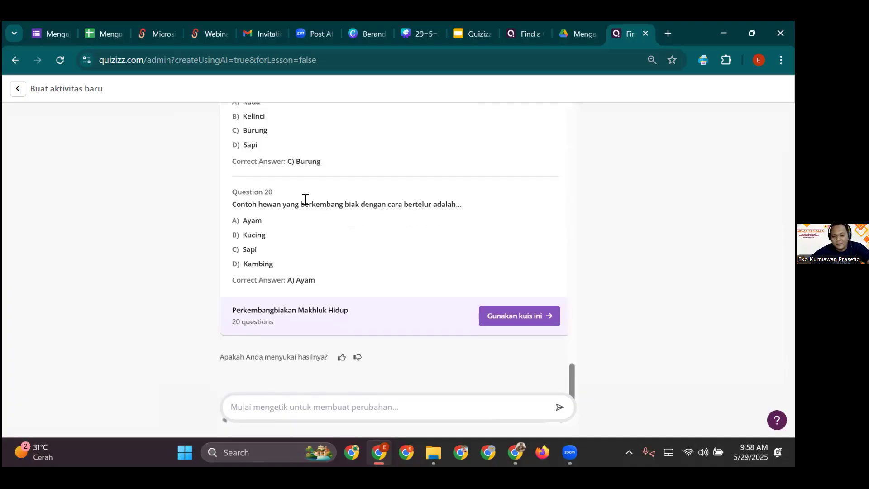
{"action": "scroll", "coordinate": [357, 259], "scroll_direction": "up", "scroll_amount": 8}
{"action": "scroll", "coordinate": [357, 259], "scroll_direction": "up", "scroll_amount": 20}
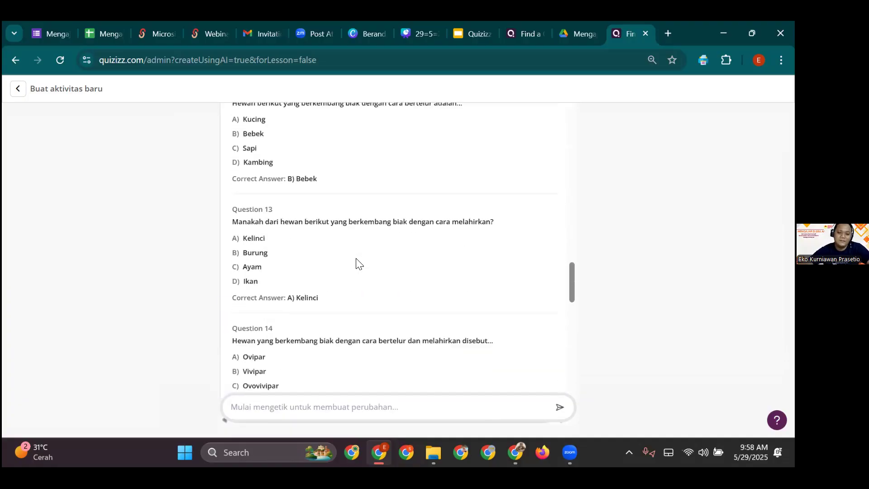
{"action": "scroll", "coordinate": [353, 252], "scroll_direction": "up", "scroll_amount": 6}
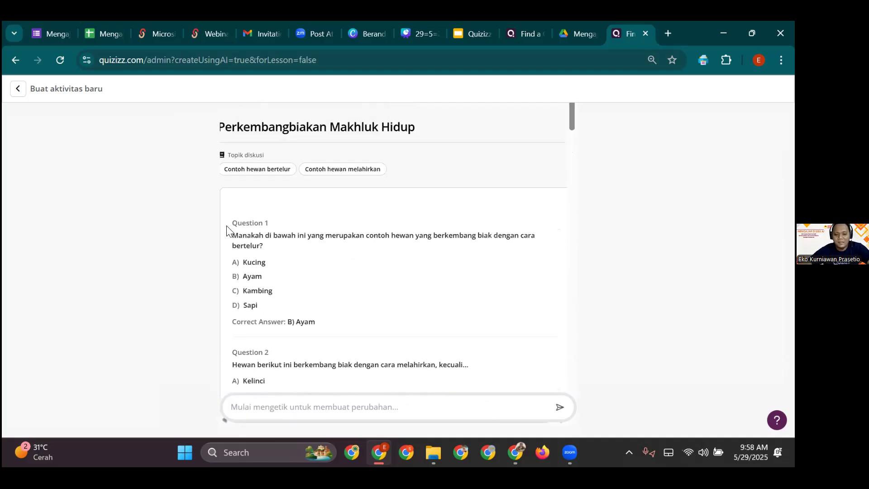
{"action": "scroll", "coordinate": [284, 249], "scroll_direction": "down", "scroll_amount": 7}
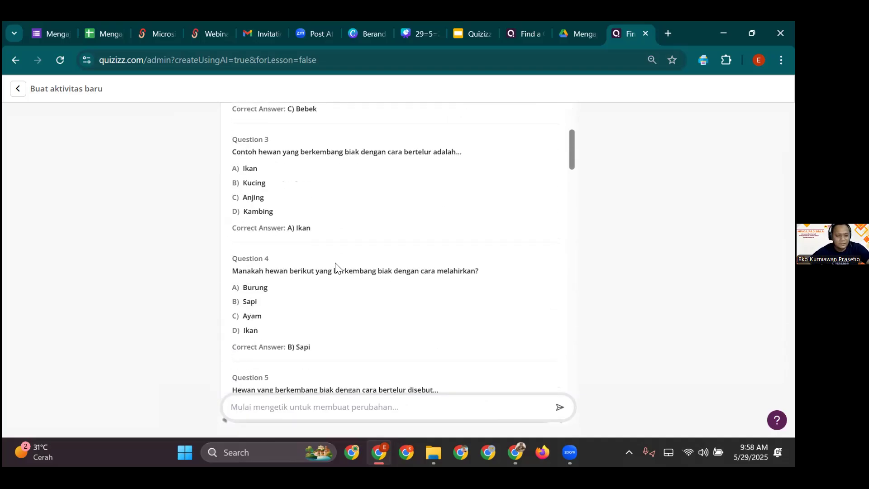
{"action": "scroll", "coordinate": [336, 267], "scroll_direction": "down", "scroll_amount": 5}
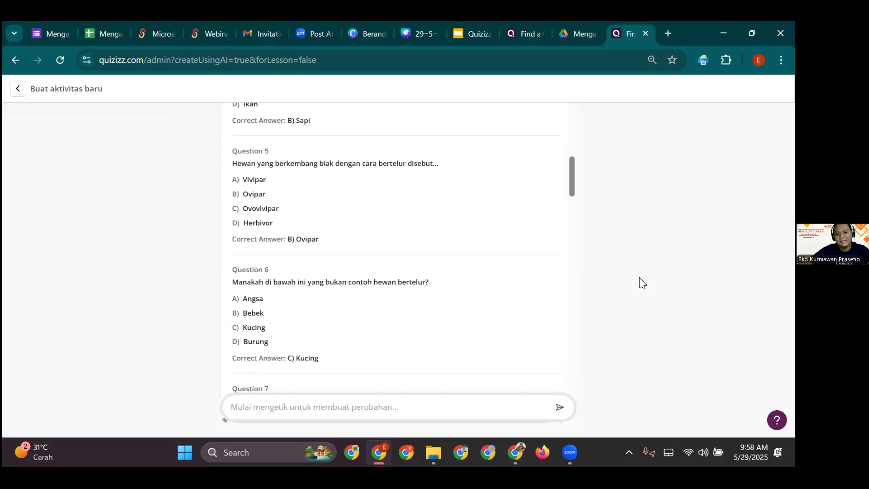
{"action": "scroll", "coordinate": [570, 300], "scroll_direction": "up", "scroll_amount": 10}
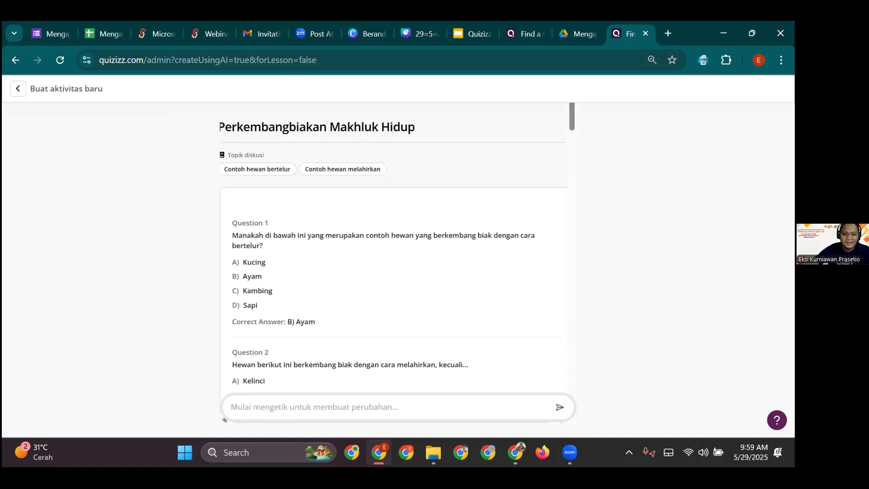
{"action": "left_click", "coordinate": [13, 94]}
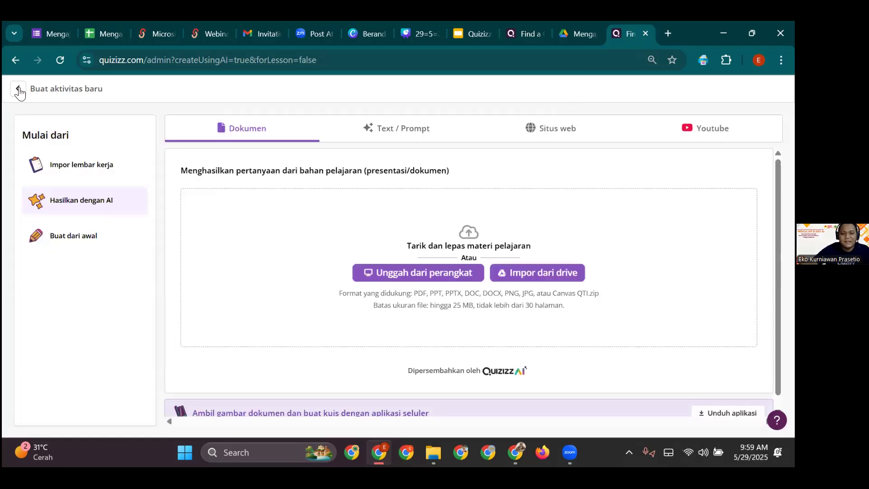
- Return to the Quizizz home and open Kuis AI's collection of AI teacher tools
{"action": "left_click", "coordinate": [18, 87]}
{"action": "left_click", "coordinate": [19, 90]}
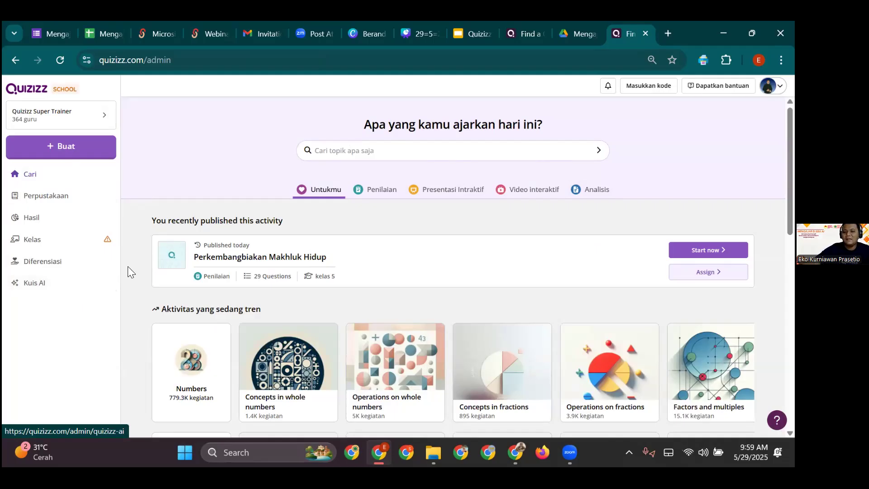
{"action": "left_click", "coordinate": [82, 283]}
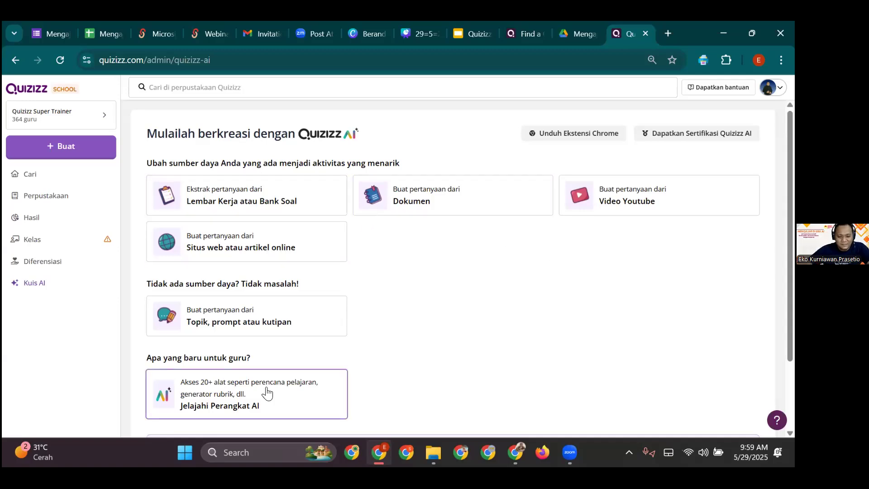
{"action": "left_click", "coordinate": [295, 390]}
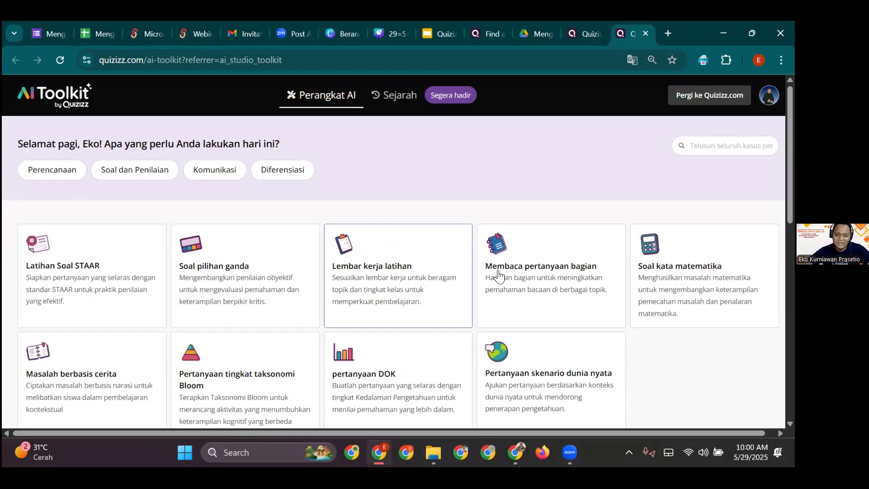
- Scroll through the AI Toolkit cards to locate the Bloom taxonomy question generator
{"action": "scroll", "coordinate": [669, 304], "scroll_direction": "down", "scroll_amount": 1}
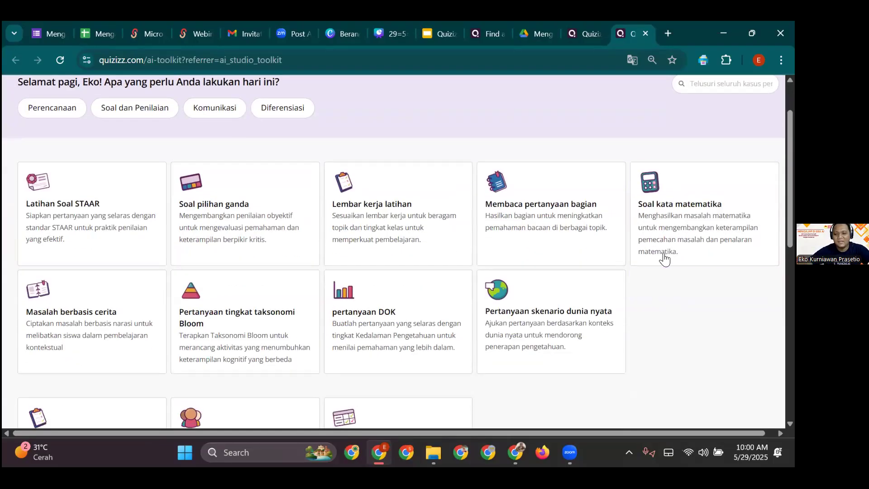
{"action": "scroll", "coordinate": [648, 267], "scroll_direction": "down", "scroll_amount": 1}
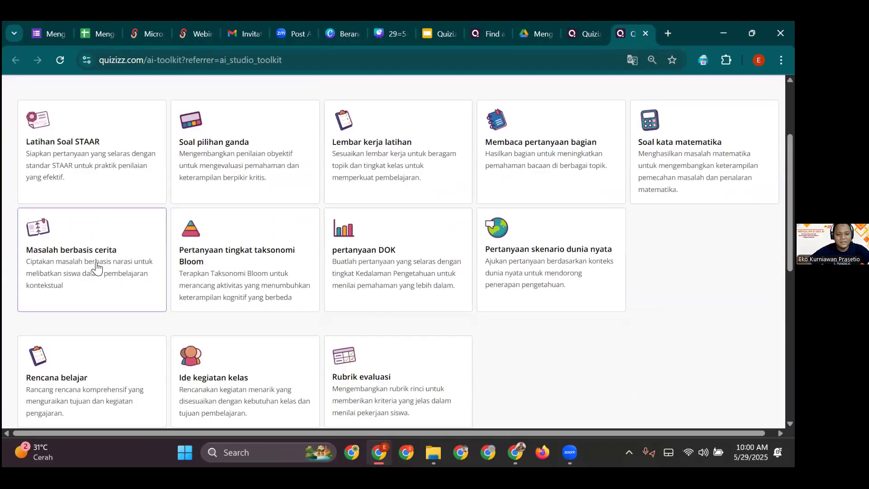
{"action": "scroll", "coordinate": [190, 292], "scroll_direction": "down", "scroll_amount": 8}
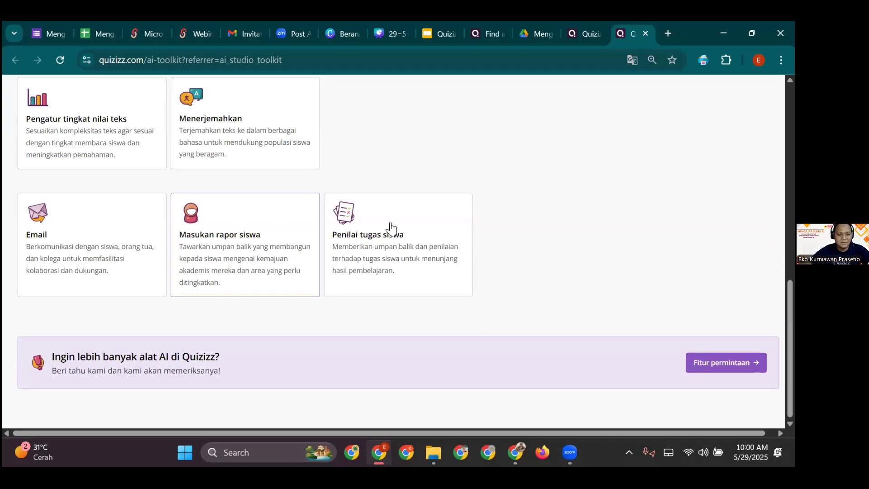
{"action": "scroll", "coordinate": [563, 233], "scroll_direction": "up", "scroll_amount": 5}
{"action": "scroll", "coordinate": [362, 264], "scroll_direction": "up", "scroll_amount": 5}
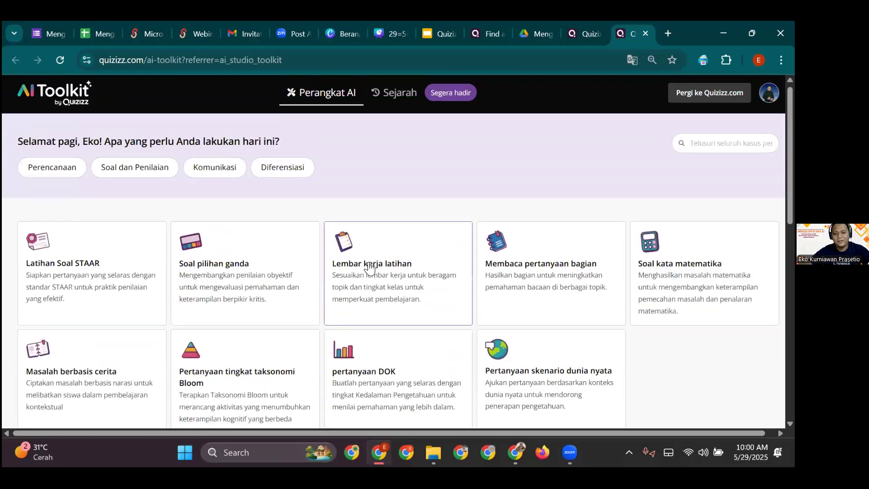
{"action": "scroll", "coordinate": [381, 279], "scroll_direction": "down", "scroll_amount": 3}
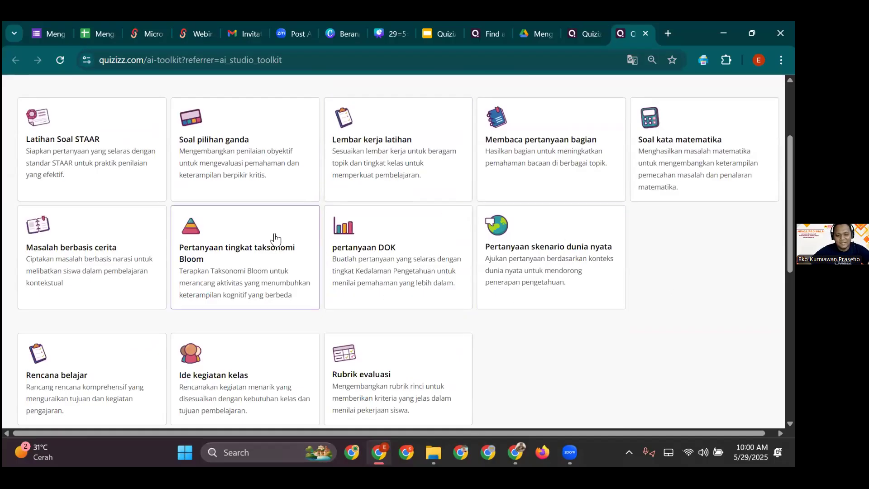
- Open the Bloom taxonomy generator and enter the topic 'perkembangbiakan makhluk hidup'
{"action": "left_click", "coordinate": [220, 262]}
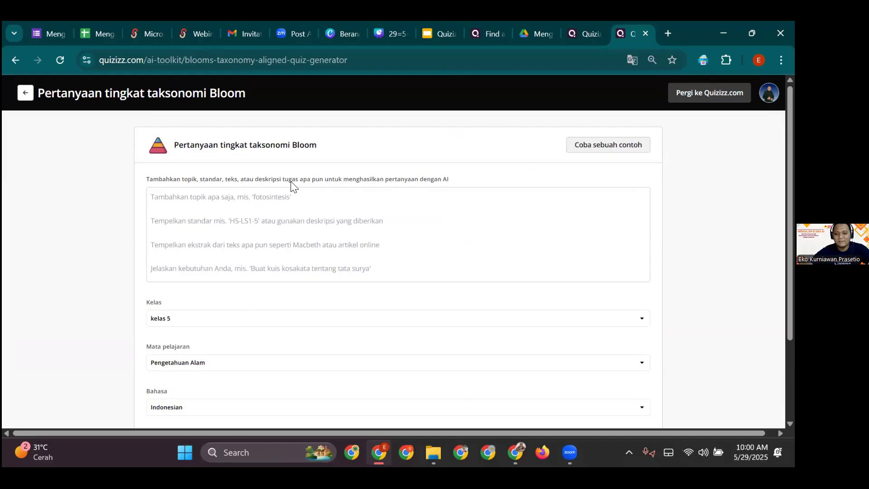
{"action": "left_click", "coordinate": [345, 226]}
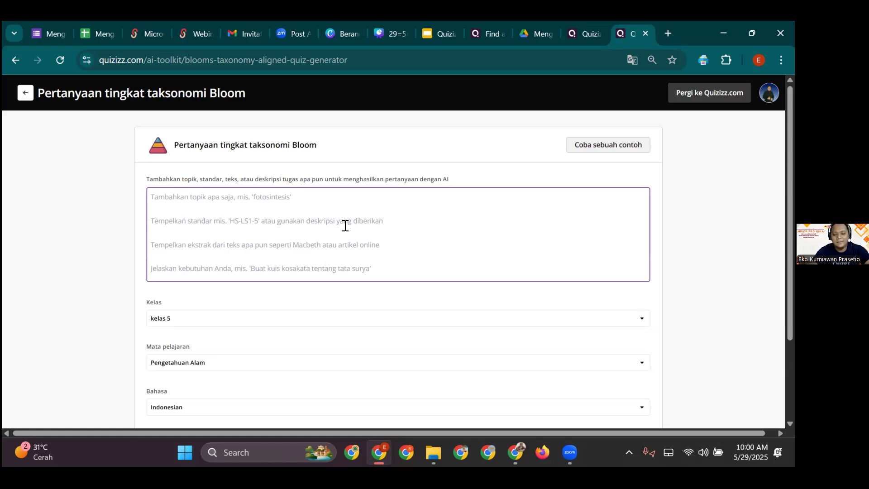
{"action": "type", "text": "perk"}
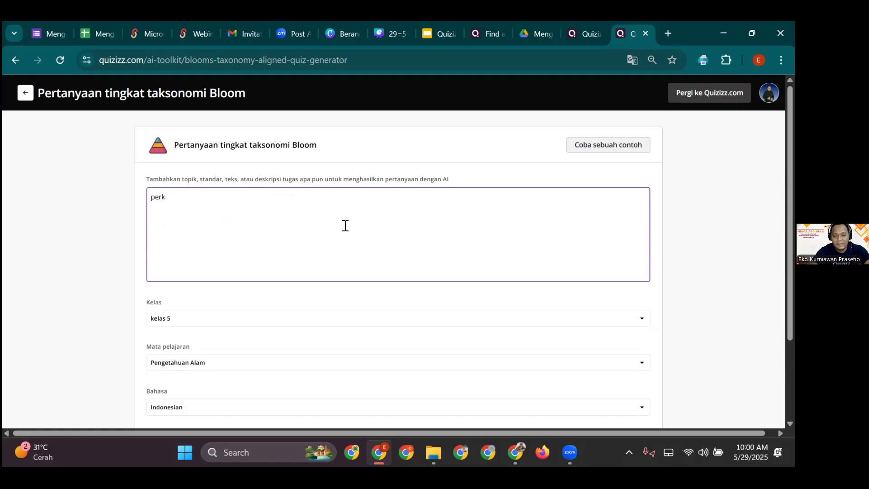
{"action": "type", "text": "embang"}
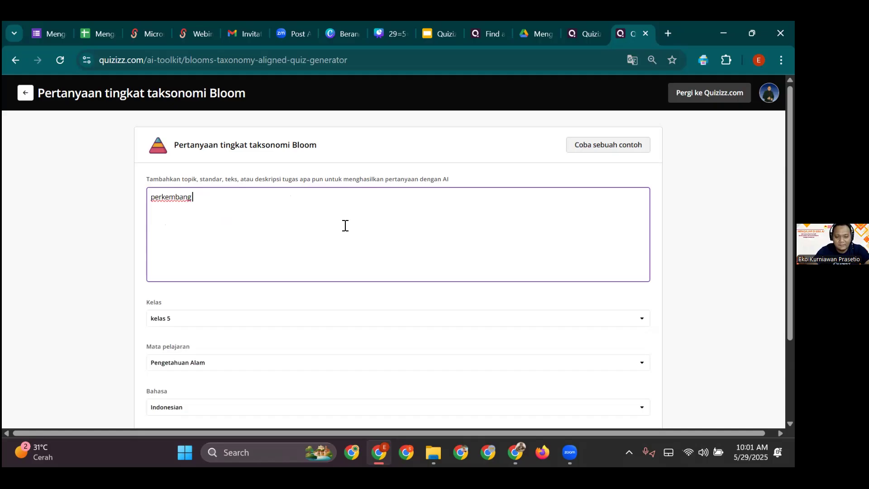
{"action": "type", "text": "biakan makhluk hidup"}
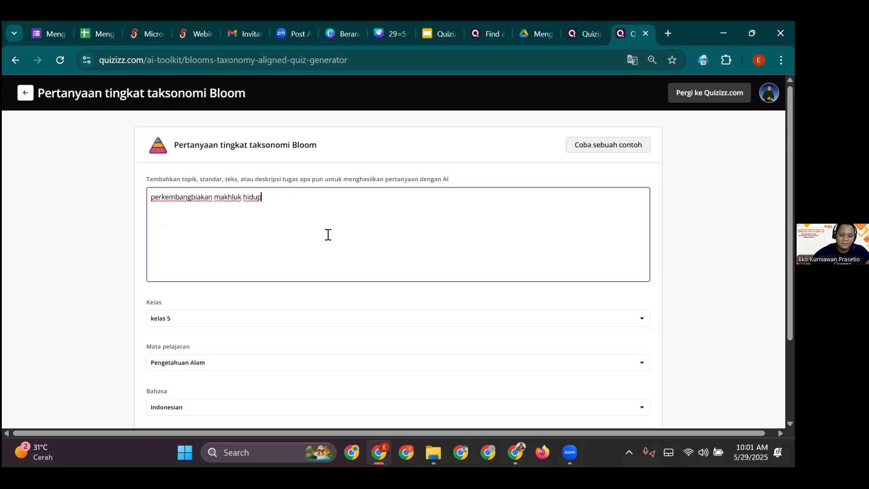
- Keep kelas 5 as the grade and Pengetahuan Alam as the subject
{"action": "left_click", "coordinate": [397, 324]}
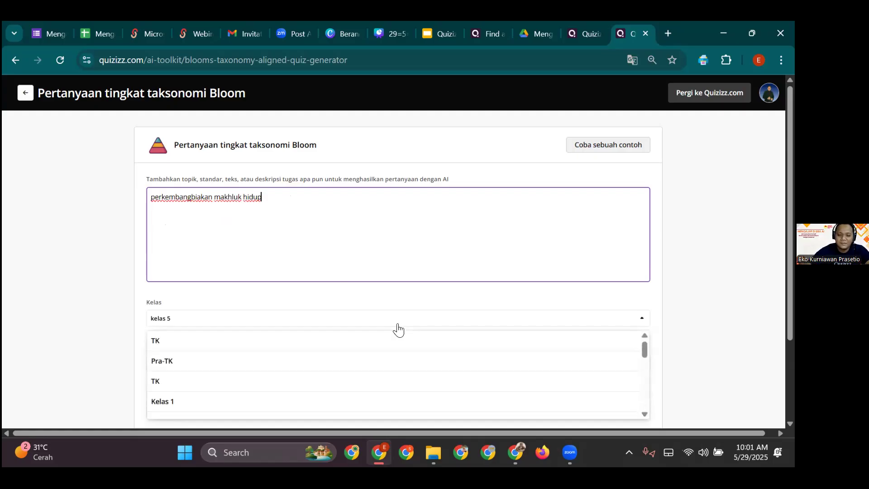
{"action": "scroll", "coordinate": [387, 358], "scroll_direction": "down", "scroll_amount": 5}
{"action": "scroll", "coordinate": [301, 365], "scroll_direction": "up", "scroll_amount": 3}
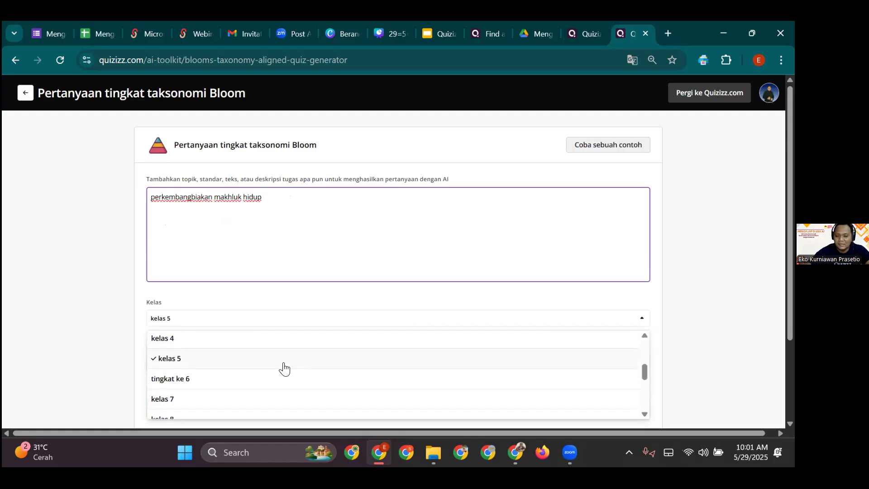
{"action": "left_click", "coordinate": [284, 365]}
{"action": "scroll", "coordinate": [464, 305], "scroll_direction": "down", "scroll_amount": 2}
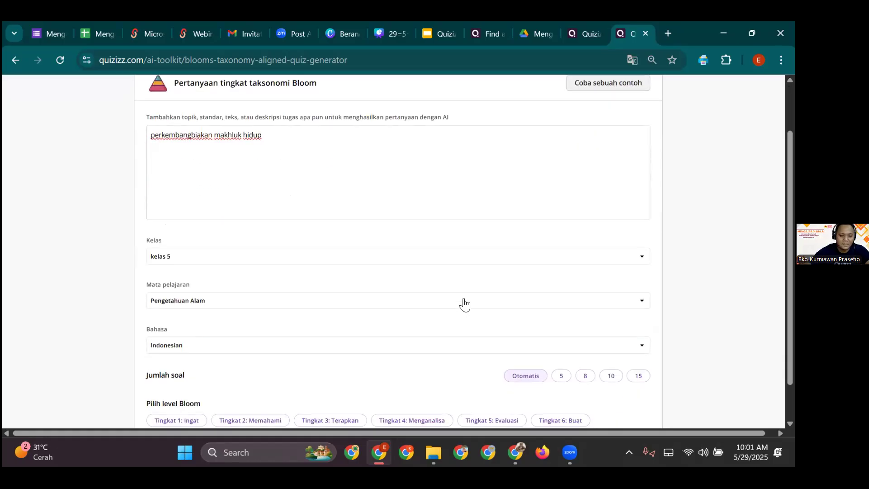
{"action": "left_click", "coordinate": [520, 302]}
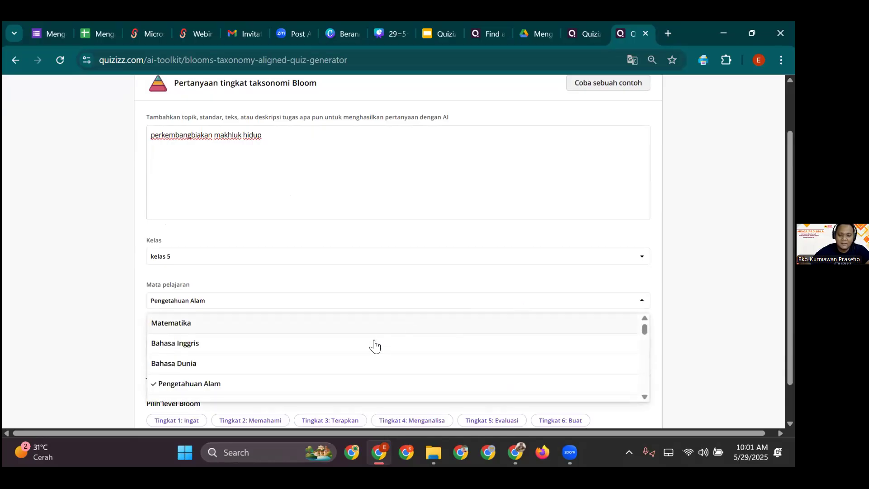
{"action": "scroll", "coordinate": [358, 362], "scroll_direction": "down", "scroll_amount": 3}
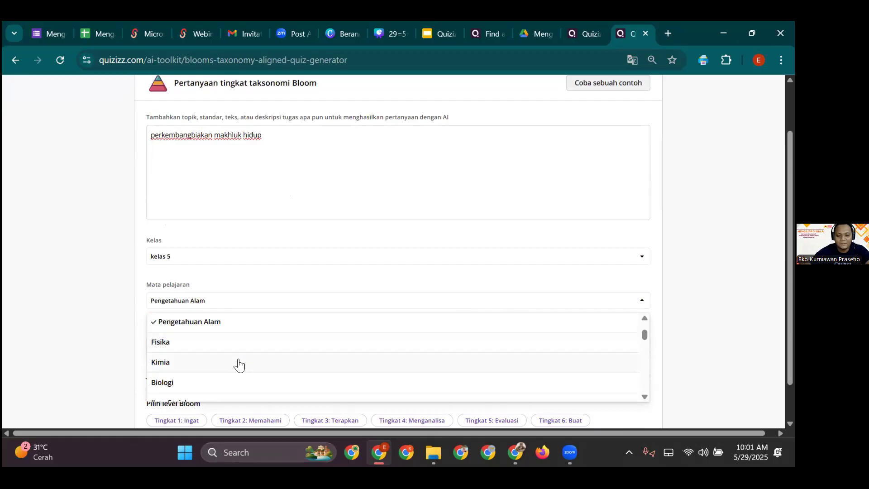
{"action": "left_click", "coordinate": [222, 331]}
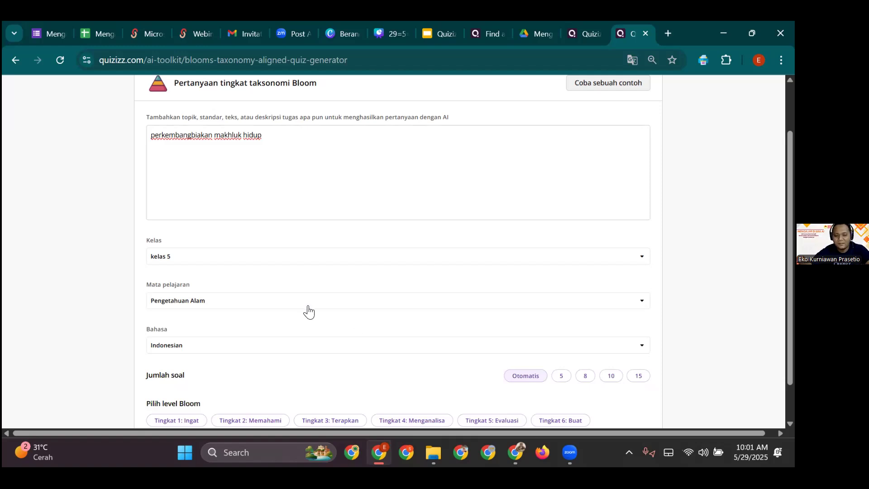
- Keep Indonesian as the quiz language and set the question count to 15
{"action": "scroll", "coordinate": [315, 308], "scroll_direction": "down", "scroll_amount": 1}
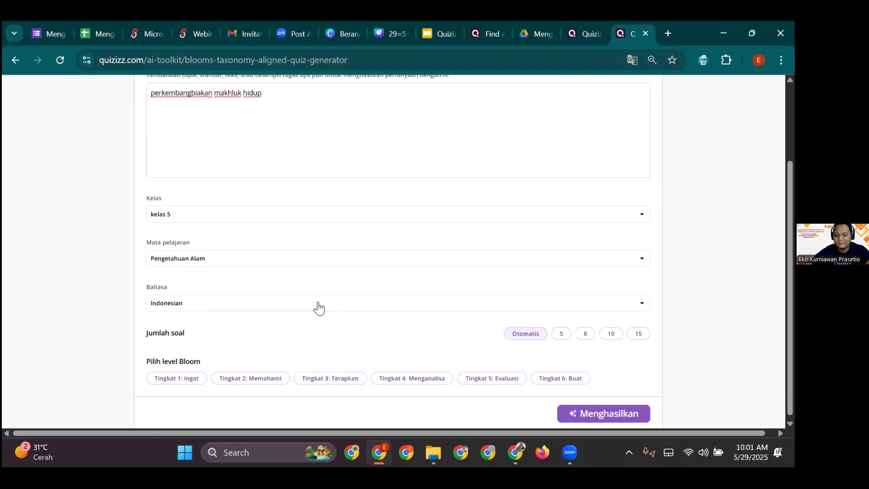
{"action": "left_click", "coordinate": [461, 305]}
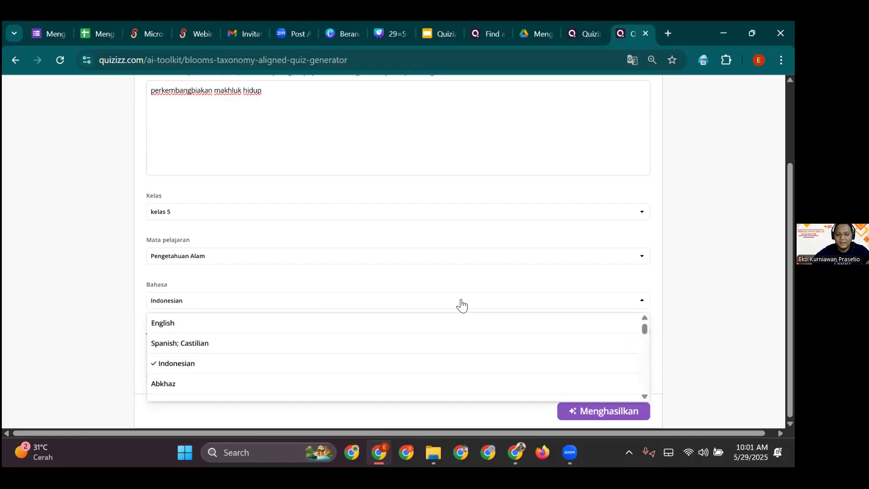
{"action": "left_click", "coordinate": [343, 364]}
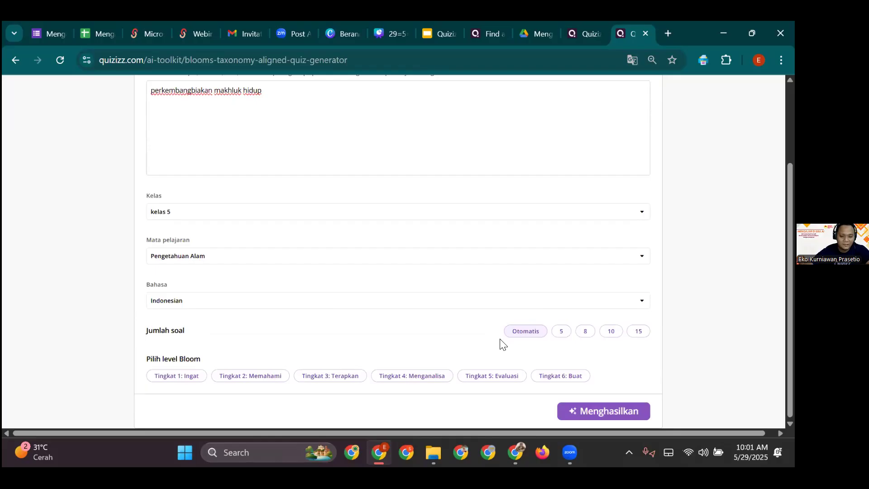
{"action": "left_click", "coordinate": [562, 331]}
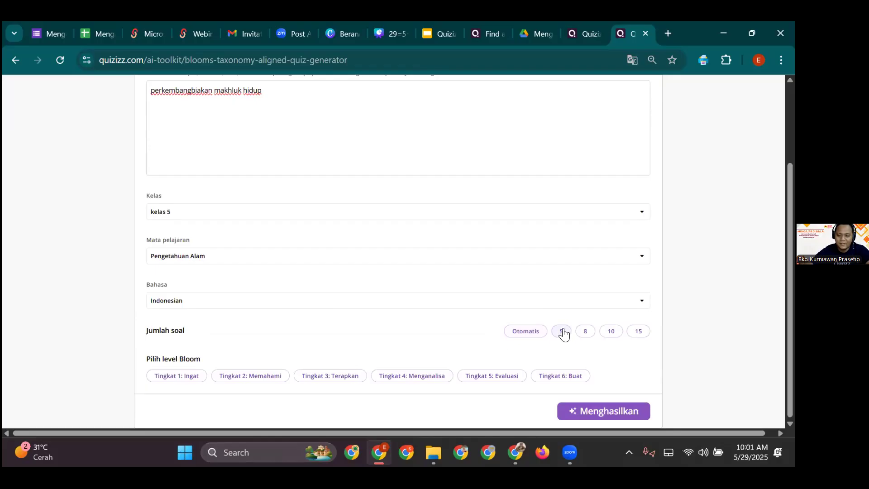
{"action": "left_click", "coordinate": [584, 333]}
{"action": "left_click", "coordinate": [612, 333]}
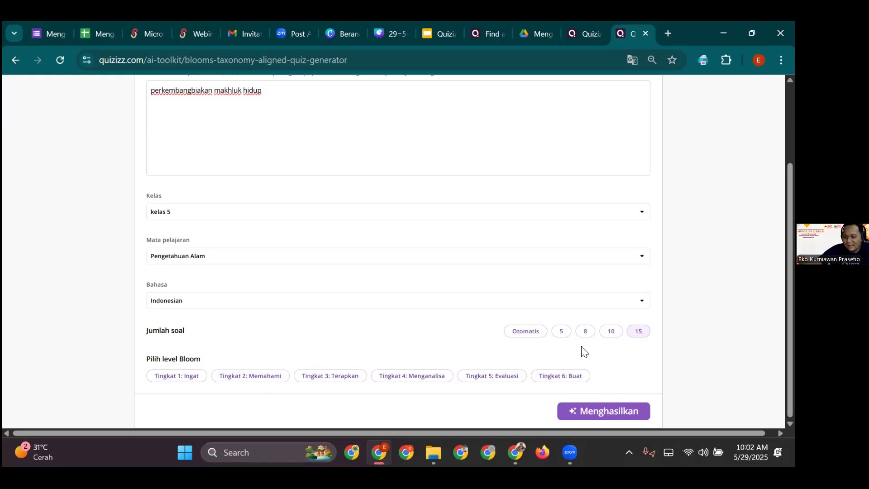
- Select the Tingkat 1: Ingat Bloom level and generate subtopic suggestions
{"action": "left_click", "coordinate": [188, 378]}
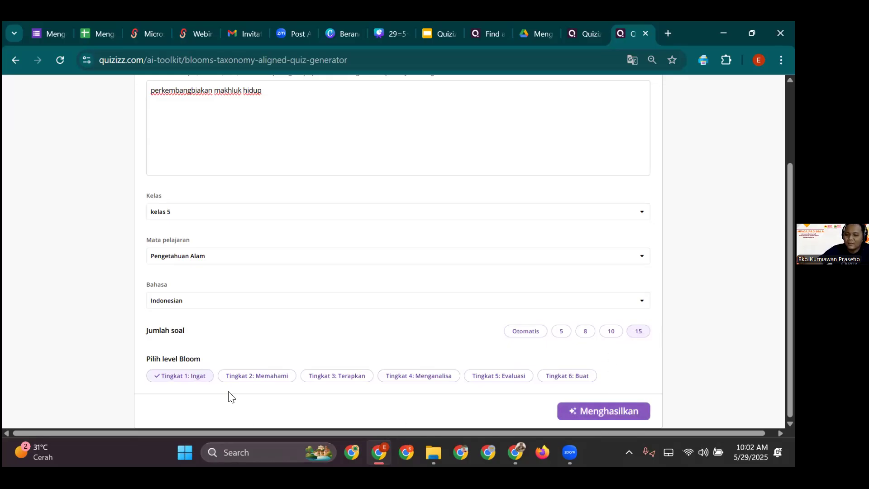
{"action": "left_click", "coordinate": [621, 418]}
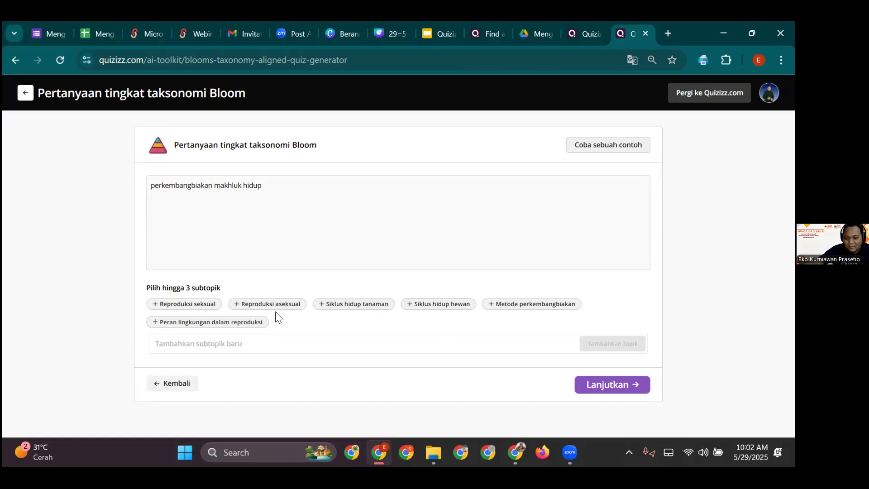
- Add the Reproduksi seksual and Reproduksi aseksual subtopics and continue to quiz generation
{"action": "left_click", "coordinate": [217, 307]}
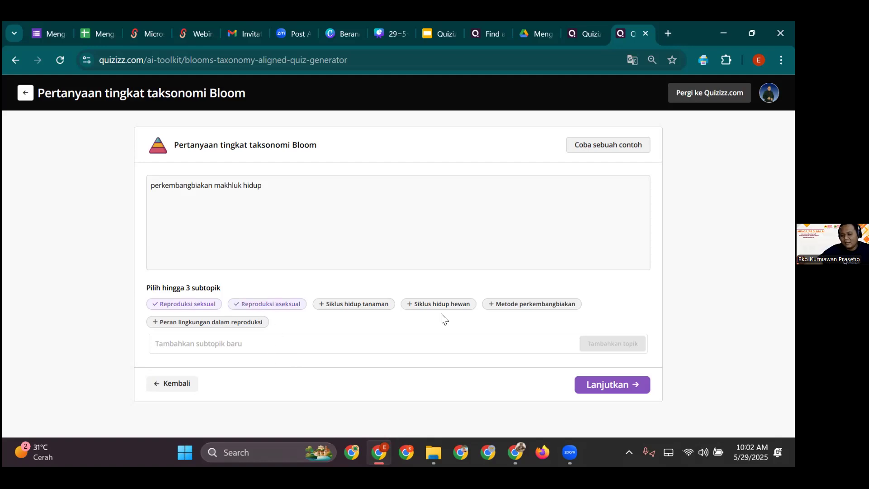
{"action": "left_click", "coordinate": [361, 344]}
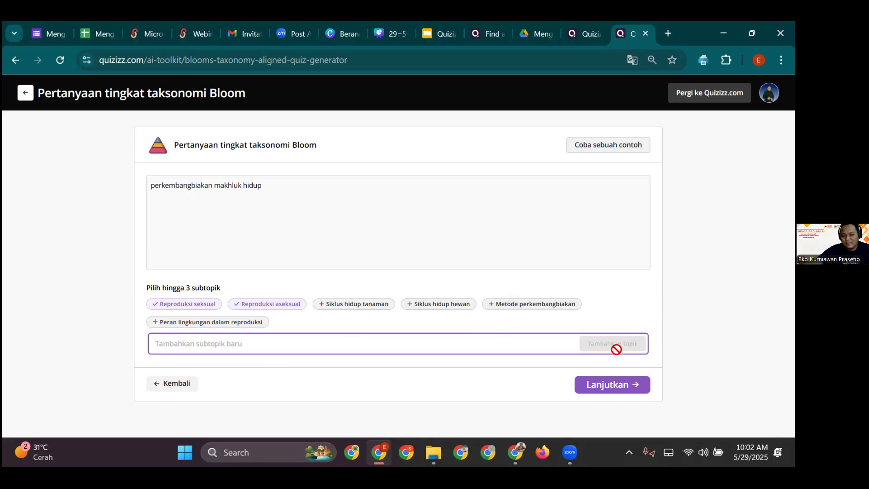
{"action": "left_click", "coordinate": [600, 393]}
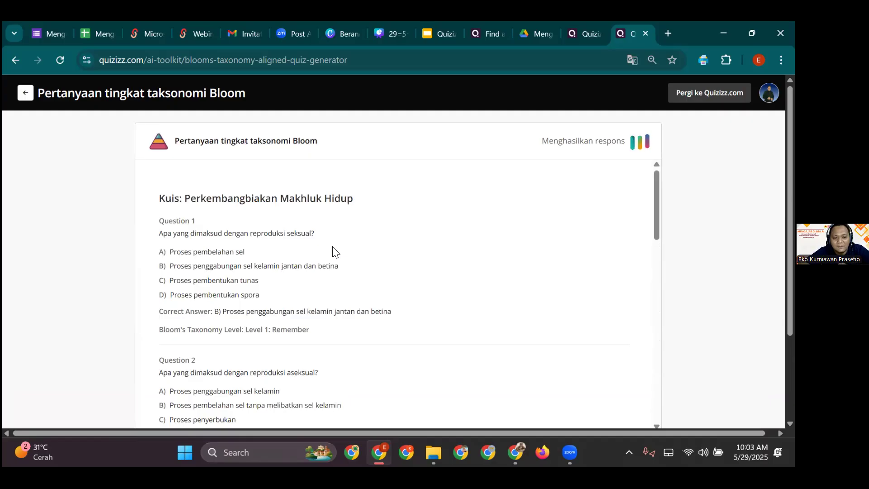
{"action": "scroll", "coordinate": [357, 294], "scroll_direction": "down", "scroll_amount": 20}
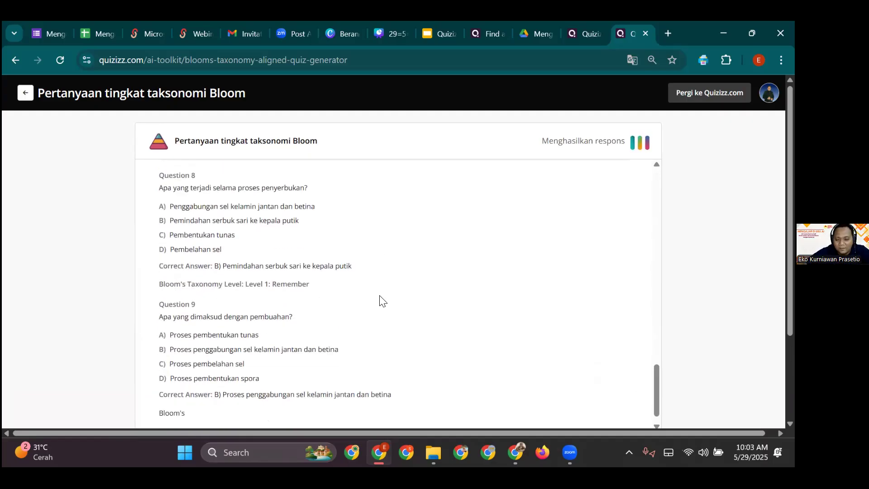
{"action": "scroll", "coordinate": [380, 296], "scroll_direction": "down", "scroll_amount": 2}
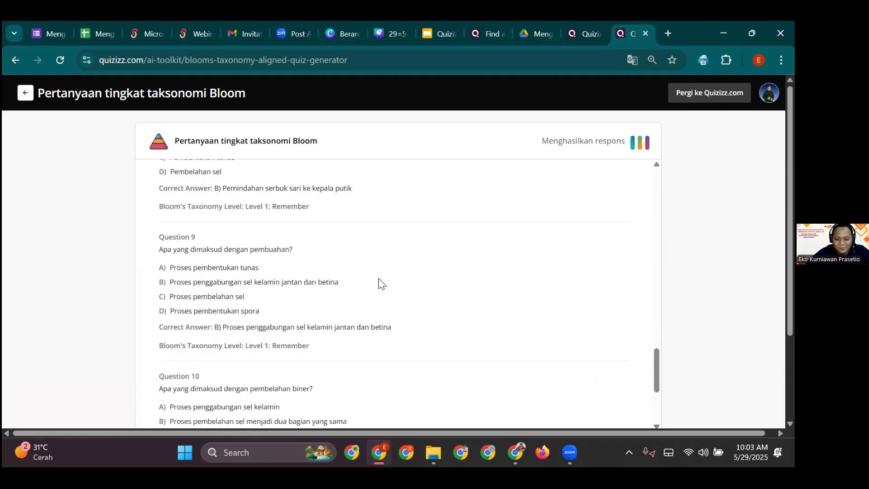
{"action": "scroll", "coordinate": [380, 287], "scroll_direction": "down", "scroll_amount": 12}
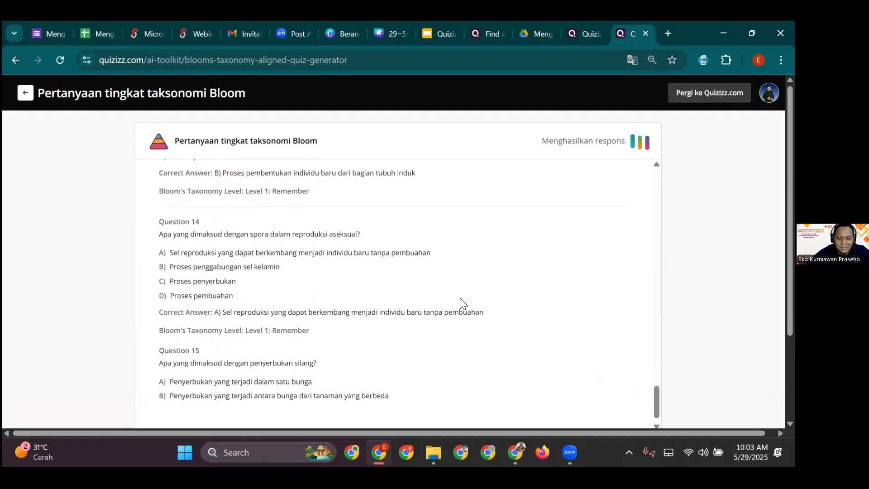
{"action": "scroll", "coordinate": [389, 312], "scroll_direction": "down", "scroll_amount": 3}
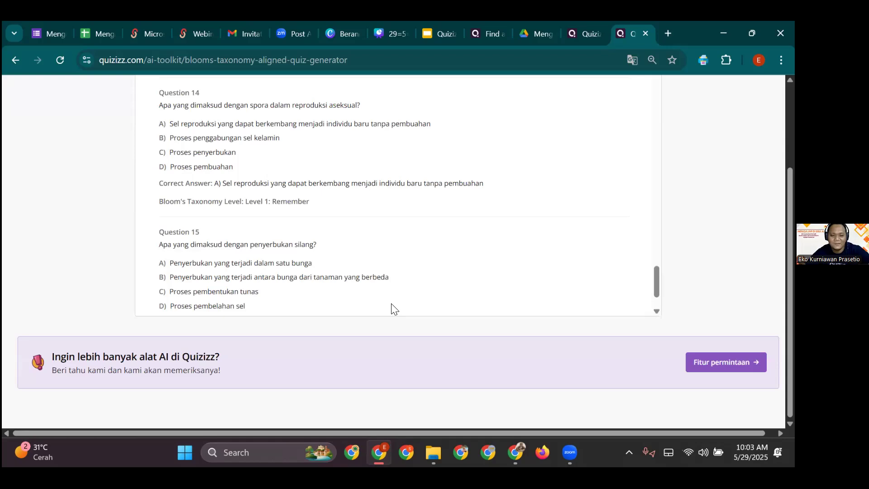
{"action": "scroll", "coordinate": [392, 309], "scroll_direction": "up", "scroll_amount": 20}
{"action": "scroll", "coordinate": [502, 237], "scroll_direction": "up", "scroll_amount": 15}
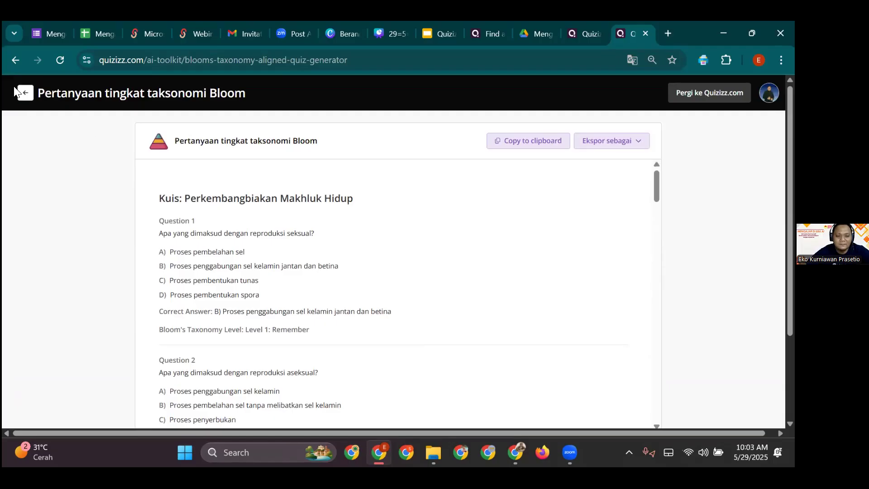
- Return to the settings and leave only Tingkat 3: Terapkan selected as the Bloom level
{"action": "left_click", "coordinate": [24, 94]}
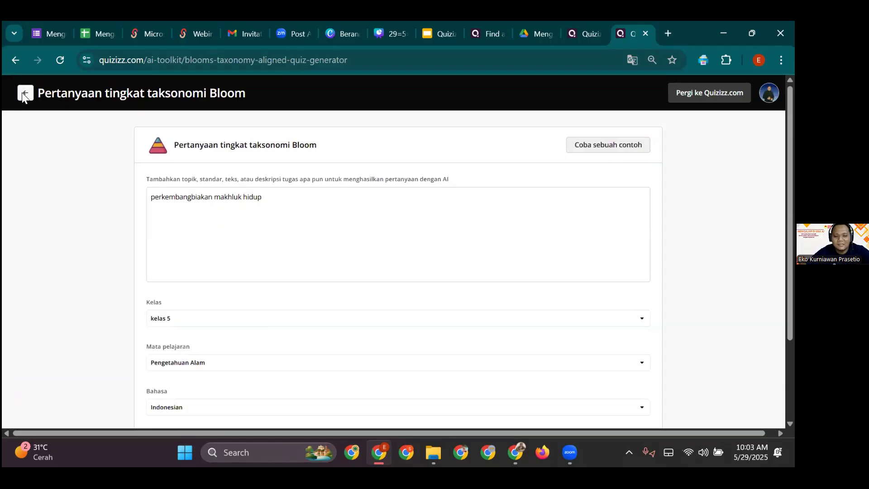
{"action": "scroll", "coordinate": [299, 236], "scroll_direction": "down", "scroll_amount": 3}
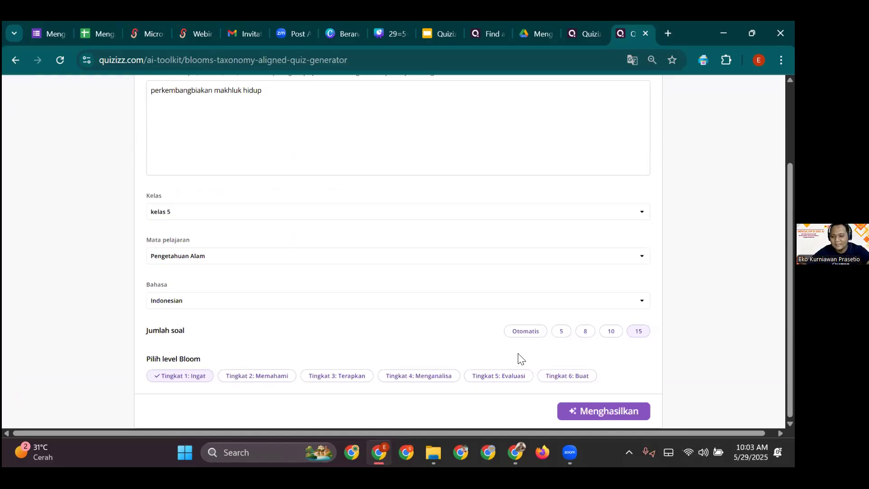
{"action": "left_click", "coordinate": [239, 377]}
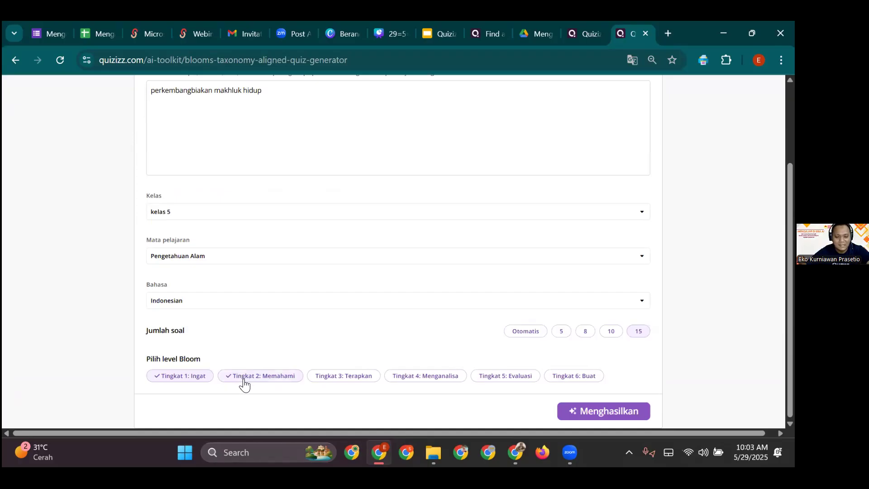
{"action": "left_click", "coordinate": [325, 382]}
{"action": "left_click", "coordinate": [412, 382]}
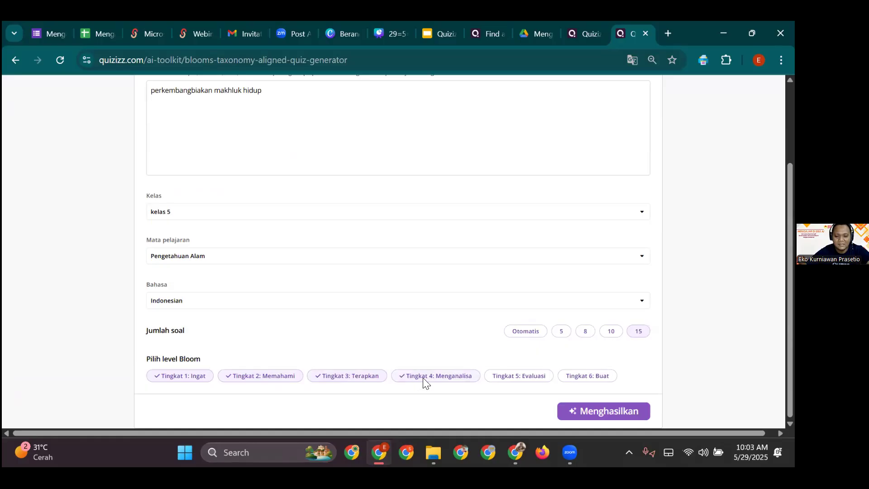
{"action": "left_click", "coordinate": [519, 384]}
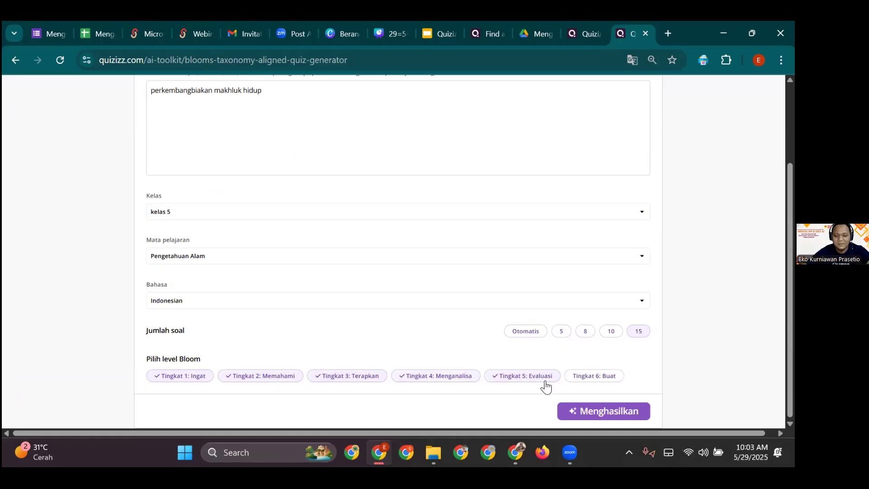
{"action": "left_click", "coordinate": [584, 384]}
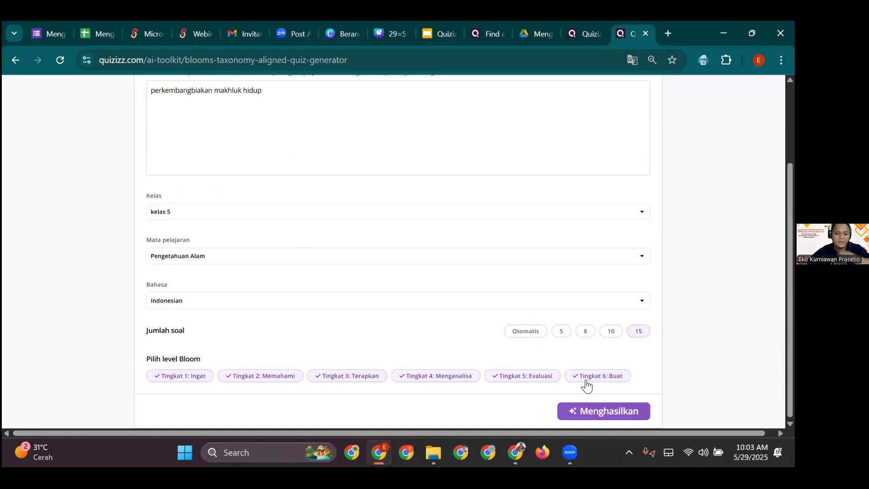
{"action": "left_click", "coordinate": [587, 385]}
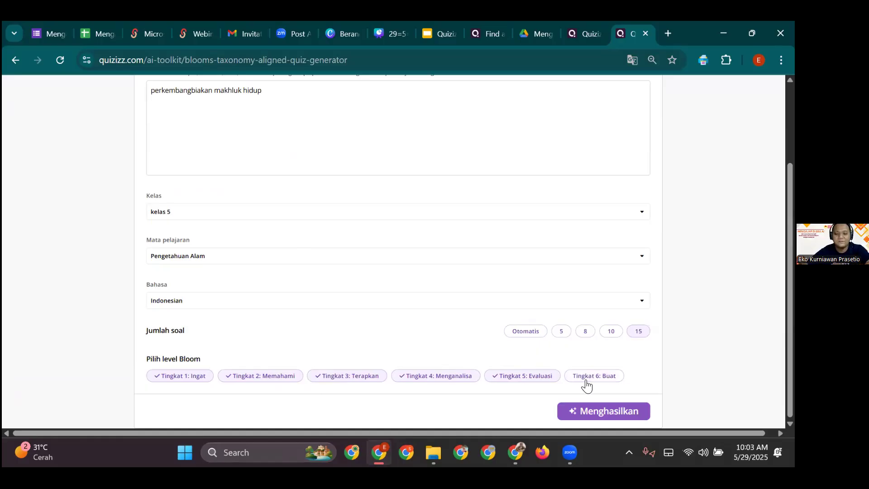
{"action": "left_click", "coordinate": [524, 381]}
{"action": "left_click", "coordinate": [450, 382]}
{"action": "left_click", "coordinate": [335, 378]}
{"action": "left_click", "coordinate": [249, 381]}
{"action": "left_click", "coordinate": [197, 381]}
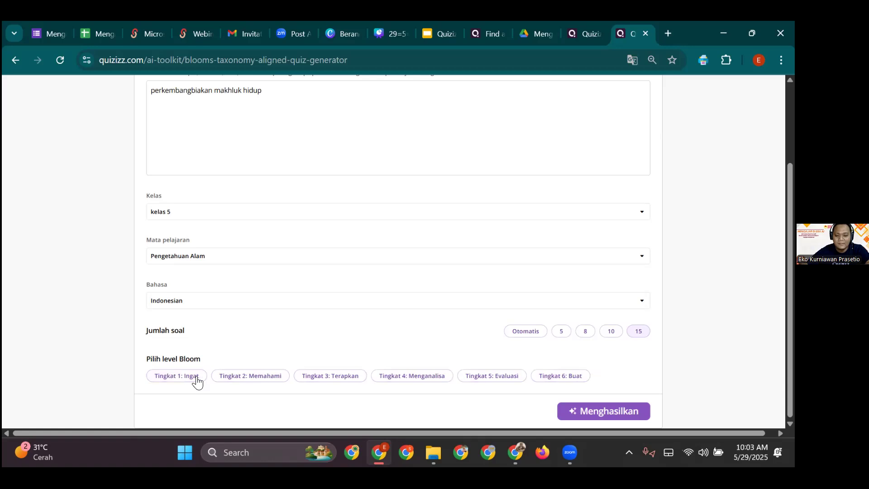
{"action": "left_click", "coordinate": [331, 381]}
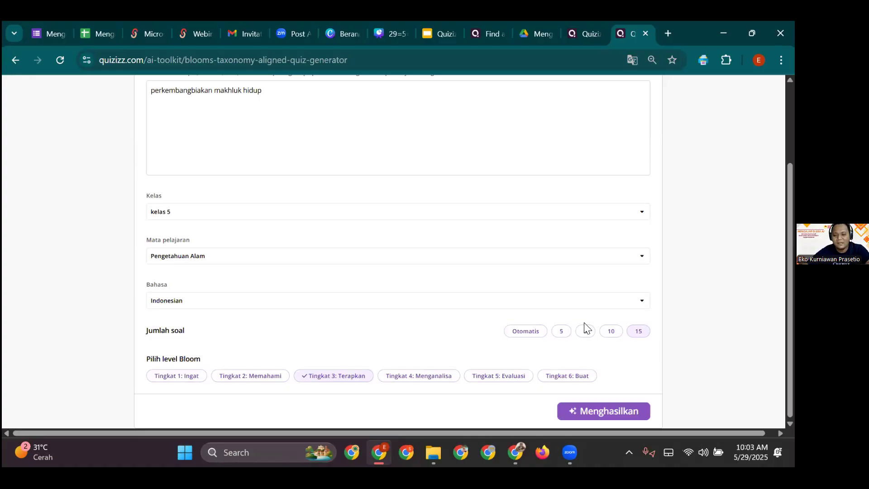
- Generate suggestions and pick Perkembangbiakan ikan as the subtopic for the new quiz
{"action": "left_click", "coordinate": [578, 408]}
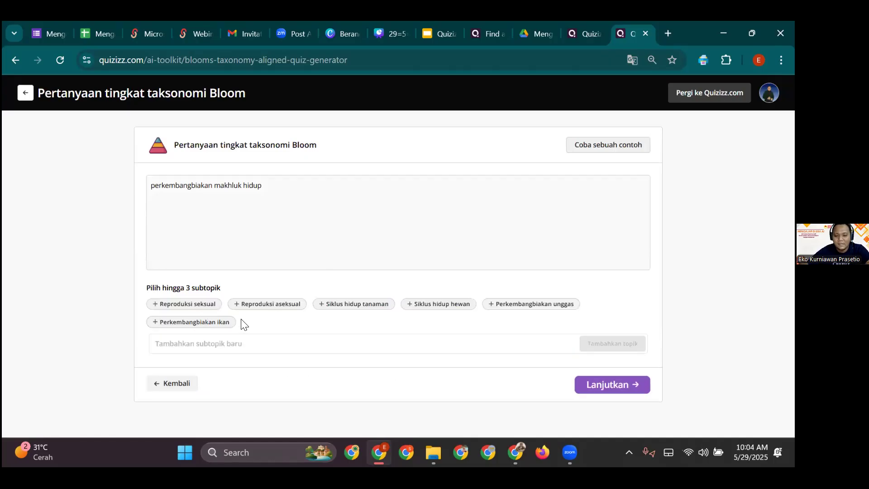
{"action": "left_click", "coordinate": [217, 322]}
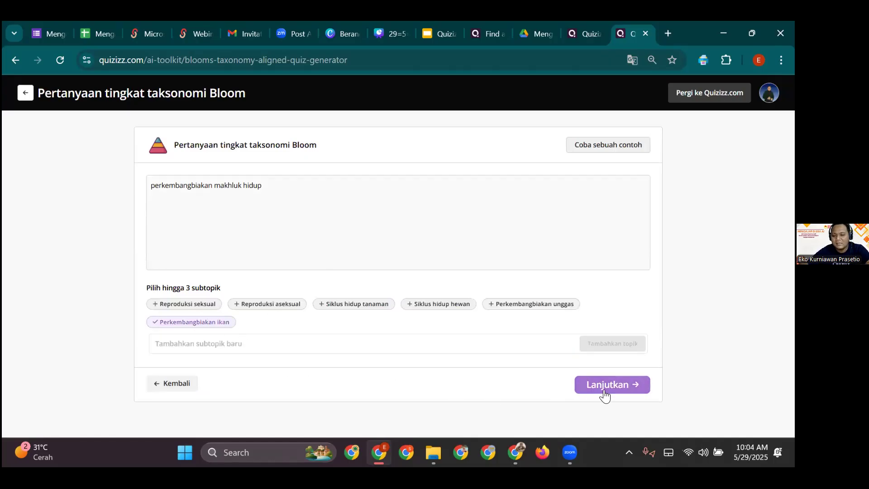
{"action": "left_click", "coordinate": [605, 392]}
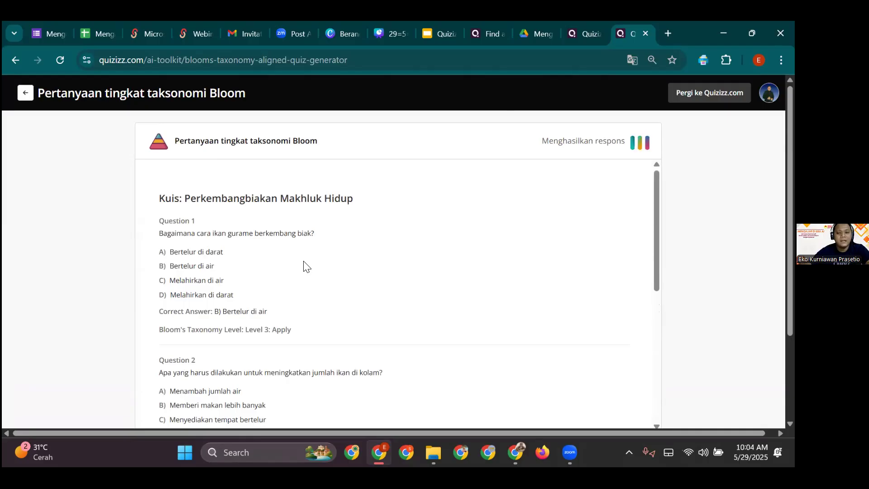
{"action": "scroll", "coordinate": [257, 240], "scroll_direction": "down", "scroll_amount": 4}
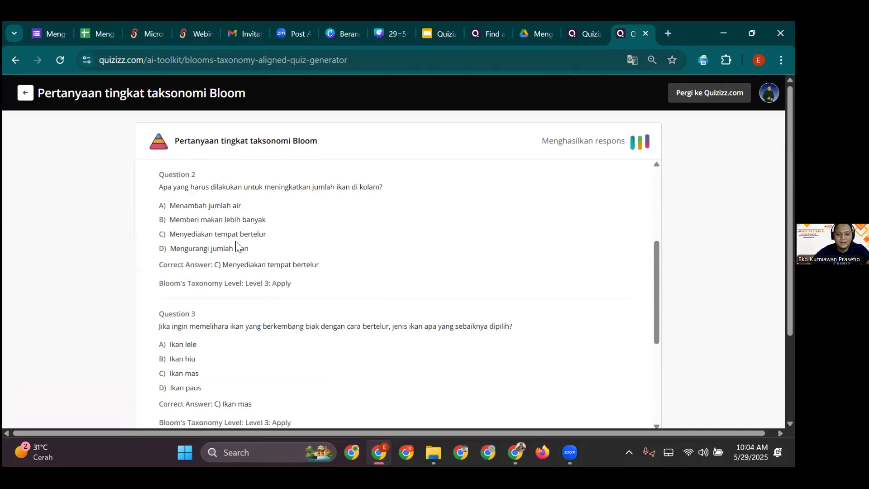
{"action": "scroll", "coordinate": [229, 238], "scroll_direction": "up", "scroll_amount": 4}
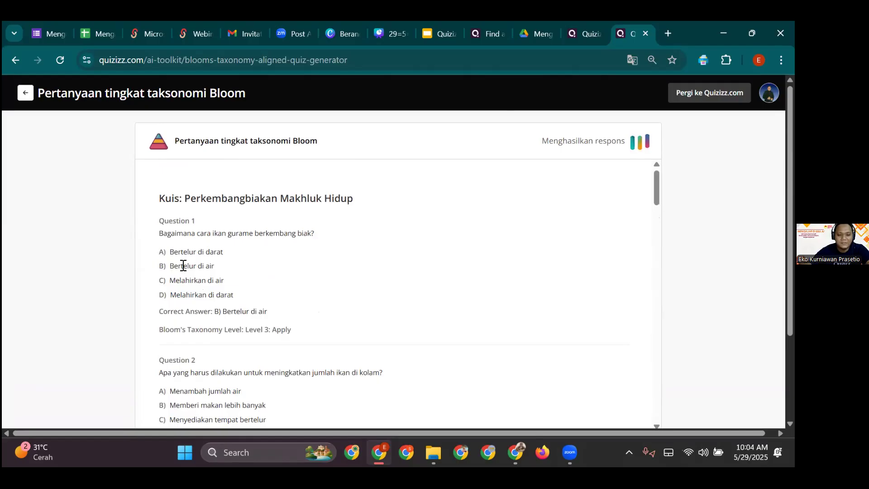
{"action": "scroll", "coordinate": [259, 276], "scroll_direction": "down", "scroll_amount": 5}
{"action": "scroll", "coordinate": [259, 280], "scroll_direction": "down", "scroll_amount": 7}
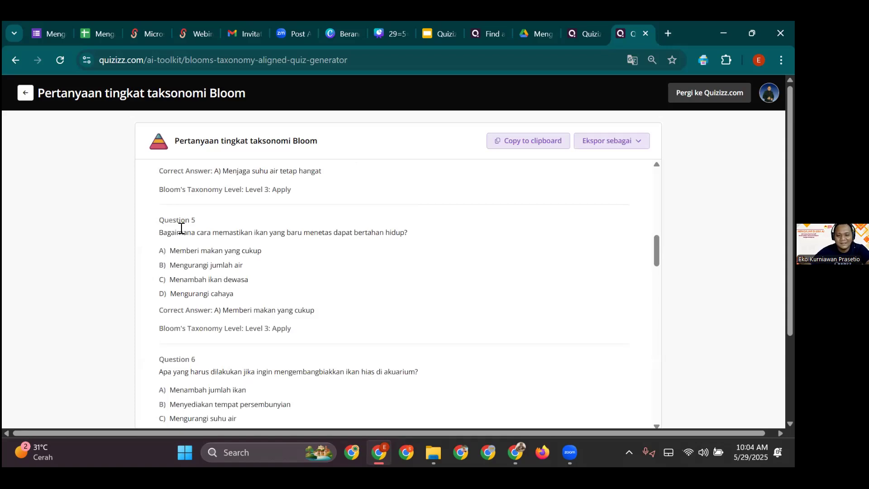
{"action": "left_click_drag", "start_coordinate": [162, 229], "coordinate": [415, 238]}
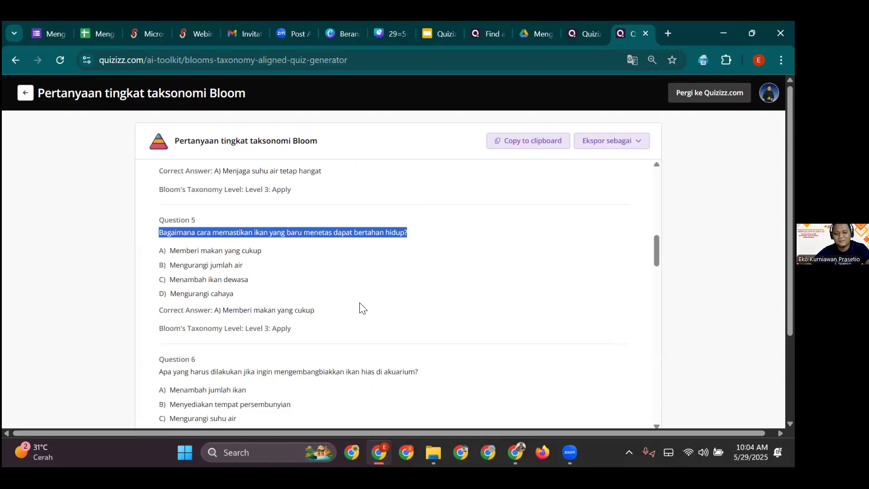
{"action": "scroll", "coordinate": [365, 306], "scroll_direction": "down", "scroll_amount": 5}
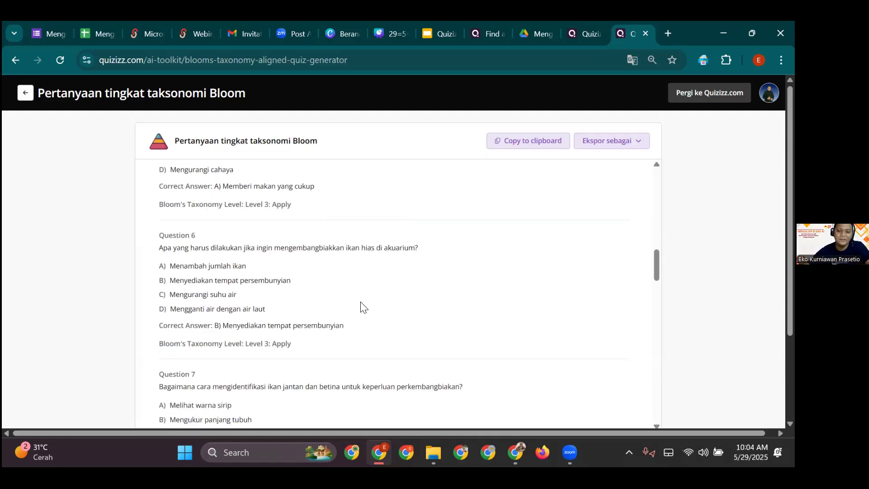
{"action": "scroll", "coordinate": [329, 322], "scroll_direction": "down", "scroll_amount": 6}
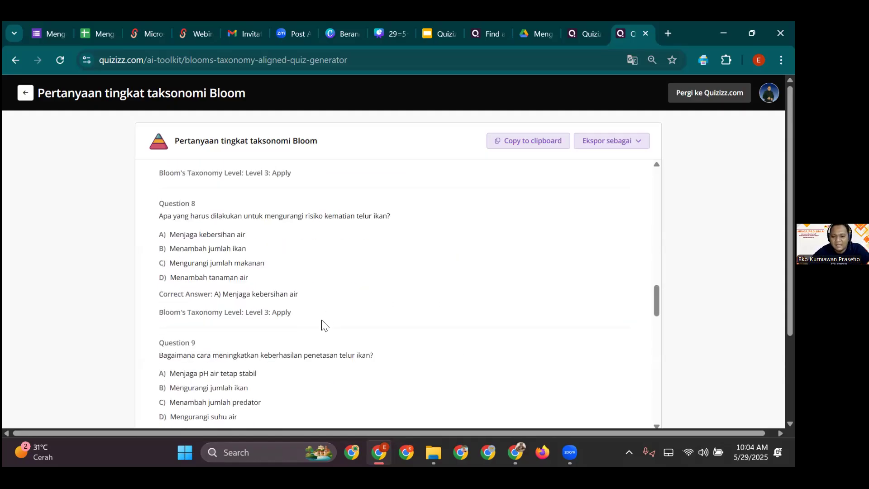
{"action": "scroll", "coordinate": [276, 271], "scroll_direction": "down", "scroll_amount": 1}
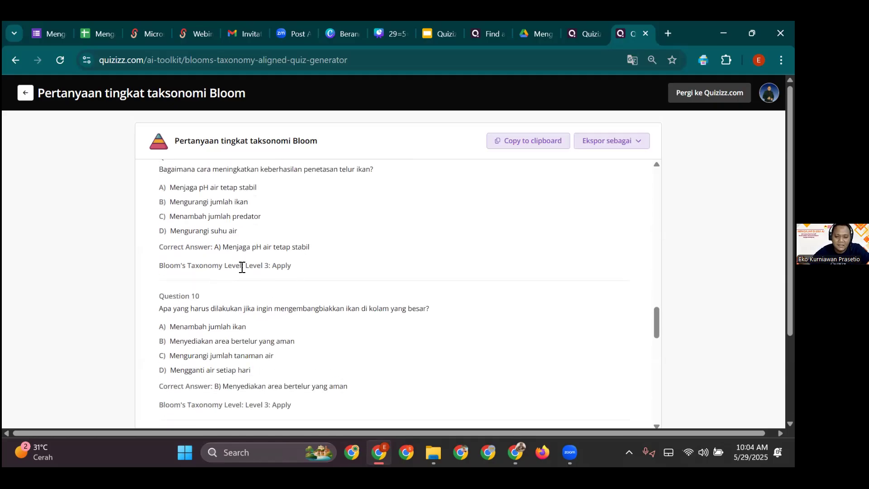
{"action": "left_click_drag", "start_coordinate": [249, 265], "coordinate": [294, 287]}
{"action": "scroll", "coordinate": [274, 314], "scroll_direction": "down", "scroll_amount": 3}
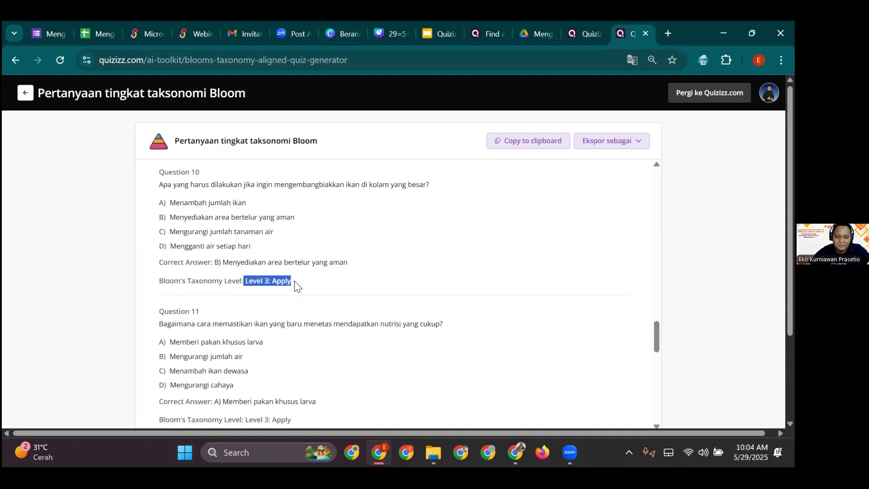
{"action": "scroll", "coordinate": [292, 292], "scroll_direction": "down", "scroll_amount": 12}
{"action": "scroll", "coordinate": [217, 261], "scroll_direction": "up", "scroll_amount": 8}
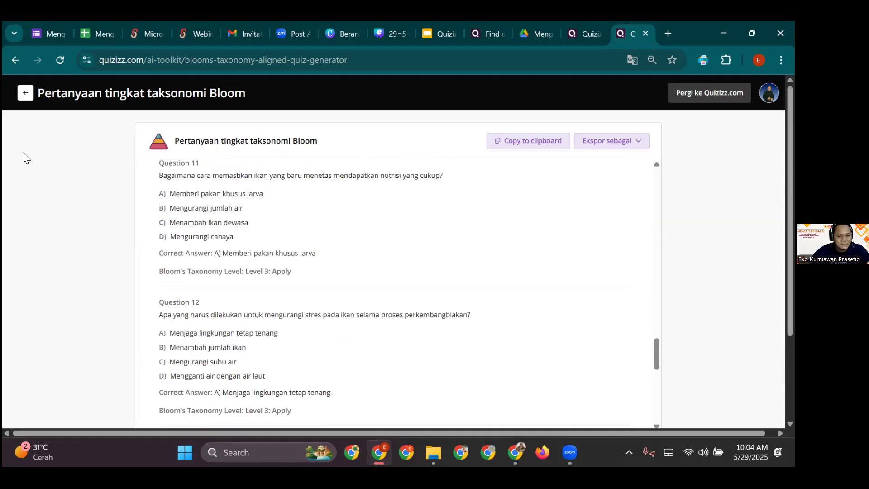
{"action": "scroll", "coordinate": [317, 245], "scroll_direction": "up", "scroll_amount": 15}
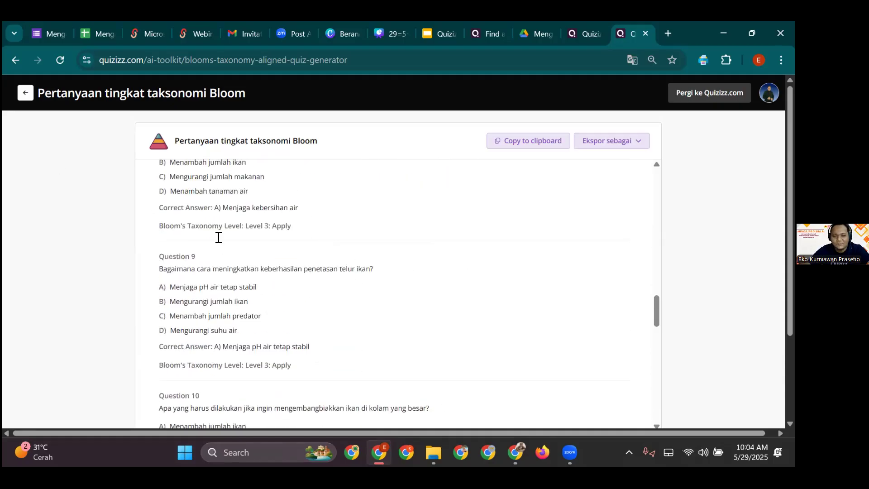
{"action": "left_click", "coordinate": [25, 95]}
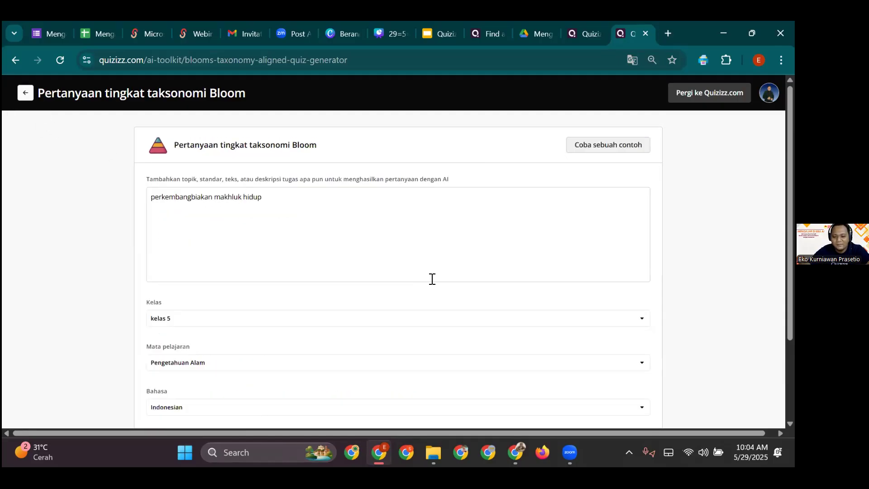
- Go back and reopen the Bloom generator with the topic 'perkembang biakan makhluk hidup'
{"action": "left_click", "coordinate": [25, 92]}
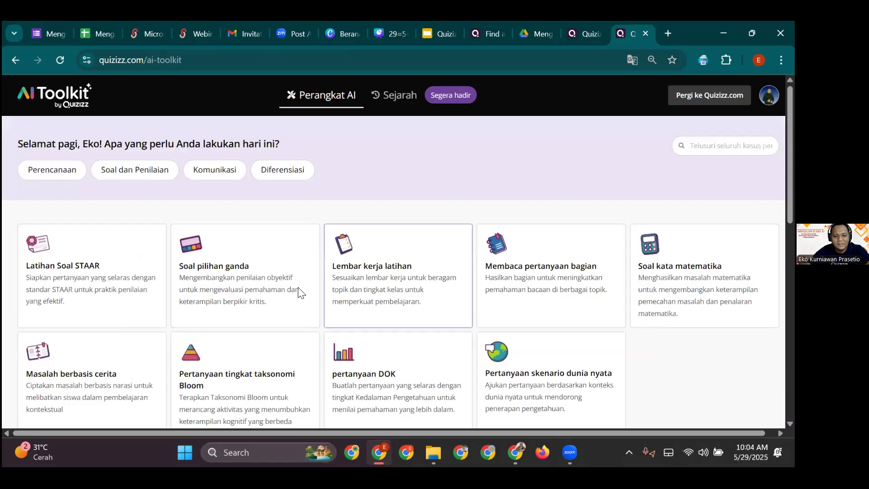
{"action": "left_click", "coordinate": [244, 362]}
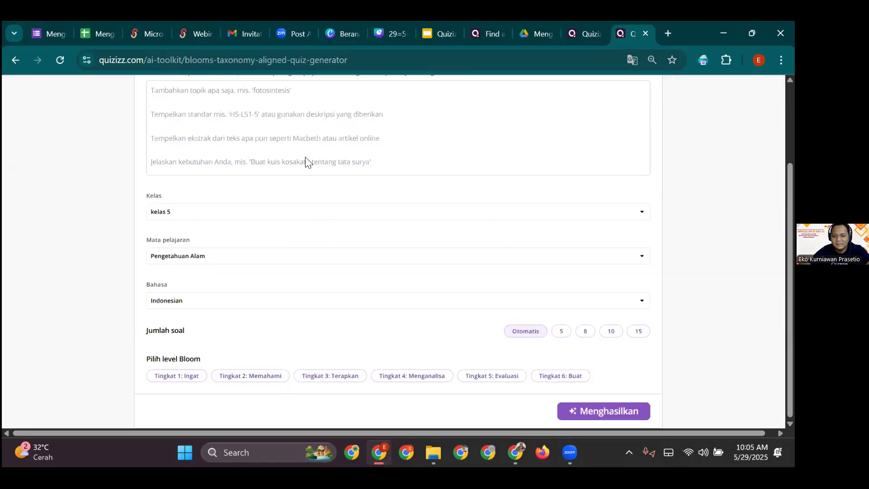
{"action": "type", "text": "perkembang biakan ma"}
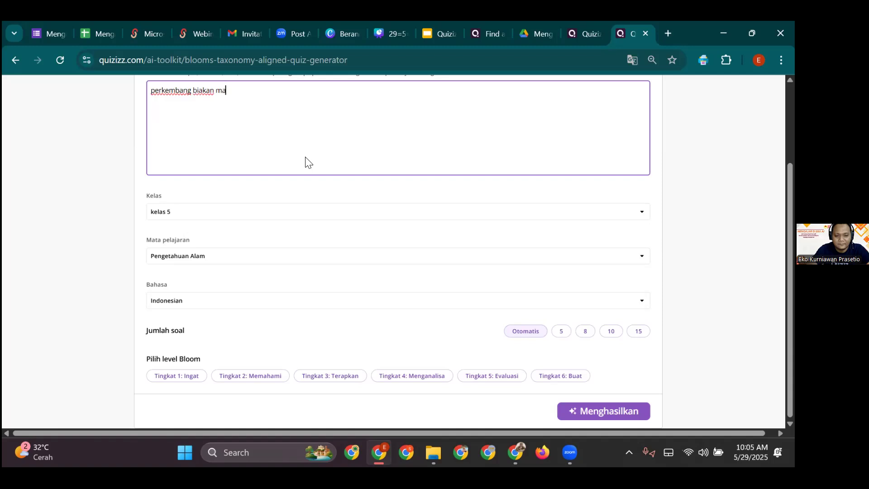
{"action": "type", "text": "khluk hidup"}
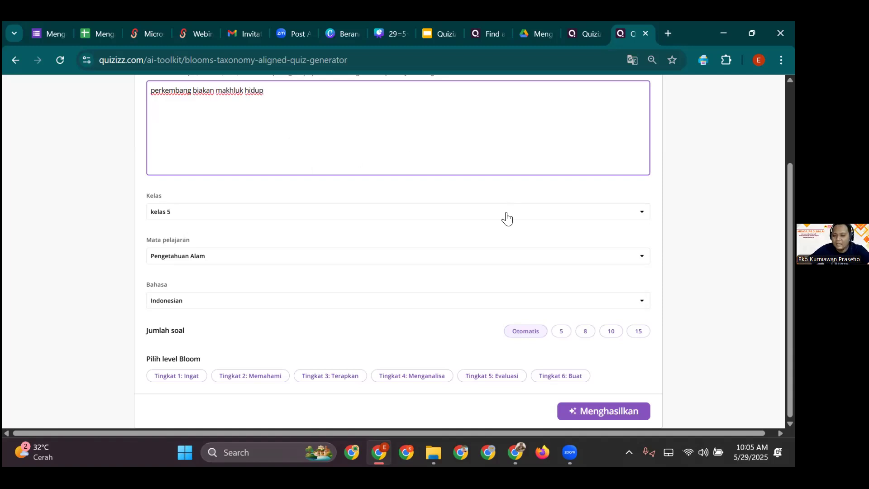
- Request 15 questions at Tingkat 6: Buat, focused on the Siklus hidup tanaman subtopic
{"action": "left_click", "coordinate": [638, 331]}
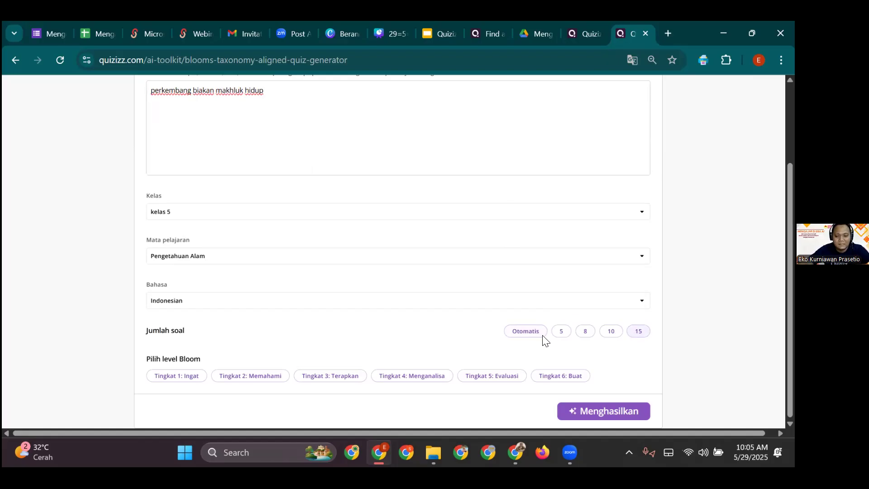
{"action": "left_click", "coordinate": [553, 377]}
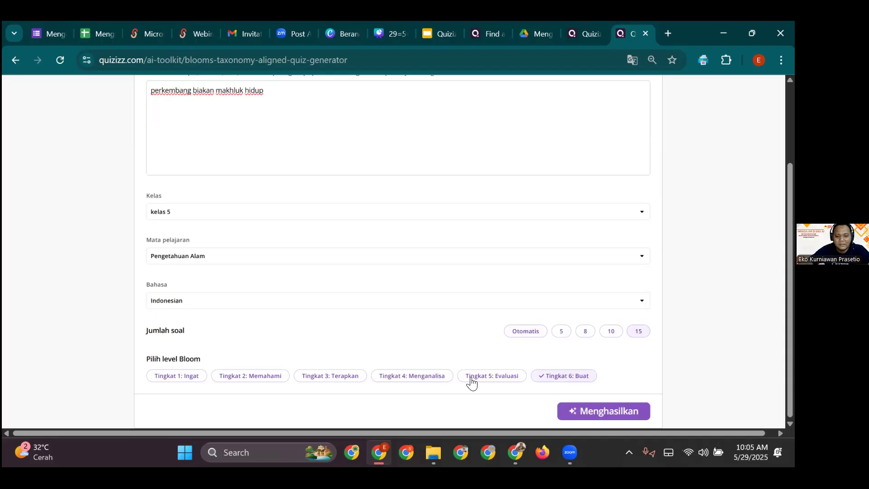
{"action": "left_click", "coordinate": [611, 412]}
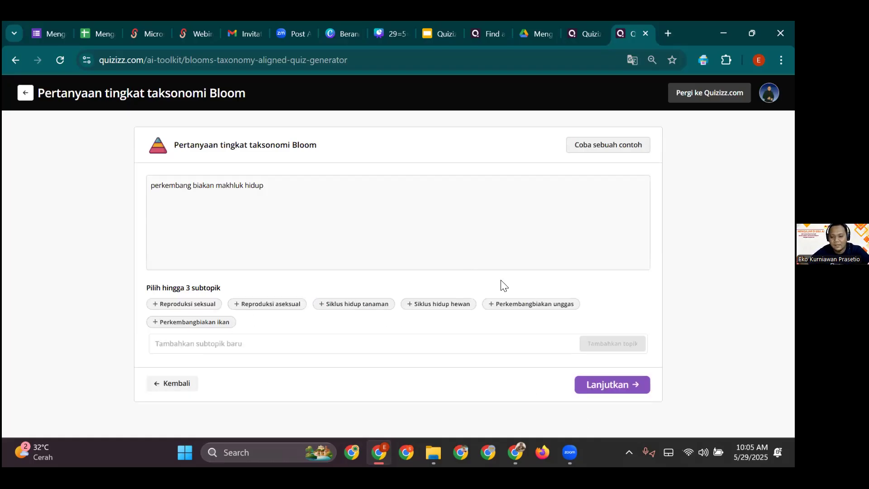
{"action": "left_click", "coordinate": [363, 308]}
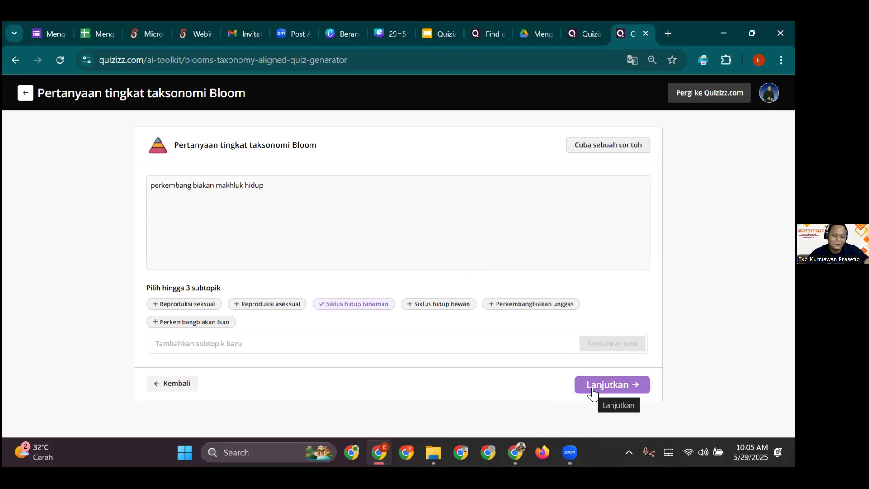
{"action": "left_click", "coordinate": [591, 389]}
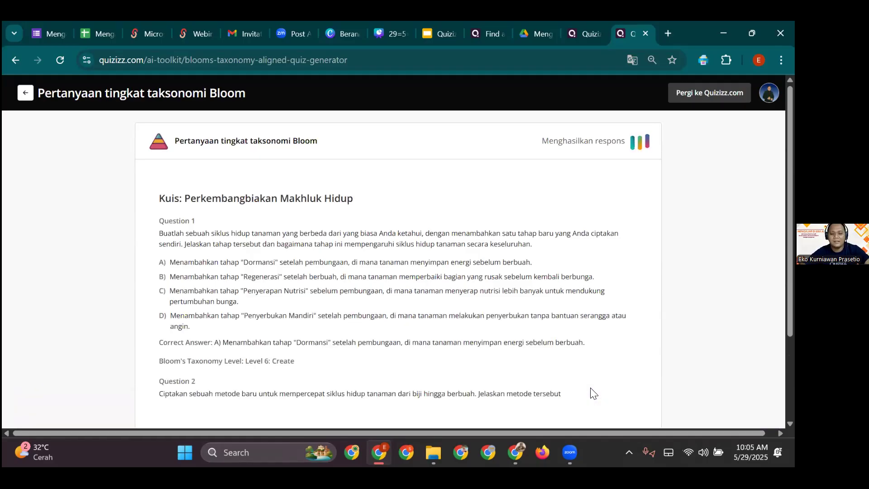
{"action": "scroll", "coordinate": [330, 311], "scroll_direction": "down", "scroll_amount": 2}
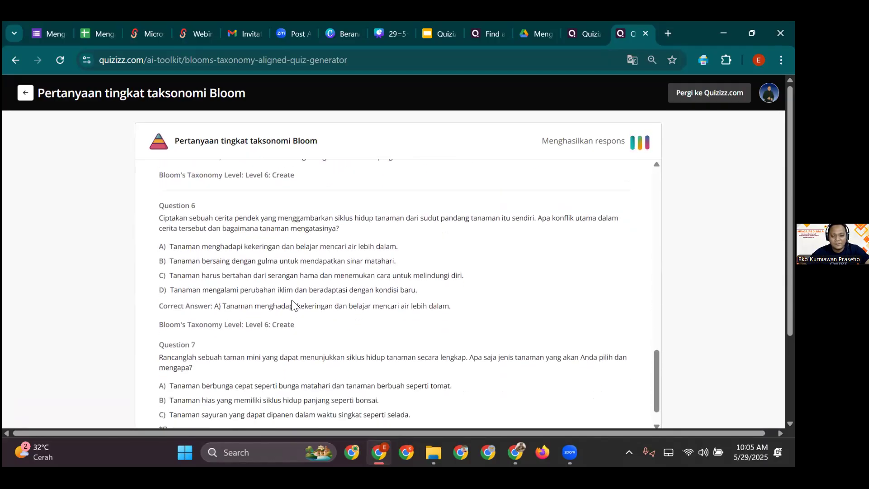
{"action": "triple_click", "coordinate": [254, 299]}
{"action": "left_click", "coordinate": [253, 300]}
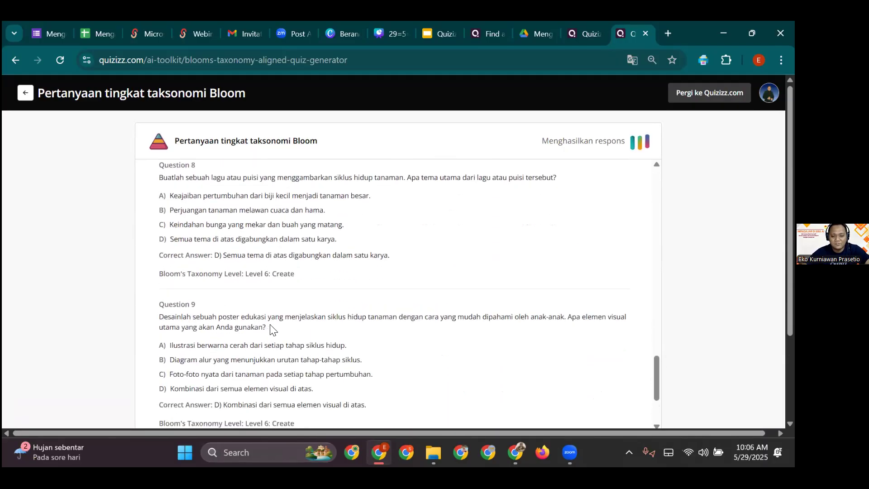
{"action": "left_click_drag", "start_coordinate": [160, 320], "coordinate": [211, 327]}
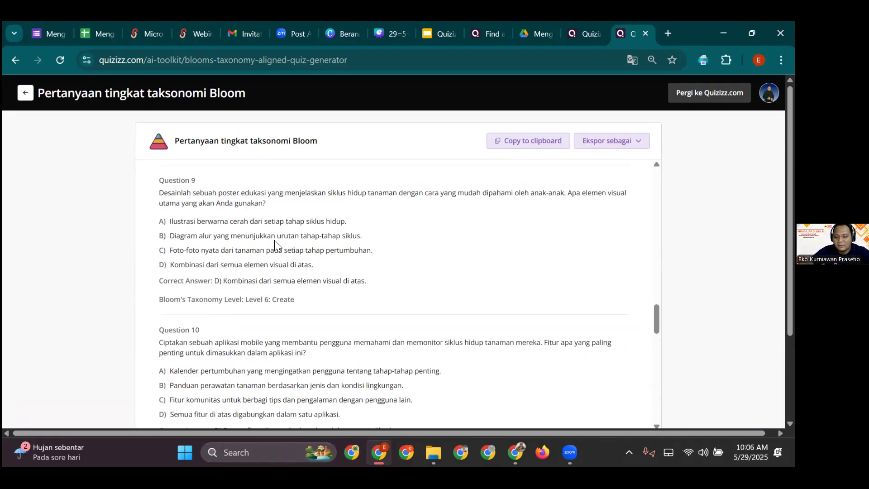
{"action": "left_click_drag", "start_coordinate": [160, 202], "coordinate": [277, 205]}
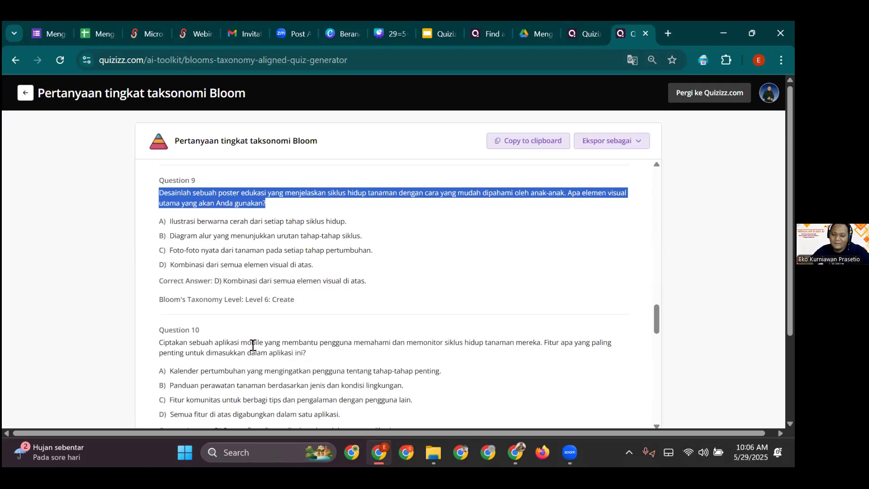
{"action": "scroll", "coordinate": [252, 345], "scroll_direction": "down", "scroll_amount": 3}
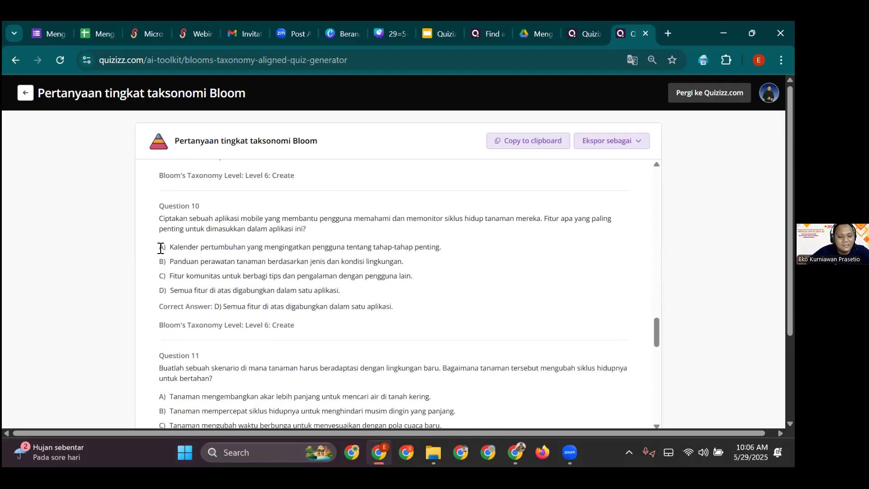
{"action": "left_click_drag", "start_coordinate": [165, 247], "coordinate": [403, 276]}
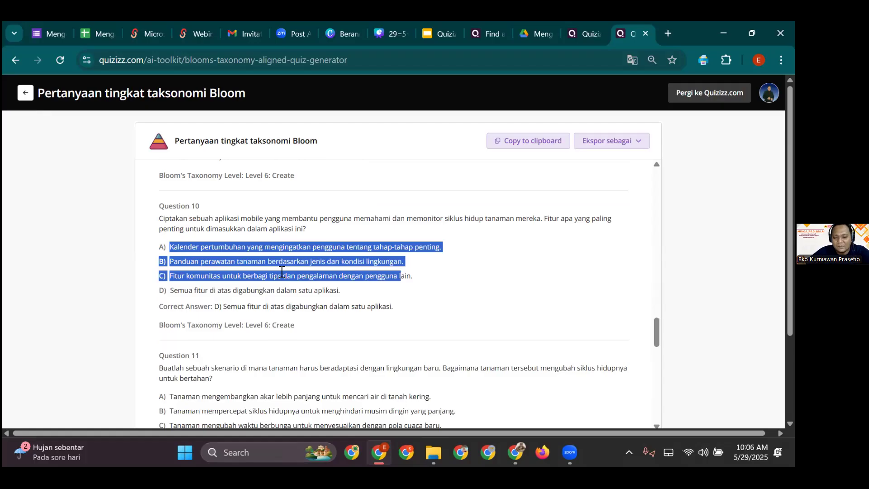
{"action": "scroll", "coordinate": [282, 272], "scroll_direction": "down", "scroll_amount": 5}
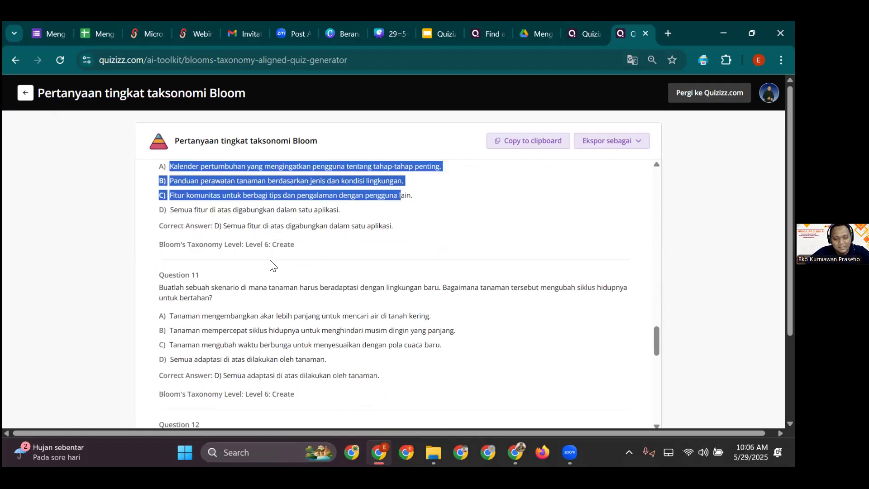
{"action": "scroll", "coordinate": [258, 317], "scroll_direction": "down", "scroll_amount": 3}
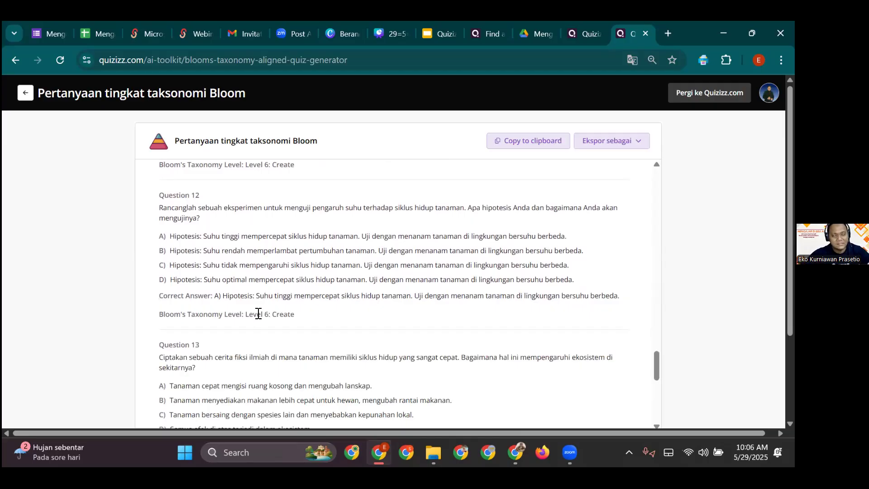
{"action": "scroll", "coordinate": [253, 322], "scroll_direction": "down", "scroll_amount": 2}
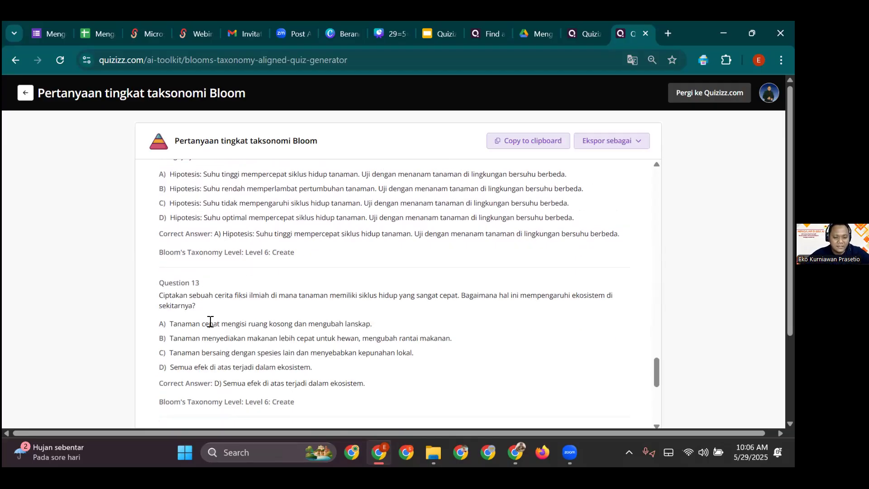
{"action": "scroll", "coordinate": [211, 322], "scroll_direction": "down", "scroll_amount": 3}
{"action": "scroll", "coordinate": [181, 334], "scroll_direction": "down", "scroll_amount": 5}
{"action": "scroll", "coordinate": [180, 331], "scroll_direction": "up", "scroll_amount": 2}
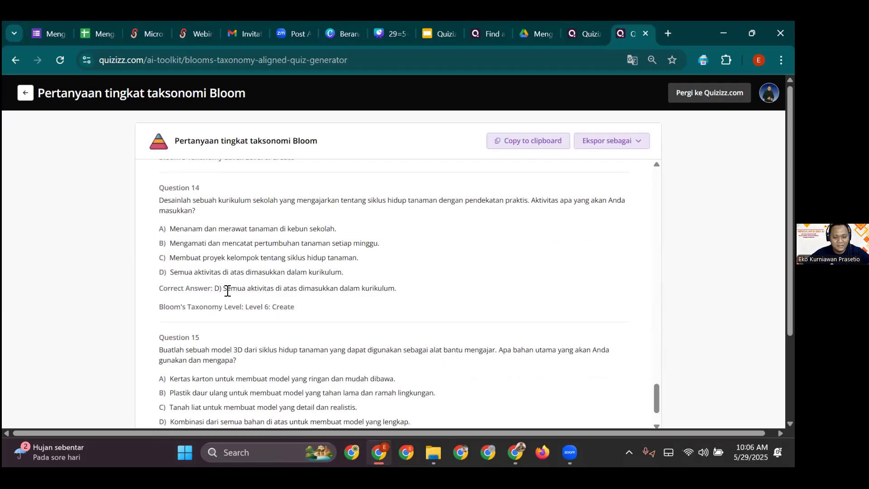
{"action": "scroll", "coordinate": [228, 291], "scroll_direction": "down", "scroll_amount": 2}
{"action": "scroll", "coordinate": [272, 325], "scroll_direction": "down", "scroll_amount": 3}
{"action": "scroll", "coordinate": [334, 273], "scroll_direction": "up", "scroll_amount": 10}
{"action": "scroll", "coordinate": [311, 243], "scroll_direction": "up", "scroll_amount": 20}
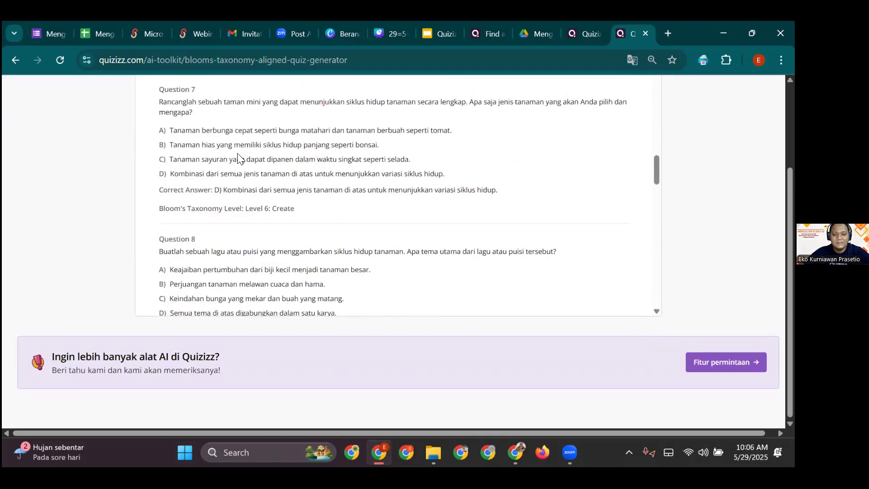
{"action": "scroll", "coordinate": [638, 257], "scroll_direction": "up", "scroll_amount": 3}
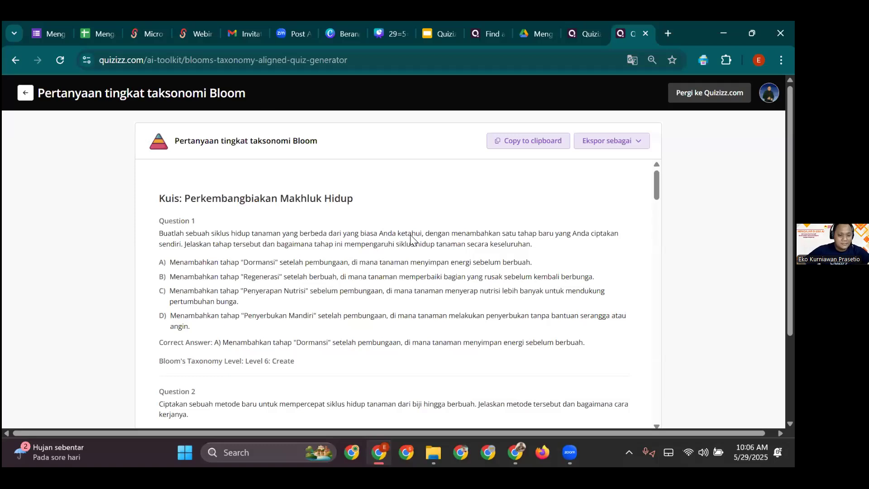
- Return to the AI Toolkit, reopen the Bloom generator and enter 'perkembangbiakan makhluk hidup'
{"action": "left_click", "coordinate": [25, 93]}
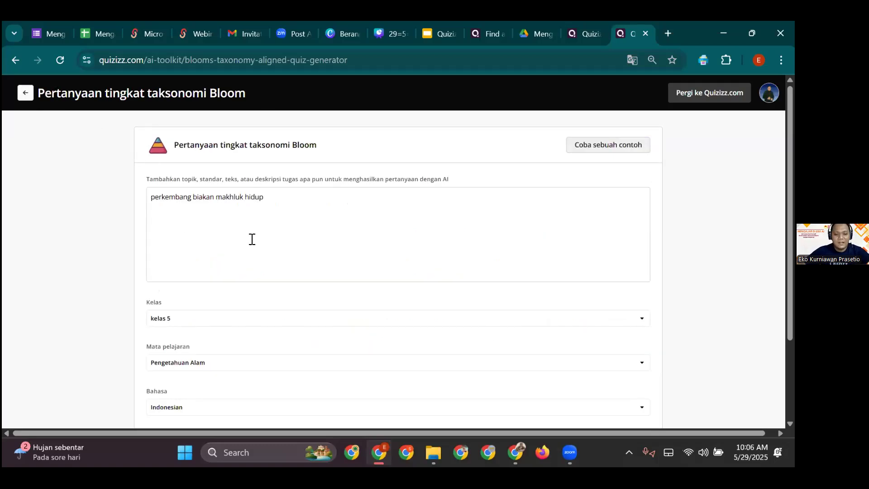
{"action": "left_click", "coordinate": [25, 94]}
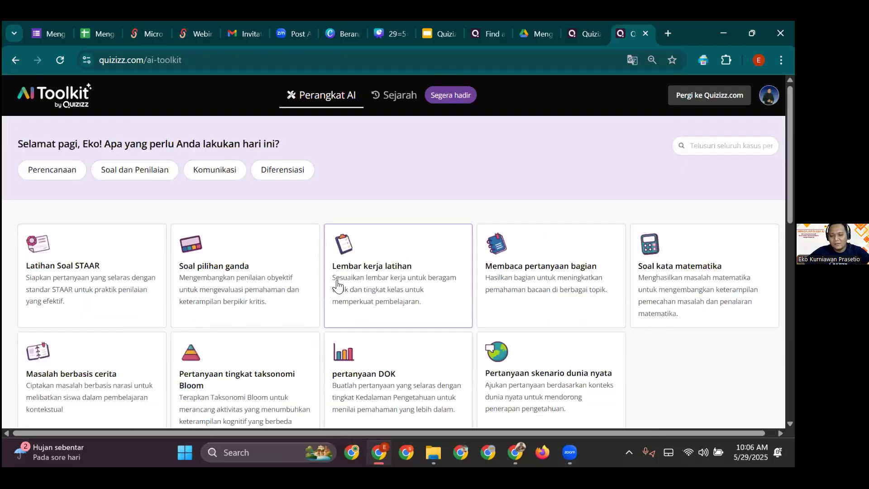
{"action": "scroll", "coordinate": [337, 286], "scroll_direction": "down", "scroll_amount": 3}
{"action": "left_click", "coordinate": [266, 302]}
{"action": "left_click", "coordinate": [354, 146]}
{"action": "type", "text": "perkembang"}
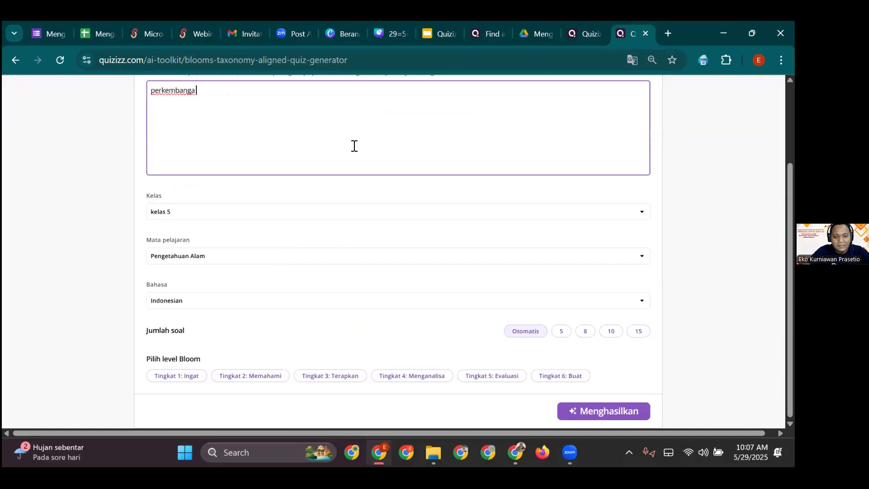
{"action": "type", "text": "biakan makhluk hidup"}
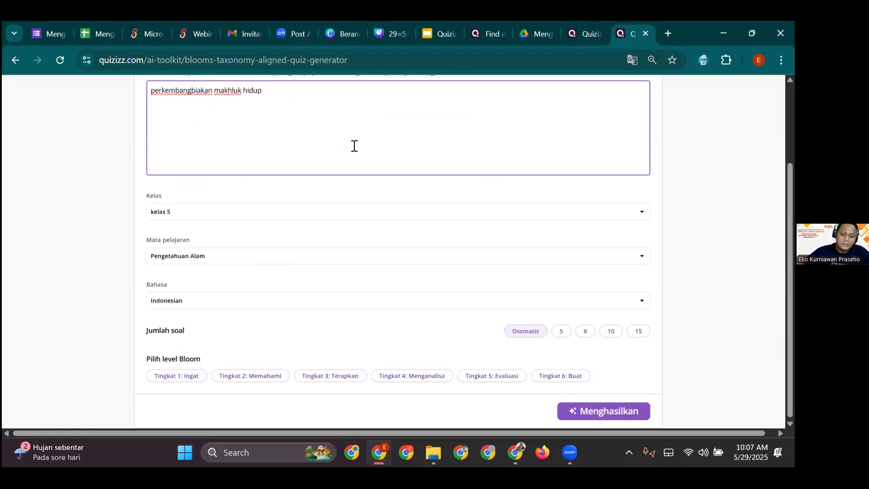
- Select Bloom levels 1–3 and 15 questions, focused on Siklus hidup hewan
{"action": "left_click", "coordinate": [194, 377]}
{"action": "left_click", "coordinate": [247, 377]}
{"action": "left_click", "coordinate": [313, 383]}
{"action": "left_click", "coordinate": [640, 333]}
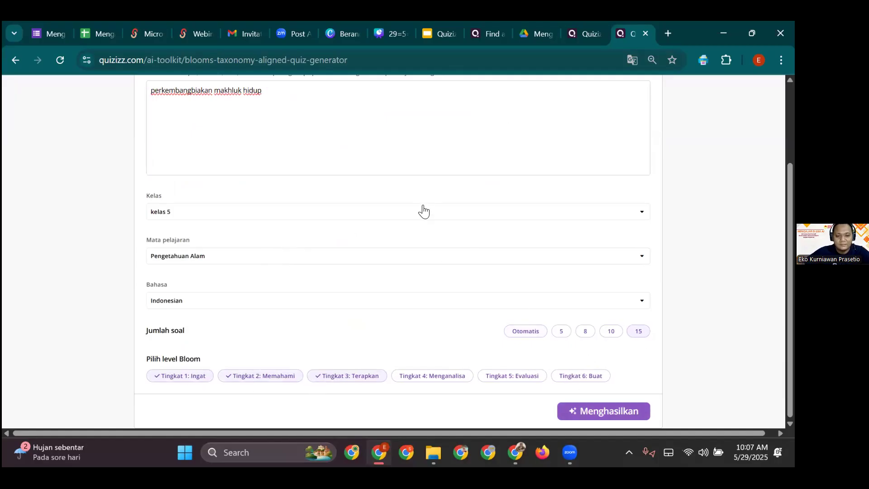
{"action": "left_click", "coordinate": [592, 412]}
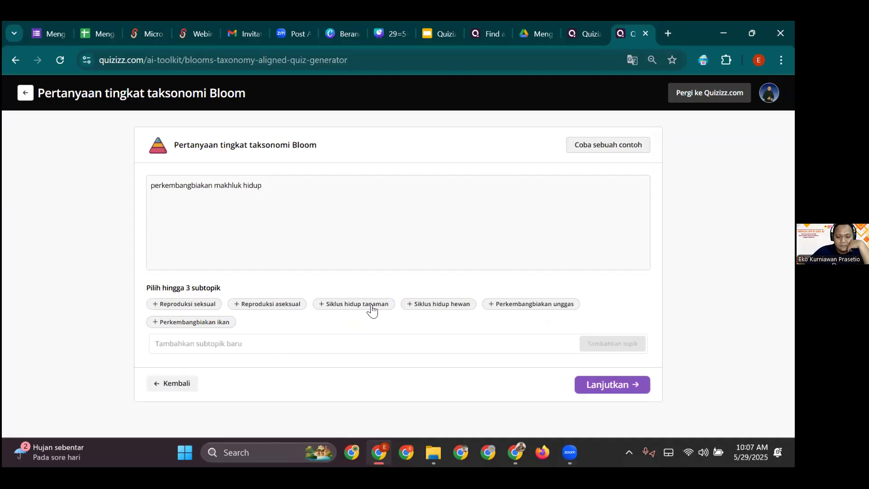
{"action": "left_click", "coordinate": [448, 304]}
{"action": "left_click", "coordinate": [628, 385]}
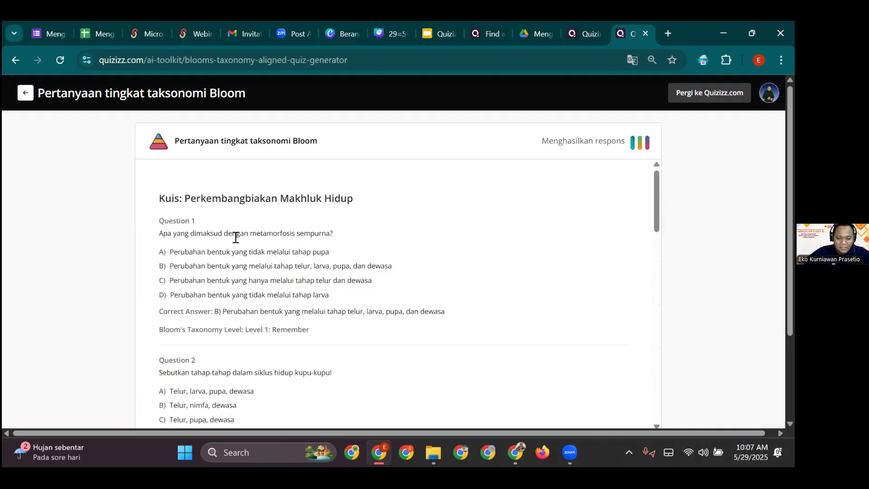
- Review the generated animal life-cycle questions down to Question 15, each tagged with its Bloom level
{"action": "scroll", "coordinate": [274, 300], "scroll_direction": "down", "scroll_amount": 3}
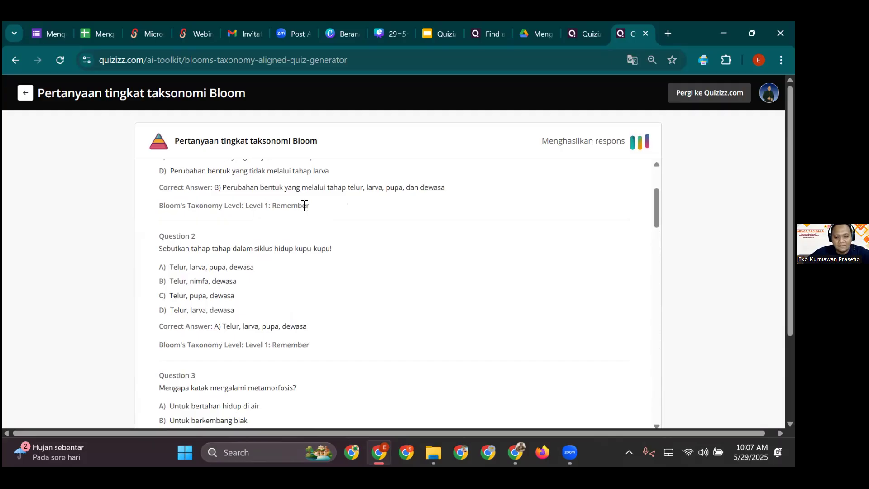
{"action": "scroll", "coordinate": [271, 291], "scroll_direction": "down", "scroll_amount": 3}
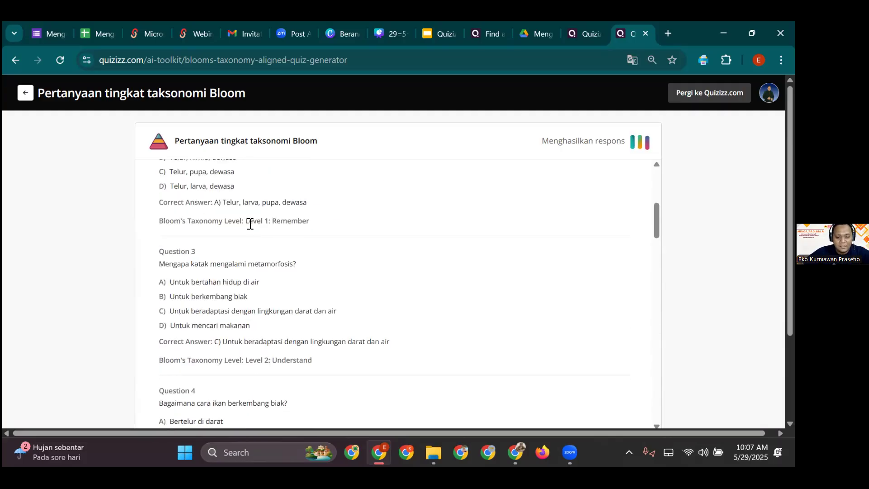
{"action": "scroll", "coordinate": [254, 254], "scroll_direction": "down", "scroll_amount": 3}
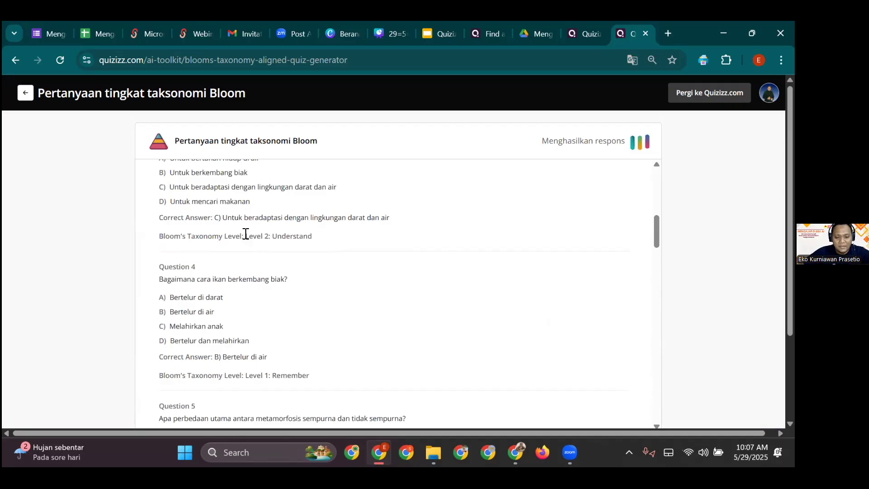
{"action": "left_click_drag", "start_coordinate": [245, 233], "coordinate": [303, 236]}
{"action": "scroll", "coordinate": [237, 272], "scroll_direction": "up", "scroll_amount": 2}
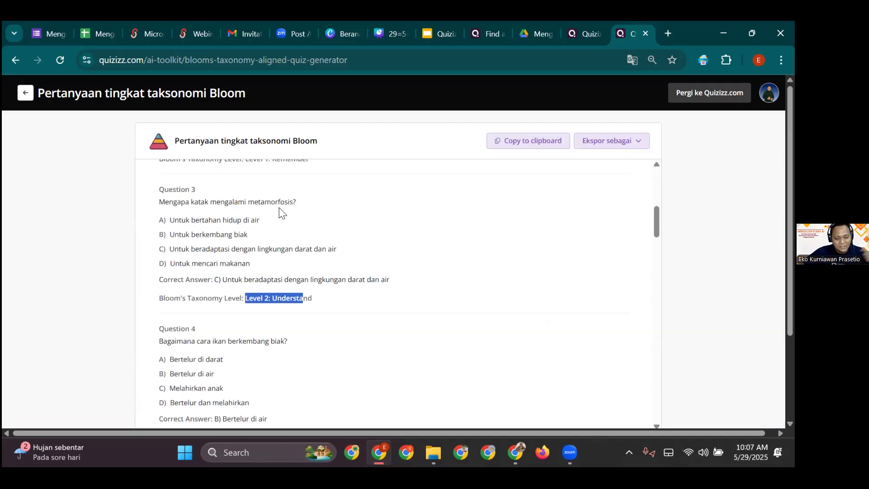
{"action": "scroll", "coordinate": [262, 335], "scroll_direction": "down", "scroll_amount": 2}
{"action": "scroll", "coordinate": [274, 359], "scroll_direction": "down", "scroll_amount": 6}
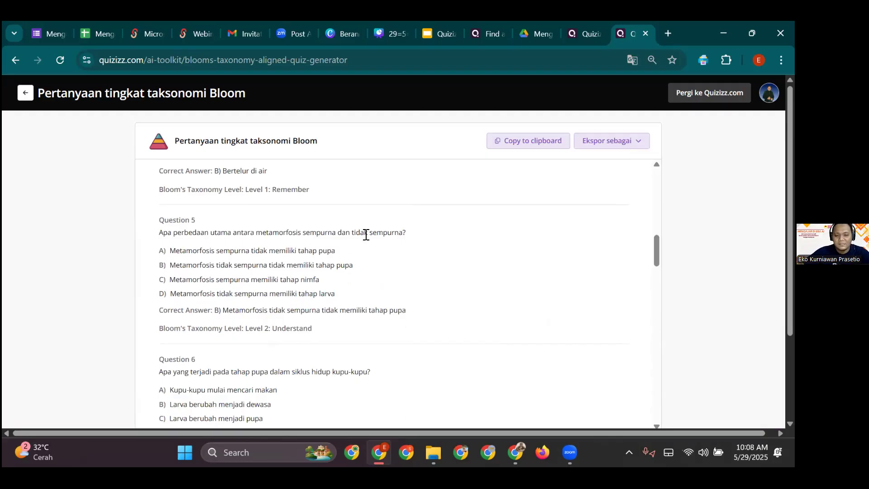
{"action": "scroll", "coordinate": [357, 299], "scroll_direction": "down", "scroll_amount": 8}
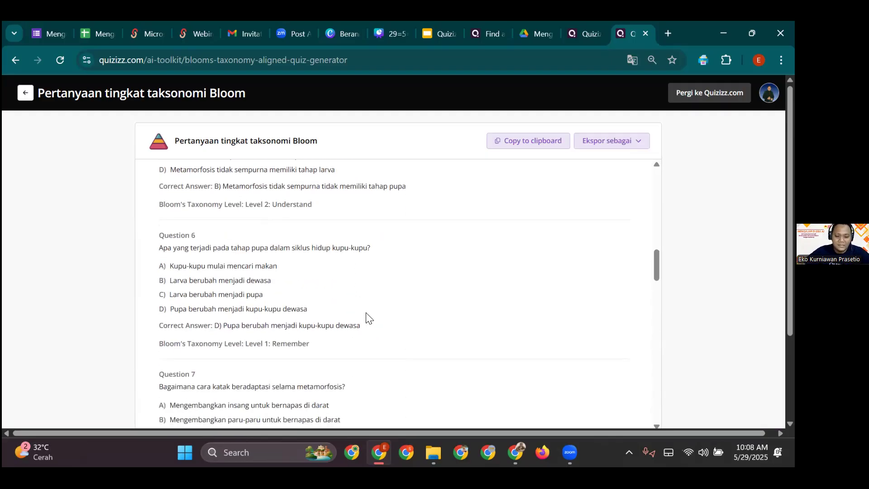
{"action": "scroll", "coordinate": [362, 329], "scroll_direction": "down", "scroll_amount": 4}
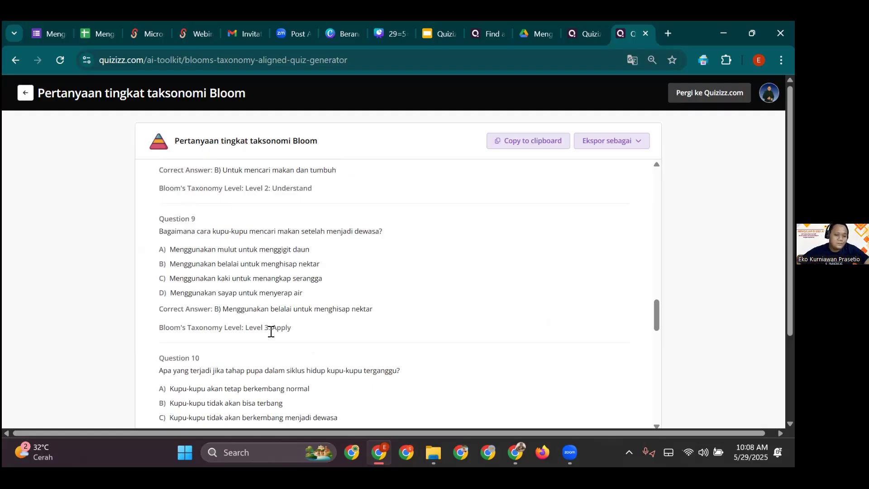
{"action": "scroll", "coordinate": [322, 358], "scroll_direction": "down", "scroll_amount": 15}
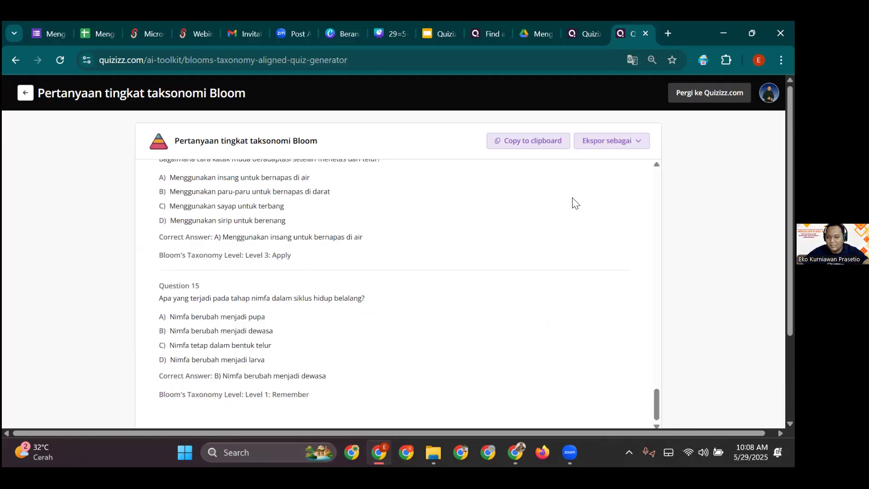
{"action": "left_click", "coordinate": [606, 141]}
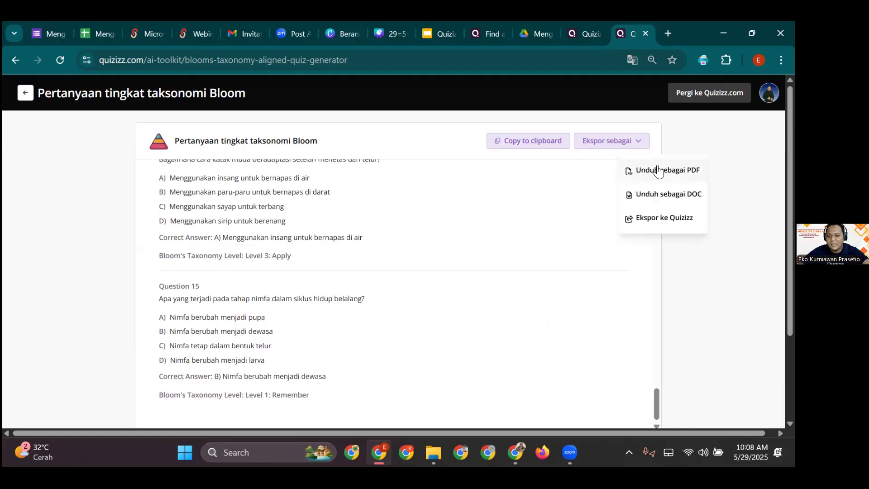
- Export the quiz via Unduh sebagai PDF and open the downloaded PDF
{"action": "left_click", "coordinate": [698, 177]}
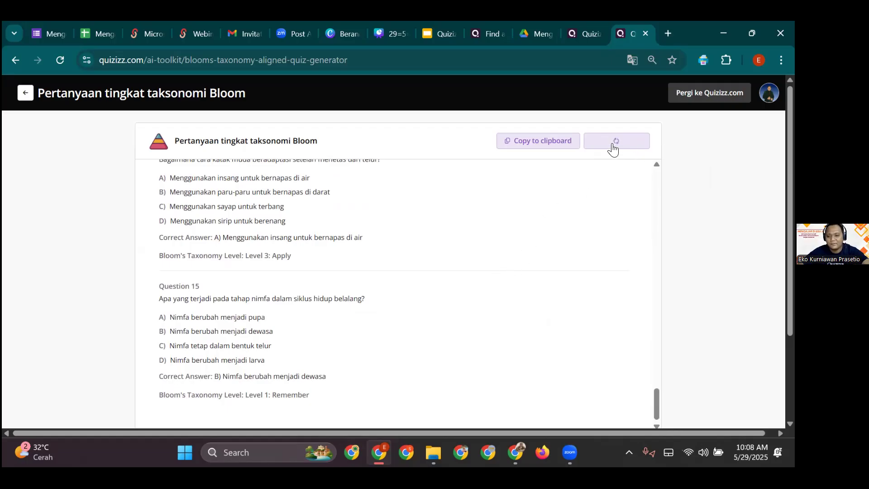
{"action": "mouse_move", "coordinate": [638, 186]}
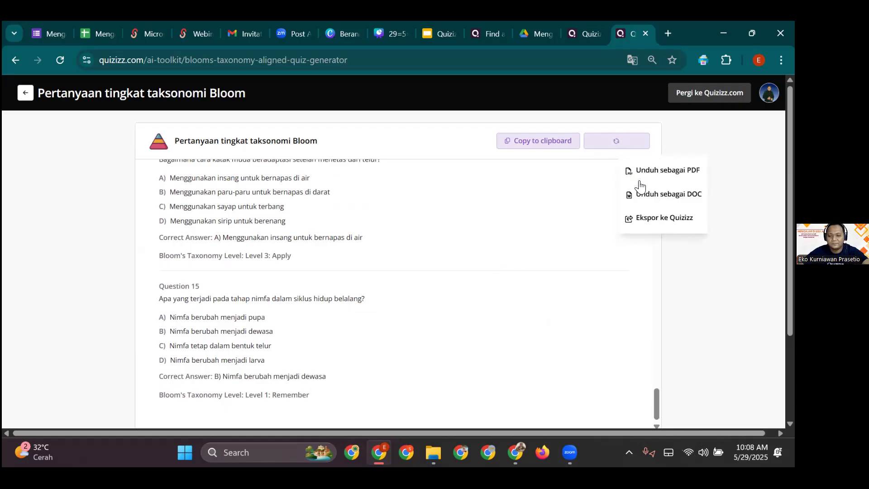
{"action": "left_click", "coordinate": [668, 225]}
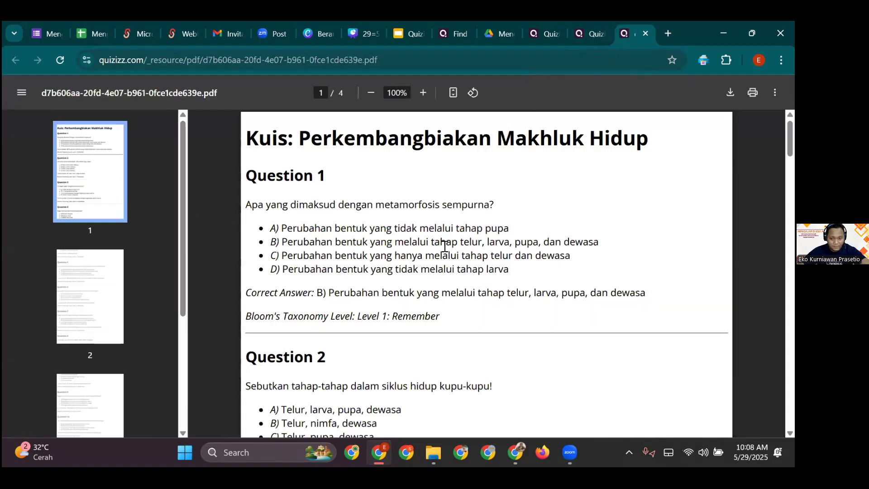
- Look over the 4-page PDF, close it, and export the quiz as a DOC file
{"action": "scroll", "coordinate": [442, 245], "scroll_direction": "down", "scroll_amount": 8}
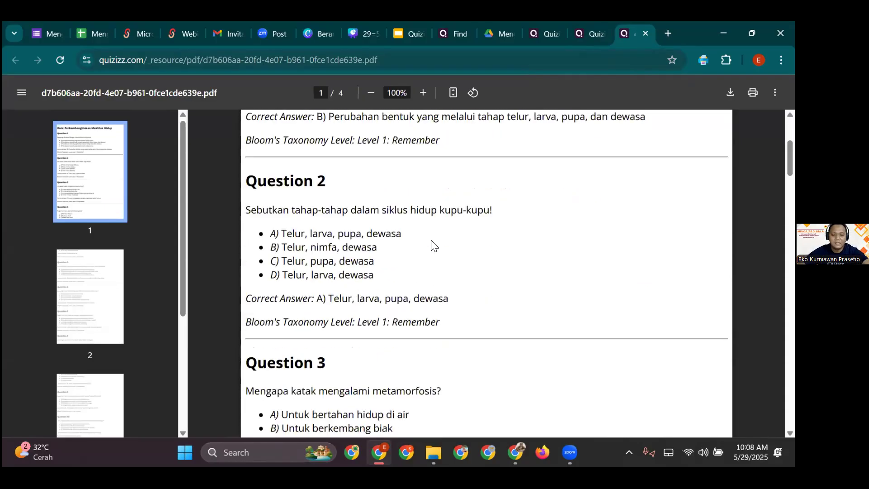
{"action": "scroll", "coordinate": [433, 244], "scroll_direction": "down", "scroll_amount": 12}
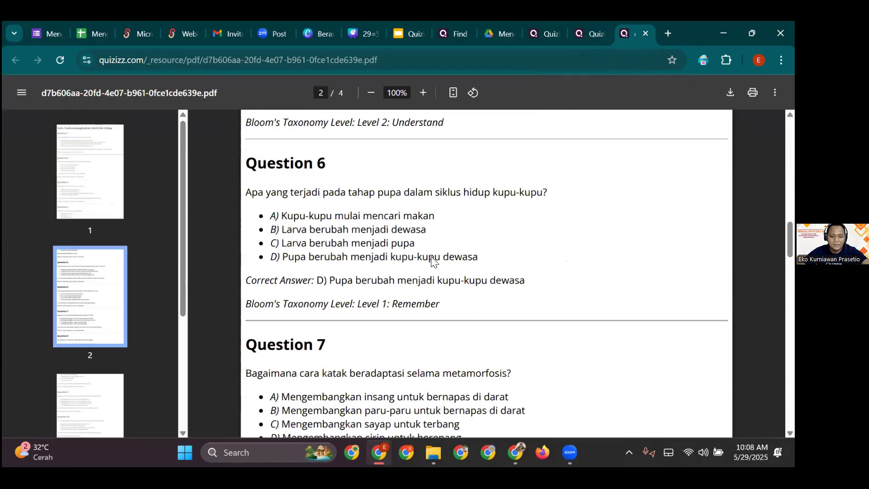
{"action": "scroll", "coordinate": [433, 262], "scroll_direction": "down", "scroll_amount": 6}
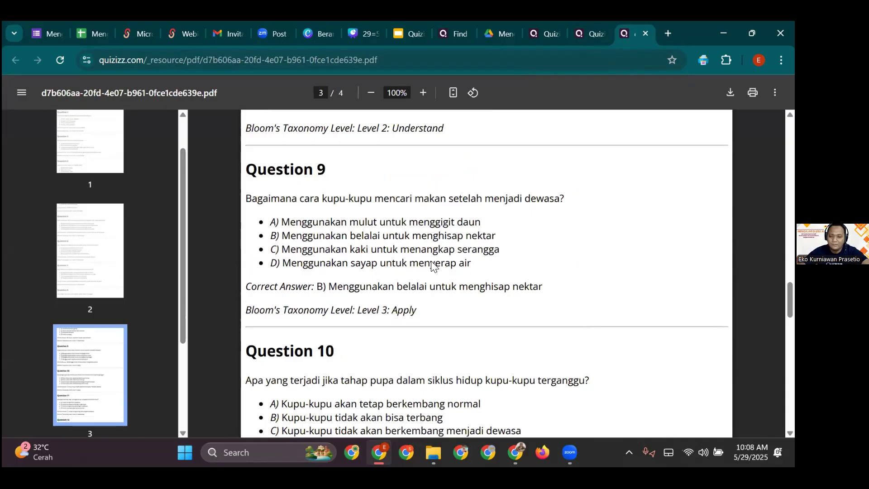
{"action": "scroll", "coordinate": [434, 266], "scroll_direction": "down", "scroll_amount": 10}
{"action": "scroll", "coordinate": [437, 274], "scroll_direction": "down", "scroll_amount": 7}
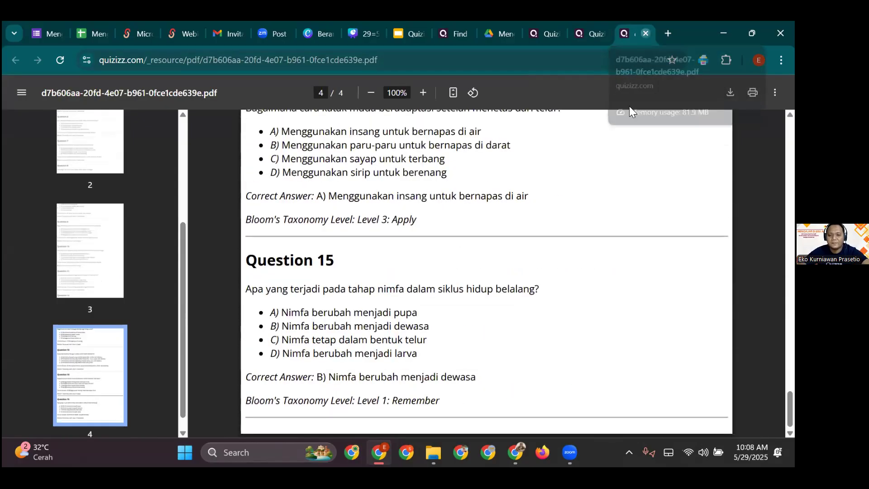
{"action": "key", "text": "ctrl+w"}
{"action": "left_click", "coordinate": [661, 196]}
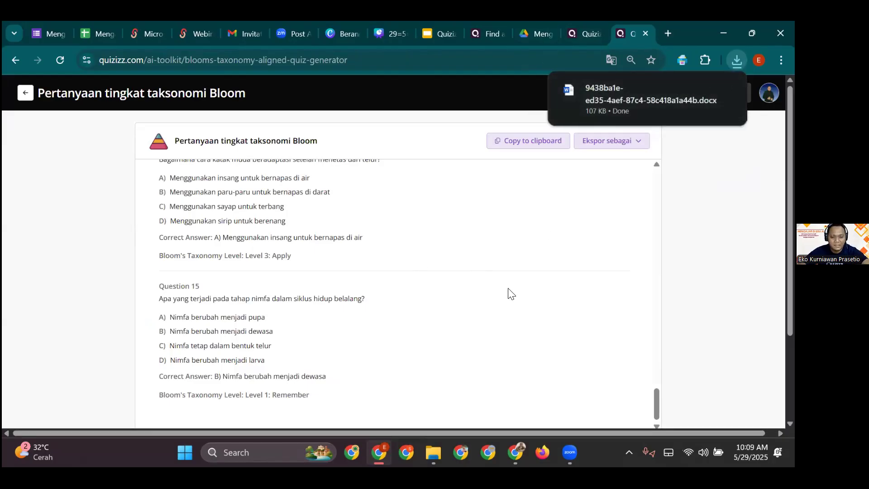
{"action": "left_click", "coordinate": [619, 146]}
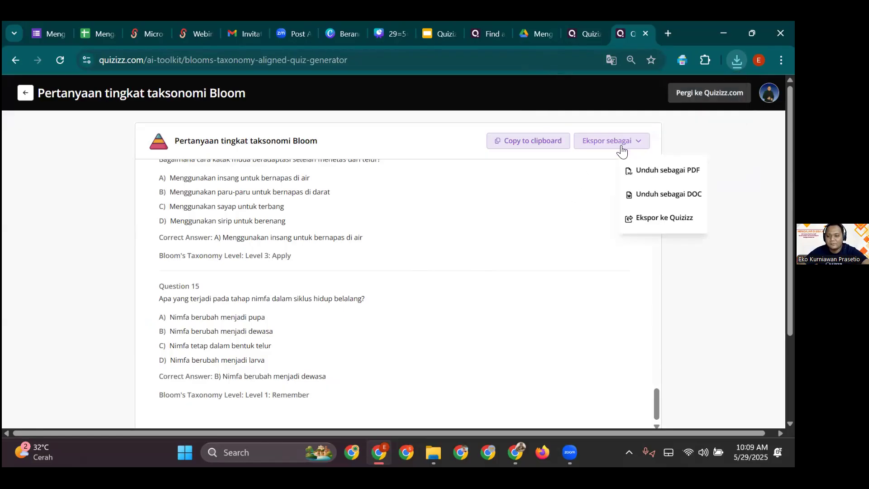
{"action": "left_click", "coordinate": [643, 225]}
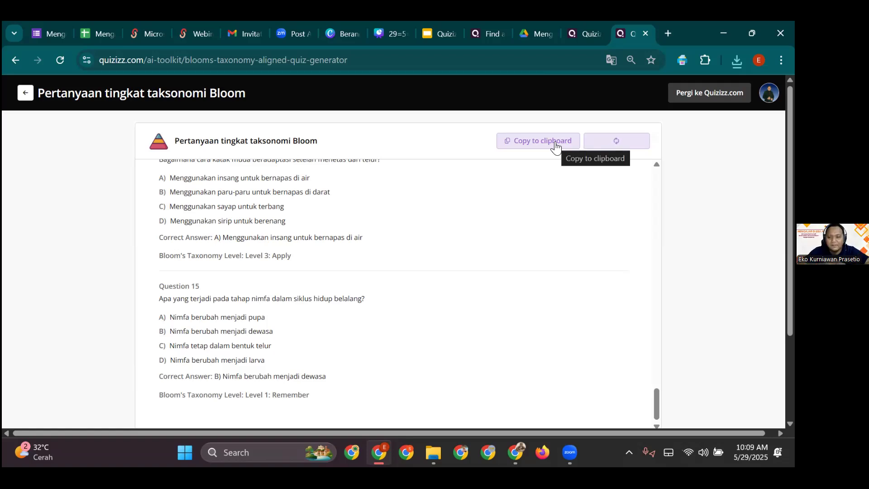
{"action": "left_click", "coordinate": [628, 141]}
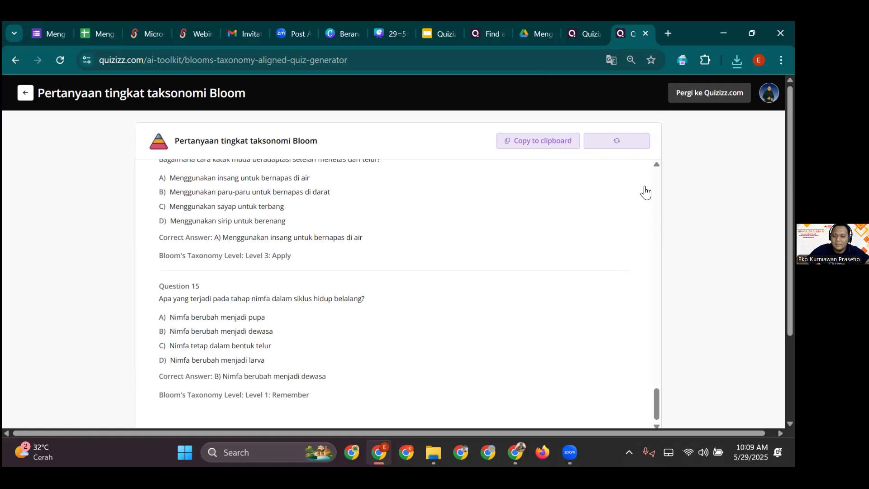
{"action": "left_click", "coordinate": [592, 282]}
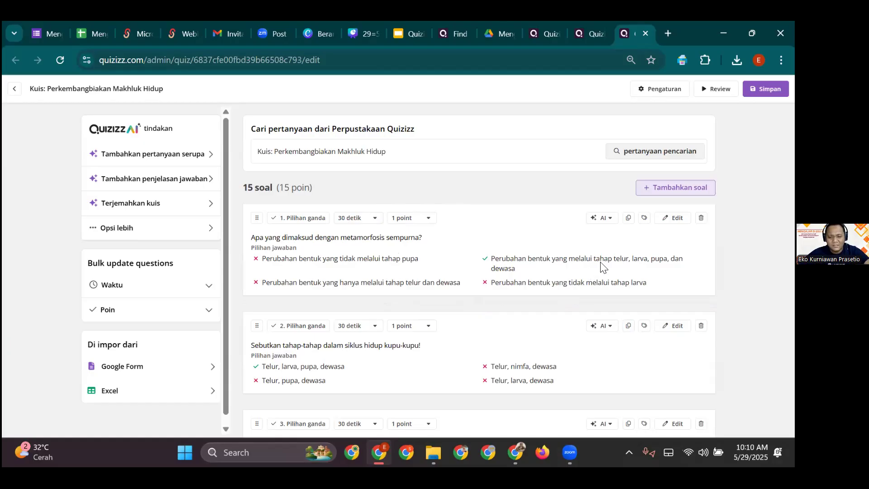
- Select question 1 on complete metamorphosis and show its AI rewrite menu, including Ubah ke skenario dunia nyata
{"action": "left_click", "coordinate": [675, 222]}
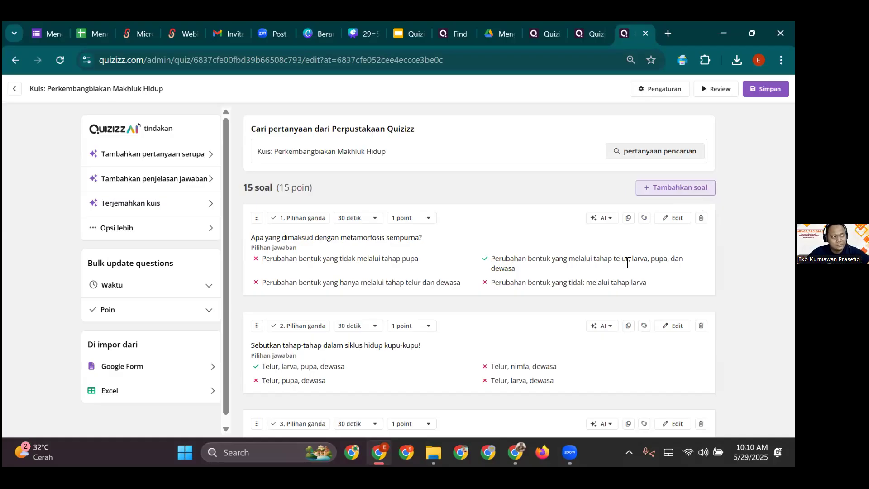
{"action": "left_click", "coordinate": [612, 222]}
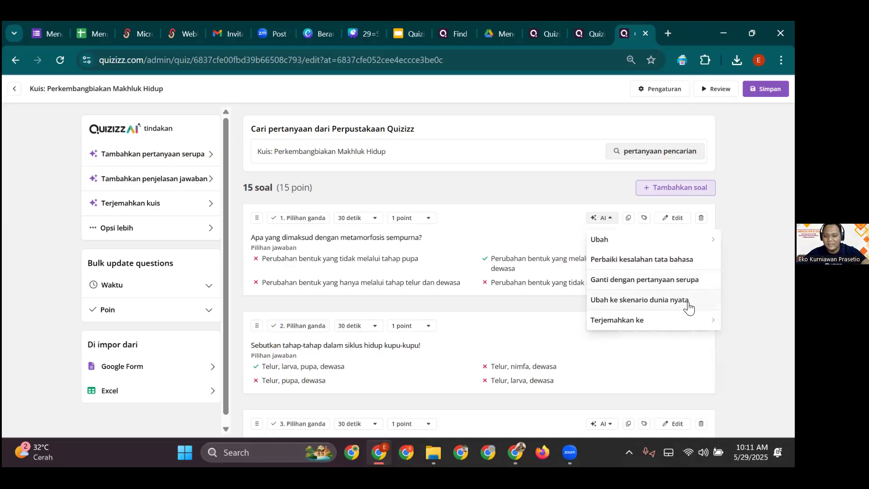
- Apply the Ubah ke skenario dunia nyata rewrite to question 1, a child watching a butterfly in a garden
{"action": "left_click", "coordinate": [679, 300]}
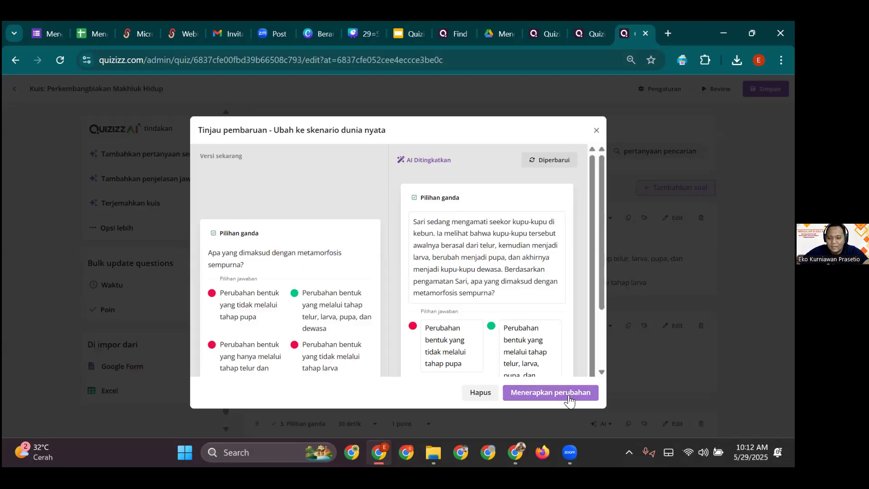
{"action": "left_click", "coordinate": [585, 392]}
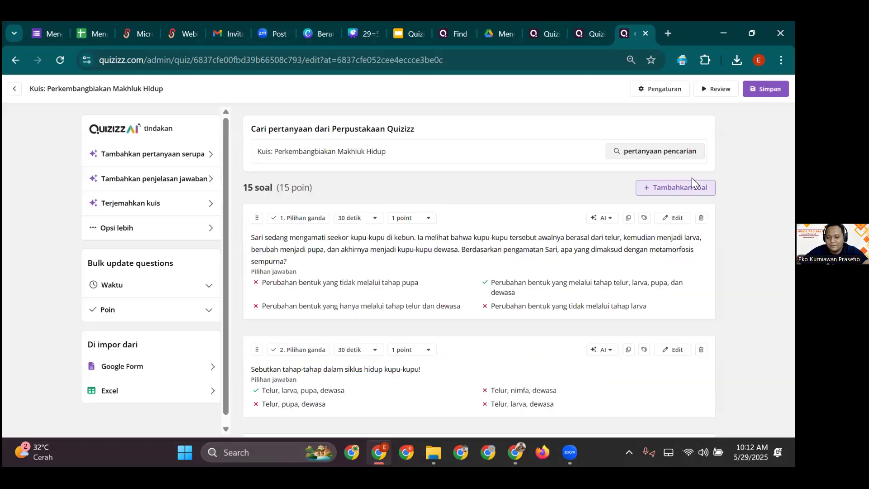
{"action": "scroll", "coordinate": [654, 269], "scroll_direction": "down", "scroll_amount": 3}
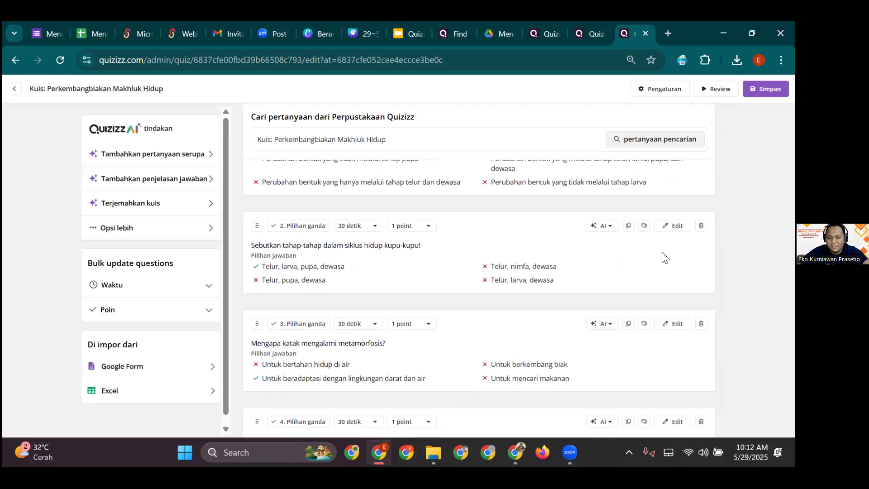
- Apply the Ubah ke skenario dunia nyata rewrite to question 2 on butterfly life-cycle stages
{"action": "left_click", "coordinate": [609, 226]}
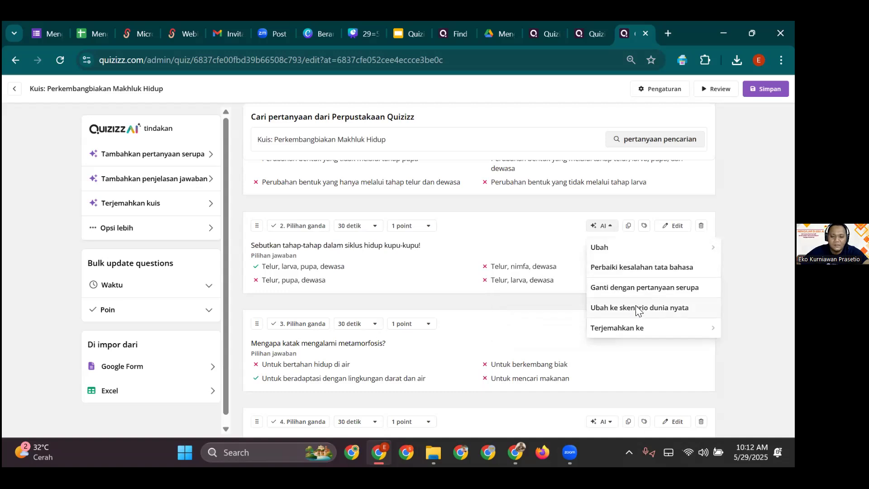
{"action": "left_click", "coordinate": [639, 308]}
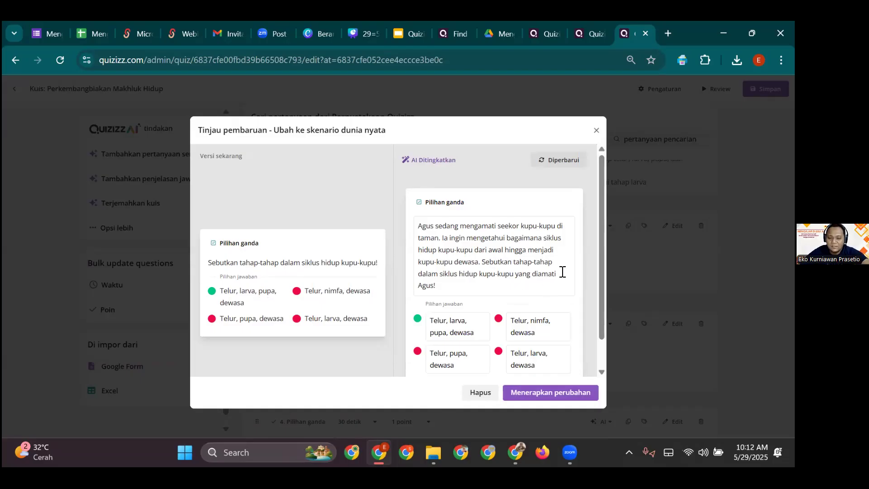
{"action": "scroll", "coordinate": [471, 272], "scroll_direction": "down", "scroll_amount": 1}
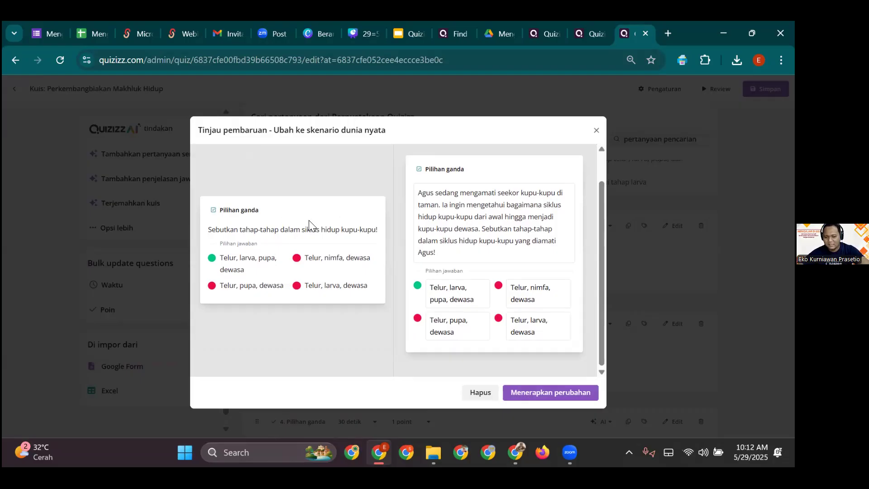
{"action": "left_click", "coordinate": [548, 392]}
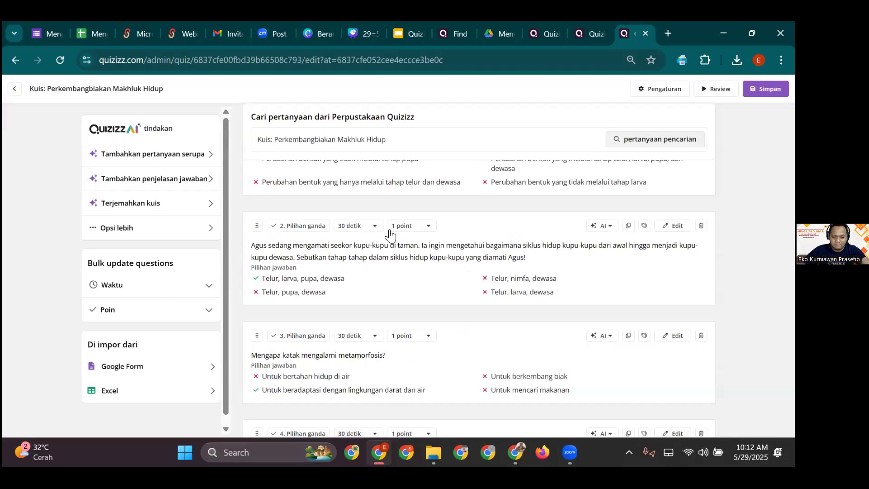
- Begin saving the quiz and set its subject (Mata pelajaran) to Pengetahuan Alam
{"action": "scroll", "coordinate": [462, 242], "scroll_direction": "down", "scroll_amount": 6}
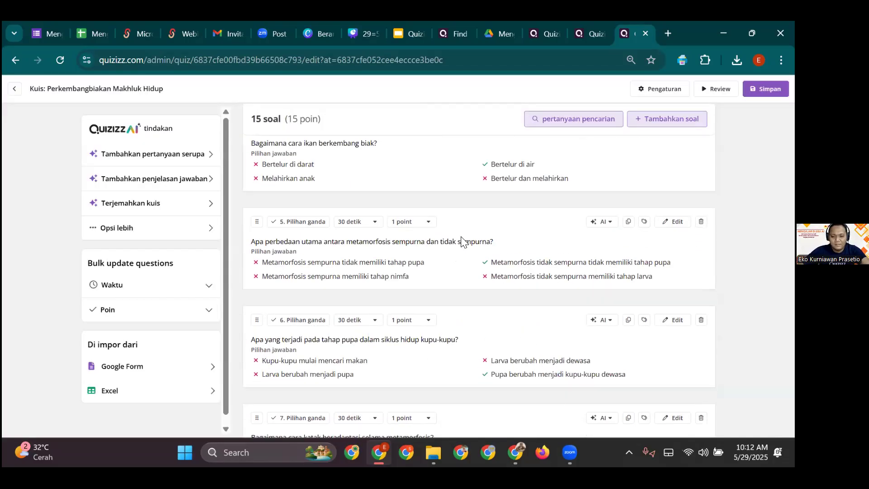
{"action": "scroll", "coordinate": [461, 247], "scroll_direction": "down", "scroll_amount": 4}
{"action": "scroll", "coordinate": [457, 249], "scroll_direction": "down", "scroll_amount": 15}
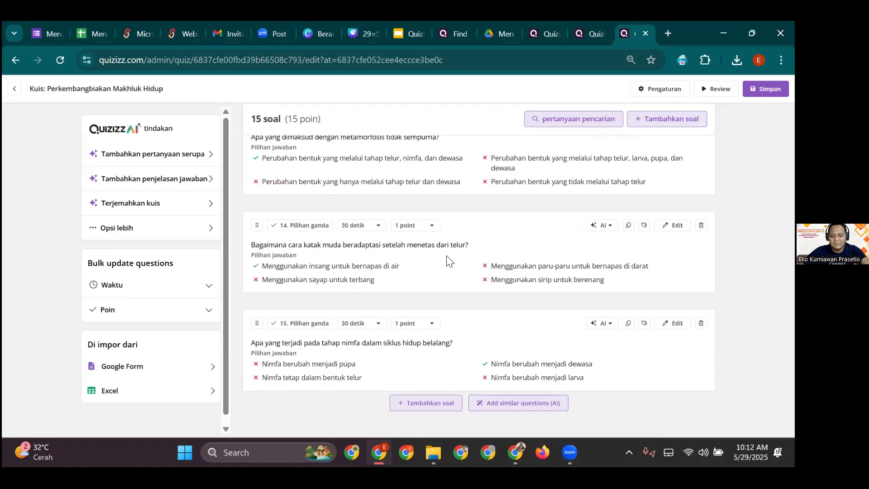
{"action": "left_click", "coordinate": [766, 88]}
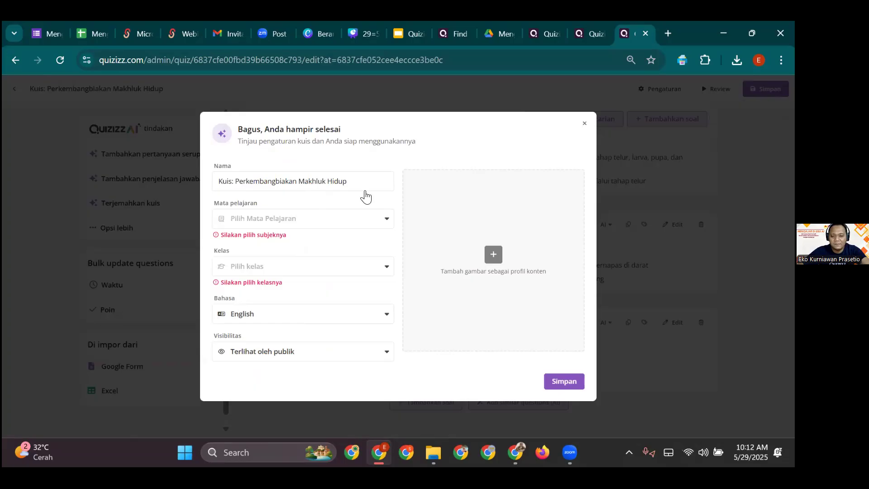
{"action": "left_click", "coordinate": [358, 219]}
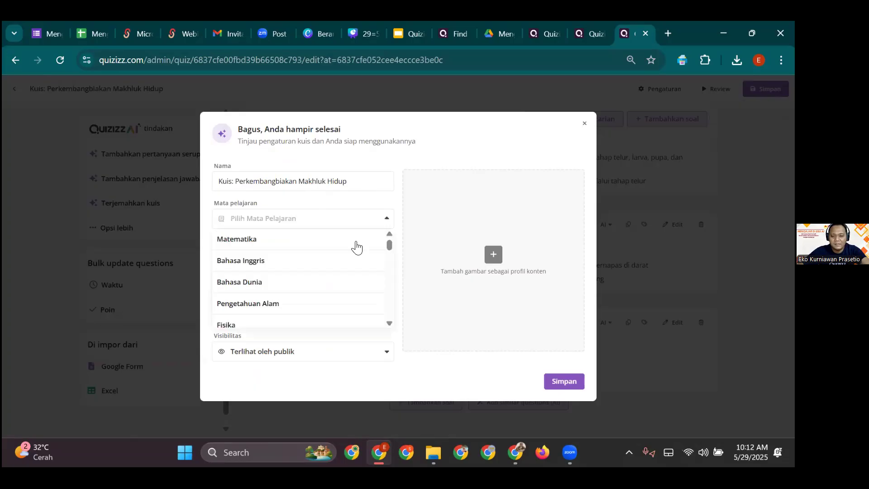
{"action": "left_click", "coordinate": [343, 299]}
- Set the grade to kelas 5 and the quiz language to Indonesian
{"action": "left_click", "coordinate": [353, 265]}
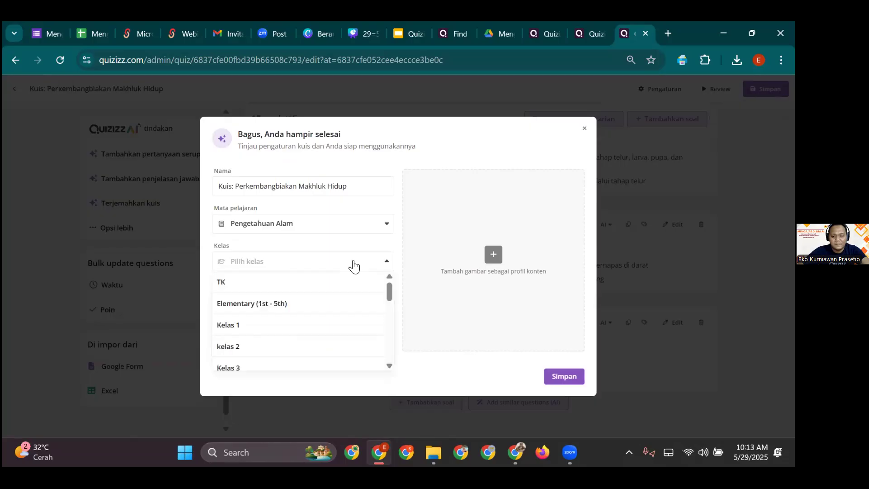
{"action": "scroll", "coordinate": [340, 317], "scroll_direction": "down", "scroll_amount": 3}
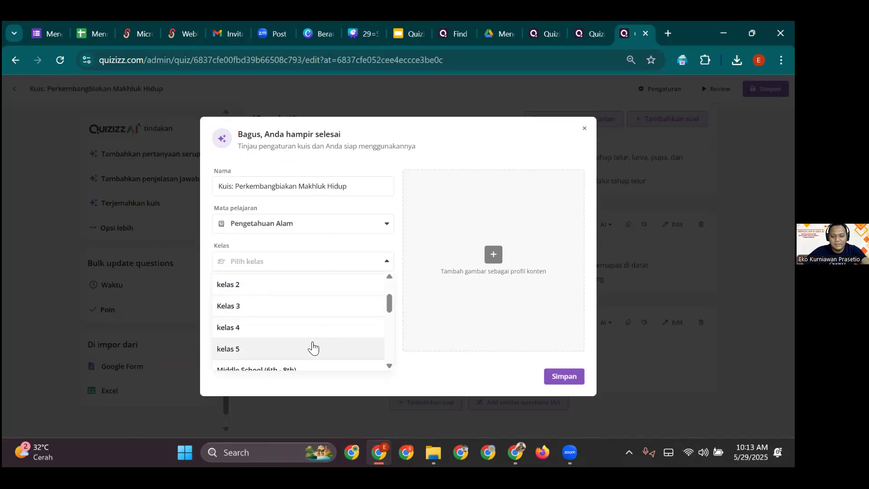
{"action": "left_click", "coordinate": [311, 349]}
{"action": "left_click", "coordinate": [368, 310]}
{"action": "scroll", "coordinate": [308, 339], "scroll_direction": "down", "scroll_amount": 1}
{"action": "scroll", "coordinate": [299, 335], "scroll_direction": "down", "scroll_amount": 2}
{"action": "scroll", "coordinate": [287, 339], "scroll_direction": "up", "scroll_amount": 3}
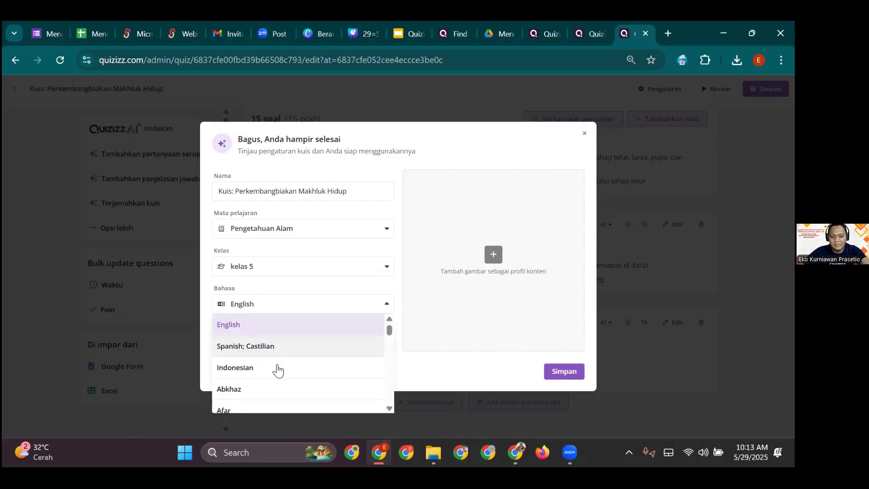
{"action": "left_click", "coordinate": [279, 367]}
- Keep the quiz visible to the public (Terlihat oleh publik) and begin an online cover image search
{"action": "left_click", "coordinate": [347, 347]}
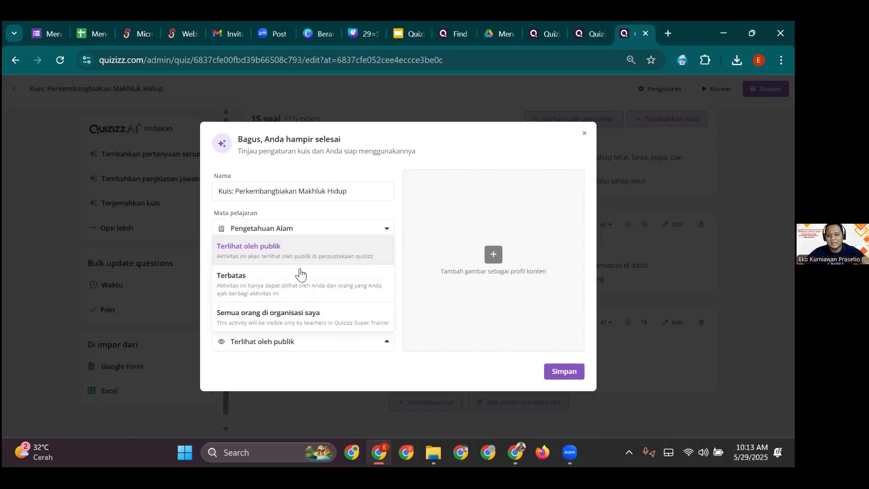
{"action": "left_click", "coordinate": [462, 166]}
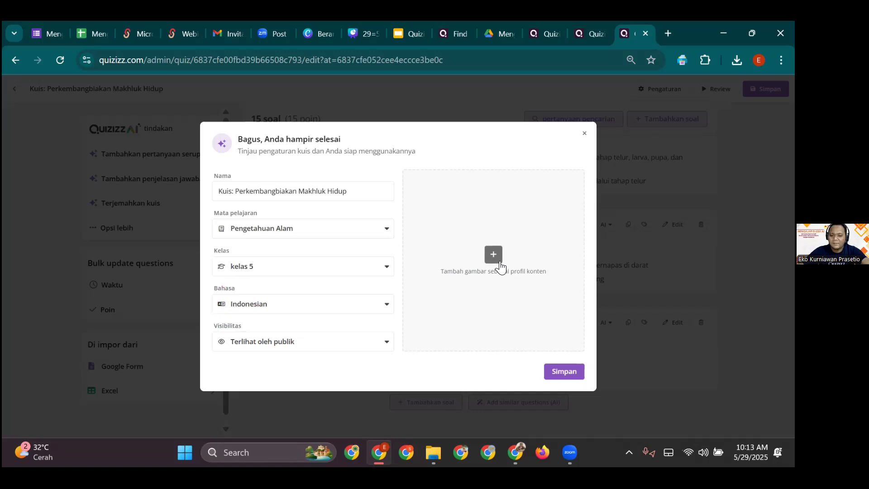
{"action": "left_click", "coordinate": [495, 254]}
{"action": "left_click", "coordinate": [283, 170]}
- Search 'perkembang biakan makhluk hidup', set the cartoon children-with-animals picture as cover, and save the quiz
{"action": "left_click", "coordinate": [346, 194]}
{"action": "type", "text": "p"}
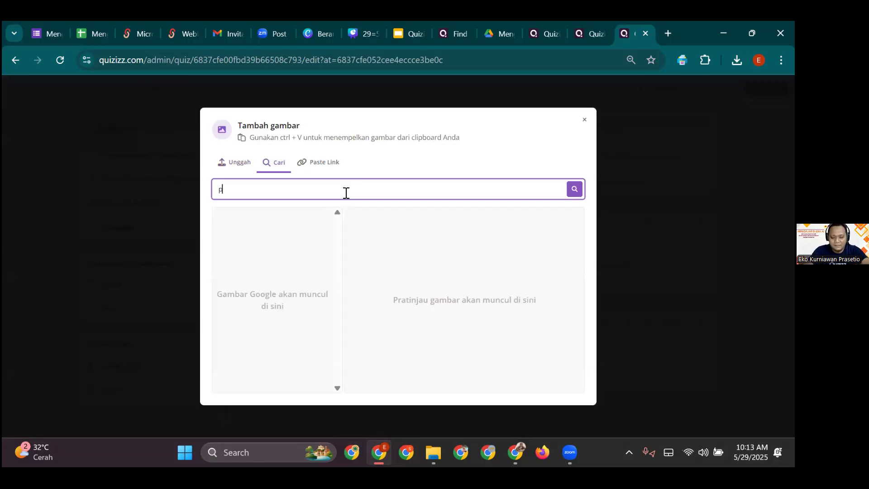
{"action": "type", "text": "erkembang biakan"}
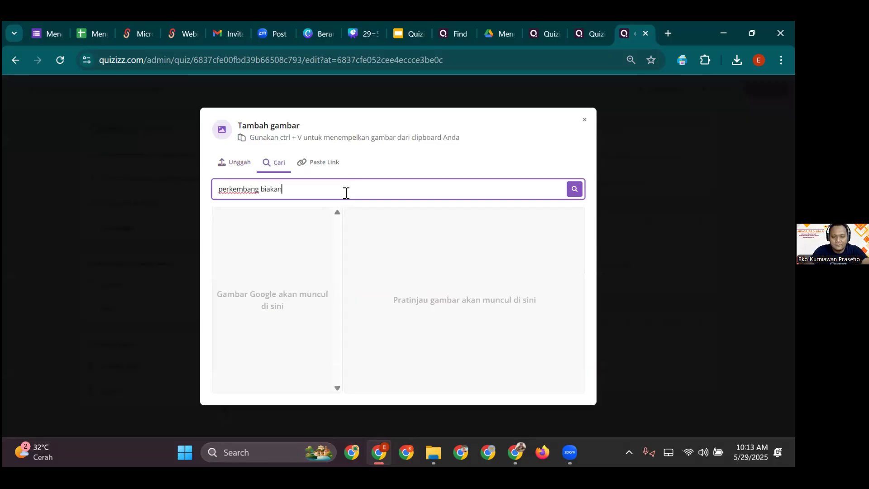
{"action": "type", "text": " makhluk hidup"}
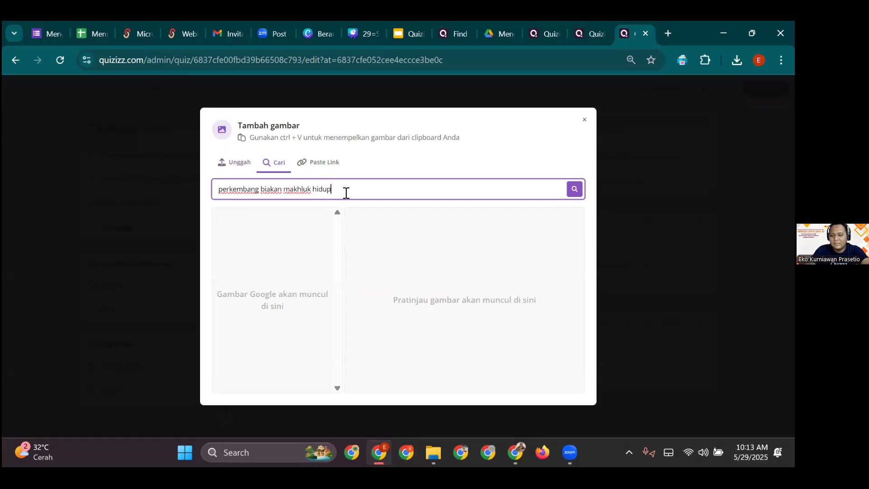
{"action": "key", "text": "Return"}
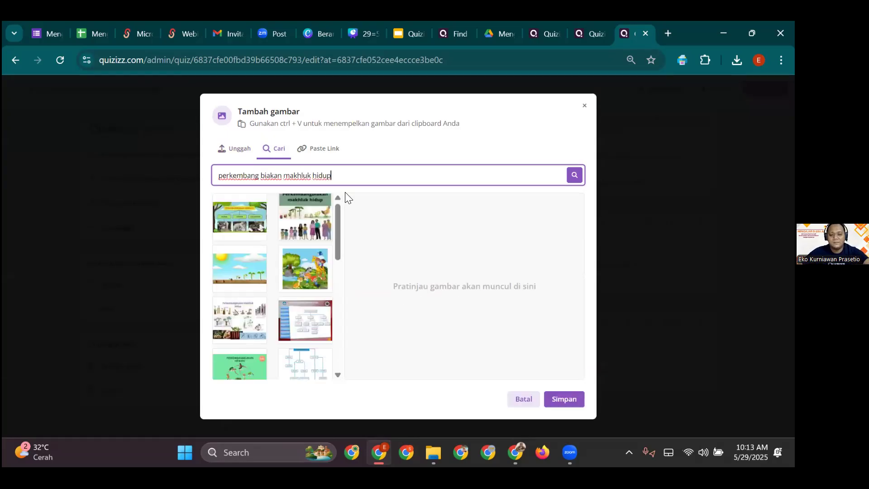
{"action": "left_click", "coordinate": [313, 276]}
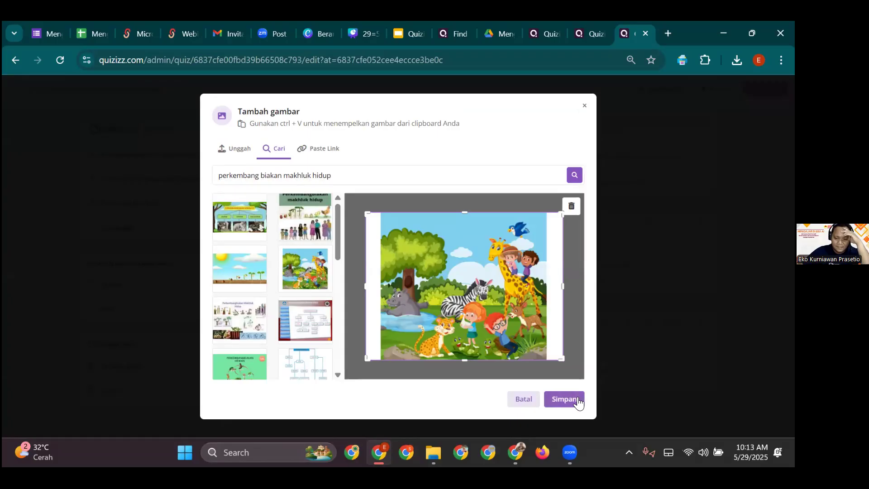
{"action": "left_click", "coordinate": [577, 402]}
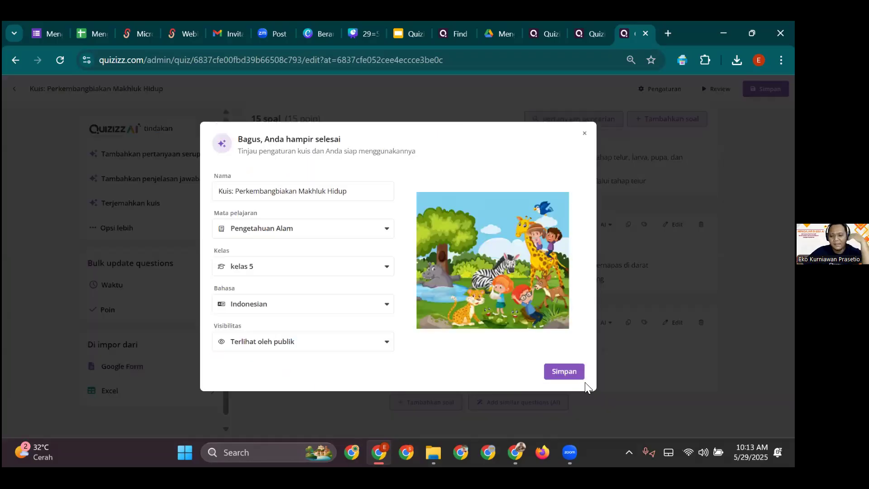
{"action": "left_click", "coordinate": [563, 372]}
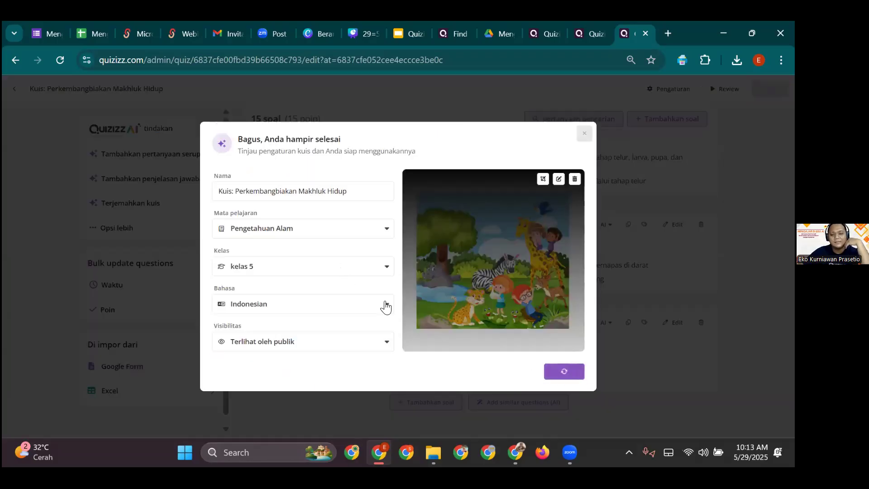
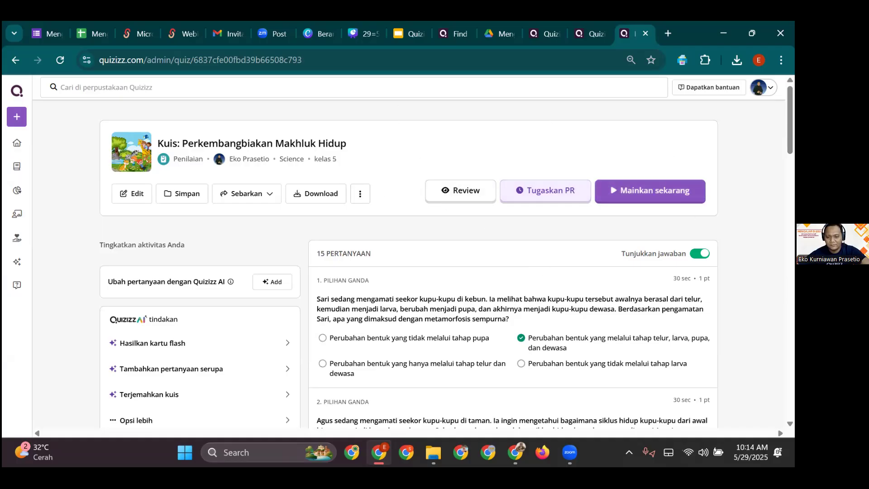
- Open a student-view preview of 'Kuis: Perkembangbiakan Makhluk Hidup' in a new tab
{"action": "left_click", "coordinate": [463, 202]}
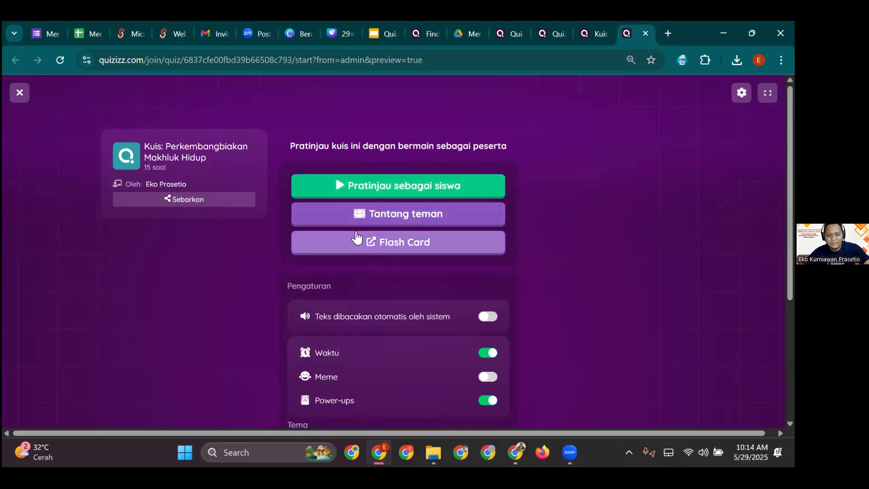
- Look over the preview's settings and themes, then close the preview tab
{"action": "scroll", "coordinate": [374, 230], "scroll_direction": "down", "scroll_amount": 3}
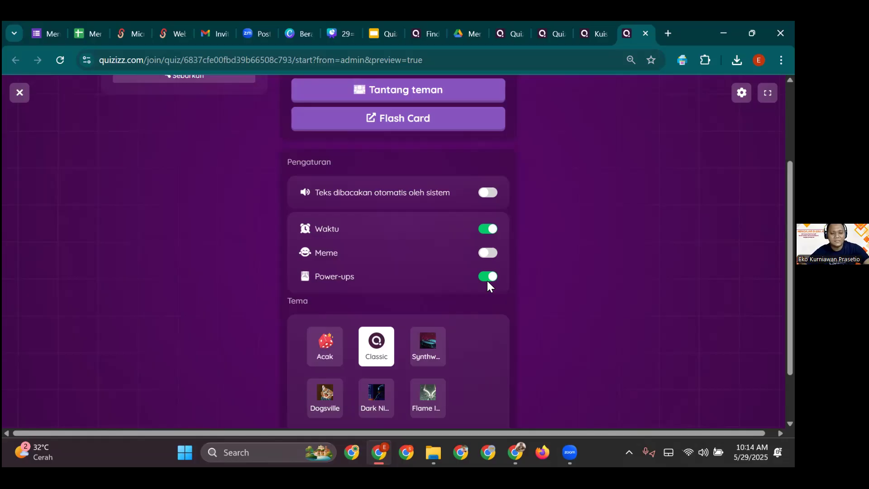
{"action": "scroll", "coordinate": [543, 271], "scroll_direction": "down", "scroll_amount": 2}
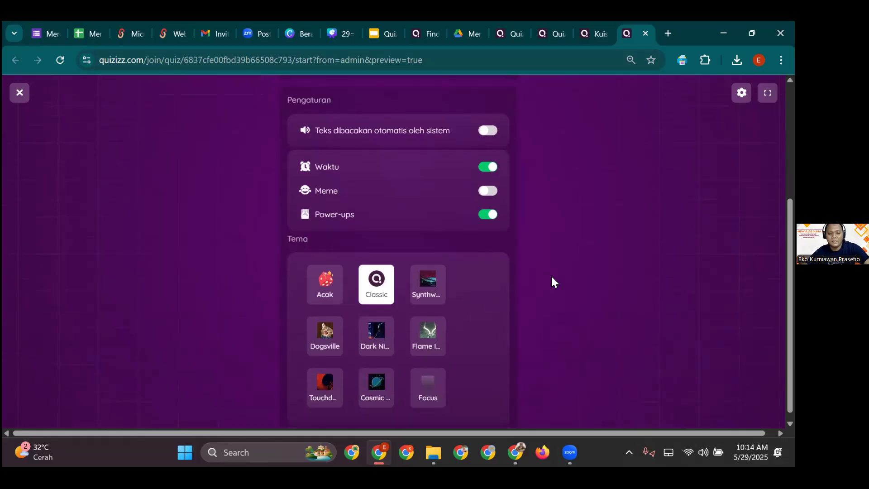
{"action": "scroll", "coordinate": [534, 251], "scroll_direction": "up", "scroll_amount": 4}
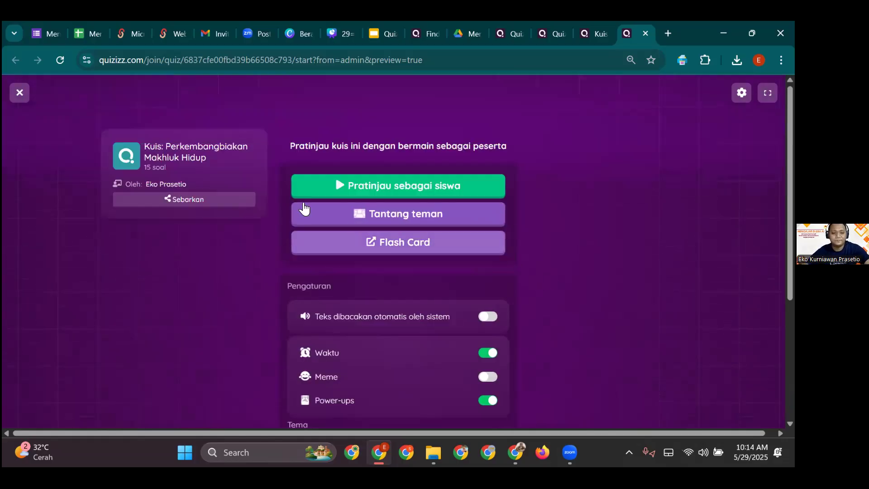
{"action": "scroll", "coordinate": [385, 240], "scroll_direction": "down", "scroll_amount": 4}
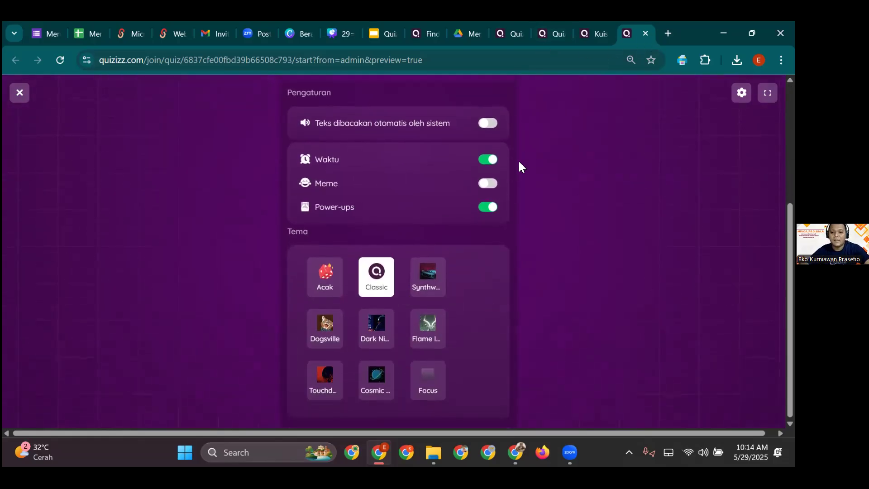
{"action": "scroll", "coordinate": [520, 164], "scroll_direction": "up", "scroll_amount": 4}
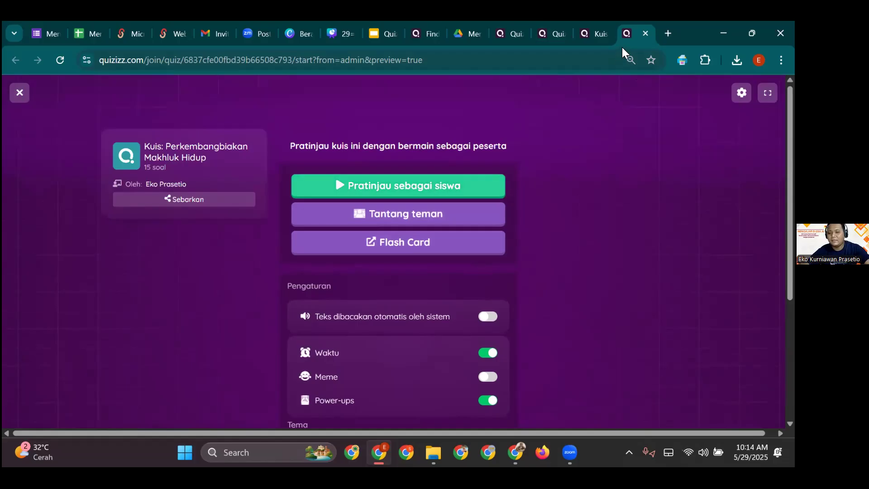
{"action": "key", "text": "ctrl+w"}
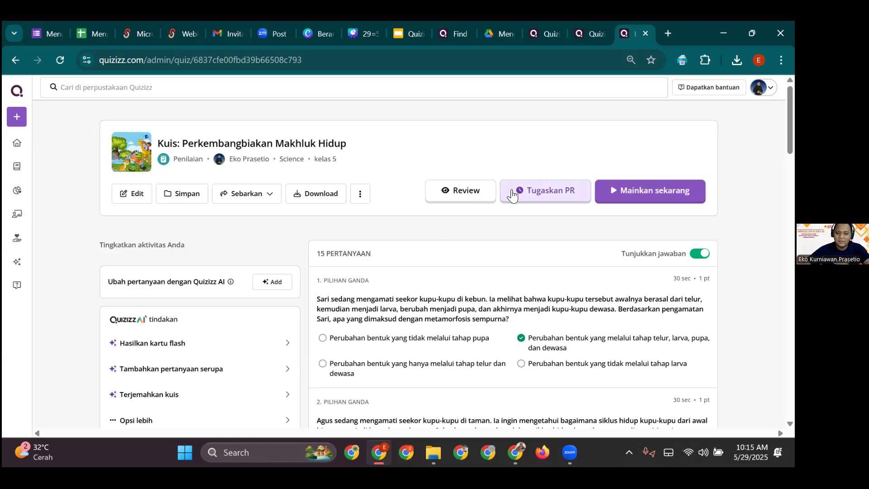
- Assign the quiz as homework with a 2 minggu deadline ending Jun 12 2025, 11:00 AM
{"action": "left_click", "coordinate": [550, 191]}
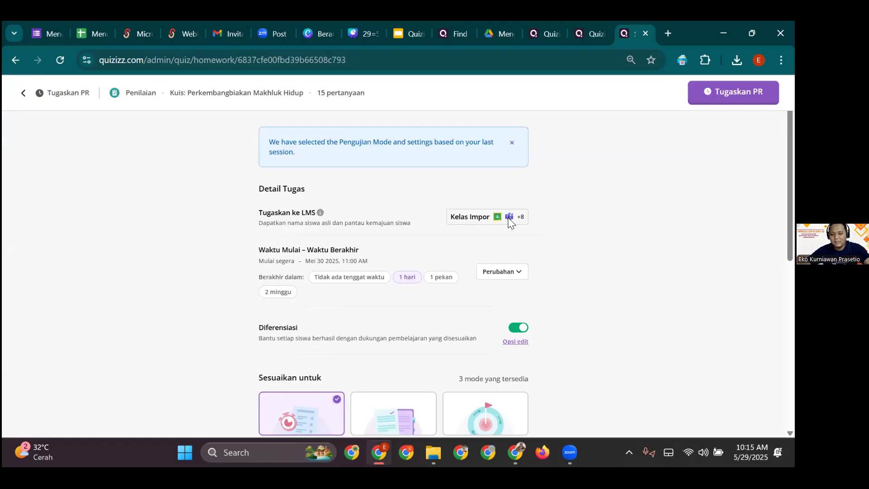
{"action": "scroll", "coordinate": [316, 256], "scroll_direction": "down", "scroll_amount": 2}
{"action": "left_click", "coordinate": [349, 219]}
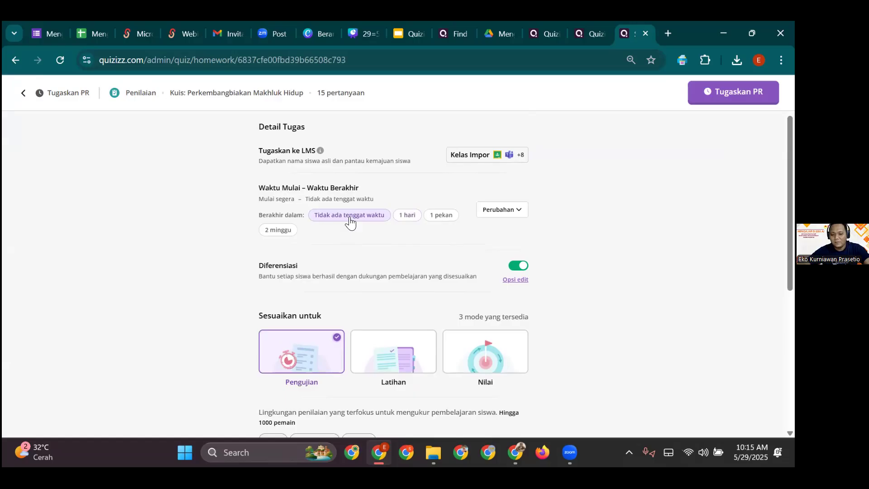
{"action": "left_click", "coordinate": [403, 218]}
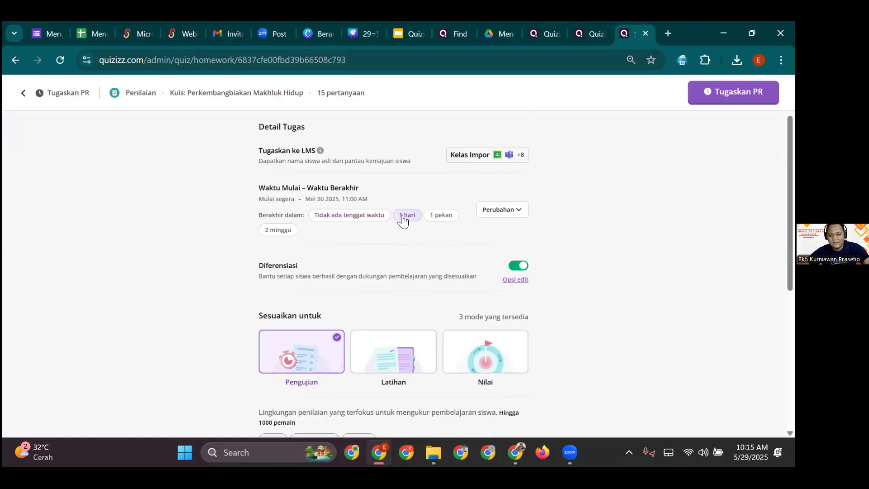
{"action": "left_click", "coordinate": [443, 217]}
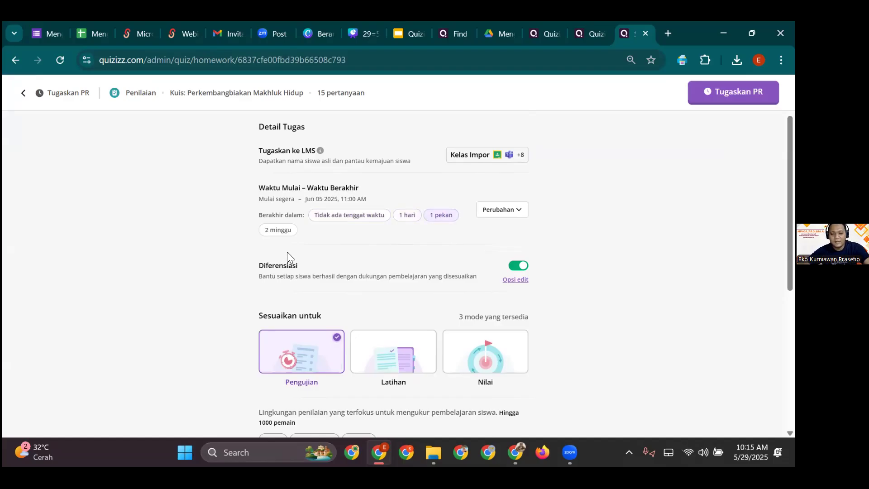
{"action": "left_click", "coordinate": [272, 232]}
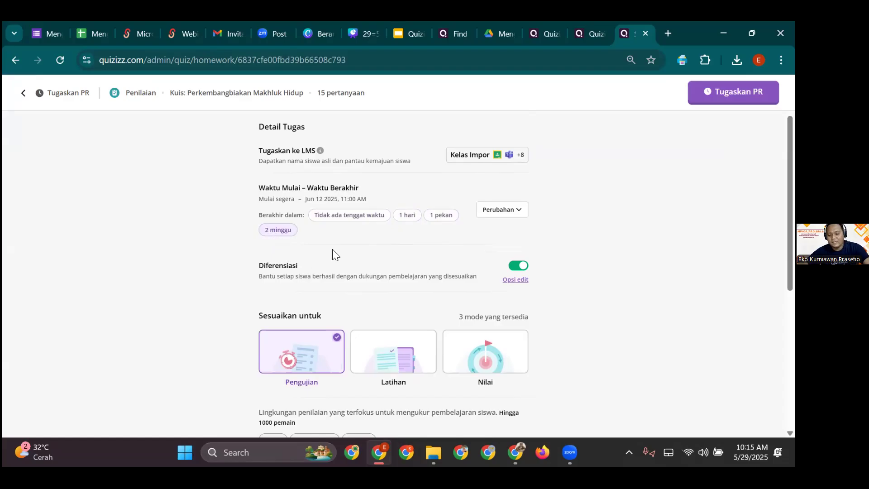
{"action": "scroll", "coordinate": [594, 258], "scroll_direction": "down", "scroll_amount": 1}
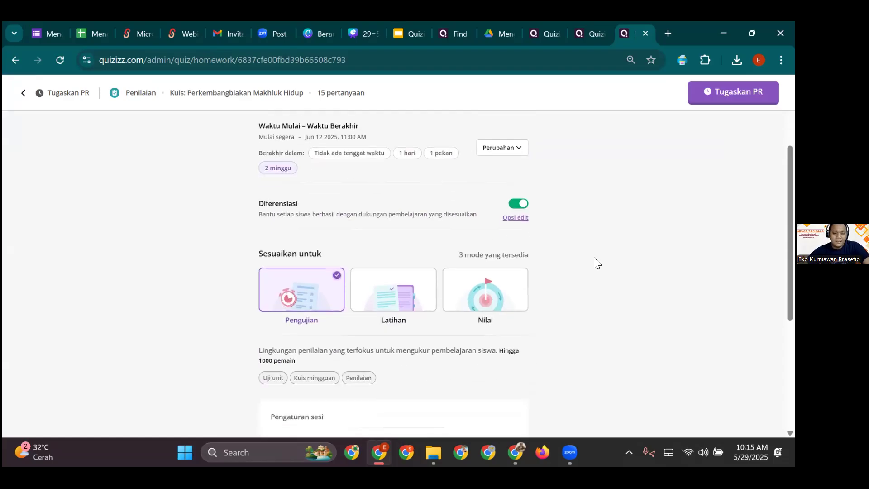
- Open the Diferensiasi accommodation options and select a student from the list
{"action": "left_click", "coordinate": [518, 220]}
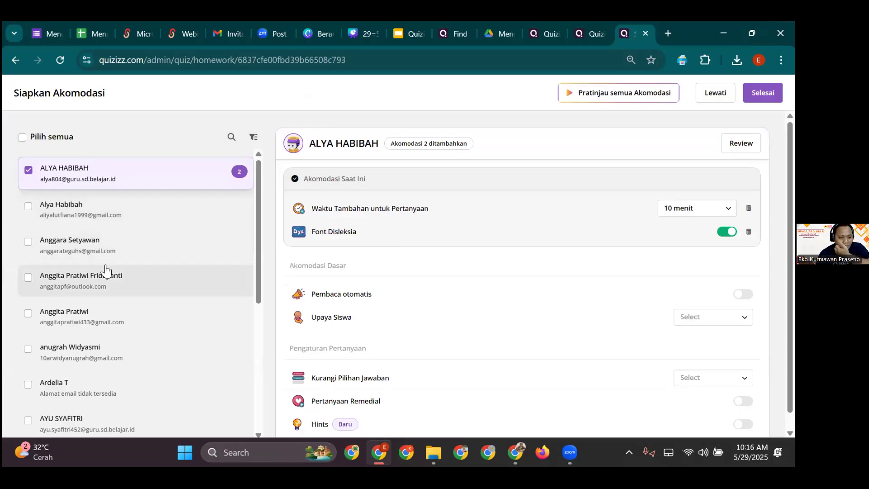
{"action": "scroll", "coordinate": [105, 267], "scroll_direction": "down", "scroll_amount": 5}
{"action": "scroll", "coordinate": [105, 271], "scroll_direction": "down", "scroll_amount": 5}
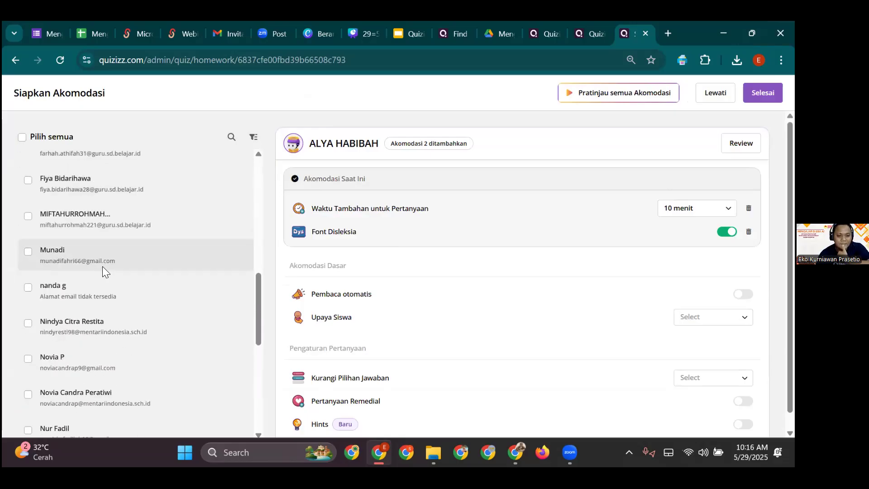
{"action": "scroll", "coordinate": [106, 262], "scroll_direction": "down", "scroll_amount": 4}
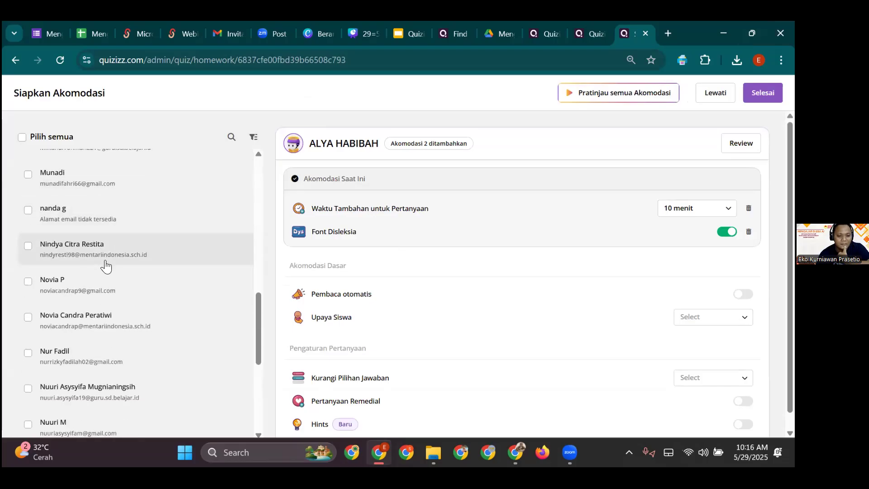
{"action": "scroll", "coordinate": [105, 265], "scroll_direction": "down", "scroll_amount": 2}
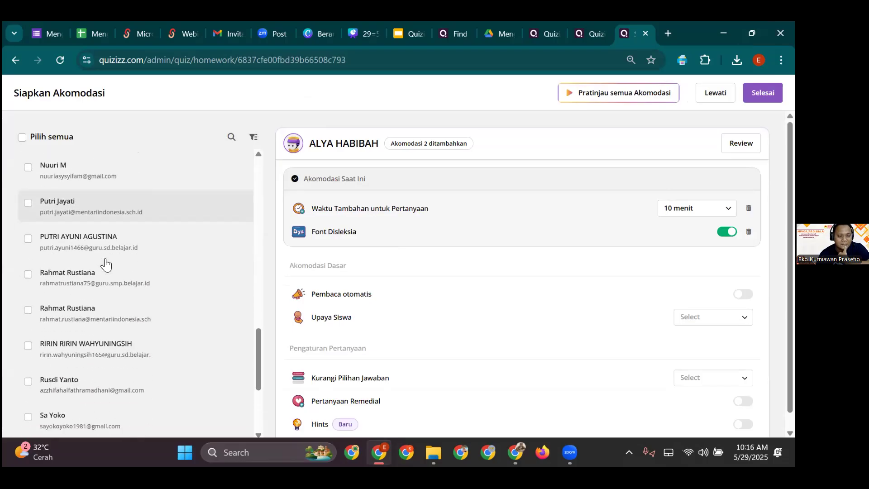
{"action": "left_click", "coordinate": [40, 256]}
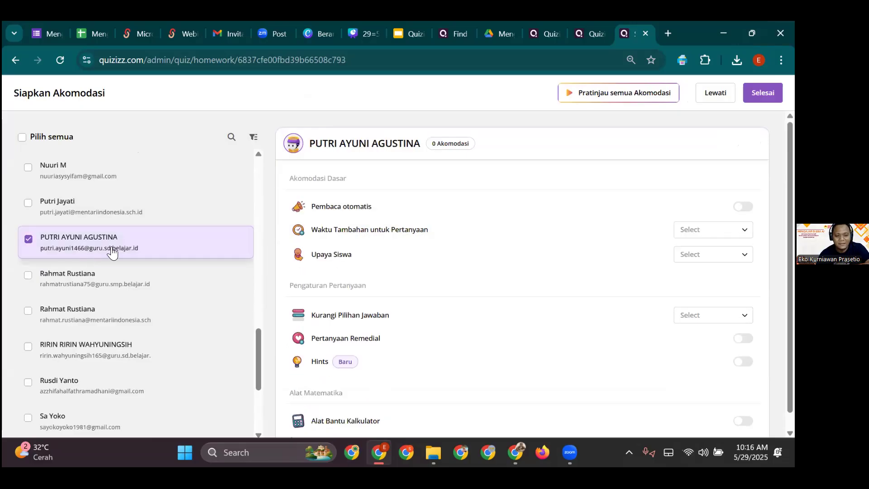
- Switch on Pembaca otomatis so questions are read aloud to that student
{"action": "mouse_move", "coordinate": [300, 258]}
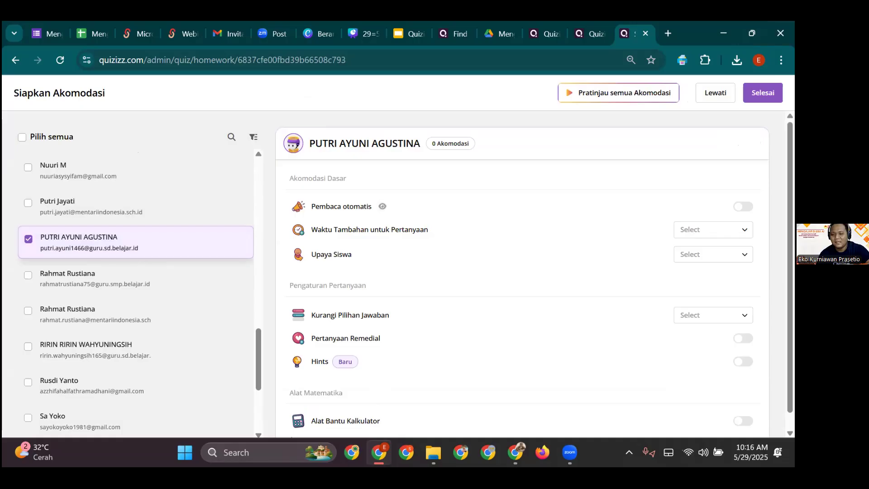
{"action": "left_click", "coordinate": [743, 207]}
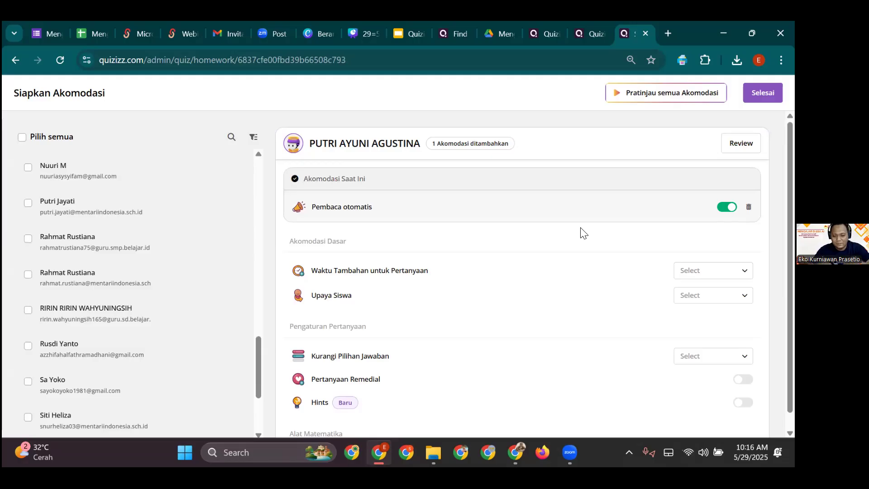
{"action": "mouse_move", "coordinate": [545, 213]}
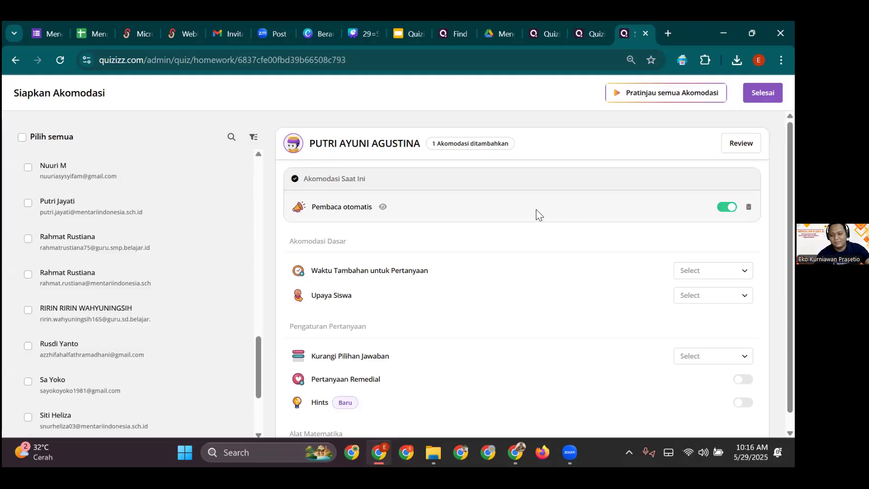
{"action": "scroll", "coordinate": [537, 213], "scroll_direction": "down", "scroll_amount": 3}
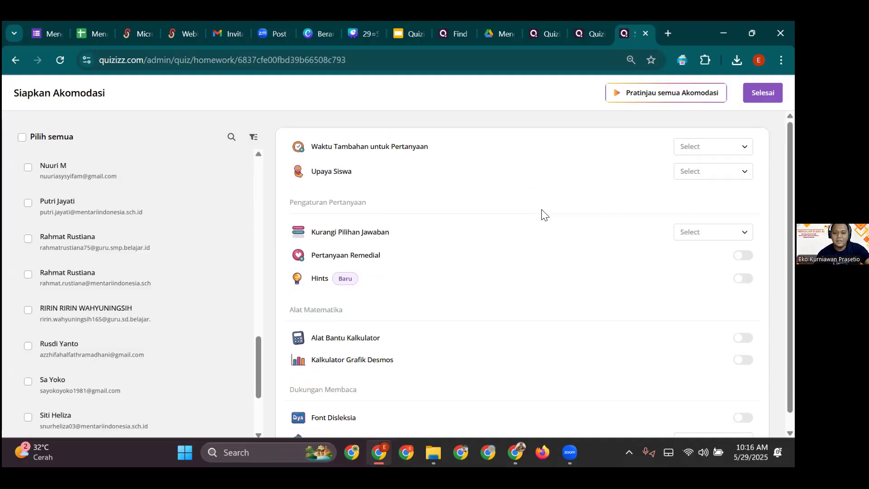
{"action": "scroll", "coordinate": [544, 215], "scroll_direction": "up", "scroll_amount": 2}
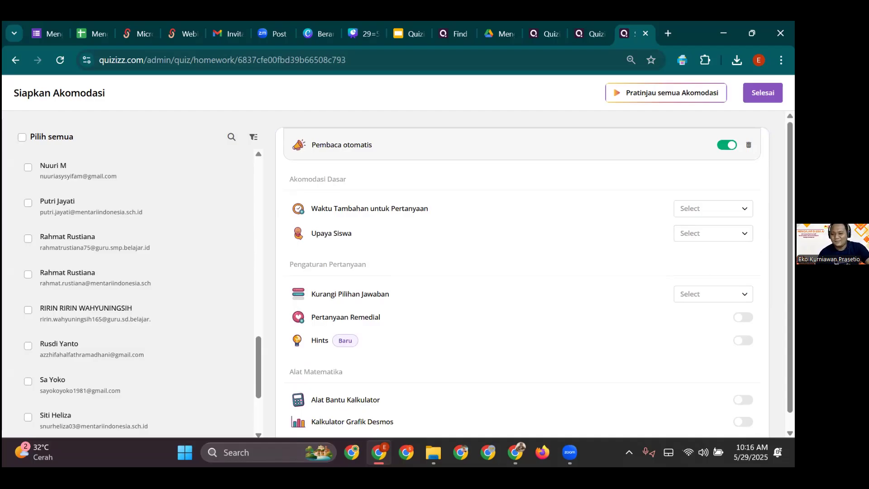
{"action": "left_click", "coordinate": [713, 209]}
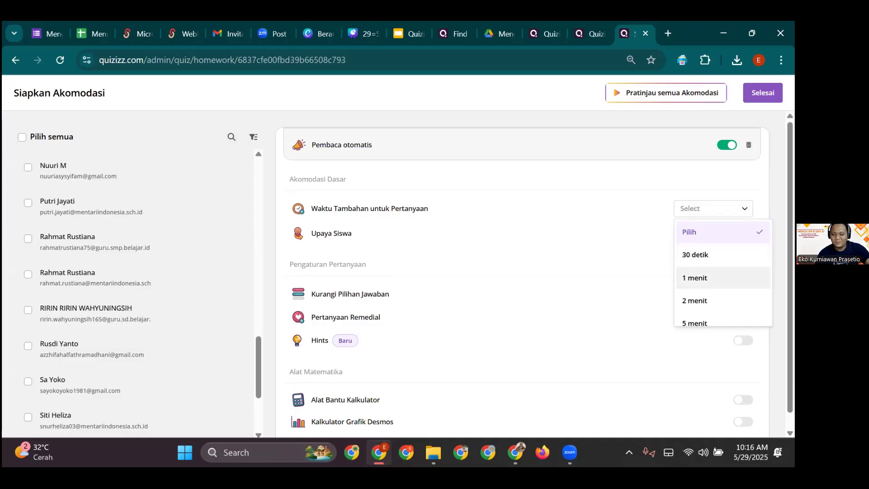
- Give the student 15 menit of extra question time, leaving the attempts setting unchanged
{"action": "scroll", "coordinate": [723, 268], "scroll_direction": "down", "scroll_amount": 1}
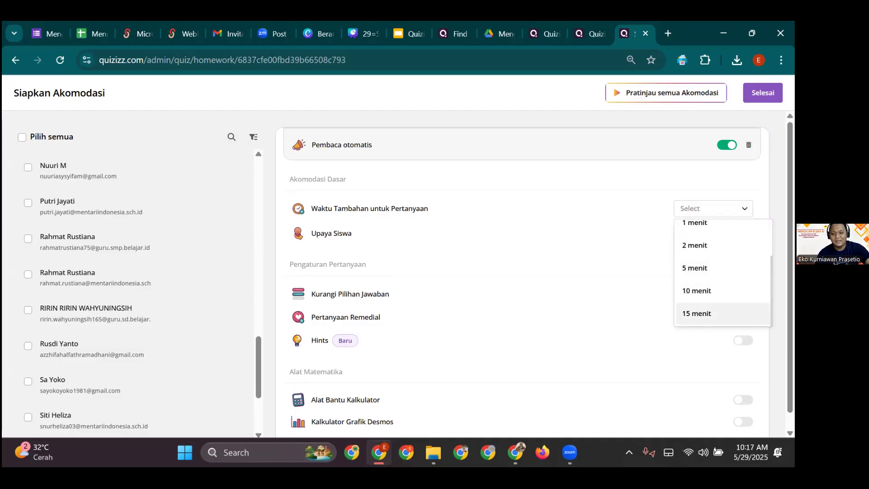
{"action": "left_click", "coordinate": [702, 313]}
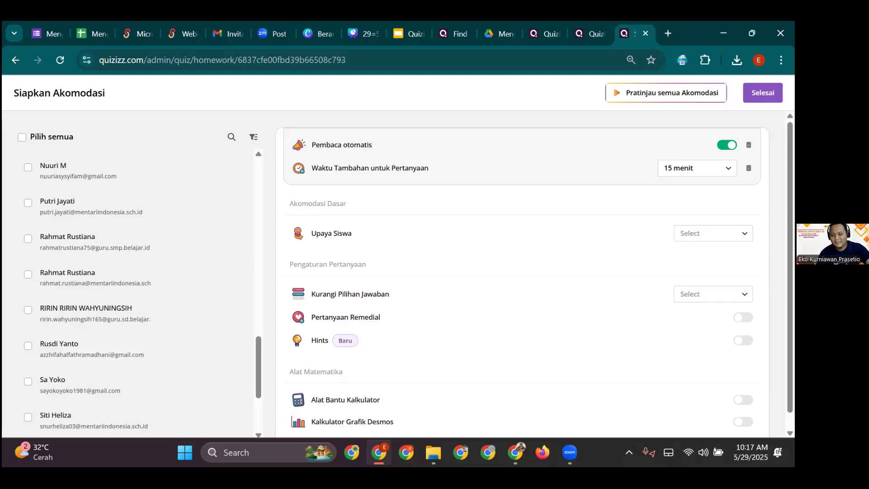
{"action": "left_click", "coordinate": [713, 233]}
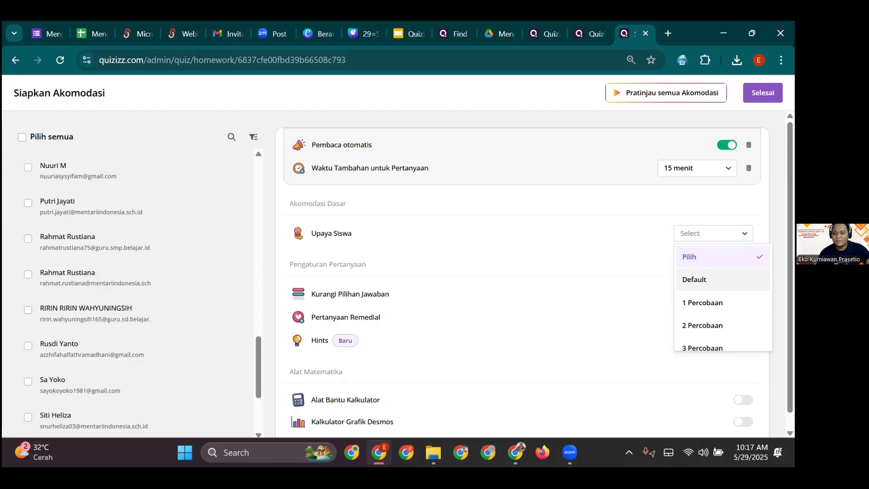
{"action": "scroll", "coordinate": [723, 286], "scroll_direction": "down", "scroll_amount": 1}
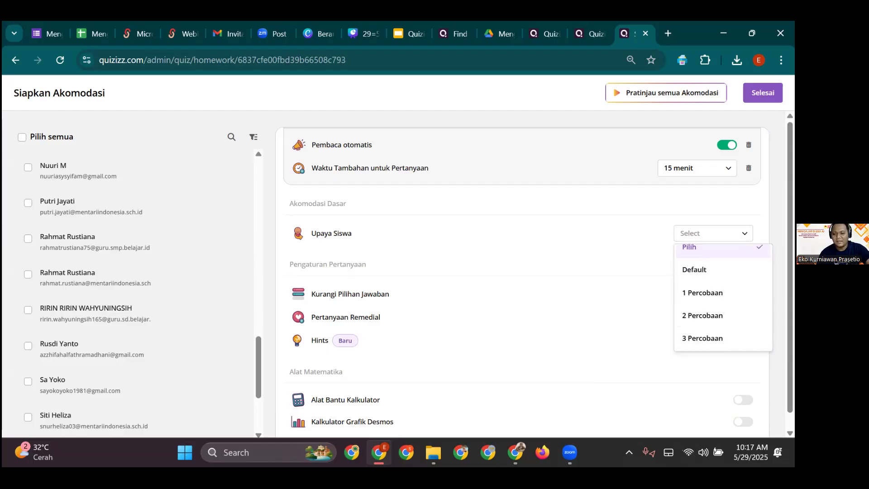
{"action": "left_click", "coordinate": [606, 235]}
- Turn on Font Disleksia, keep the font size, and review the three accommodations
{"action": "scroll", "coordinate": [499, 249], "scroll_direction": "down", "scroll_amount": 3}
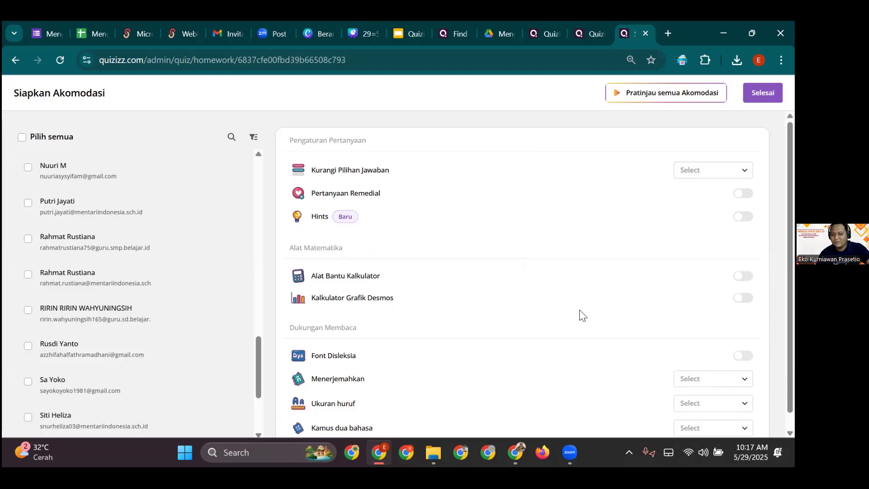
{"action": "scroll", "coordinate": [450, 322], "scroll_direction": "down", "scroll_amount": 1}
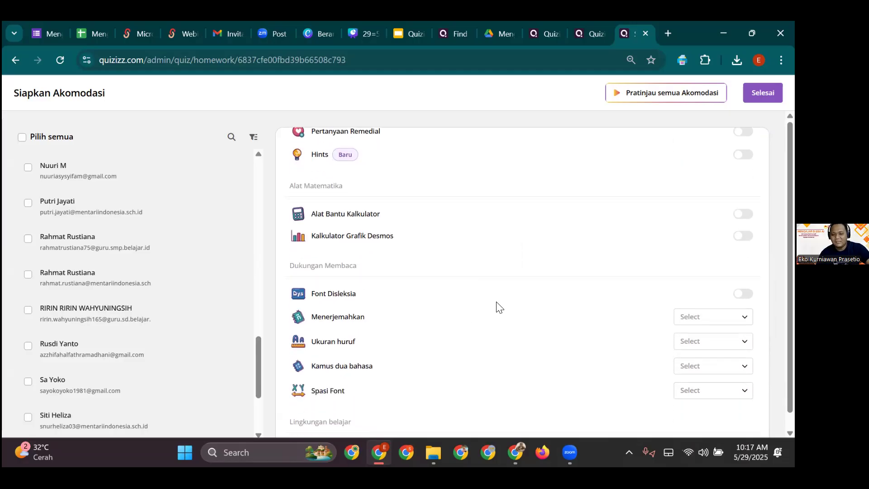
{"action": "left_click", "coordinate": [743, 293]}
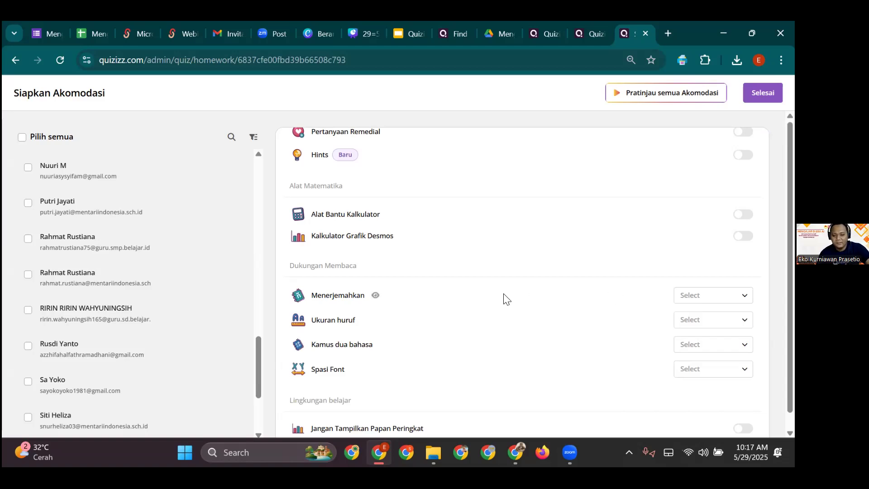
{"action": "scroll", "coordinate": [506, 298], "scroll_direction": "down", "scroll_amount": 1}
{"action": "left_click", "coordinate": [713, 300]}
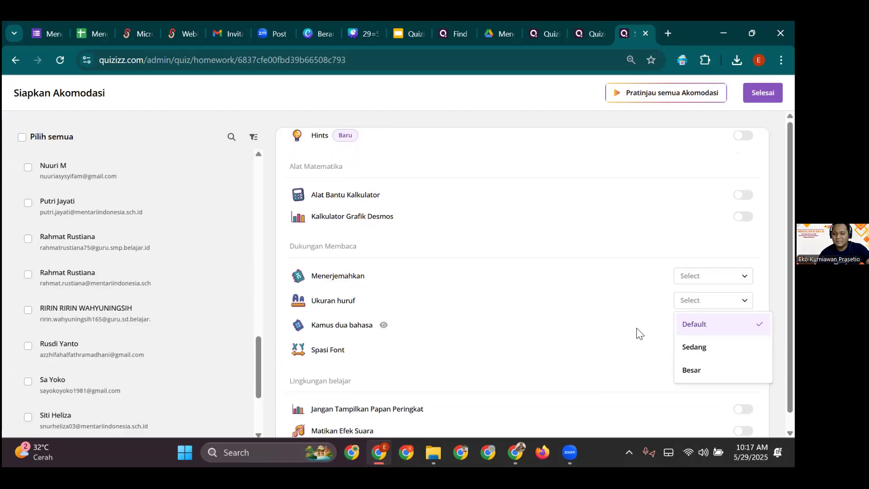
{"action": "scroll", "coordinate": [498, 298], "scroll_direction": "down", "scroll_amount": 2}
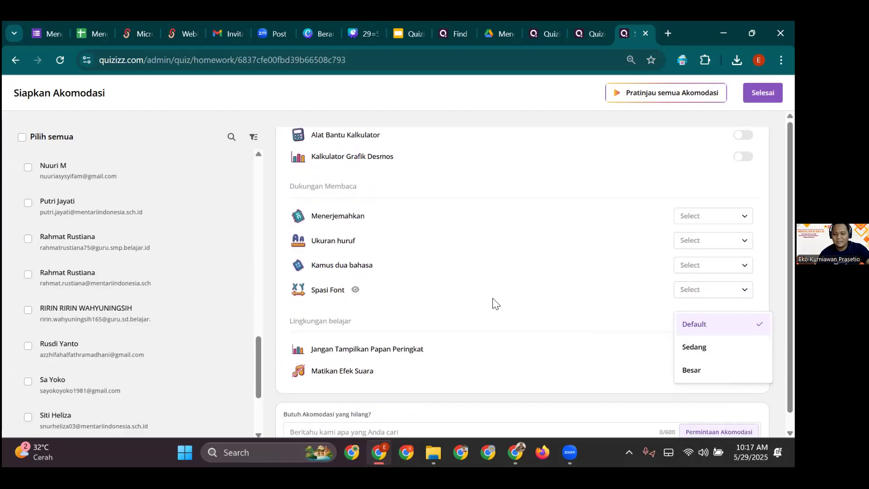
{"action": "left_click", "coordinate": [483, 308]}
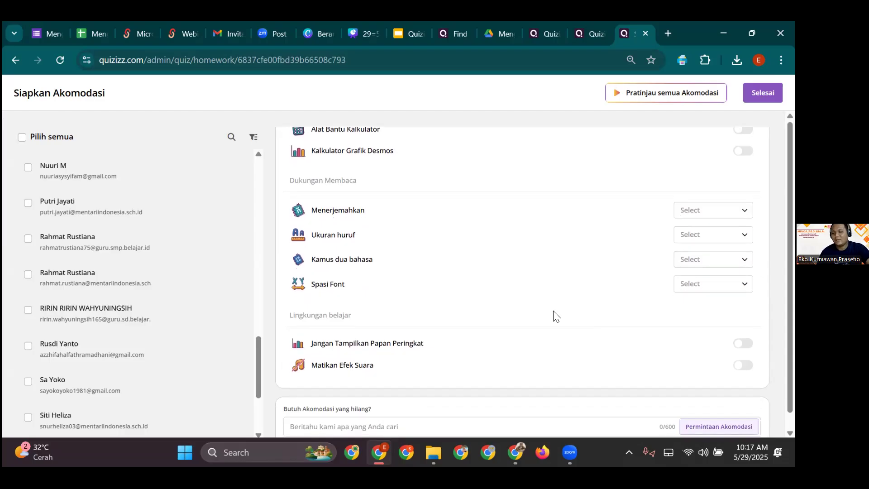
{"action": "scroll", "coordinate": [553, 312], "scroll_direction": "down", "scroll_amount": 1}
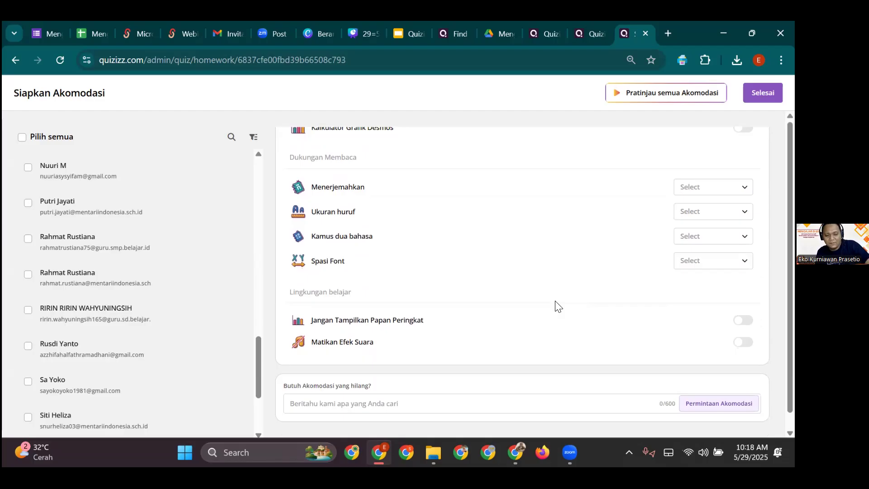
{"action": "scroll", "coordinate": [530, 301], "scroll_direction": "up", "scroll_amount": 1}
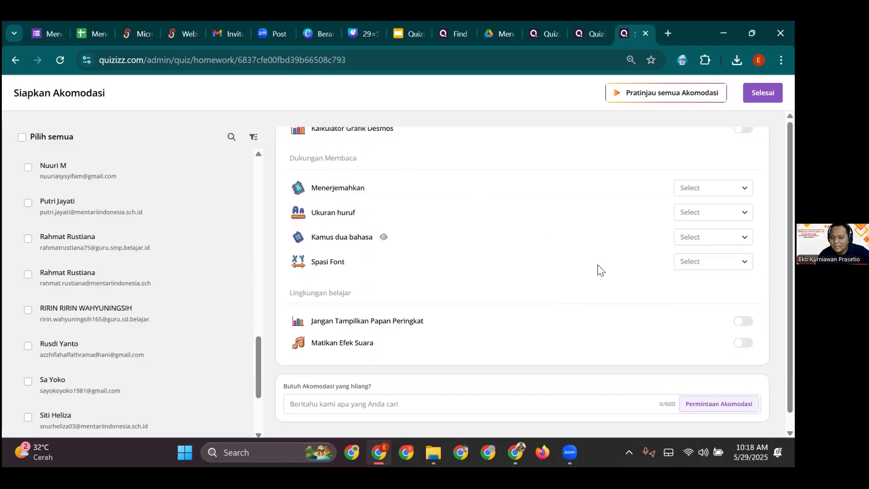
{"action": "scroll", "coordinate": [535, 289], "scroll_direction": "up", "scroll_amount": 5}
{"action": "scroll", "coordinate": [536, 291], "scroll_direction": "up", "scroll_amount": 3}
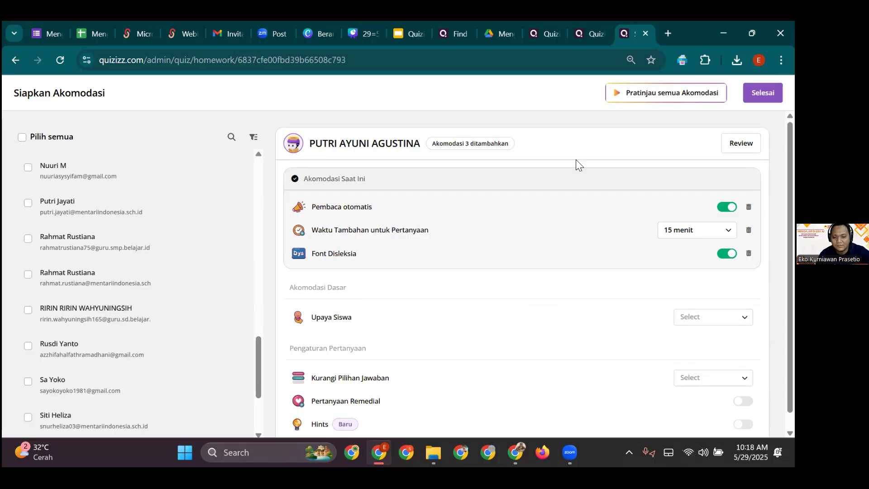
- Finish the accommodations and, after trying Latihan and Nilai, select Pengujian mode
{"action": "left_click", "coordinate": [762, 93]}
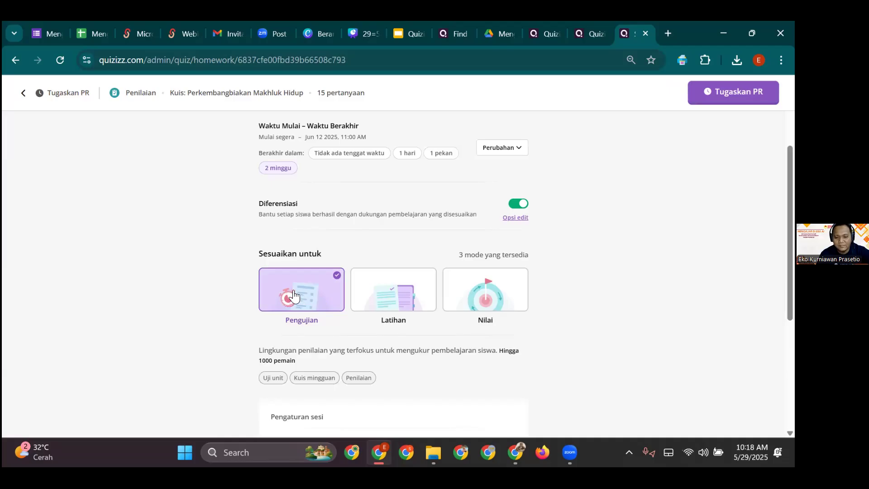
{"action": "left_click", "coordinate": [389, 294]}
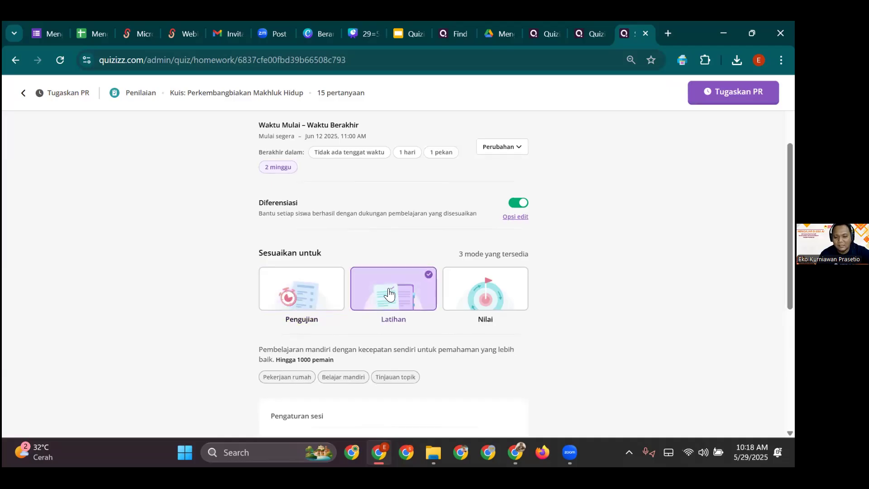
{"action": "scroll", "coordinate": [388, 292], "scroll_direction": "down", "scroll_amount": 3}
{"action": "left_click", "coordinate": [502, 174]}
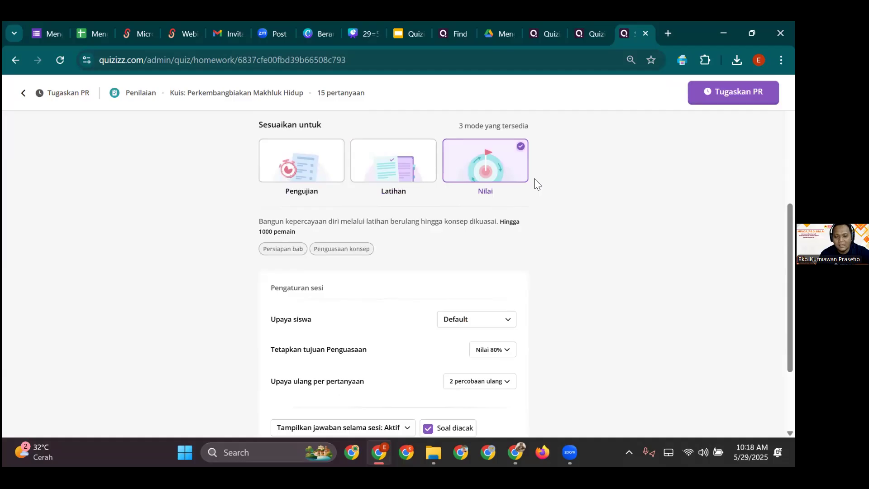
{"action": "left_click", "coordinate": [305, 165]}
{"action": "left_click", "coordinate": [370, 165]}
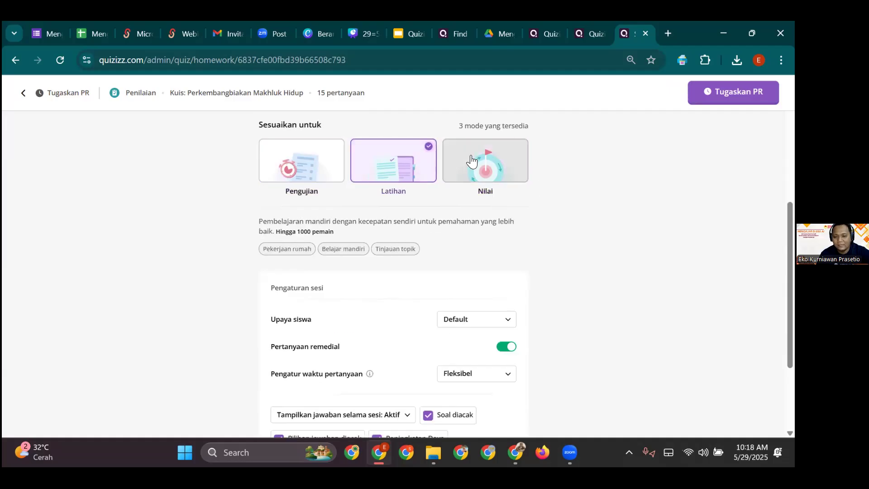
{"action": "left_click", "coordinate": [498, 164]}
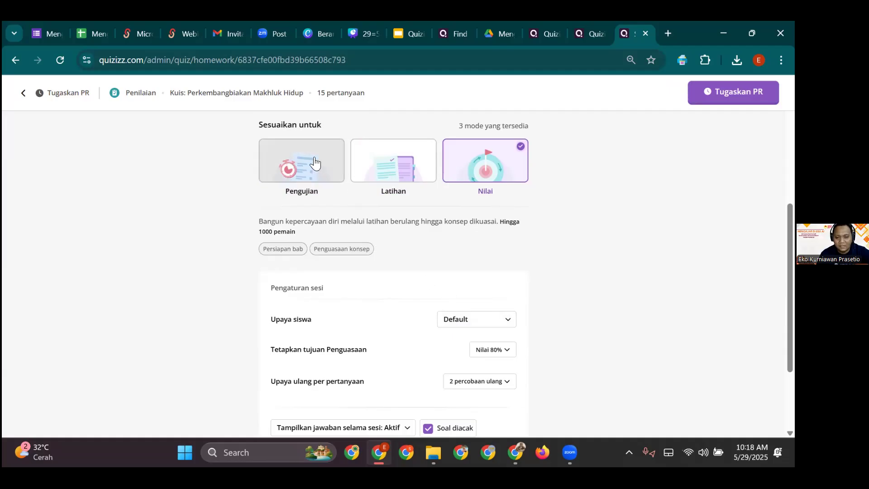
{"action": "left_click", "coordinate": [322, 171]}
{"action": "scroll", "coordinate": [355, 244], "scroll_direction": "down", "scroll_amount": 1}
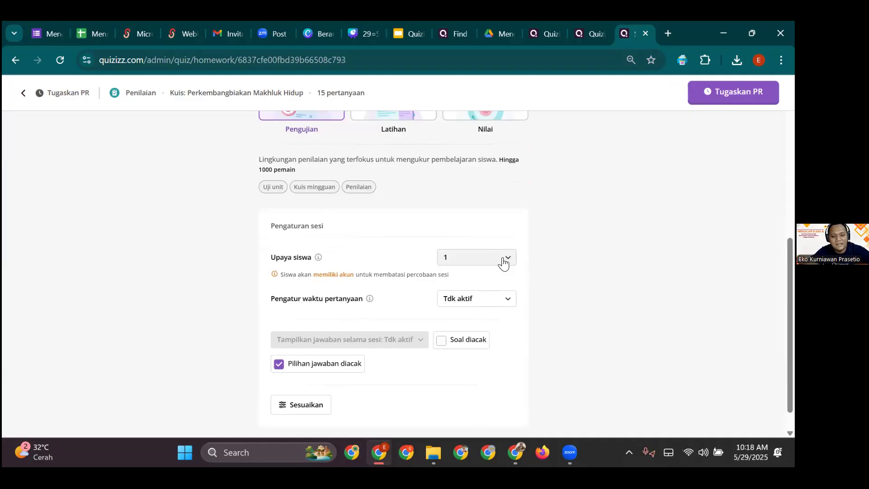
- Set Upaya siswa to 1 (after briefly choosing 3) and leave the question timer Tdk aktif
{"action": "left_click", "coordinate": [504, 262]}
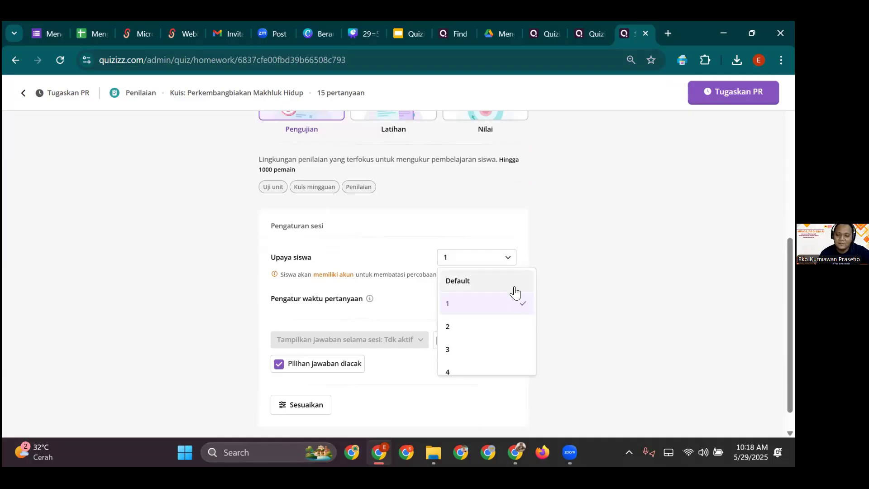
{"action": "left_click", "coordinate": [476, 349]}
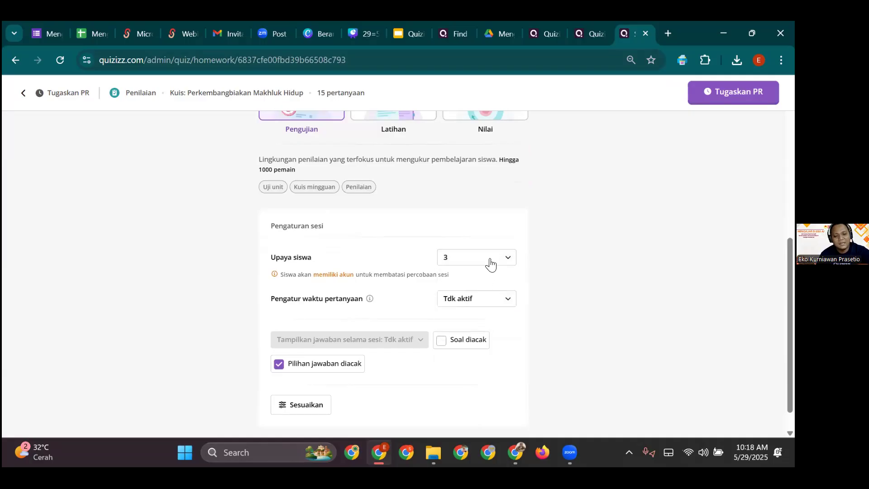
{"action": "left_click", "coordinate": [498, 259]}
{"action": "left_click", "coordinate": [481, 301]}
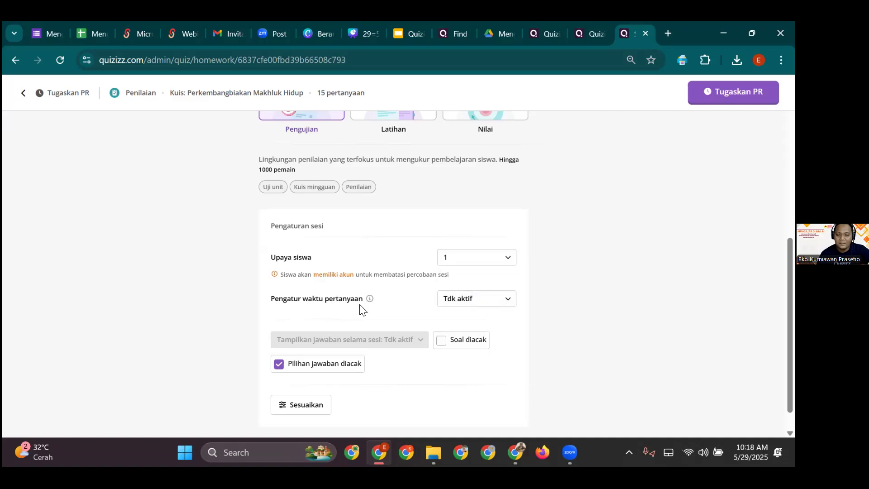
{"action": "left_click", "coordinate": [495, 305]}
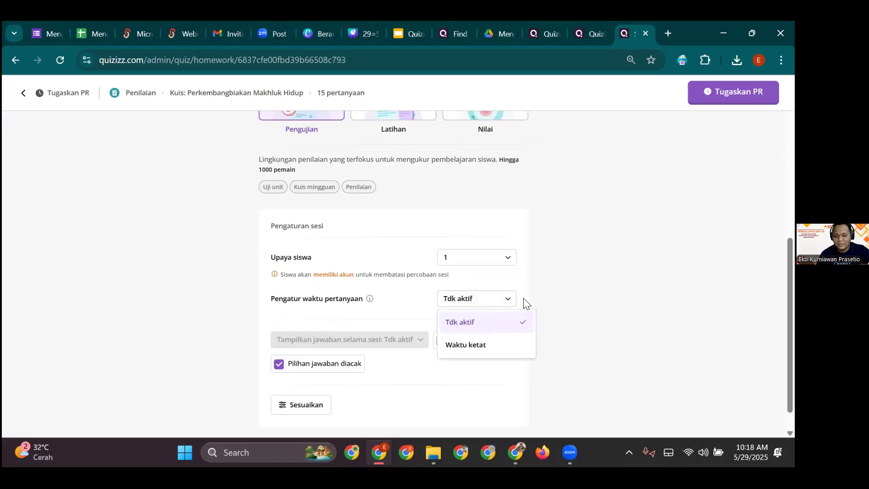
{"action": "left_click", "coordinate": [596, 288]}
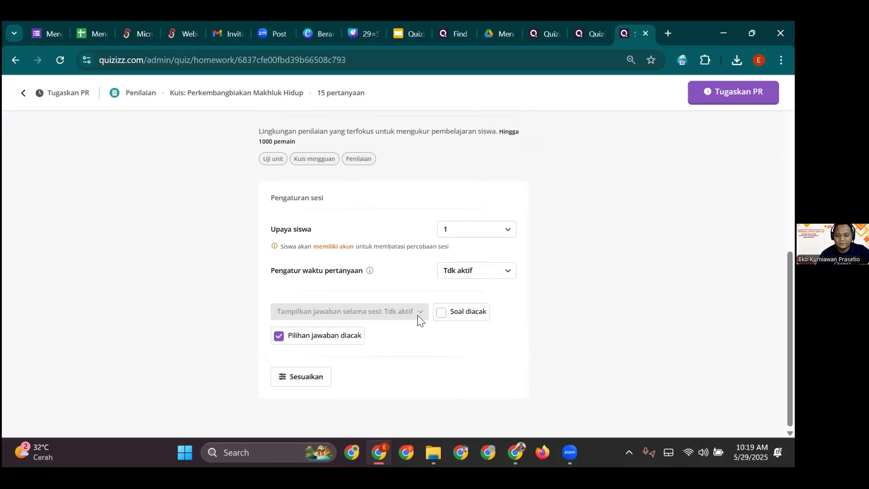
{"action": "scroll", "coordinate": [394, 307], "scroll_direction": "up", "scroll_amount": 5}
{"action": "scroll", "coordinate": [390, 281], "scroll_direction": "down", "scroll_amount": 1}
{"action": "left_click", "coordinate": [391, 280]}
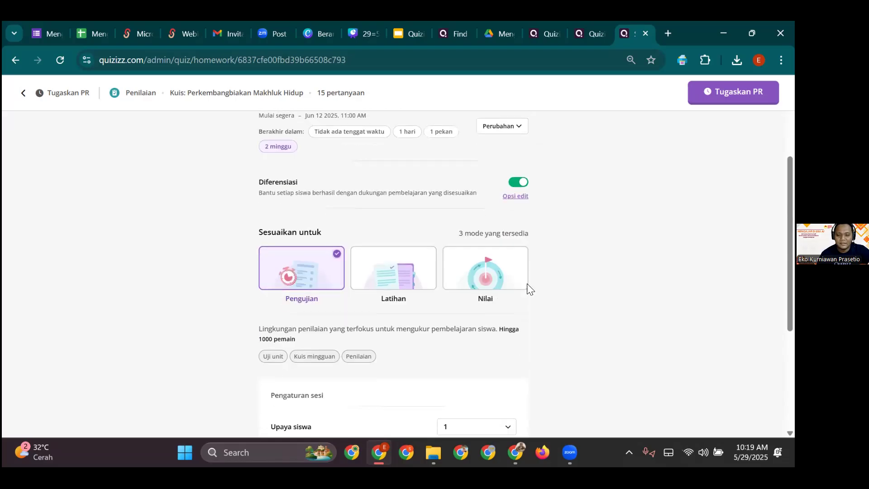
- In Latihan mode, keep student attempts at Default and switch off Soal diacak
{"action": "scroll", "coordinate": [513, 302], "scroll_direction": "down", "scroll_amount": 4}
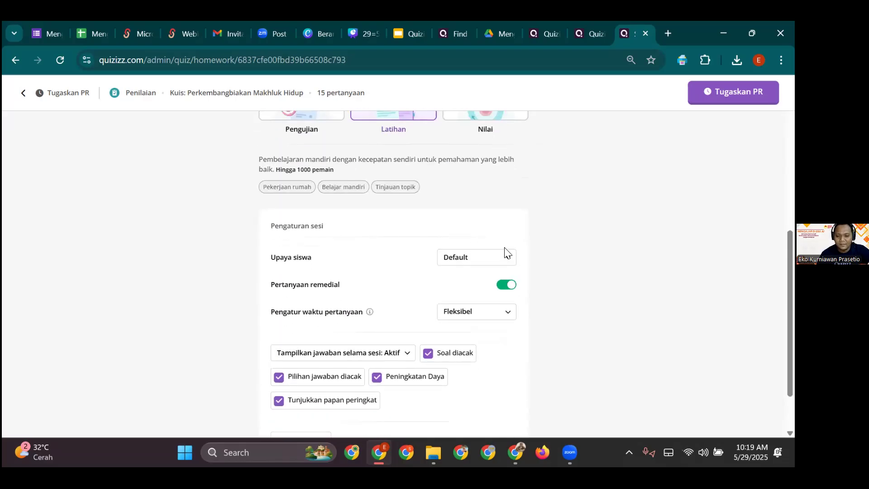
{"action": "left_click", "coordinate": [508, 230]}
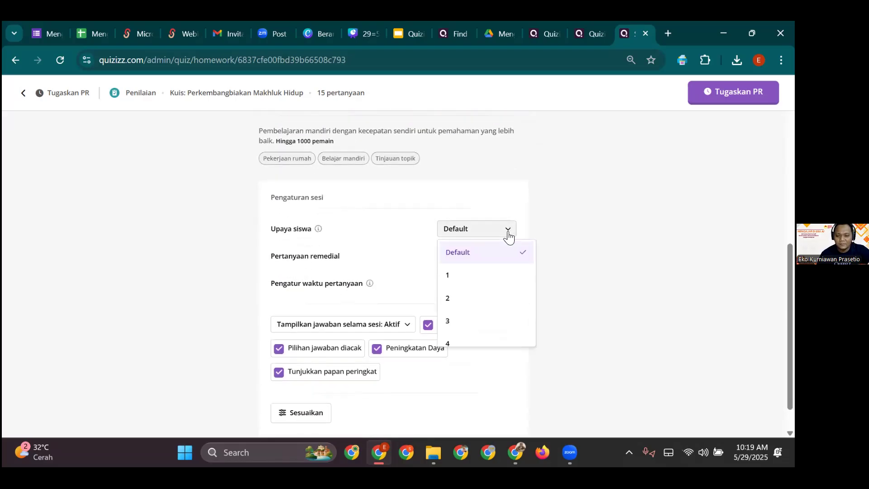
{"action": "left_click", "coordinate": [596, 221]}
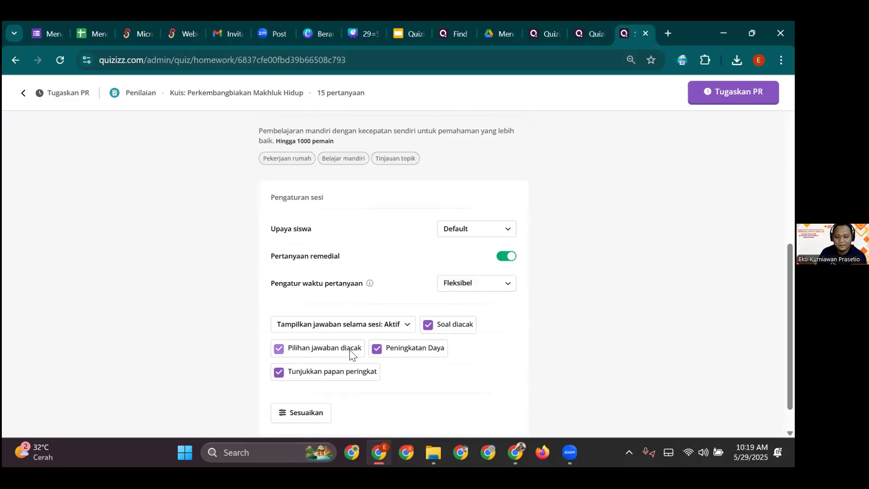
{"action": "left_click", "coordinate": [453, 325]}
{"action": "left_click", "coordinate": [435, 328]}
{"action": "left_click", "coordinate": [334, 354]}
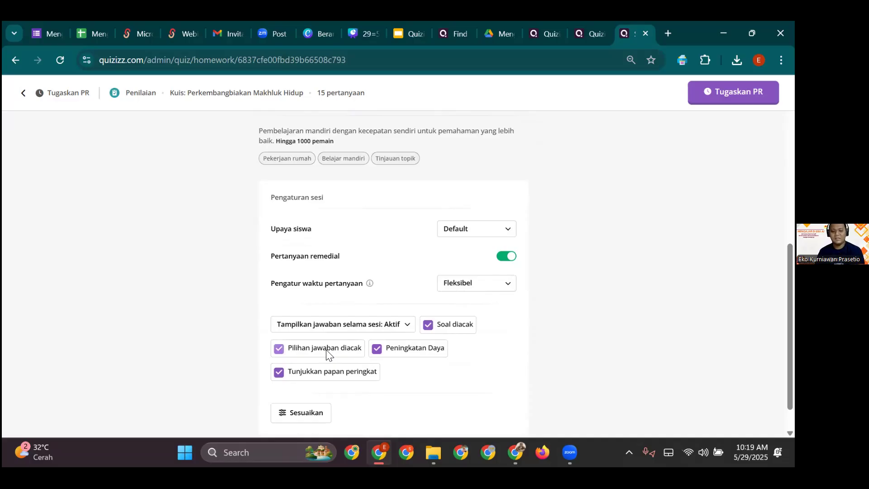
{"action": "left_click", "coordinate": [429, 325]}
- Turn off Pilihan jawaban diacak, Peningkatan Daya and Tunjukkan papan peringkat
{"action": "left_click", "coordinate": [322, 352]}
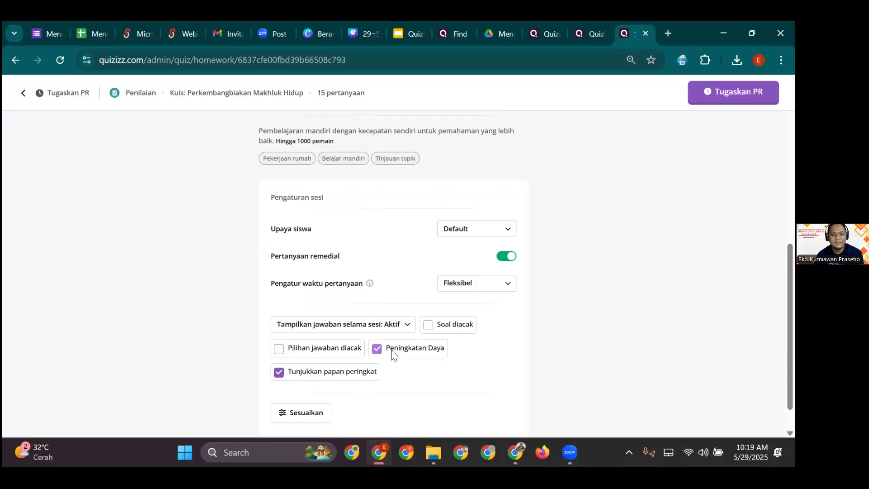
{"action": "left_click", "coordinate": [421, 356]}
{"action": "left_click", "coordinate": [368, 376]}
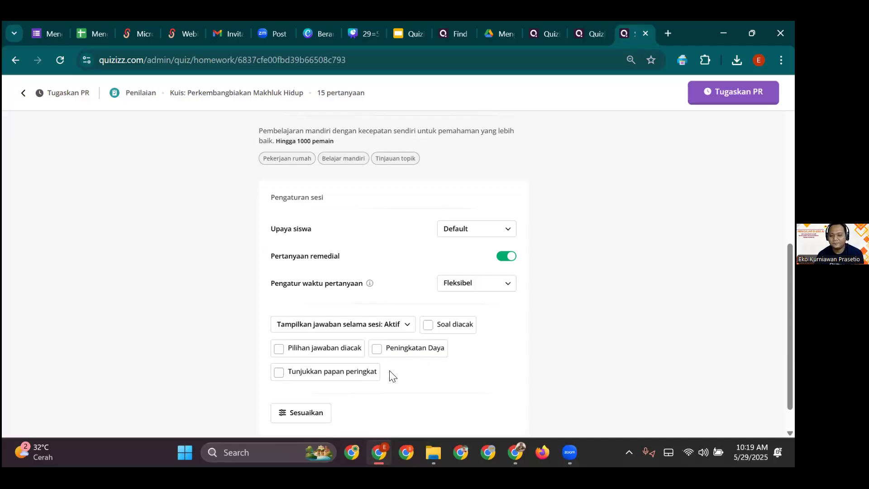
{"action": "scroll", "coordinate": [390, 375], "scroll_direction": "down", "scroll_amount": 10}
{"action": "scroll", "coordinate": [421, 355], "scroll_direction": "down", "scroll_amount": 3}
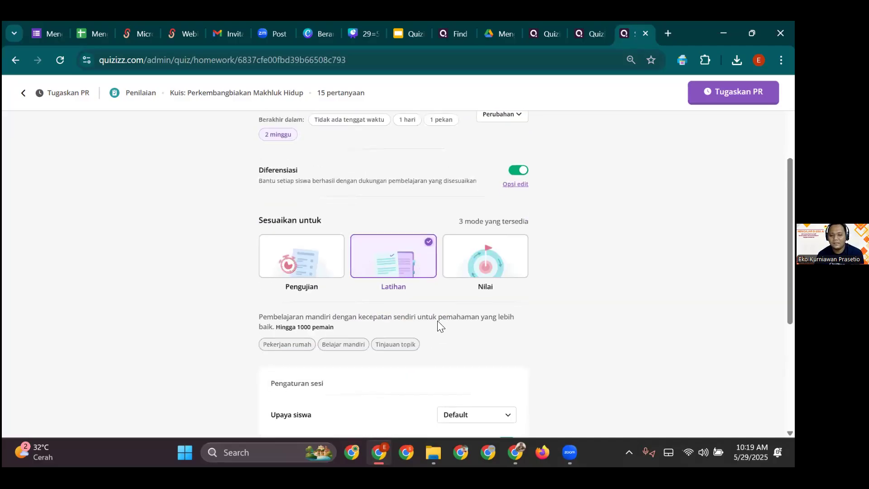
{"action": "left_click", "coordinate": [459, 271]}
- Keep Nilai mode's 80% mastery goal and 2 percobaan ulang, with both shuffles left on
{"action": "scroll", "coordinate": [360, 306], "scroll_direction": "down", "scroll_amount": 4}
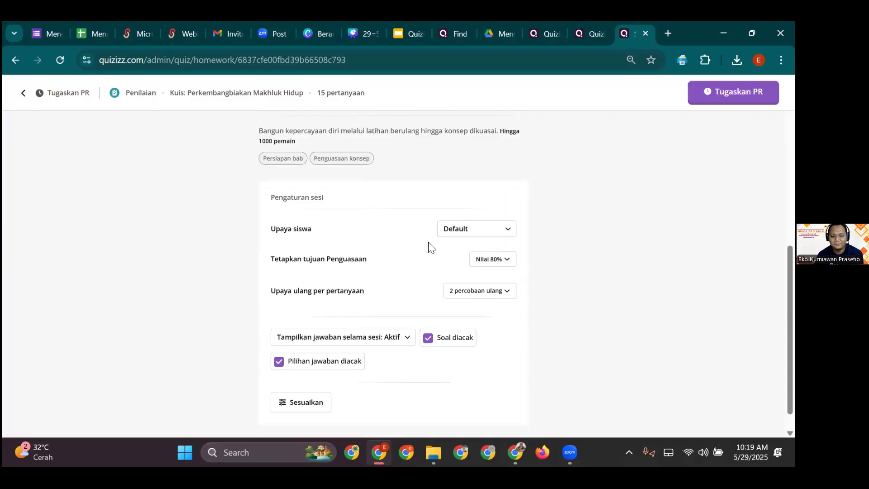
{"action": "left_click", "coordinate": [506, 261]}
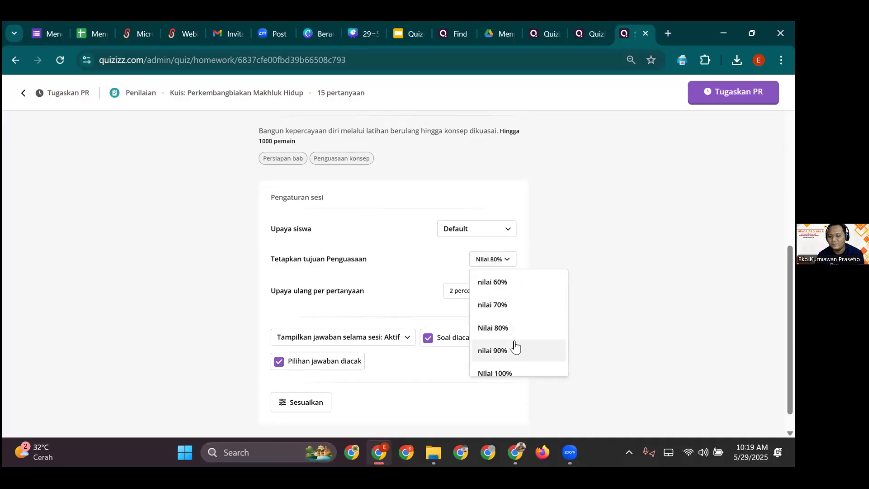
{"action": "left_click", "coordinate": [600, 208]}
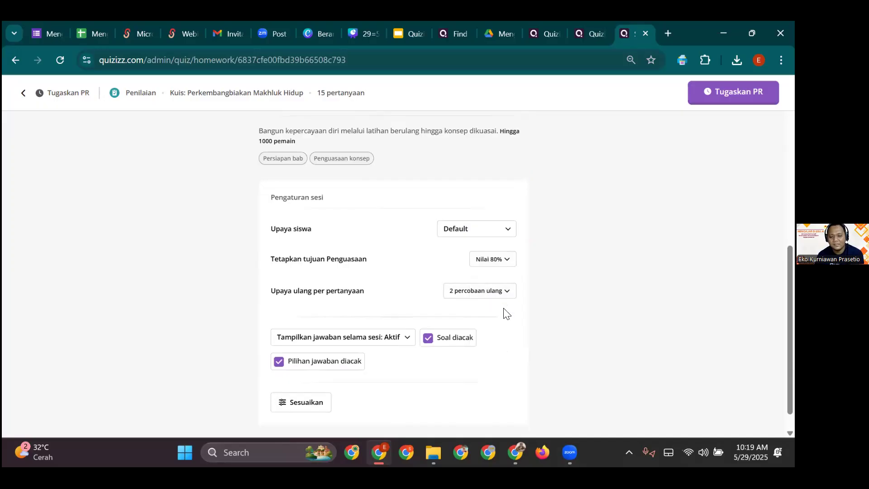
{"action": "left_click", "coordinate": [507, 292]}
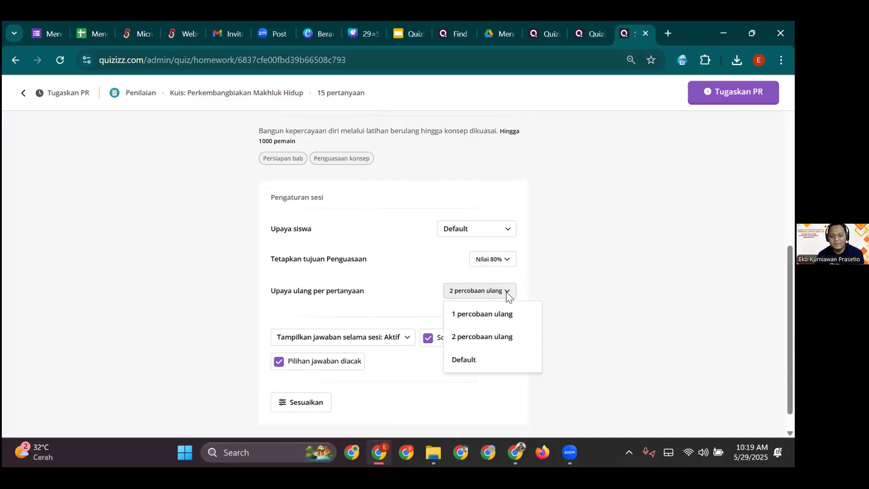
{"action": "left_click", "coordinate": [584, 267]}
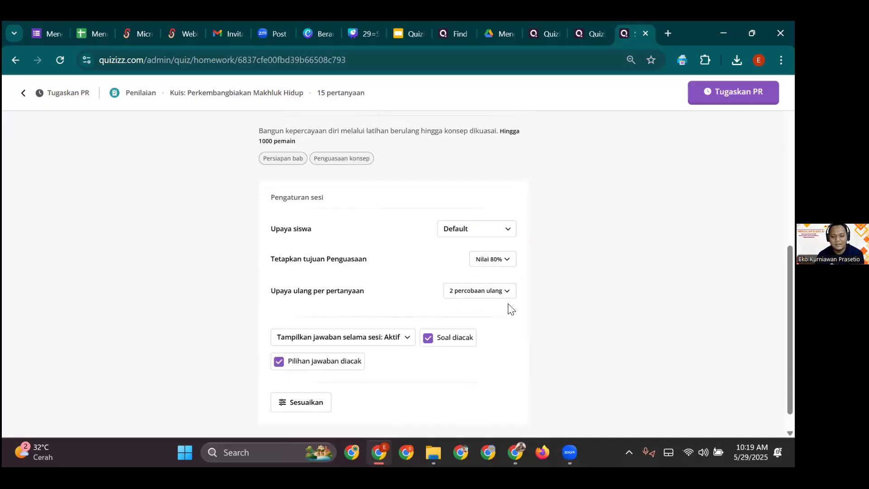
{"action": "left_click", "coordinate": [443, 343]}
{"action": "left_click", "coordinate": [342, 366]}
{"action": "left_click", "coordinate": [438, 345]}
{"action": "left_click", "coordinate": [343, 367]}
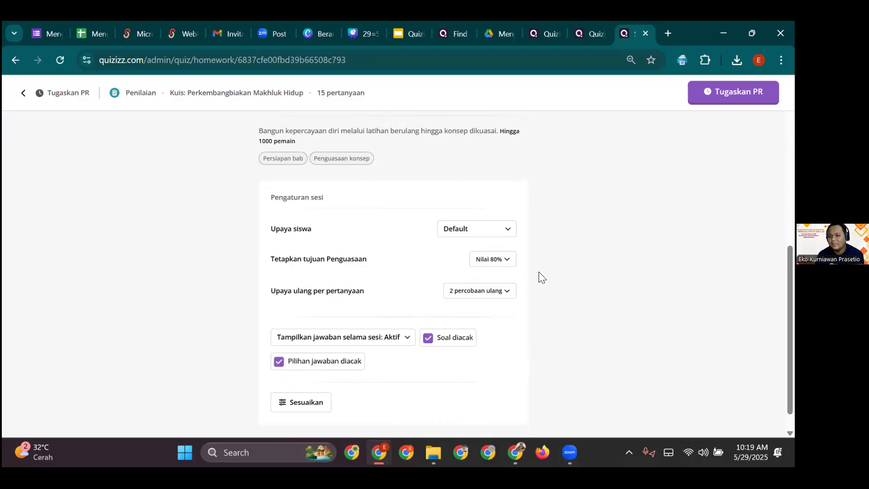
{"action": "scroll", "coordinate": [530, 271], "scroll_direction": "up", "scroll_amount": 7}
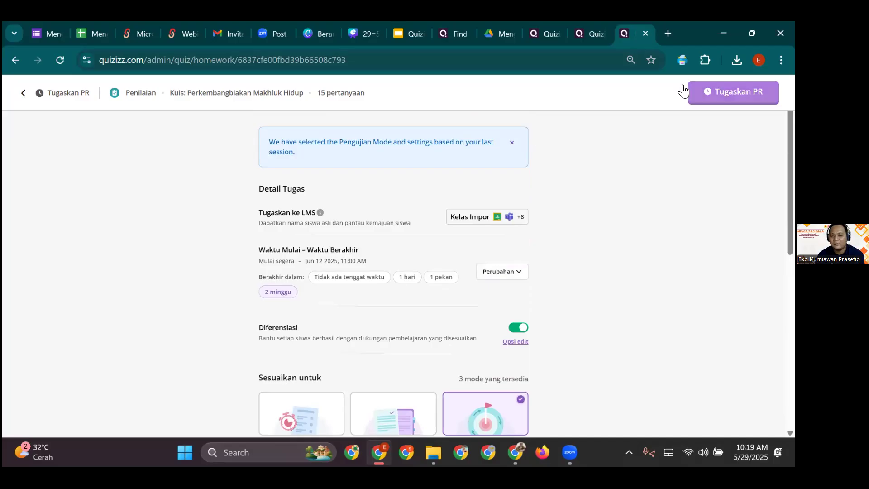
- Return to the reproduction quiz page and start setting up a live game
{"action": "left_click", "coordinate": [23, 93]}
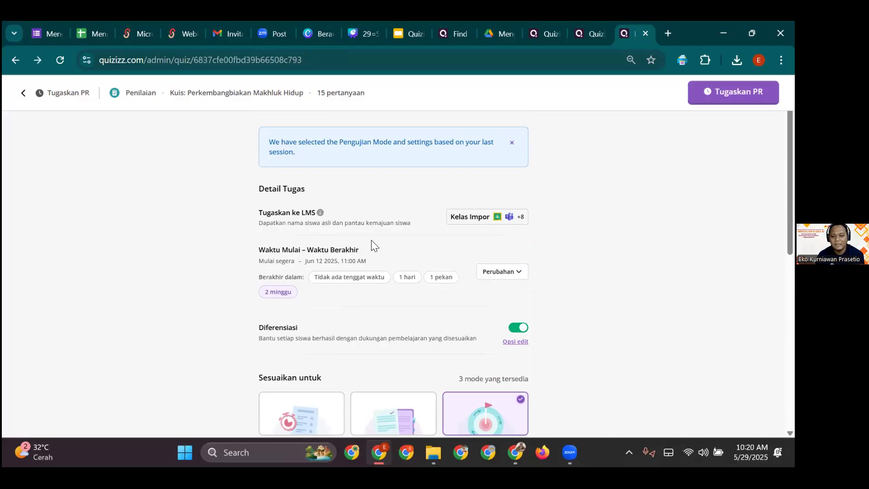
{"action": "left_click", "coordinate": [24, 94]}
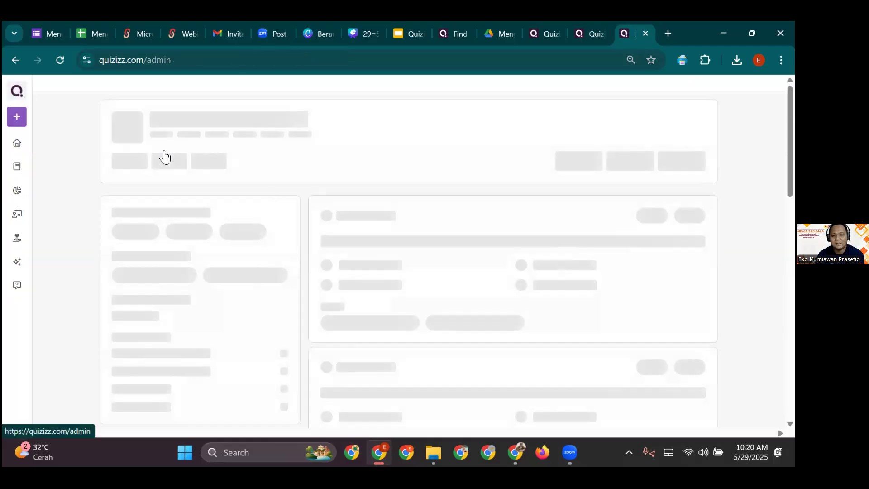
{"action": "left_click", "coordinate": [21, 60]}
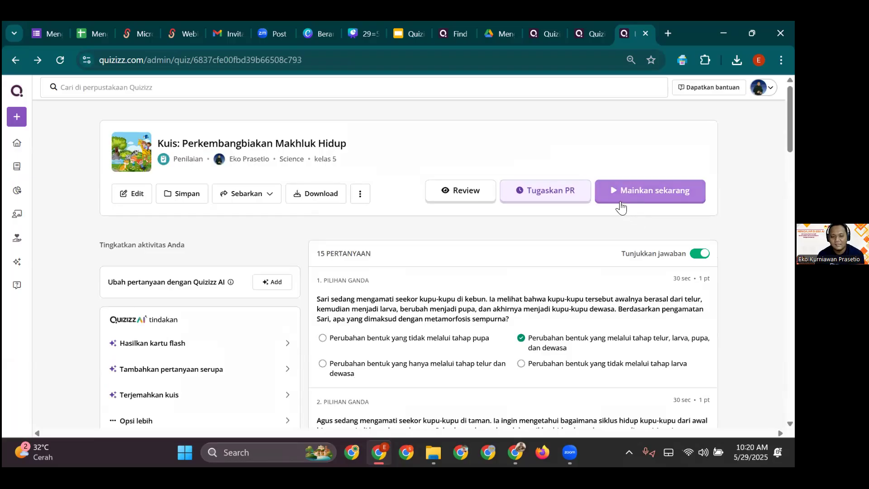
{"action": "left_click", "coordinate": [659, 196]}
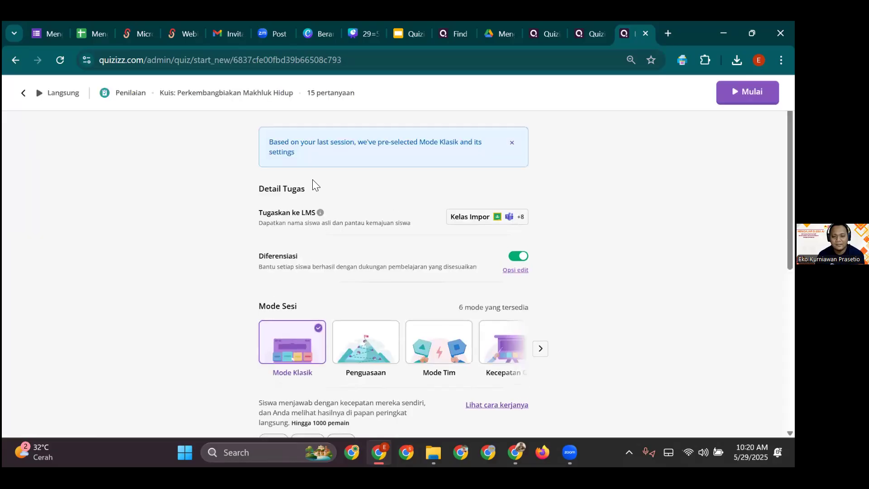
{"action": "scroll", "coordinate": [374, 226], "scroll_direction": "down", "scroll_amount": 1}
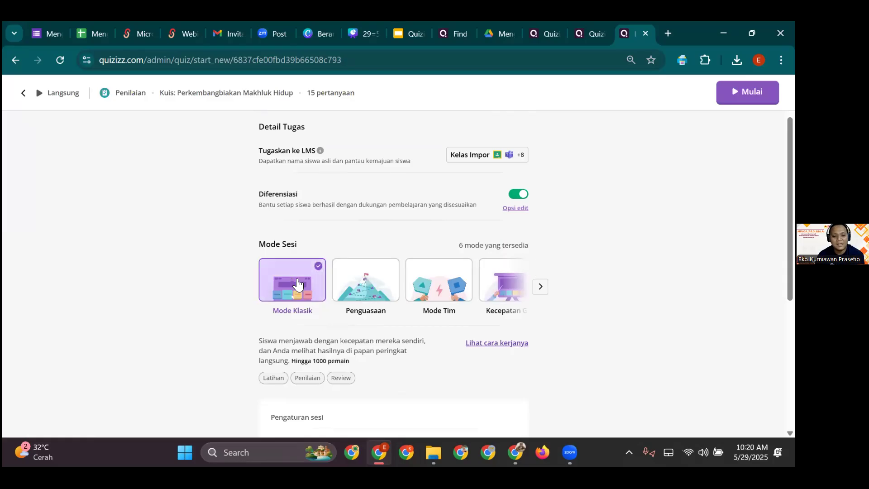
{"action": "scroll", "coordinate": [297, 284], "scroll_direction": "down", "scroll_amount": 2}
- Compare Penguasaan, Mode Tim, Kecepatan Guru and Ujian session modes, ending on Mode Kertas
{"action": "left_click", "coordinate": [373, 170]}
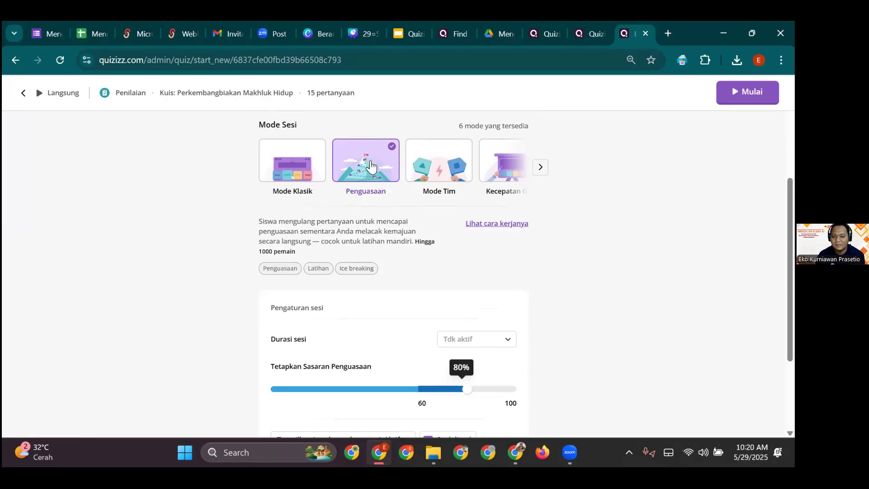
{"action": "left_click", "coordinate": [440, 173]}
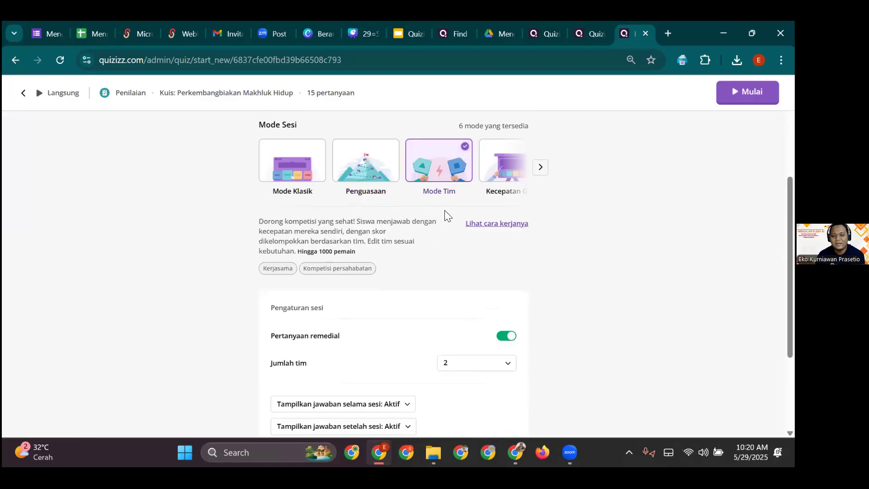
{"action": "left_click", "coordinate": [498, 174]}
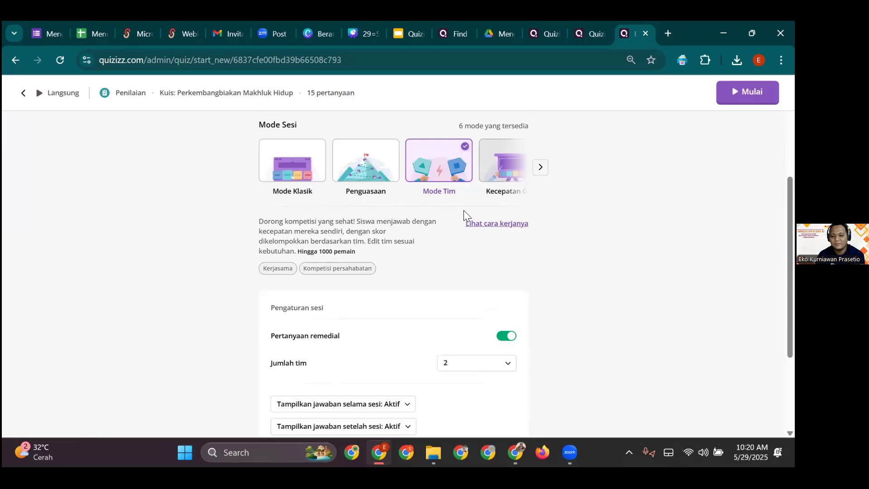
{"action": "left_click", "coordinate": [539, 167]}
{"action": "left_click", "coordinate": [540, 168]}
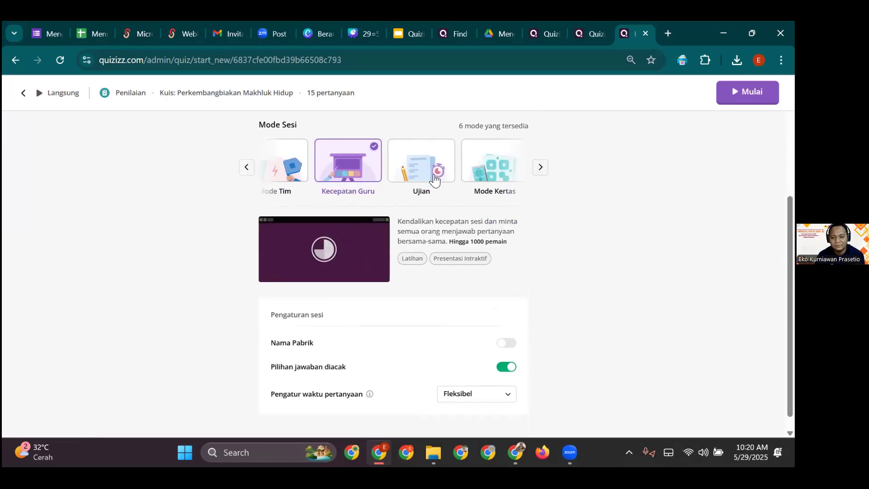
{"action": "left_click", "coordinate": [421, 164]}
{"action": "left_click", "coordinate": [506, 170]}
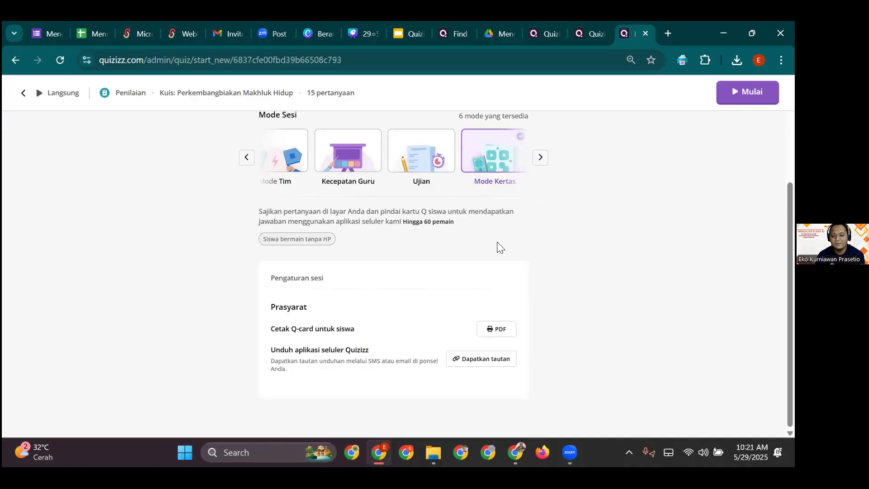
{"action": "scroll", "coordinate": [454, 288], "scroll_direction": "up", "scroll_amount": 3}
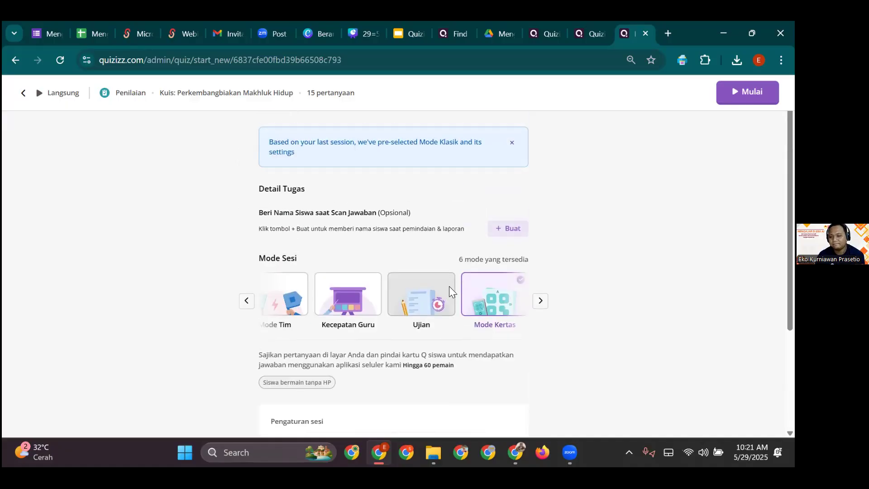
{"action": "left_click", "coordinate": [246, 301]}
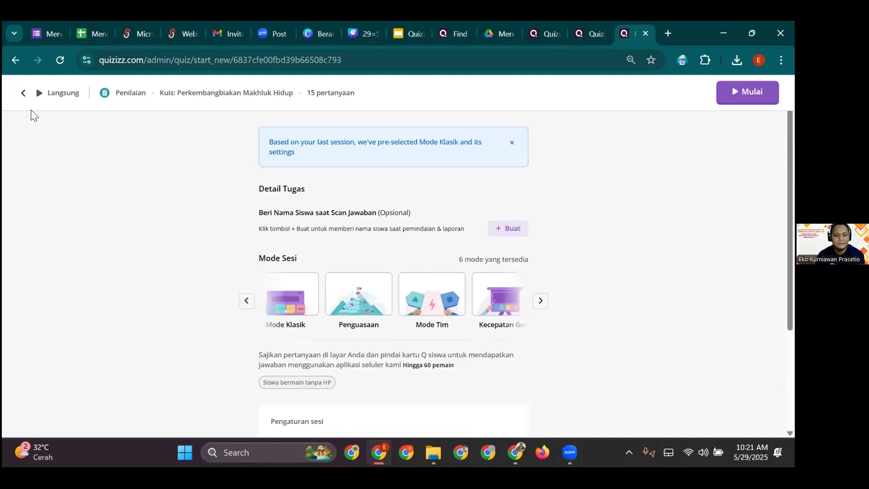
- Leave the live-session setup and go via the home dashboard and Kuis AI to the AI Toolkit
{"action": "left_click", "coordinate": [24, 93]}
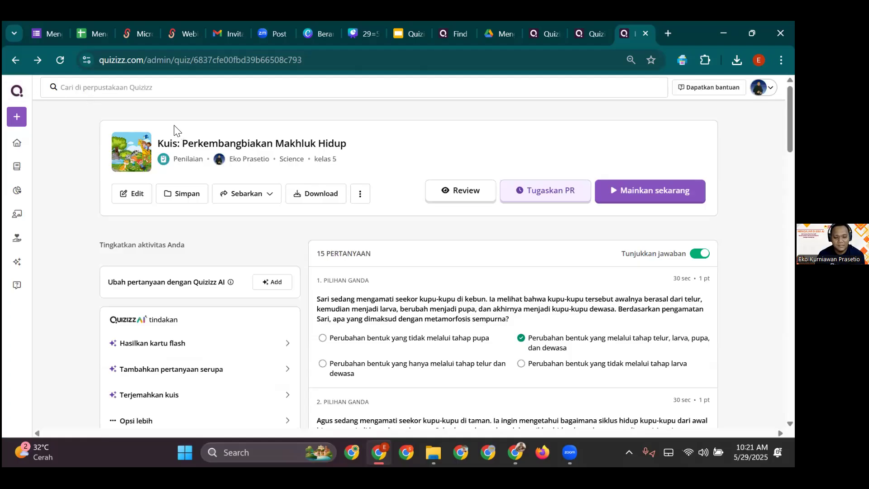
{"action": "left_click", "coordinate": [17, 92]}
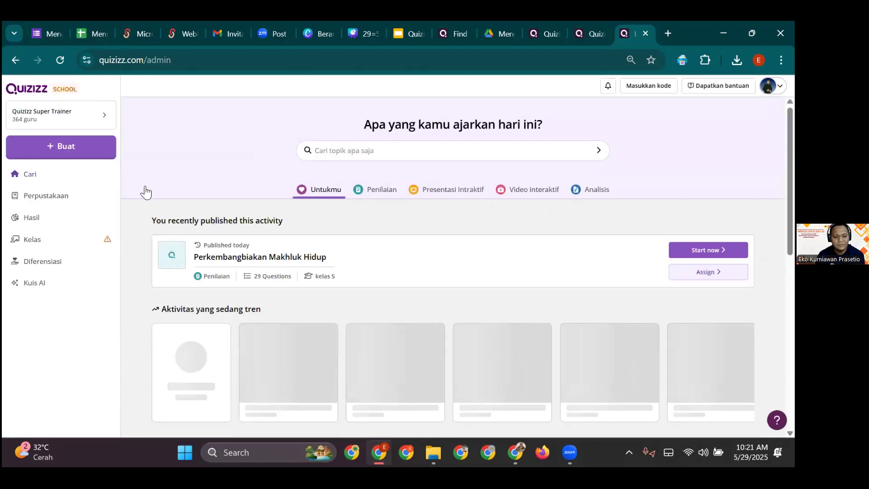
{"action": "left_click", "coordinate": [51, 287]}
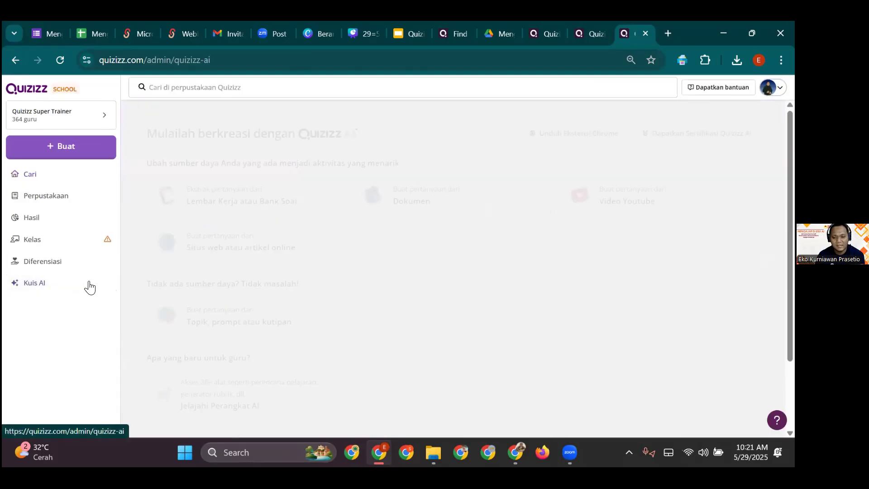
{"action": "scroll", "coordinate": [227, 313], "scroll_direction": "down", "scroll_amount": 2}
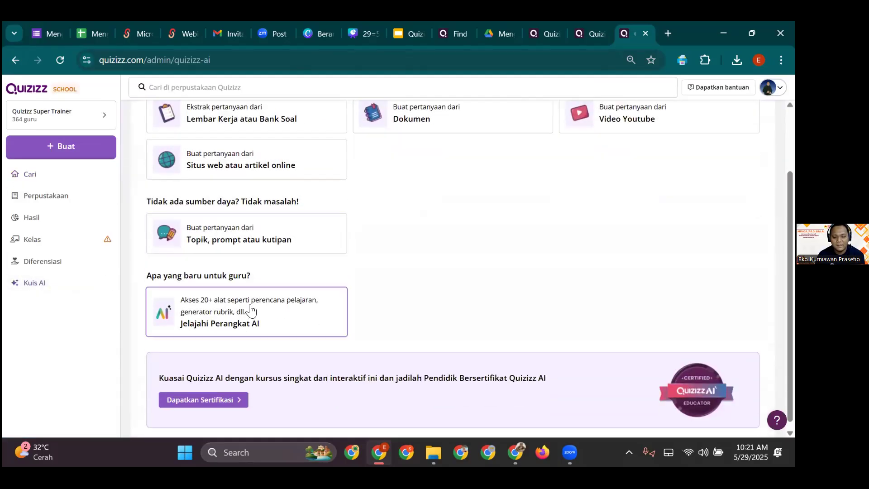
{"action": "left_click", "coordinate": [290, 318]}
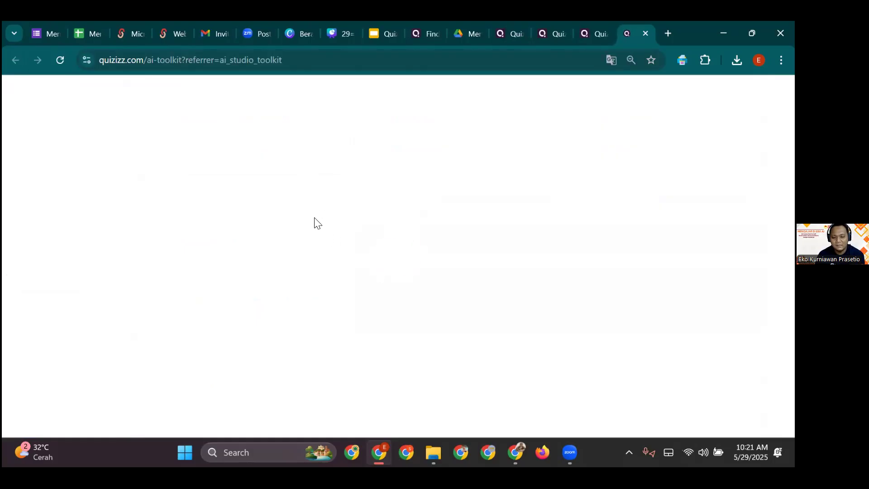
{"action": "scroll", "coordinate": [259, 276], "scroll_direction": "down", "scroll_amount": 3}
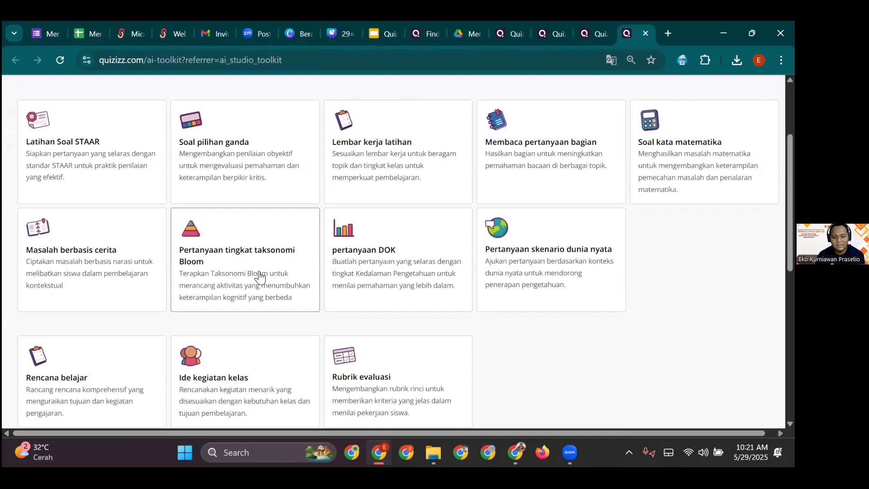
- In the Bloom taxonomy generator, enter topic 'tata surya', grade tingkat ke 6, subject Pengetahuan Alam
{"action": "left_click", "coordinate": [247, 264]}
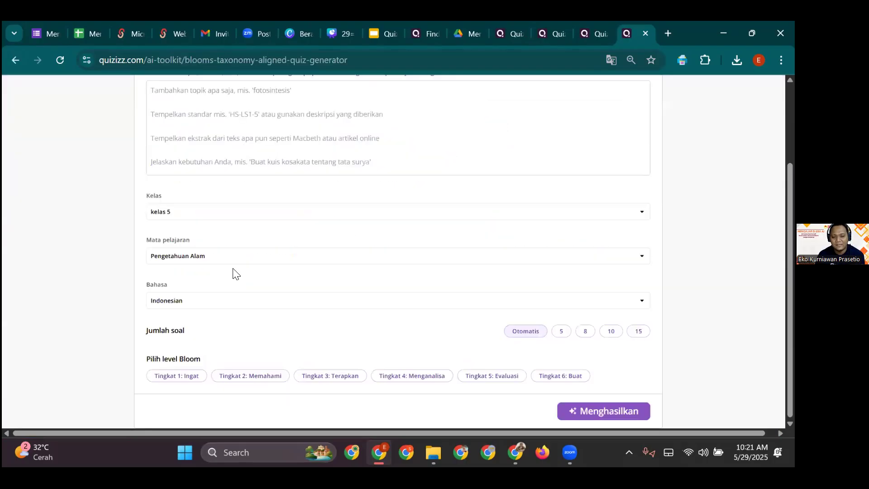
{"action": "left_click", "coordinate": [256, 133]}
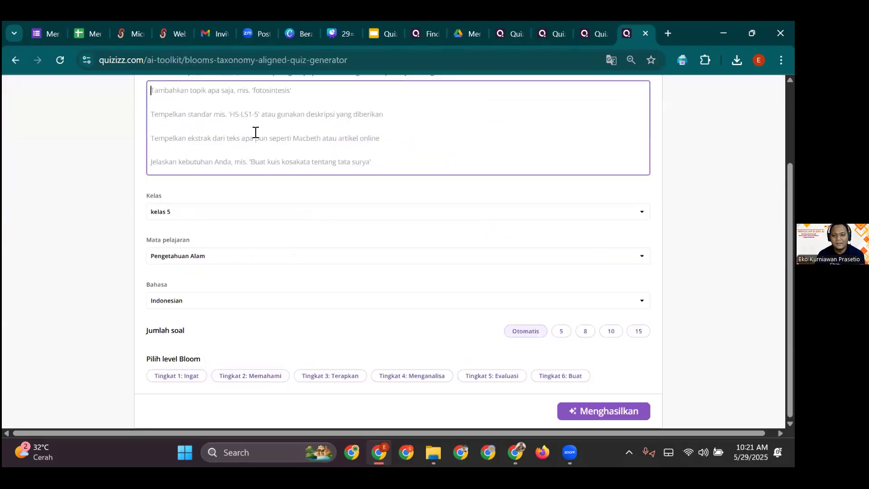
{"action": "type", "text": "tata surya"}
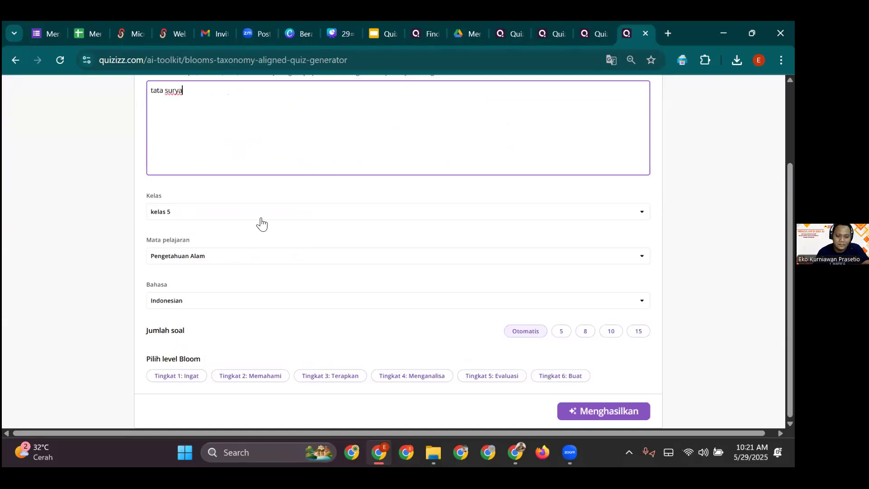
{"action": "left_click", "coordinate": [261, 219]}
{"action": "scroll", "coordinate": [221, 290], "scroll_direction": "down", "scroll_amount": 3}
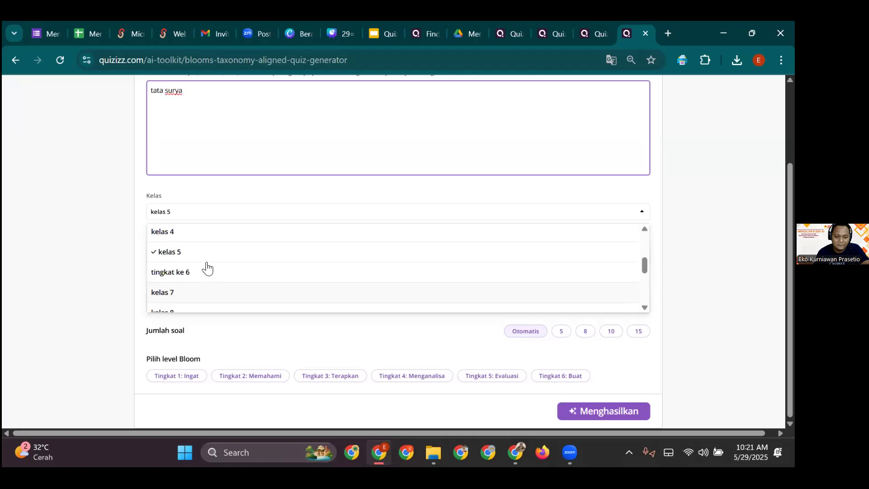
{"action": "left_click", "coordinate": [208, 271]}
{"action": "left_click", "coordinate": [206, 261]}
{"action": "left_click", "coordinate": [206, 261]}
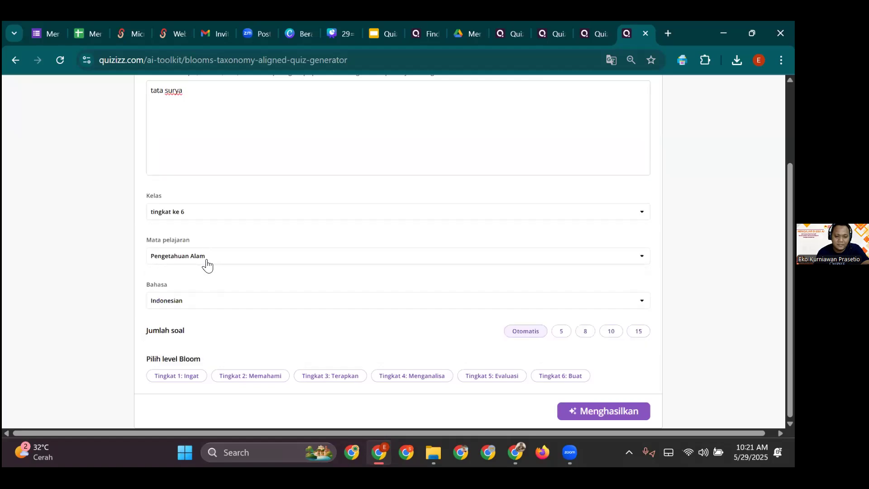
- Request 15 questions at Bloom levels 1–2 and choose the 'Planet-planet dalam Tata Surya' subtopic
{"action": "left_click", "coordinate": [627, 334]}
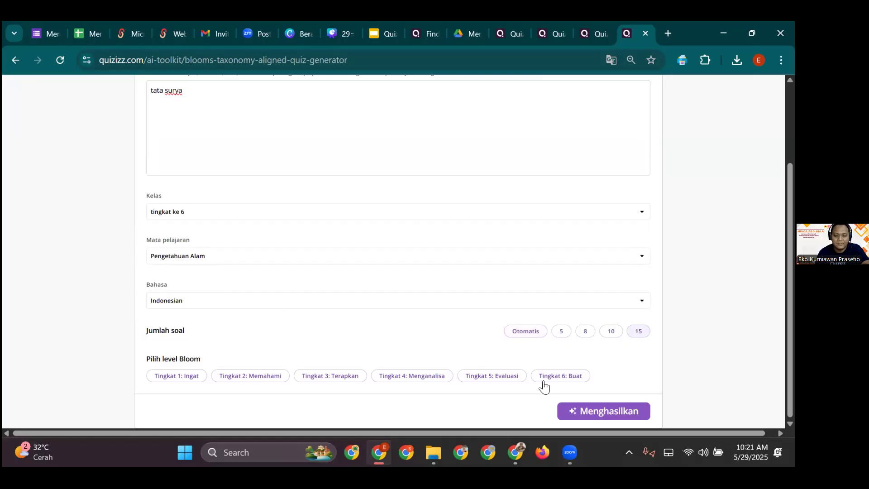
{"action": "left_click", "coordinate": [181, 381]}
{"action": "left_click", "coordinate": [254, 382]}
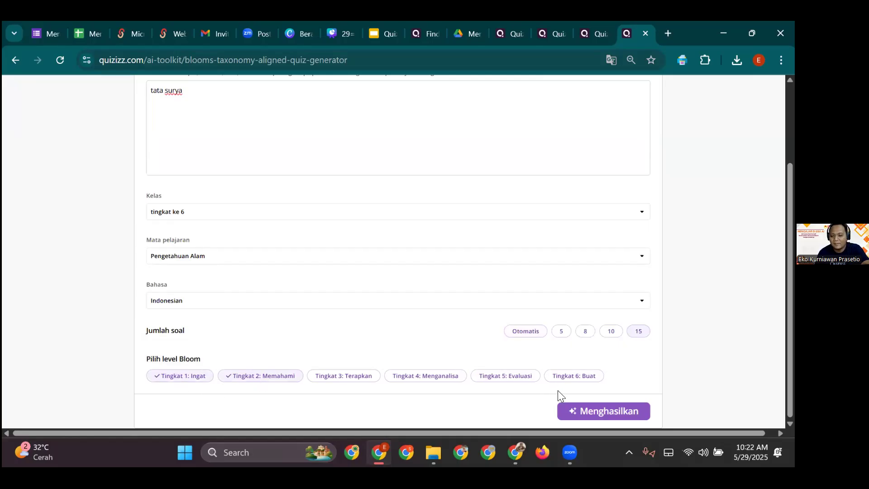
{"action": "left_click", "coordinate": [574, 409]}
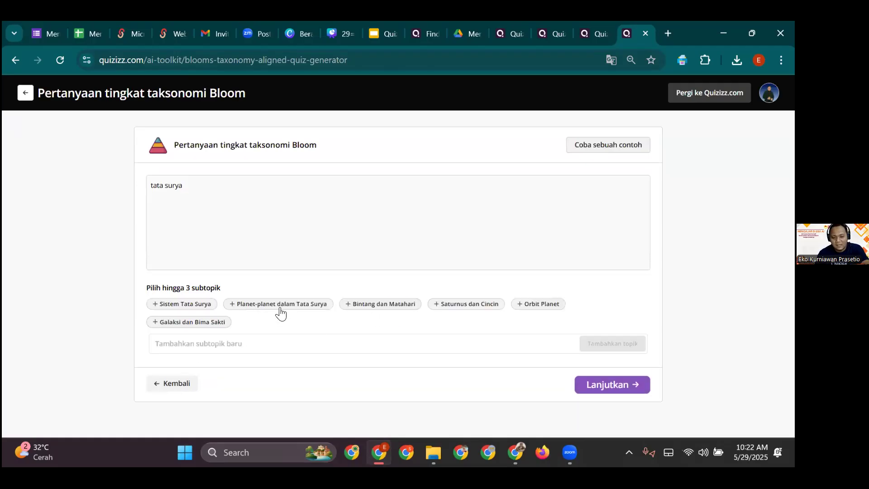
{"action": "left_click", "coordinate": [284, 307]}
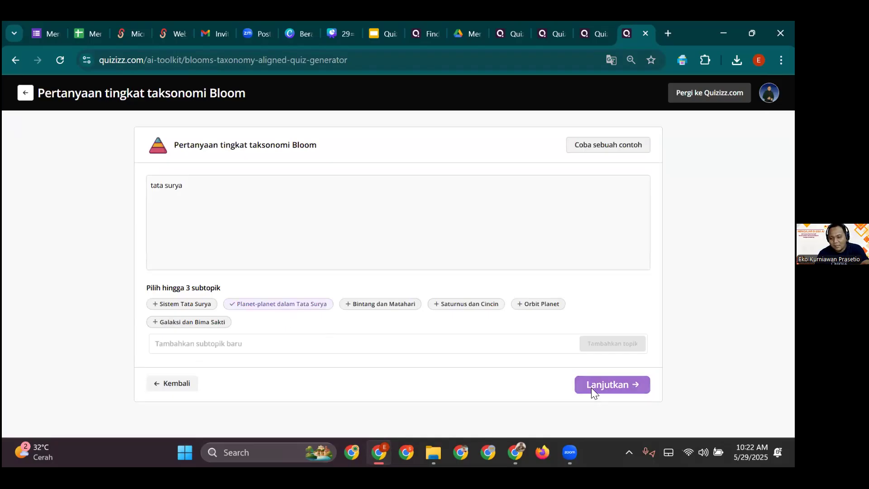
{"action": "left_click", "coordinate": [591, 388]}
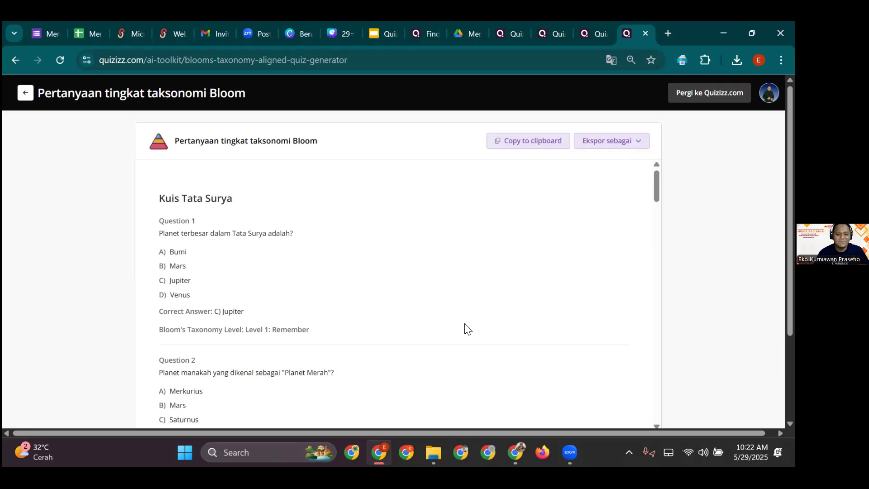
- After 'Kuis Tata Surya' is generated, go back twice to the AI Toolkit home
{"action": "left_click", "coordinate": [21, 96]}
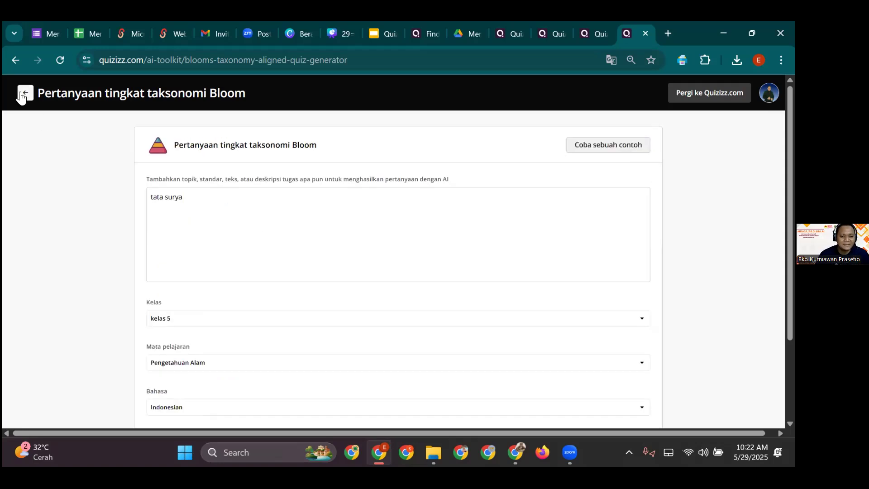
{"action": "left_click", "coordinate": [25, 92]}
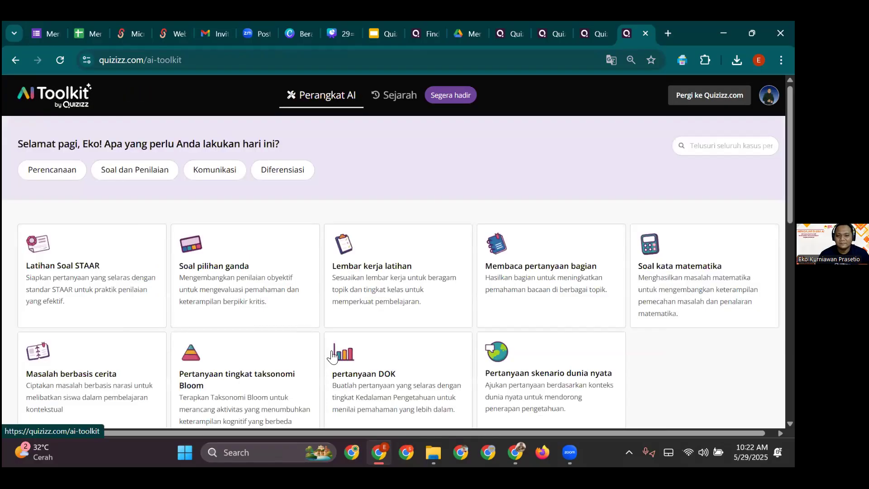
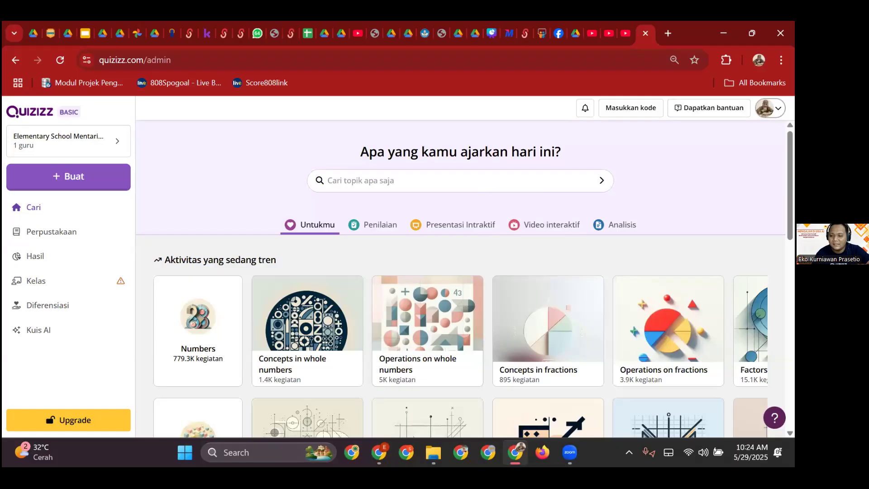
- Navigate through Kuis AI and the AI Toolkit to the Bloom taxonomy generator
{"action": "left_click", "coordinate": [776, 108]}
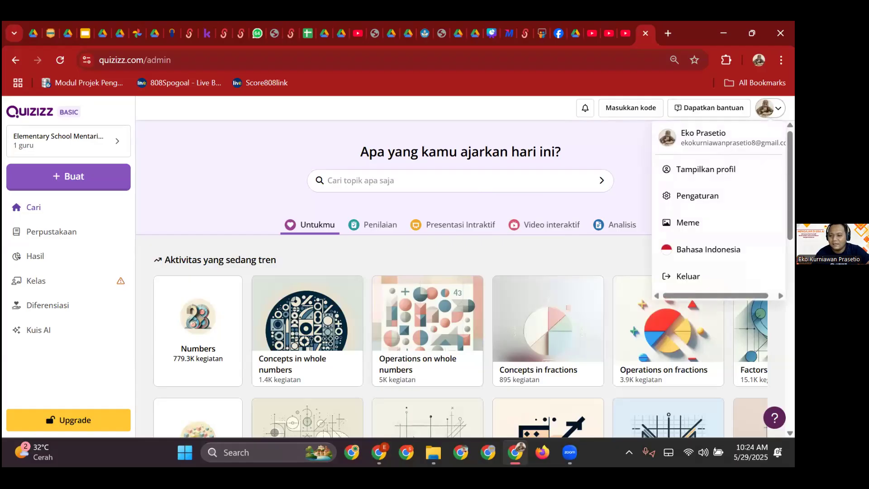
{"action": "scroll", "coordinate": [51, 263], "scroll_direction": "down", "scroll_amount": 1}
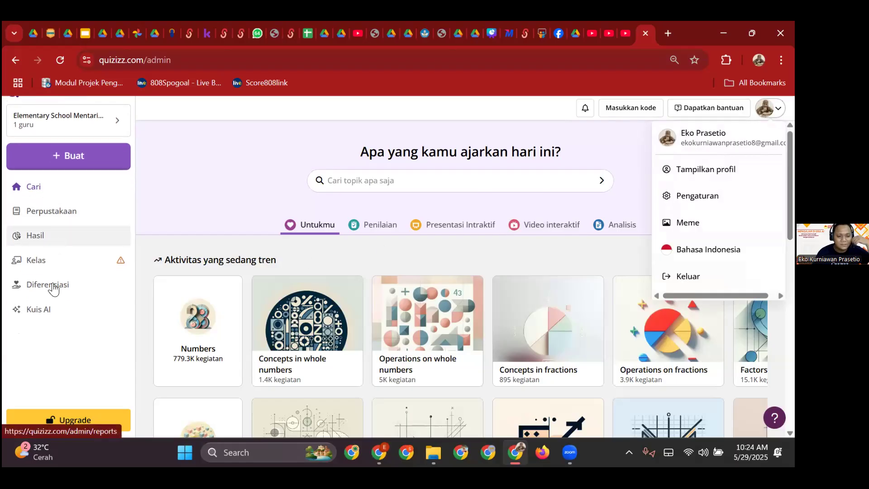
{"action": "left_click", "coordinate": [59, 317]}
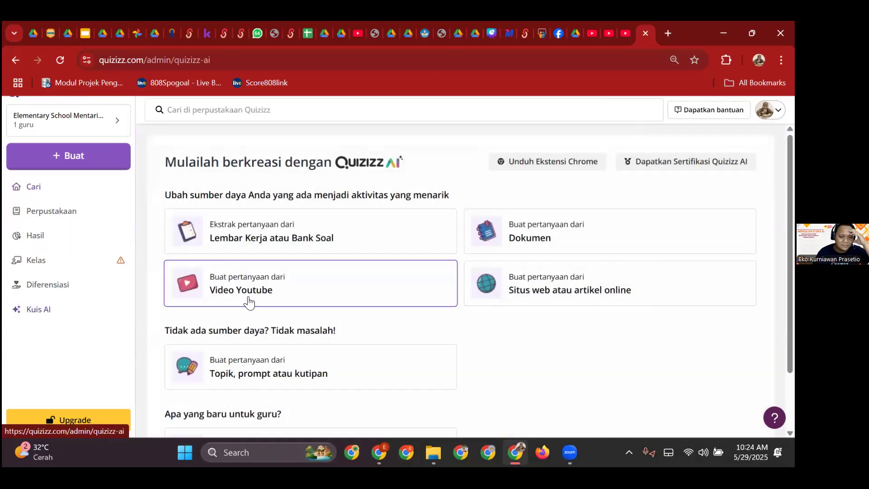
{"action": "scroll", "coordinate": [256, 320], "scroll_direction": "down", "scroll_amount": 2}
{"action": "scroll", "coordinate": [255, 322], "scroll_direction": "down", "scroll_amount": 1}
{"action": "left_click", "coordinate": [266, 394]}
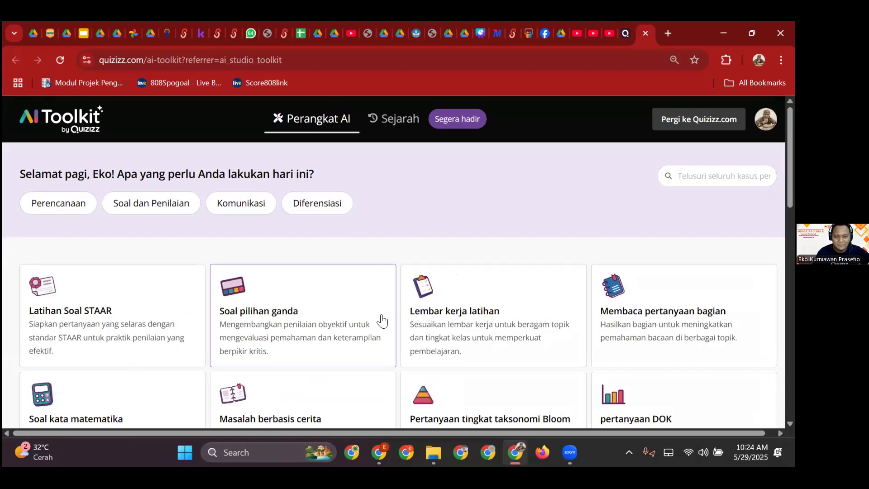
{"action": "scroll", "coordinate": [287, 313], "scroll_direction": "down", "scroll_amount": 3}
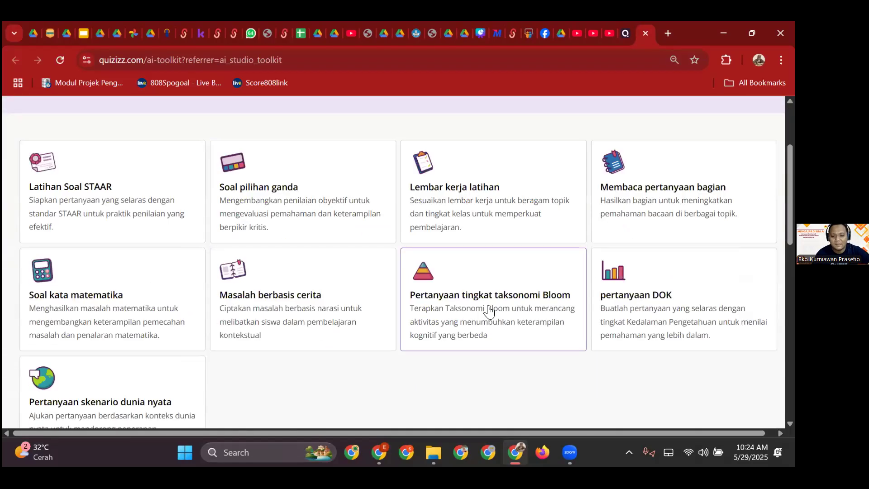
{"action": "left_click", "coordinate": [489, 312]}
- Enter topic 'tata surya', pick 15 questions and Tingkat 6: Buat, and generate subtopics
{"action": "left_click", "coordinate": [298, 194]}
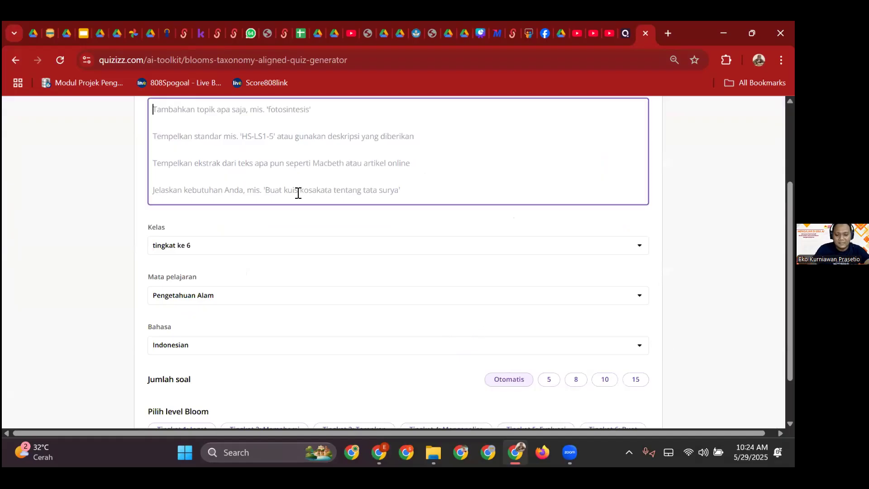
{"action": "type", "text": "tata surya"}
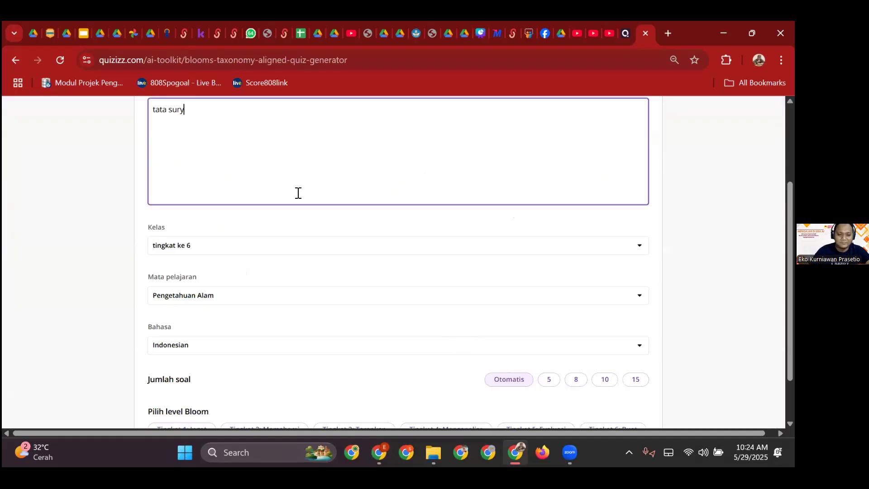
{"action": "left_click", "coordinate": [634, 379]}
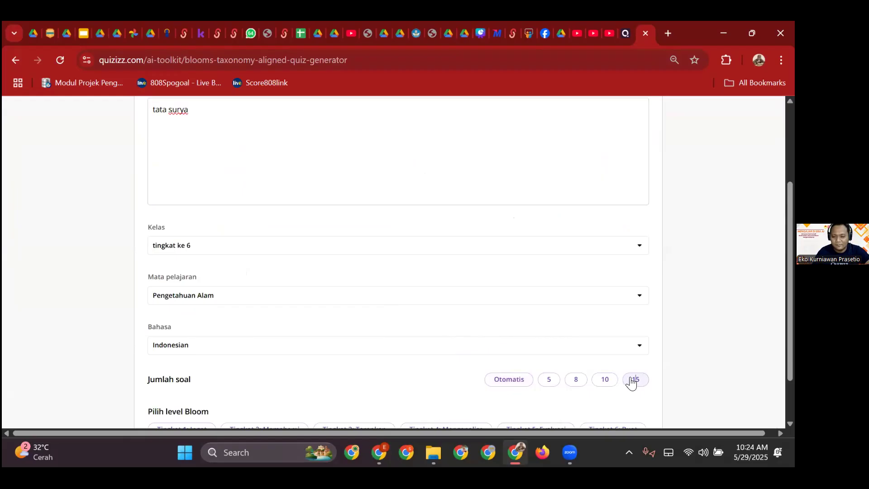
{"action": "scroll", "coordinate": [400, 340], "scroll_direction": "down", "scroll_amount": 2}
{"action": "left_click", "coordinate": [596, 370]}
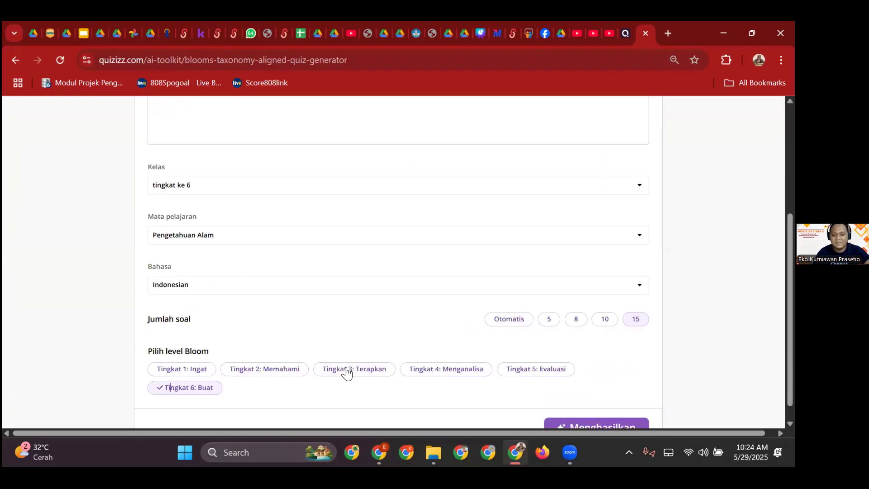
{"action": "scroll", "coordinate": [384, 380], "scroll_direction": "down", "scroll_amount": 1}
{"action": "left_click", "coordinate": [584, 409]}
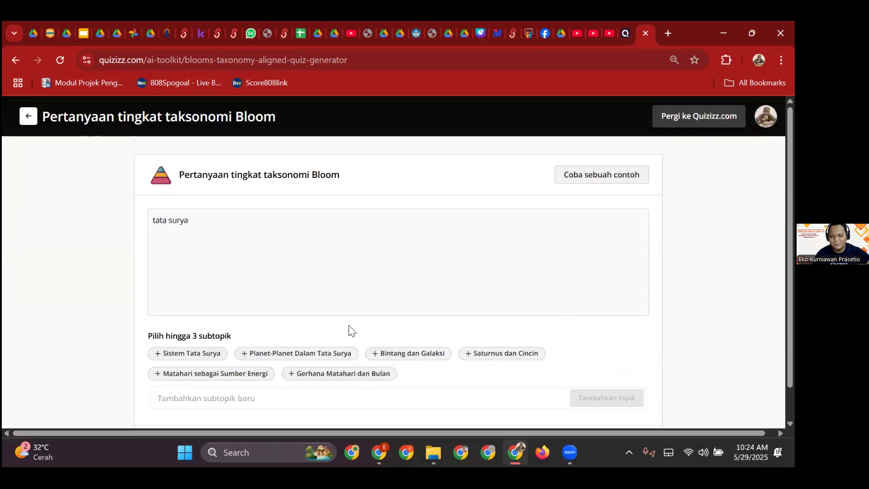
- Keep only the 'Planet-Planet Dalam Tata Surya' subtopic selected and continue to generate the quiz
{"action": "left_click", "coordinate": [301, 358]}
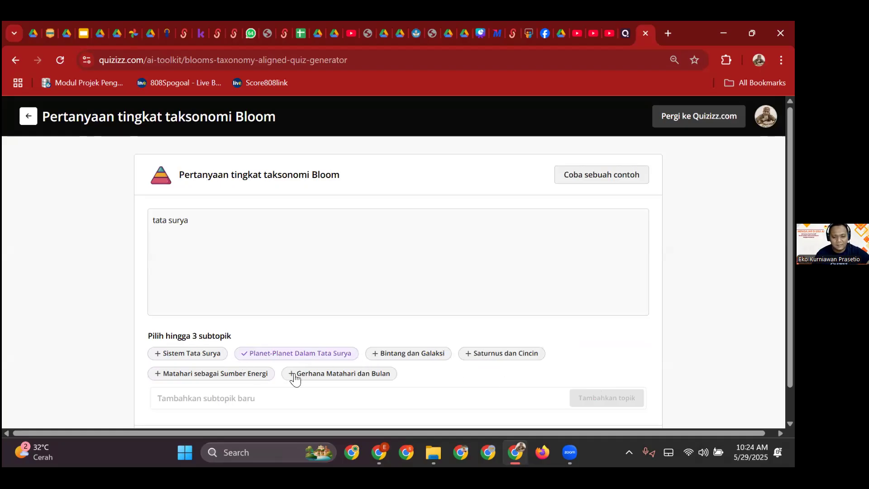
{"action": "left_click", "coordinate": [252, 373]}
{"action": "left_click", "coordinate": [189, 354]}
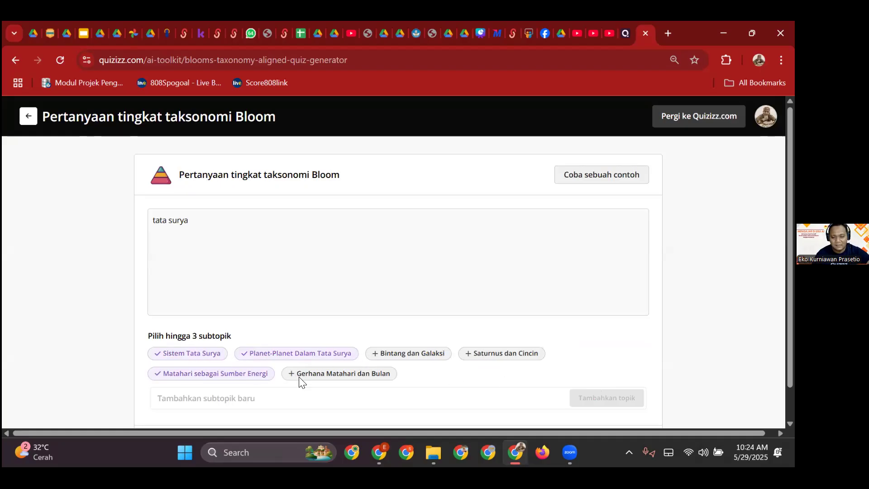
{"action": "scroll", "coordinate": [300, 381], "scroll_direction": "down", "scroll_amount": 1}
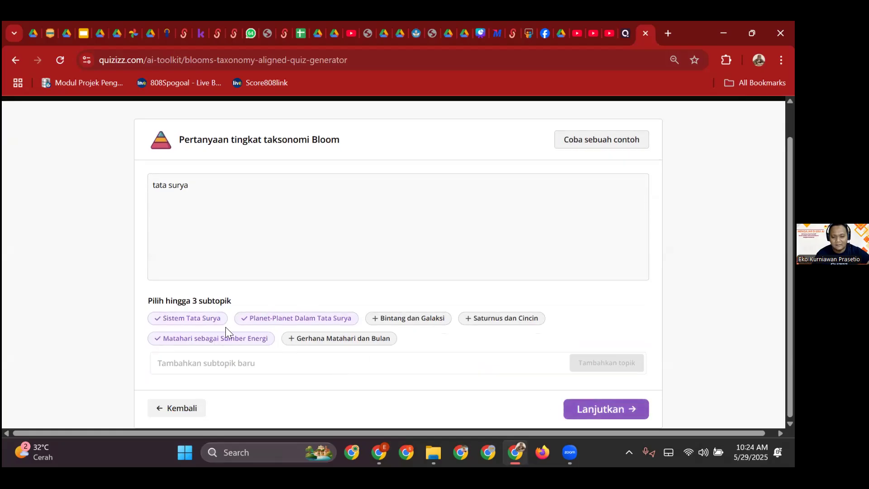
{"action": "left_click", "coordinate": [207, 339]}
{"action": "left_click", "coordinate": [212, 319]}
{"action": "left_click", "coordinate": [590, 408]}
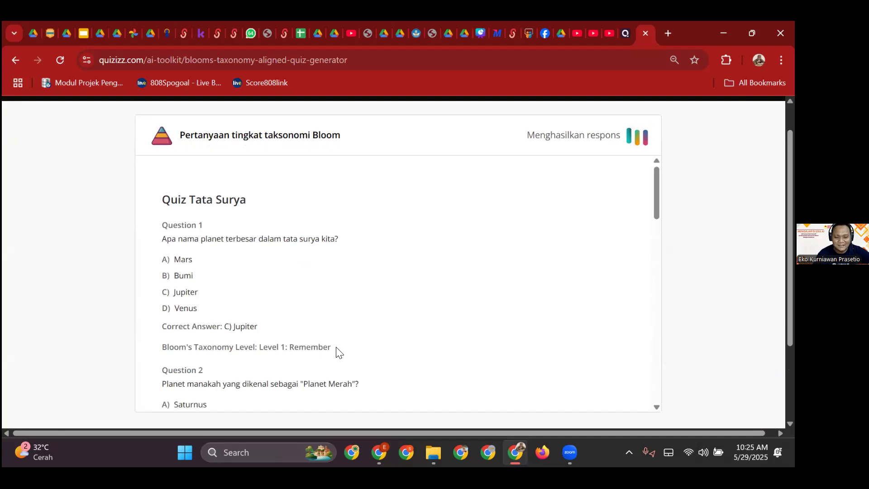
{"action": "left_click_drag", "start_coordinate": [304, 345], "coordinate": [282, 351]}
{"action": "scroll", "coordinate": [291, 359], "scroll_direction": "down", "scroll_amount": 4}
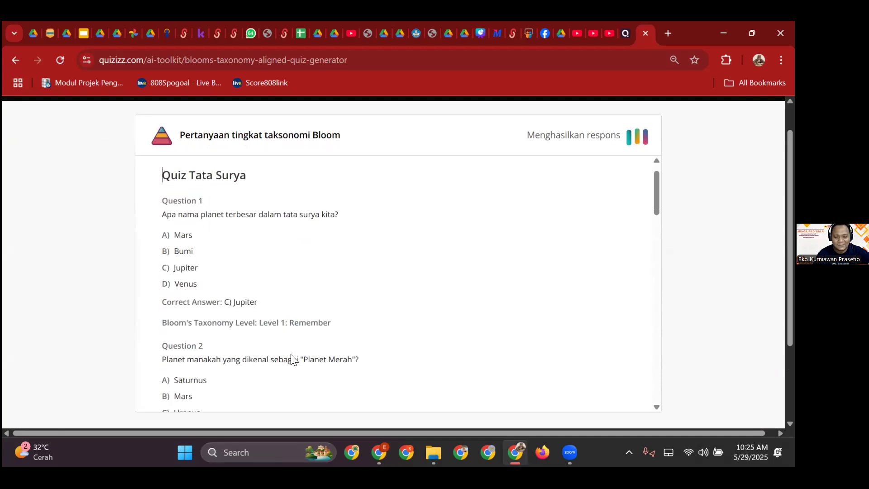
{"action": "left_click_drag", "start_coordinate": [333, 313], "coordinate": [278, 332]}
{"action": "scroll", "coordinate": [308, 341], "scroll_direction": "down", "scroll_amount": 3}
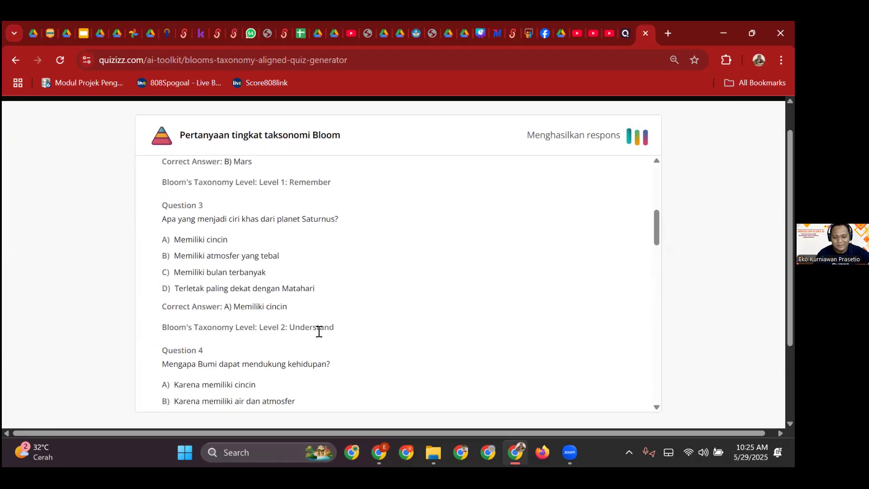
{"action": "scroll", "coordinate": [319, 335], "scroll_direction": "down", "scroll_amount": 3}
{"action": "scroll", "coordinate": [324, 349], "scroll_direction": "down", "scroll_amount": 3}
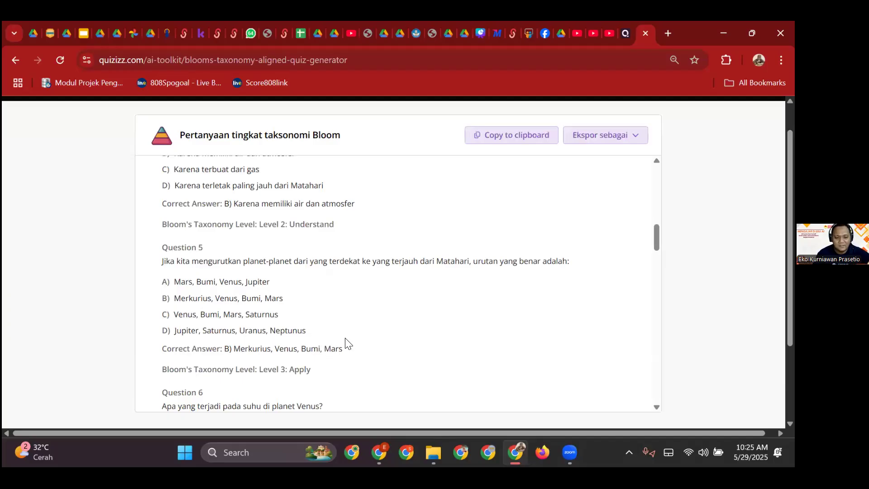
{"action": "scroll", "coordinate": [345, 343], "scroll_direction": "down", "scroll_amount": 8}
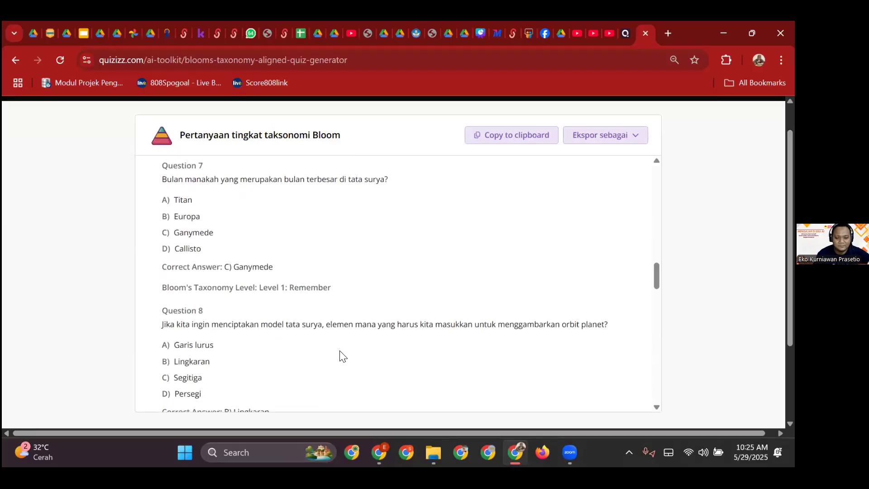
{"action": "scroll", "coordinate": [341, 358], "scroll_direction": "down", "scroll_amount": 2}
{"action": "scroll", "coordinate": [290, 337], "scroll_direction": "down", "scroll_amount": 2}
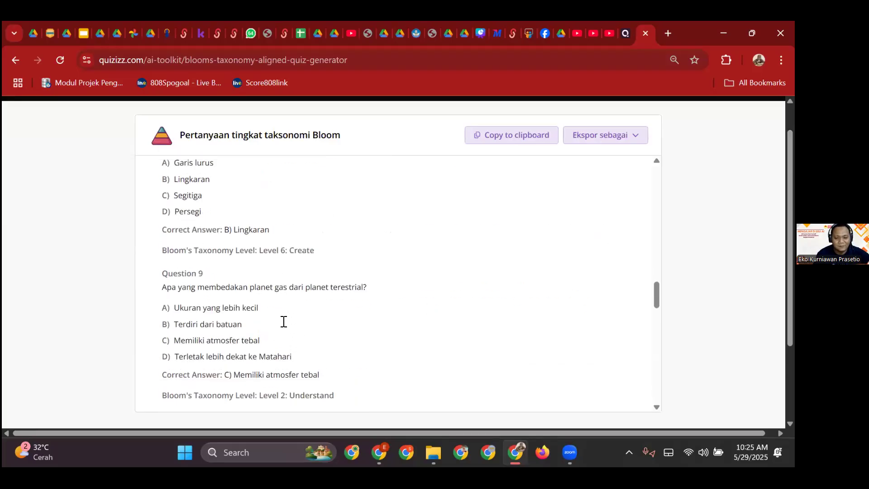
{"action": "scroll", "coordinate": [285, 322], "scroll_direction": "up", "scroll_amount": 1}
{"action": "left_click_drag", "start_coordinate": [317, 311], "coordinate": [162, 200]}
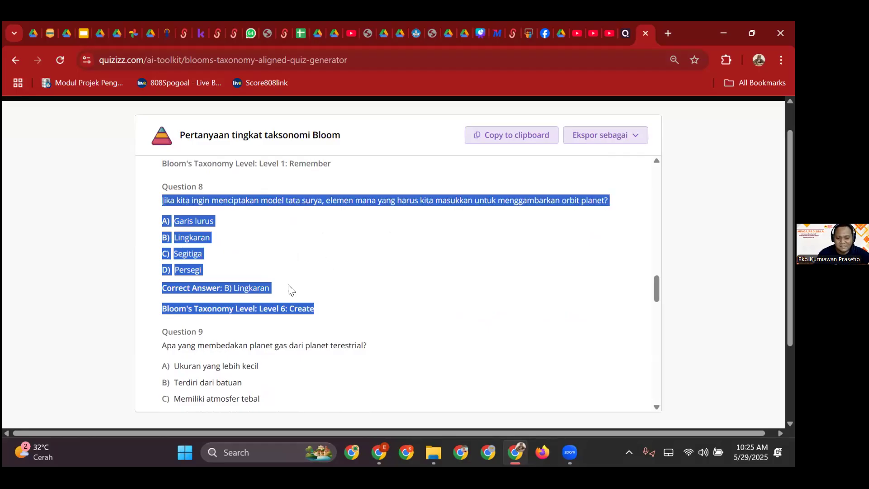
{"action": "scroll", "coordinate": [291, 290], "scroll_direction": "down", "scroll_amount": 5}
{"action": "scroll", "coordinate": [290, 309], "scroll_direction": "down", "scroll_amount": 4}
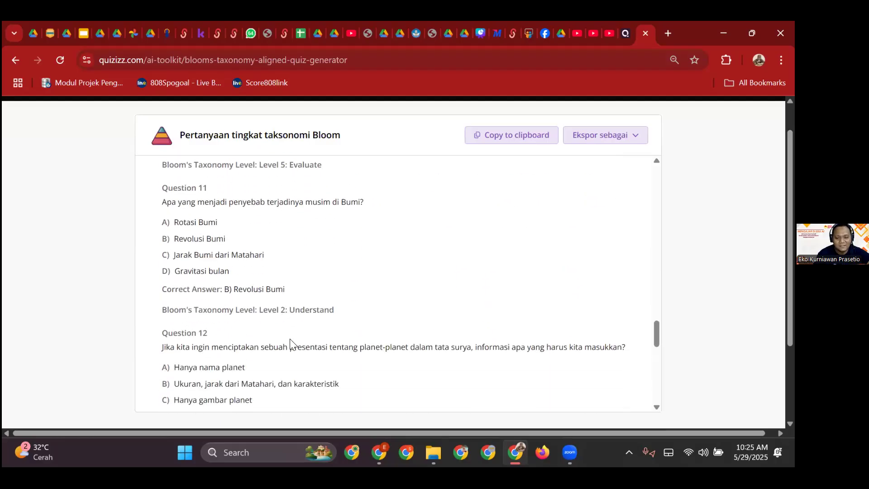
{"action": "scroll", "coordinate": [290, 344], "scroll_direction": "down", "scroll_amount": 4}
{"action": "left_click_drag", "start_coordinate": [330, 269], "coordinate": [249, 252]}
{"action": "scroll", "coordinate": [288, 326], "scroll_direction": "down", "scroll_amount": 5}
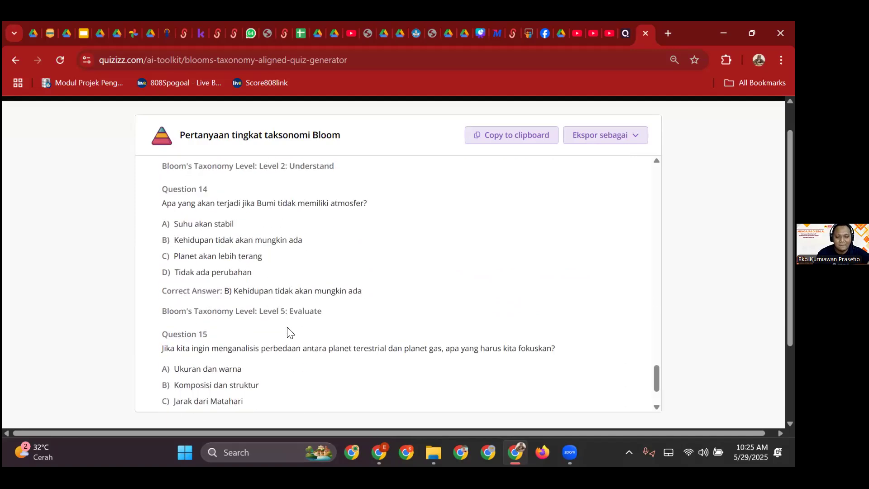
{"action": "scroll", "coordinate": [289, 333], "scroll_direction": "down", "scroll_amount": 2}
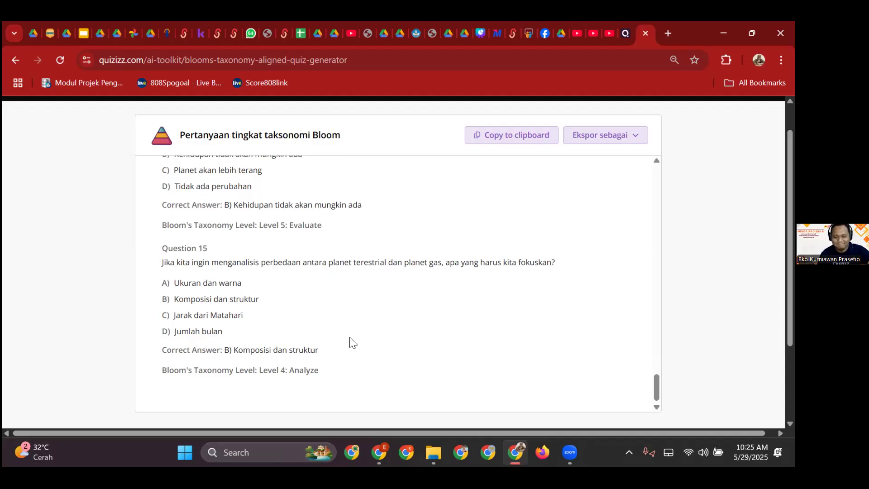
{"action": "scroll", "coordinate": [298, 317], "scroll_direction": "down", "scroll_amount": 3}
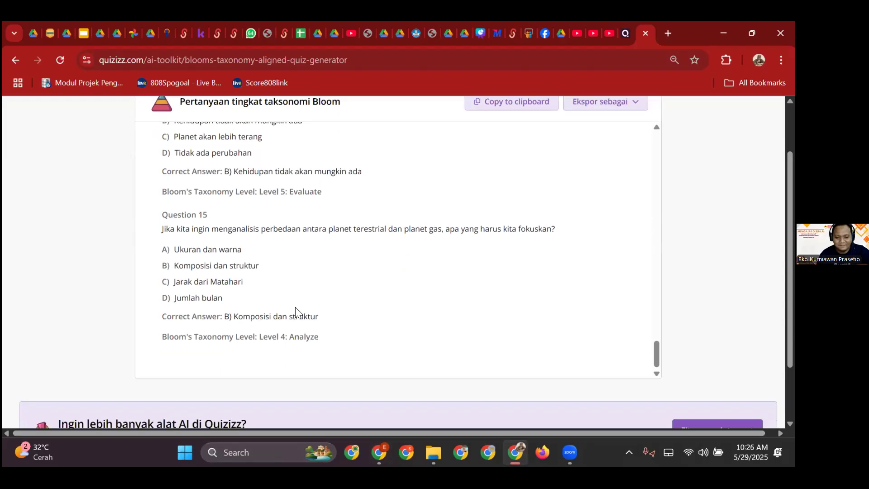
{"action": "scroll", "coordinate": [407, 315], "scroll_direction": "up", "scroll_amount": 4}
{"action": "scroll", "coordinate": [408, 317], "scroll_direction": "up", "scroll_amount": 10}
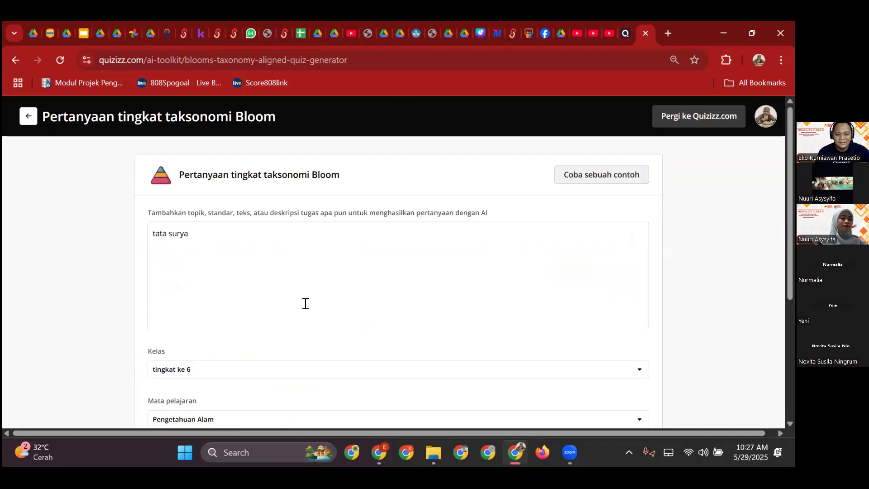
- Scroll through the form to review topic 'tata surya', grade 'tingkat ke 6' and Pengetahuan Alam
{"action": "scroll", "coordinate": [305, 317], "scroll_direction": "down", "scroll_amount": 3}
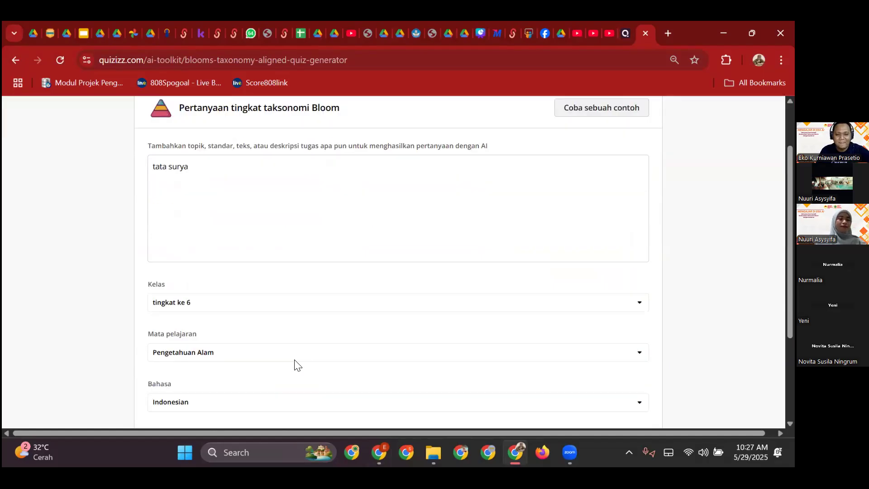
{"action": "scroll", "coordinate": [464, 152], "scroll_direction": "down", "scroll_amount": 2}
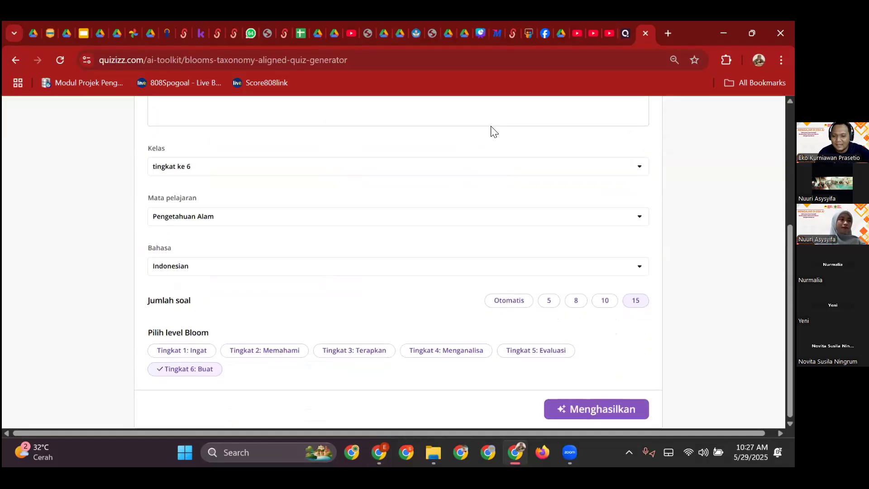
{"action": "scroll", "coordinate": [468, 180], "scroll_direction": "up", "scroll_amount": 3}
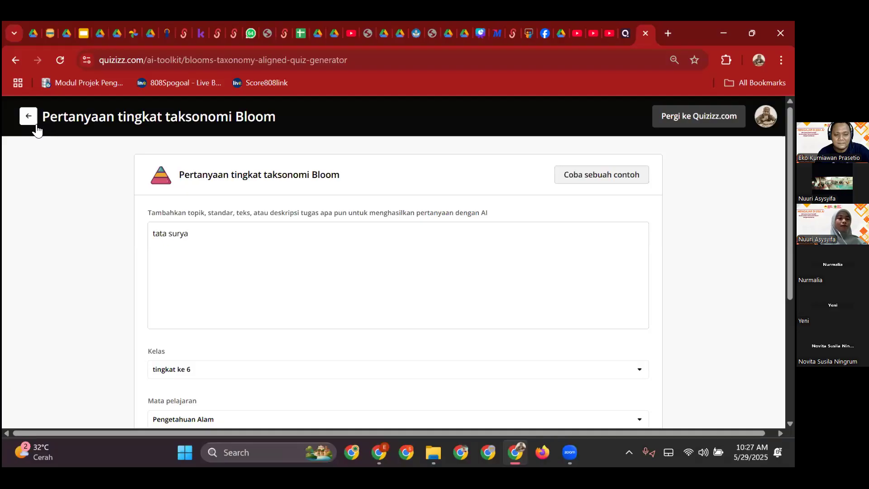
- Return to the Quizizz creation tab and start a new Penilaian assessment with a blank question
{"action": "left_click", "coordinate": [29, 121]}
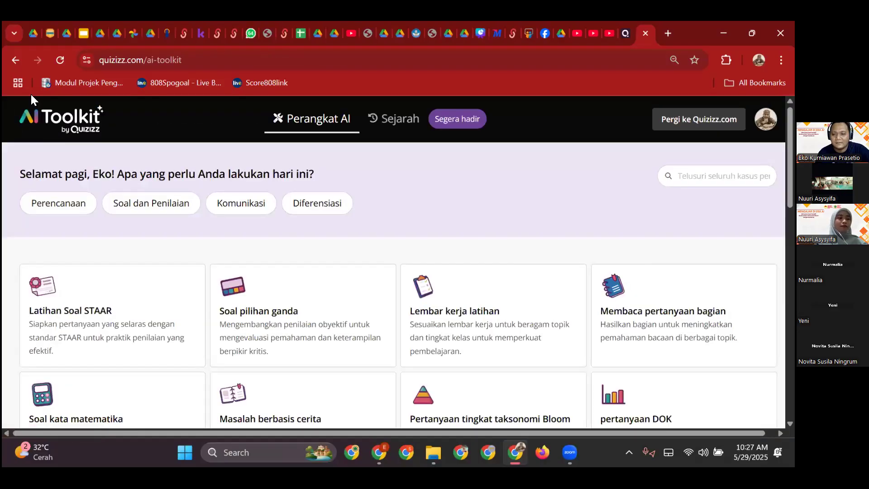
{"action": "left_click", "coordinate": [380, 453]}
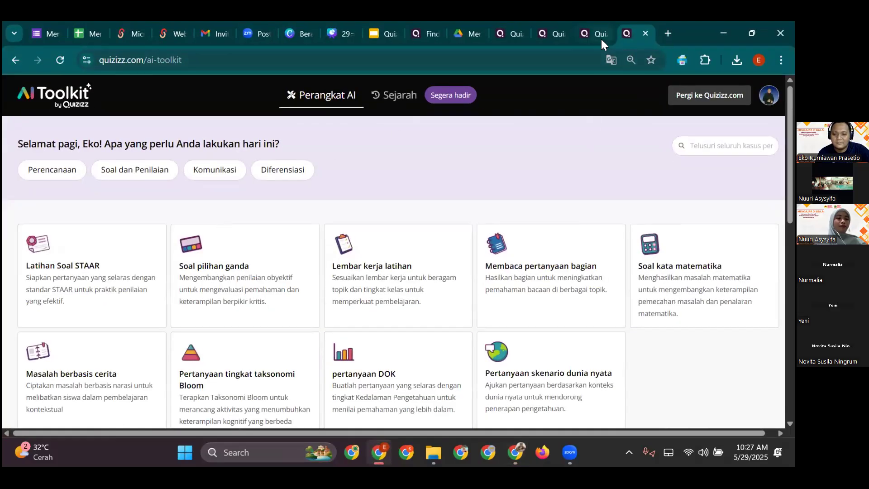
{"action": "key", "text": "ctrl+shift+Tab"}
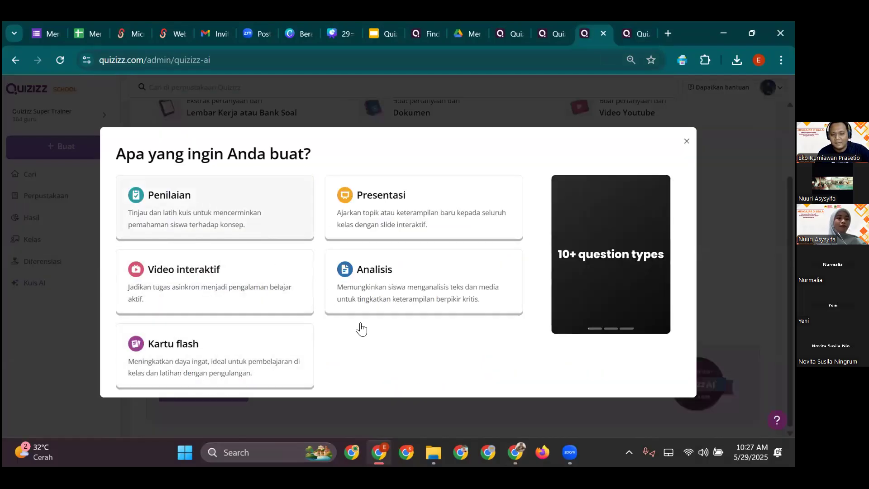
{"action": "left_click", "coordinate": [221, 235]}
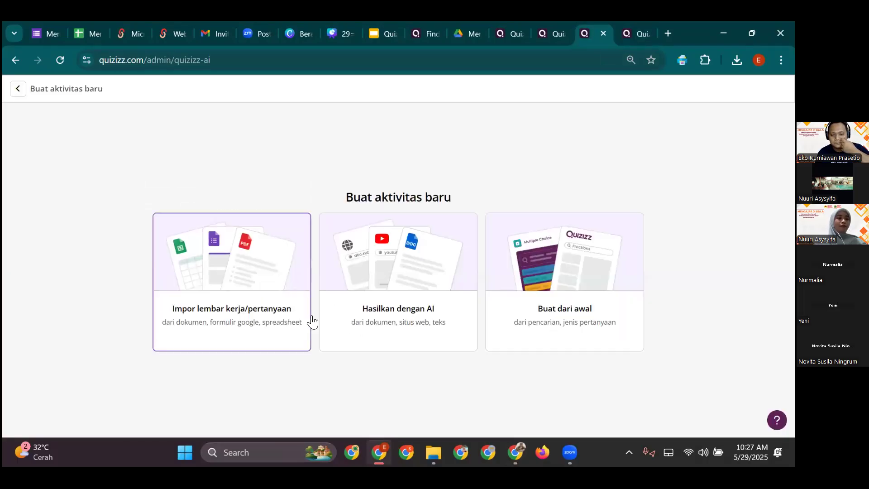
{"action": "left_click", "coordinate": [408, 328]}
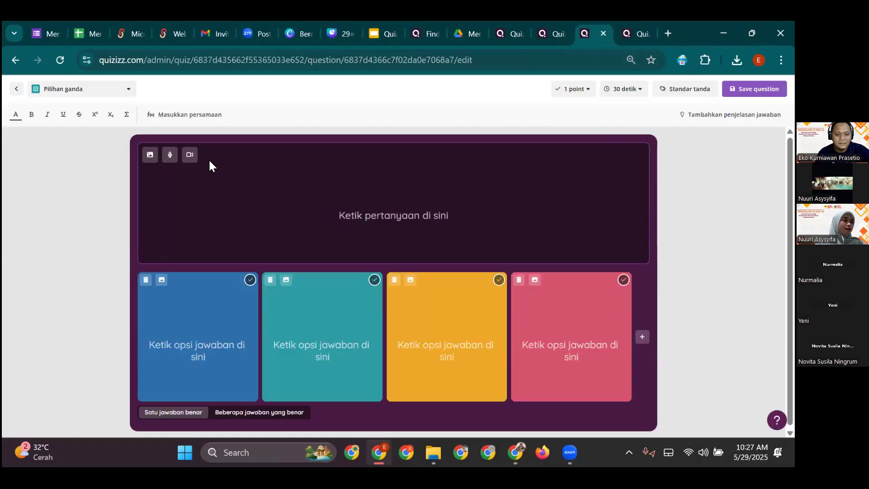
- Search online images for 'bumi' and attach an Earth photo to the question
{"action": "left_click", "coordinate": [151, 156]}
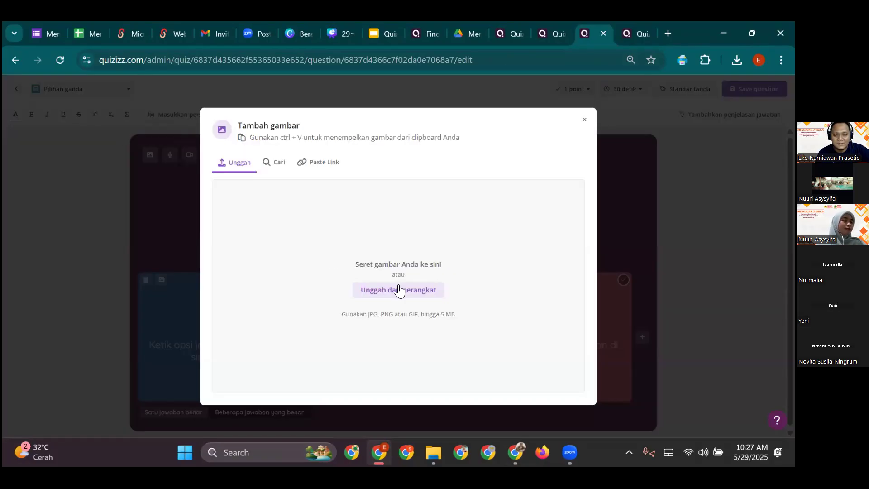
{"action": "left_click", "coordinate": [282, 168]}
{"action": "left_click", "coordinate": [395, 192]}
{"action": "type", "text": "bu"}
{"action": "key", "text": "Return"}
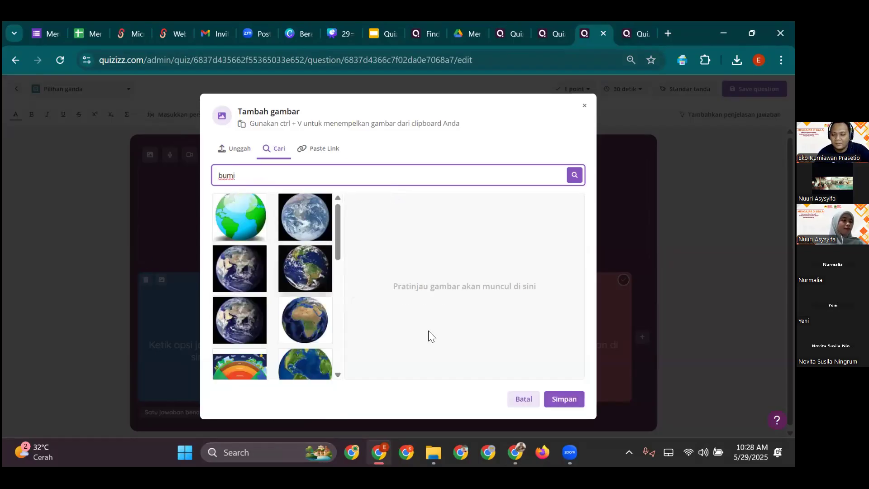
{"action": "left_click", "coordinate": [550, 397]}
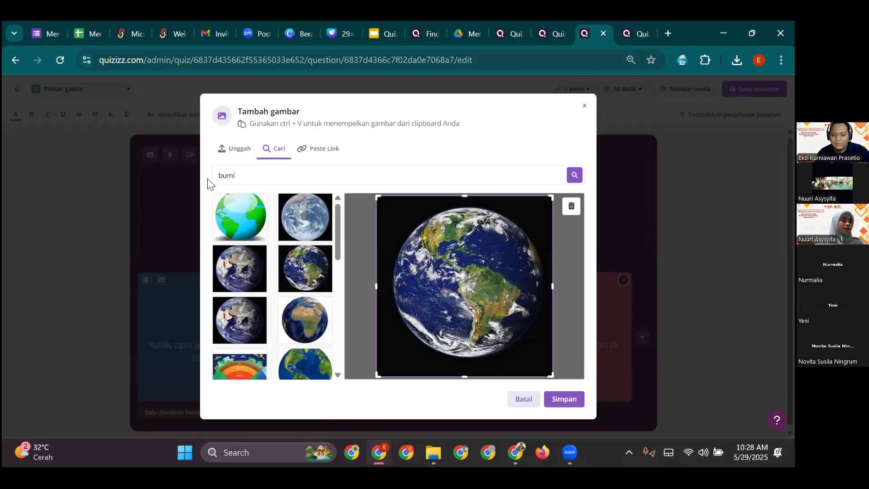
{"action": "left_click", "coordinate": [566, 400]}
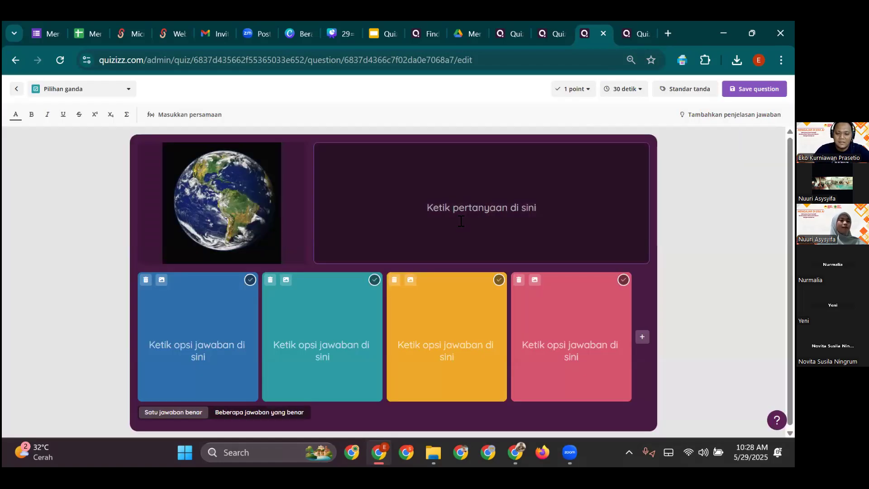
- Write 'apakah nama satelit alami bumi?' with answers Matahari, Bulan, Bintang, Meteor, marking Bulan correct
{"action": "left_click", "coordinate": [460, 221]}
{"action": "type", "text": "apakah nama satel"}
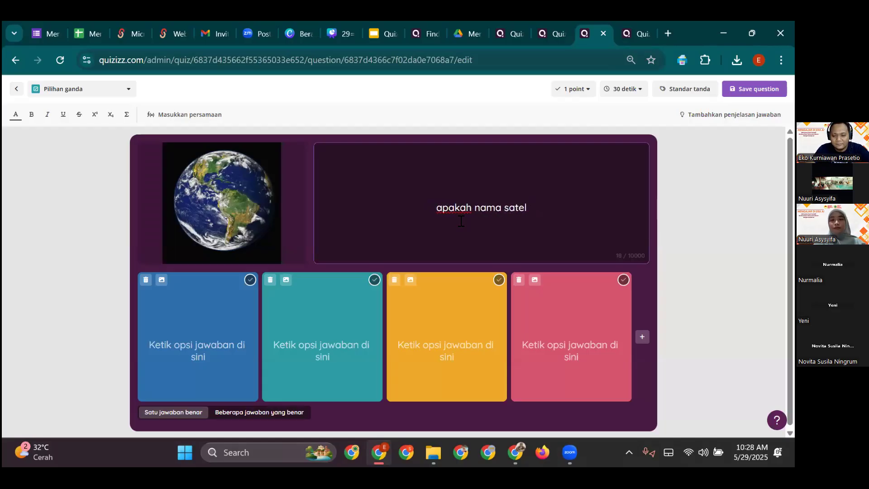
{"action": "type", "text": "it alami bumi?"}
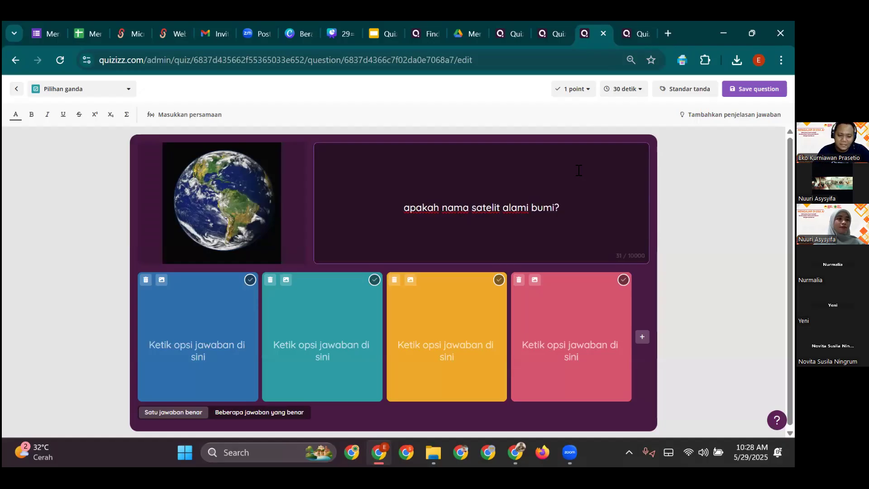
{"action": "left_click", "coordinate": [230, 319]}
{"action": "type", "text": "Matahari"}
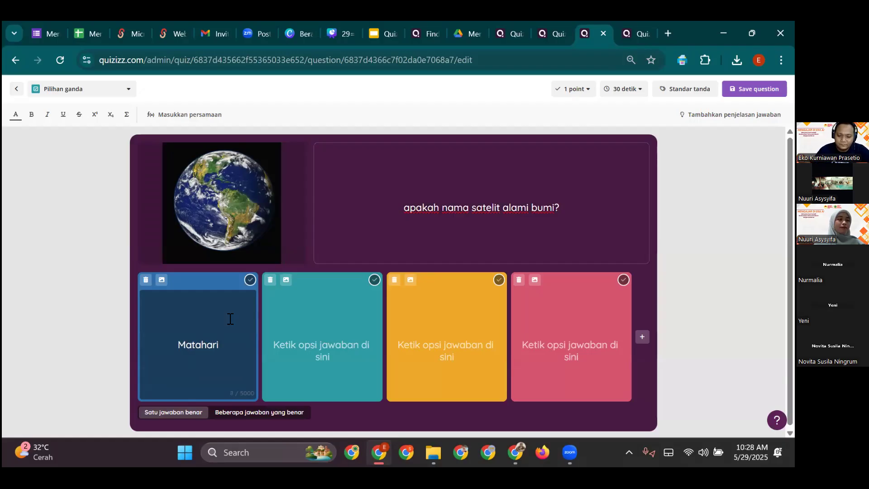
{"action": "left_click", "coordinate": [288, 345]}
{"action": "type", "text": "Bulan"}
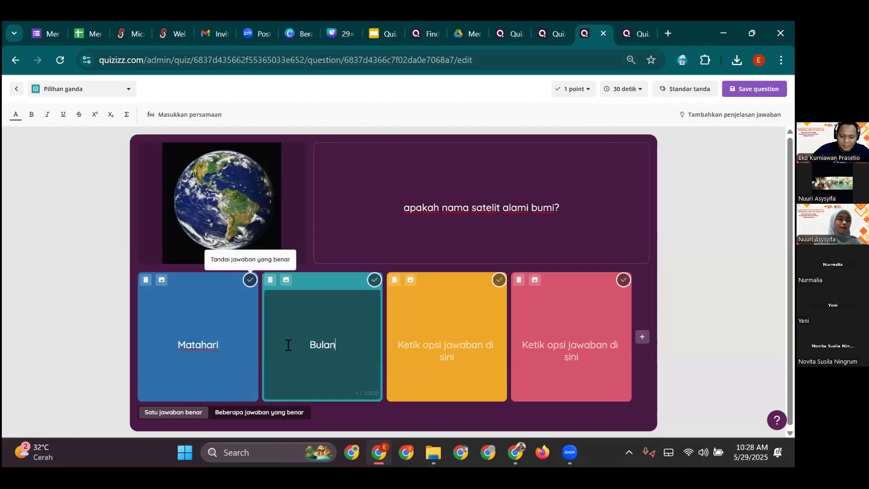
{"action": "left_click", "coordinate": [419, 365]}
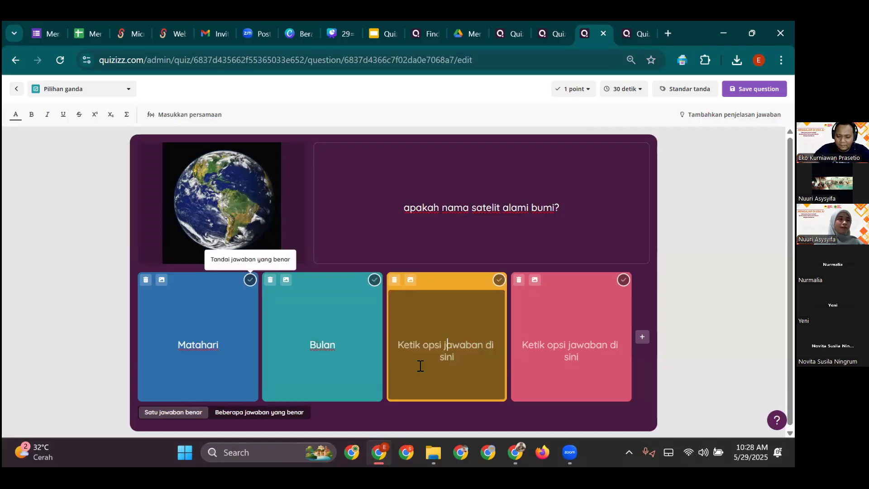
{"action": "type", "text": "Bintang"}
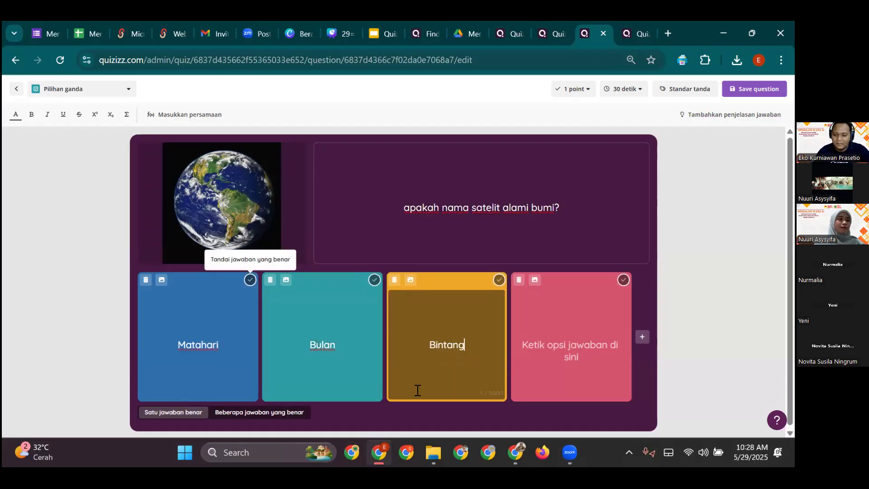
{"action": "left_click", "coordinate": [569, 363]}
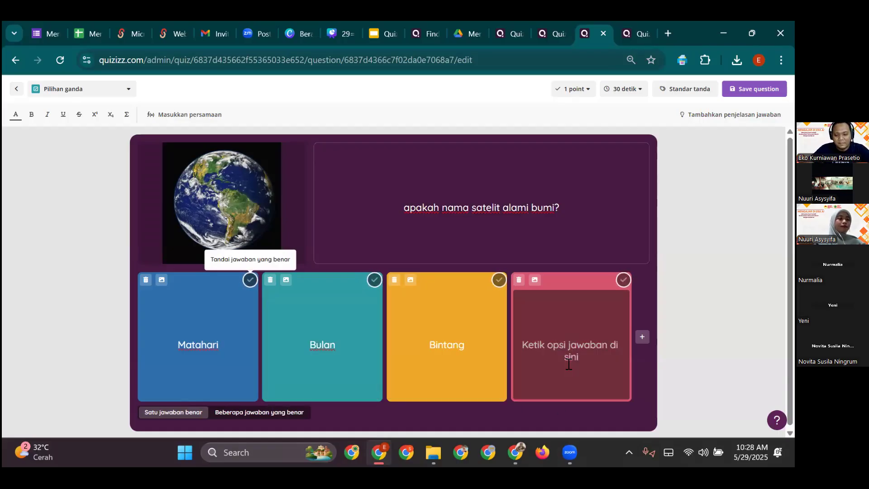
{"action": "type", "text": "Meteor"}
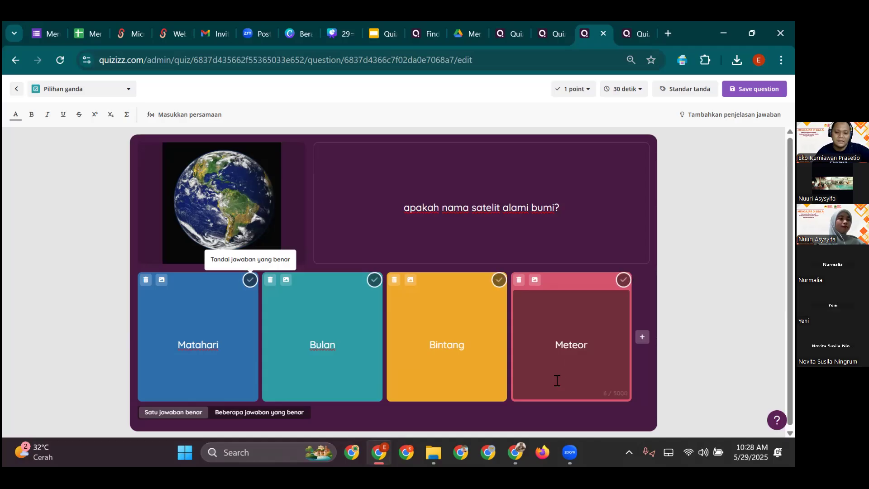
{"action": "left_click", "coordinate": [375, 281]}
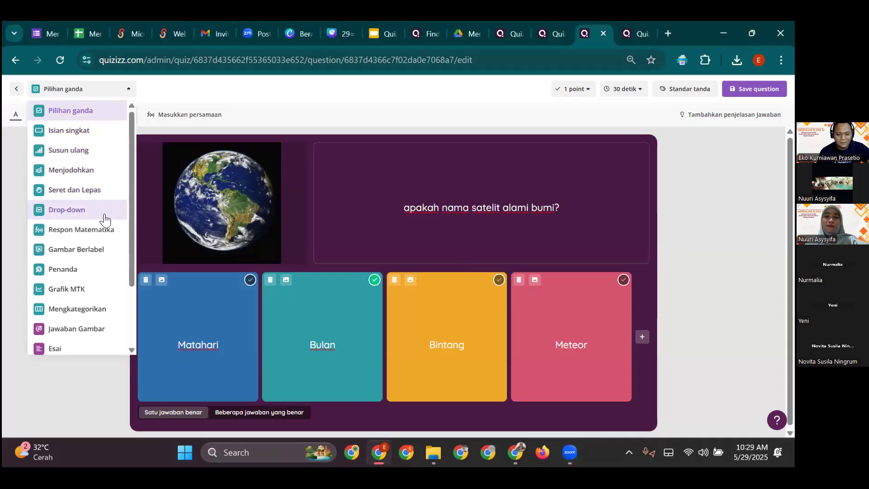
{"action": "scroll", "coordinate": [79, 290], "scroll_direction": "down", "scroll_amount": 3}
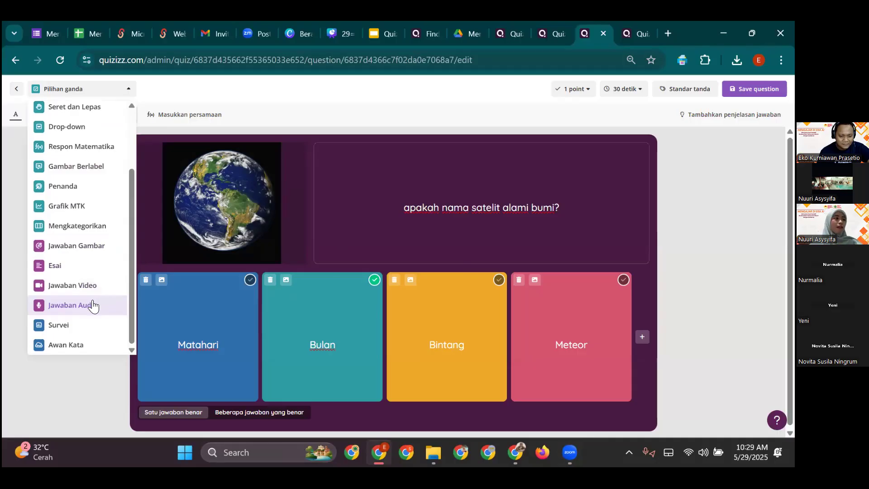
{"action": "scroll", "coordinate": [109, 281], "scroll_direction": "up", "scroll_amount": 3}
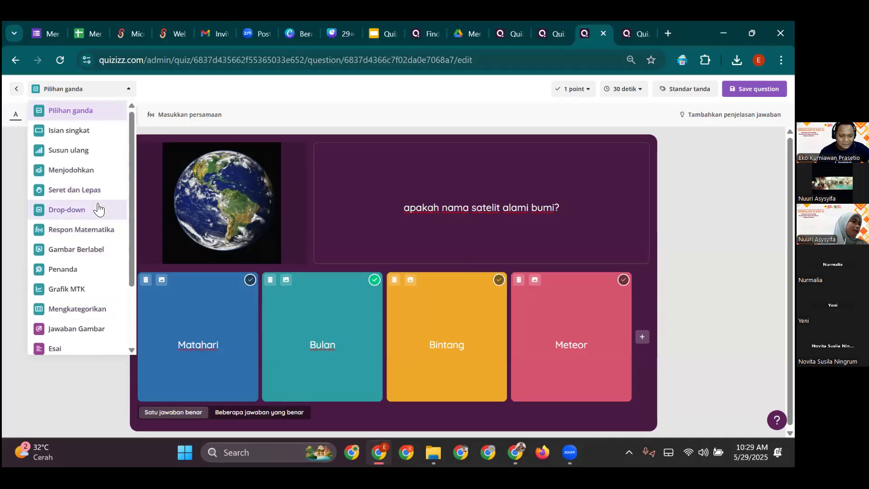
{"action": "scroll", "coordinate": [99, 226], "scroll_direction": "down", "scroll_amount": 2}
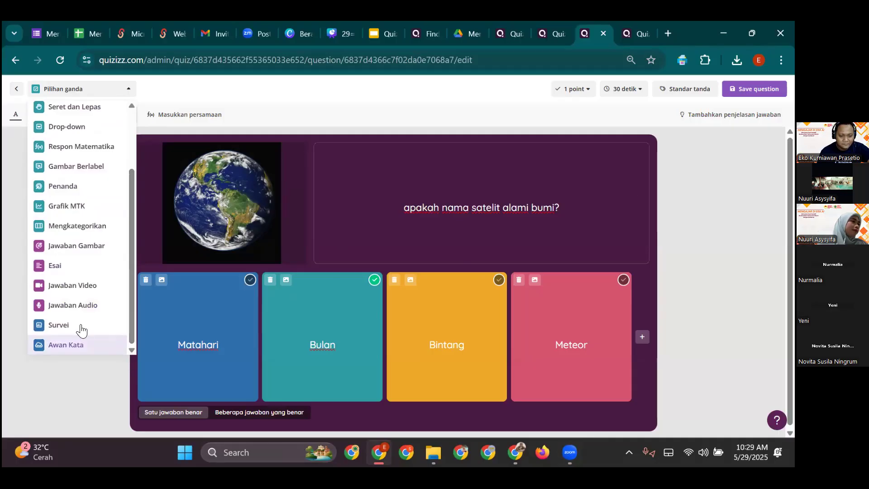
{"action": "scroll", "coordinate": [73, 311], "scroll_direction": "up", "scroll_amount": 1}
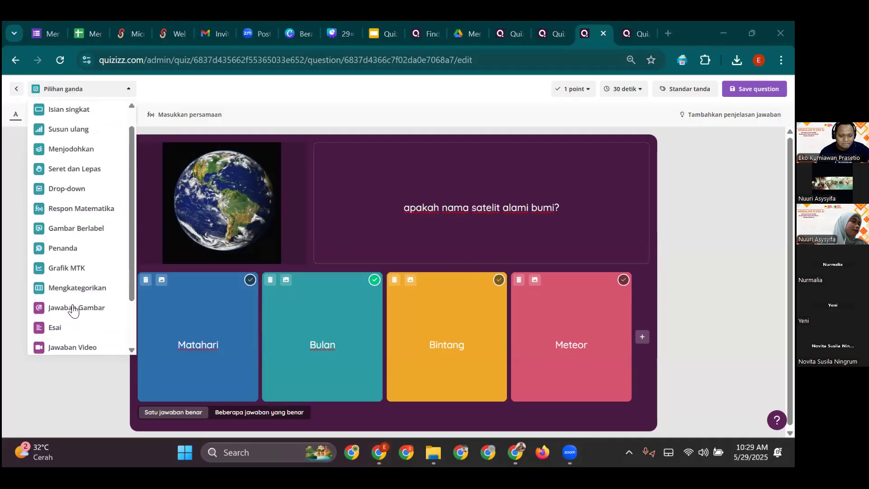
{"action": "scroll", "coordinate": [74, 311], "scroll_direction": "up", "scroll_amount": 1}
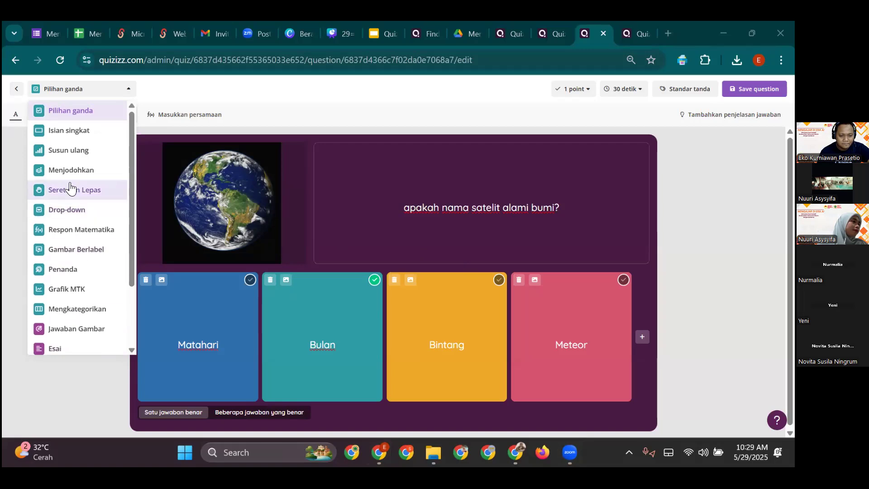
{"action": "left_click", "coordinate": [394, 177]}
{"action": "left_click", "coordinate": [109, 92]}
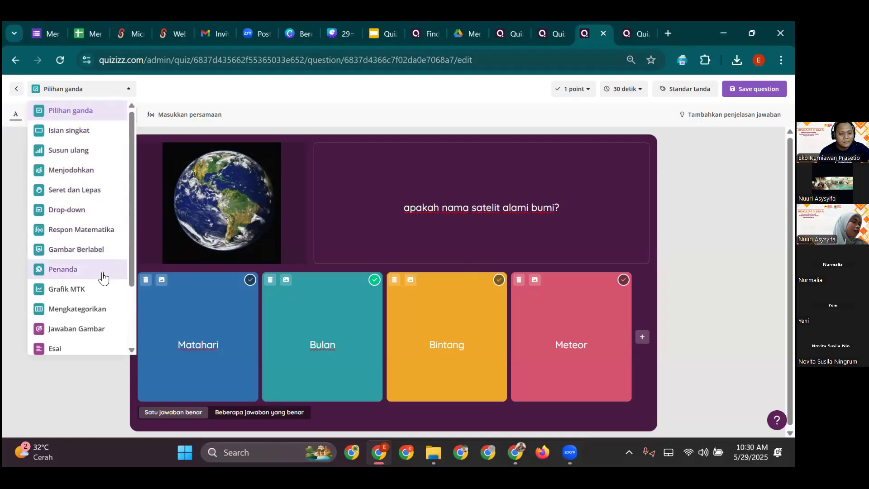
{"action": "scroll", "coordinate": [103, 285], "scroll_direction": "down", "scroll_amount": 2}
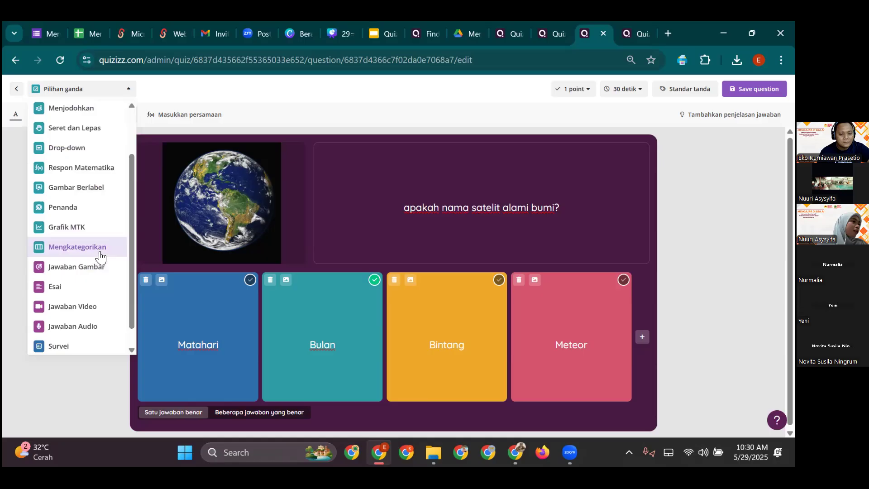
{"action": "scroll", "coordinate": [97, 277], "scroll_direction": "down", "scroll_amount": 1}
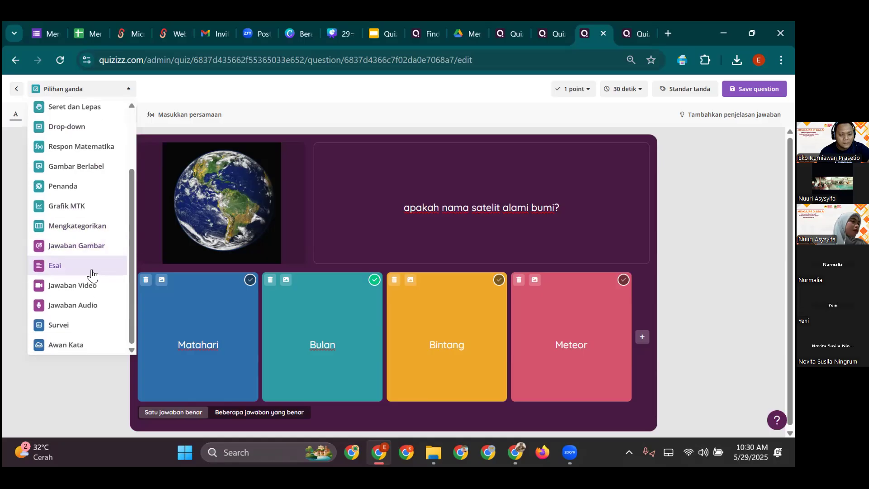
{"action": "left_click", "coordinate": [227, 168]}
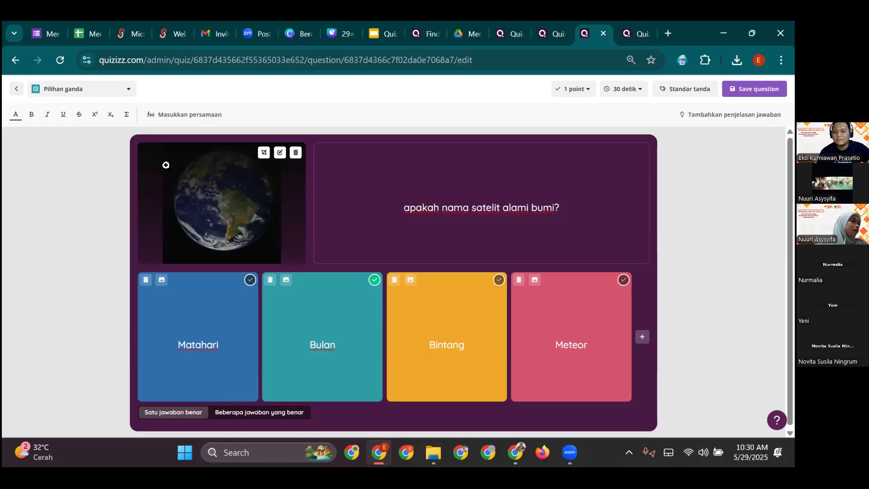
- Discard the current question and create a new Penilaian from scratch with a Multi-pilih question
{"action": "left_click", "coordinate": [15, 90]}
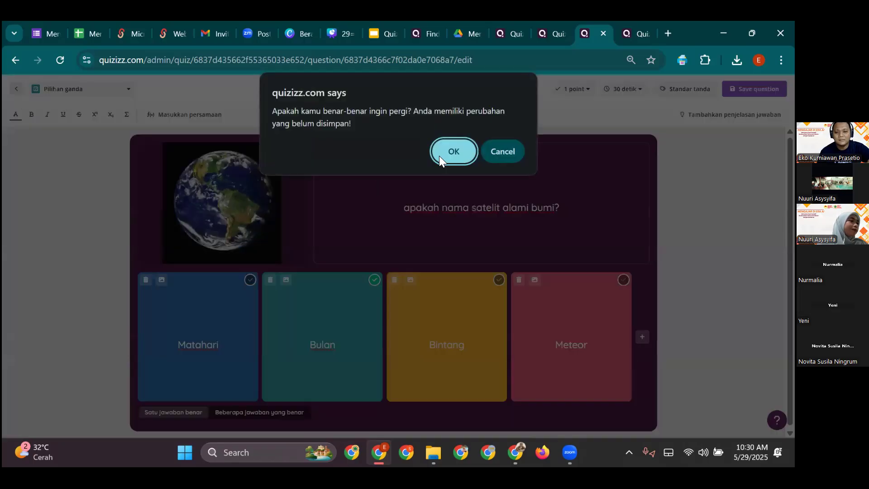
{"action": "left_click", "coordinate": [453, 152]}
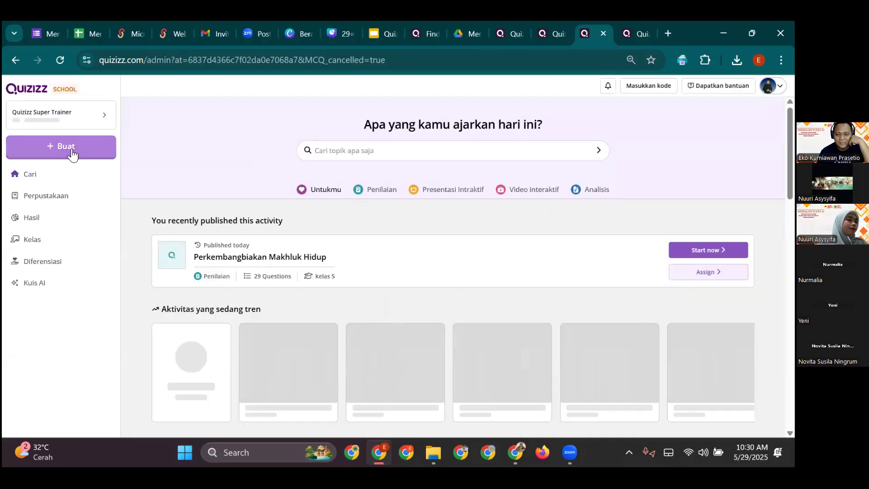
{"action": "left_click", "coordinate": [63, 153]}
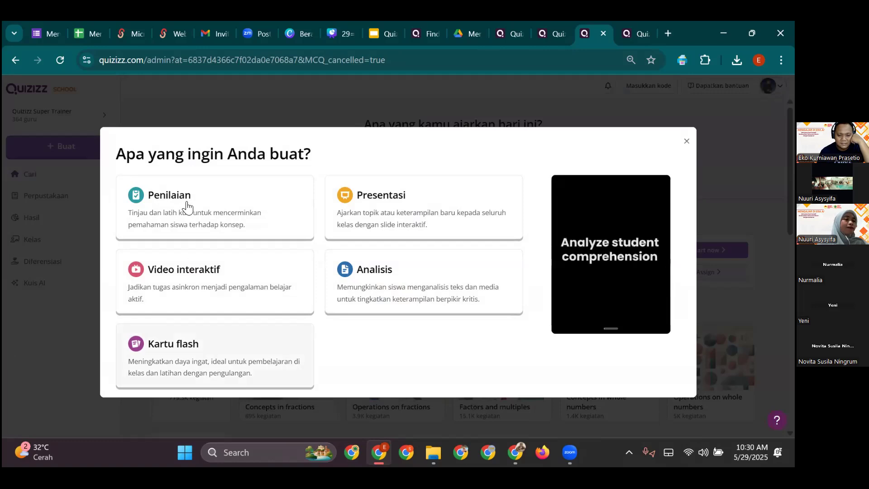
{"action": "left_click", "coordinate": [298, 247]}
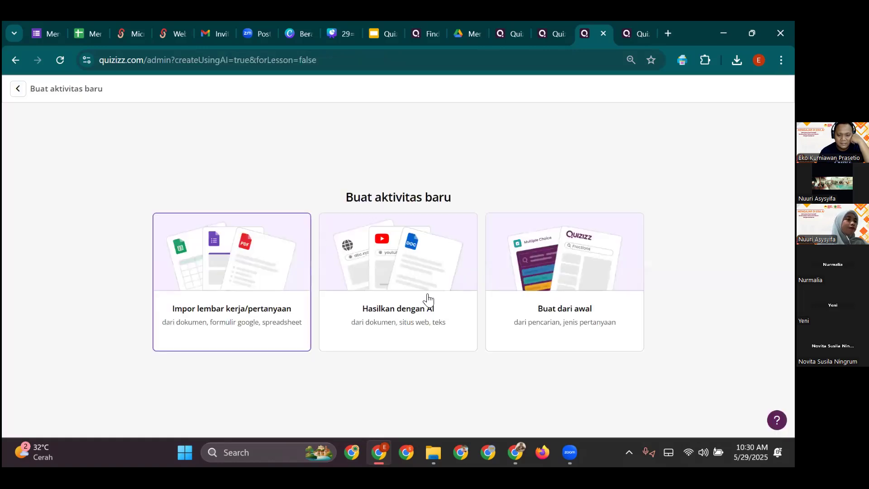
{"action": "left_click", "coordinate": [607, 305]}
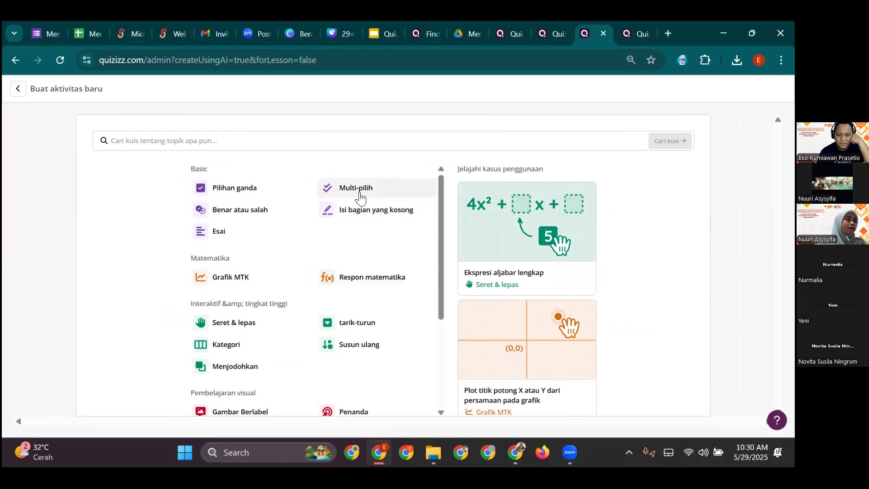
{"action": "left_click", "coordinate": [359, 190]}
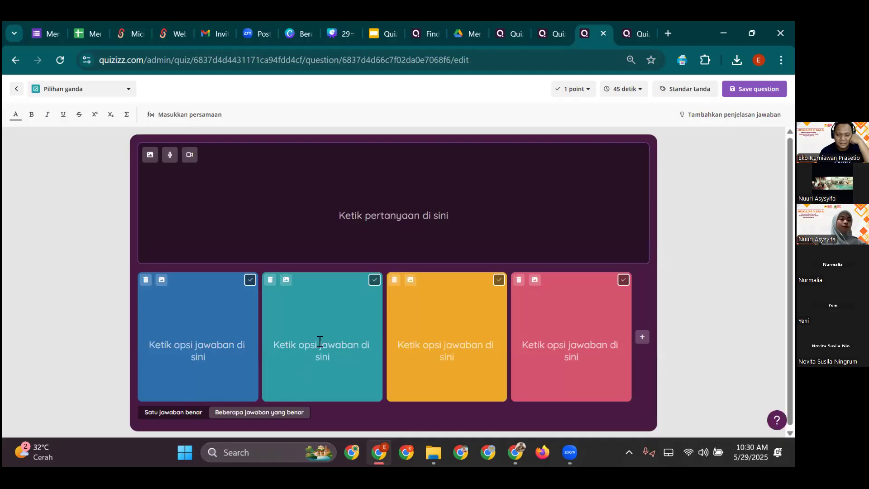
- Allow multiple correct answers and enter 'berikut ini adalah contoh perkembangbiakan pada hewan, kecuali...'
{"action": "left_click", "coordinate": [286, 416]}
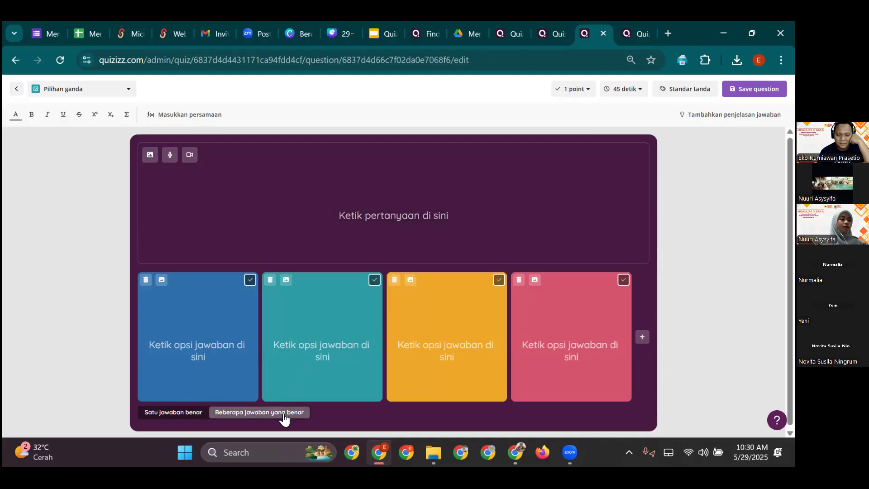
{"action": "left_click", "coordinate": [175, 413]}
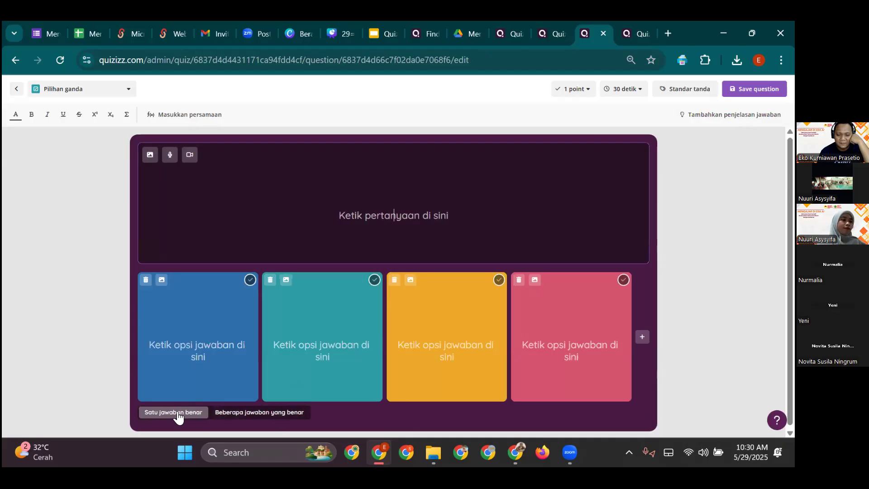
{"action": "left_click", "coordinate": [253, 414]}
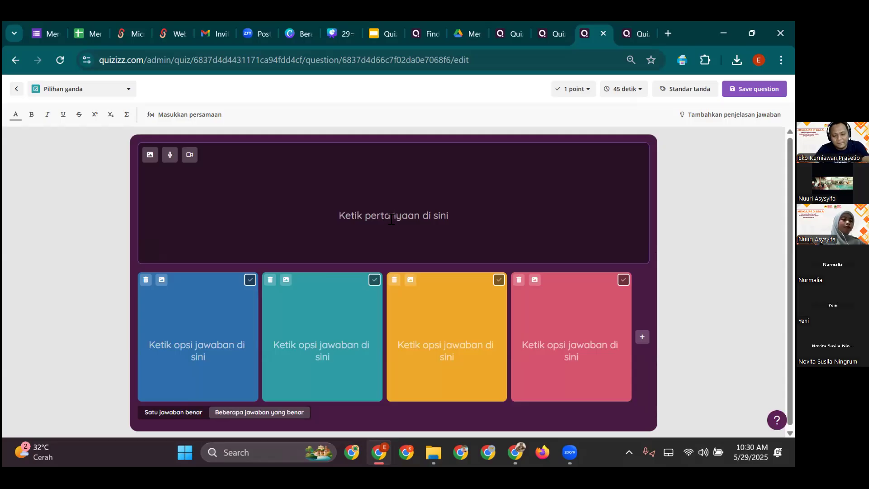
{"action": "type", "text": "berikut ini adalah contoh perkembangbiakan pada hewa"}
{"action": "type", "text": "n"}
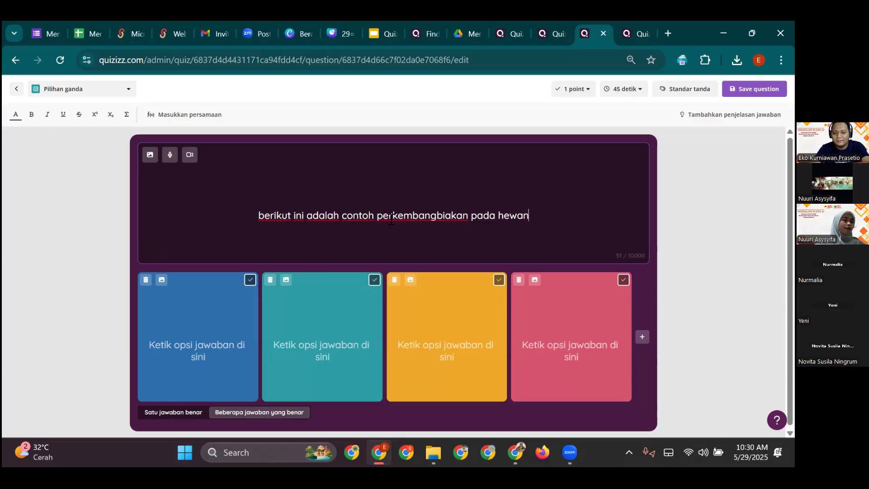
{"action": "key", "text": "BackSpace"}
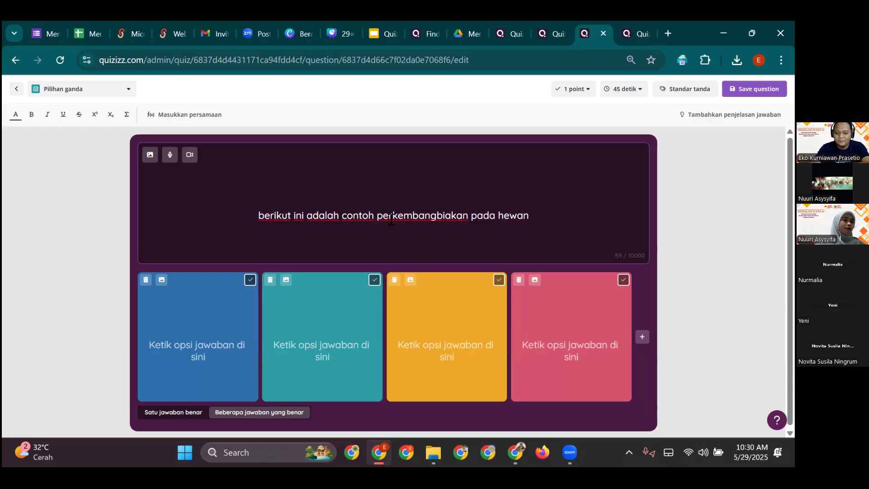
{"action": "type", "text": ", kec"}
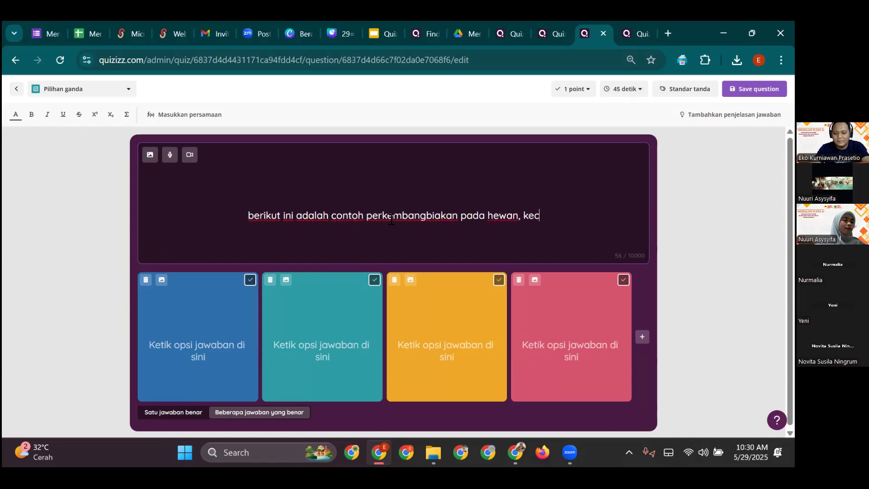
{"action": "type", "text": "uali..."}
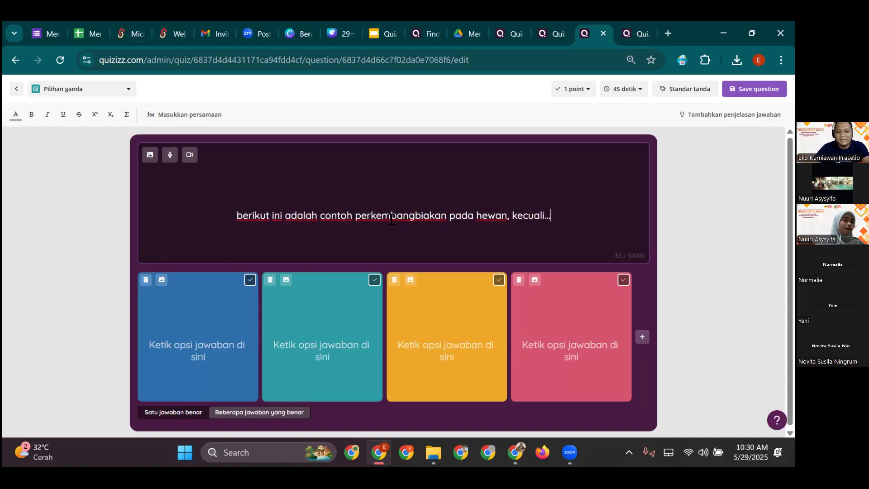
{"action": "left_click", "coordinate": [195, 287]}
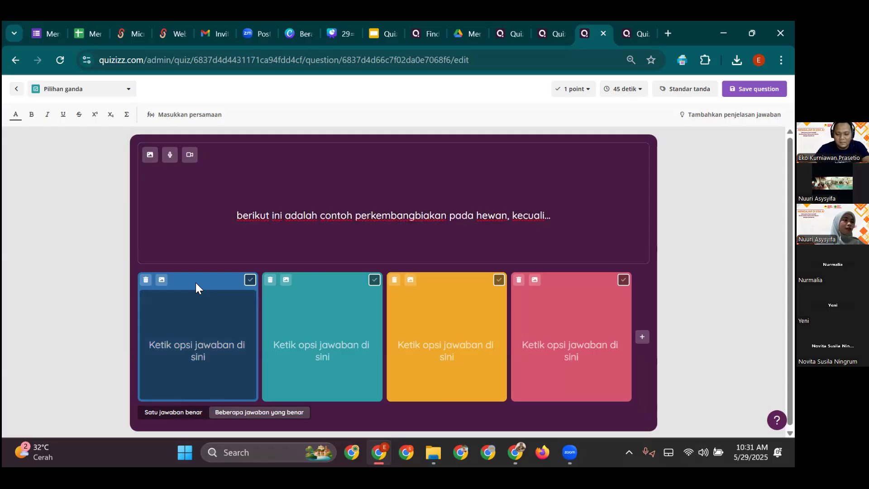
- Enter answers Ovipar, Vivipar, Ovovivipar and Metamorfosis, marking Ovipar and Vivipar correct
{"action": "type", "text": "Ovipar"}
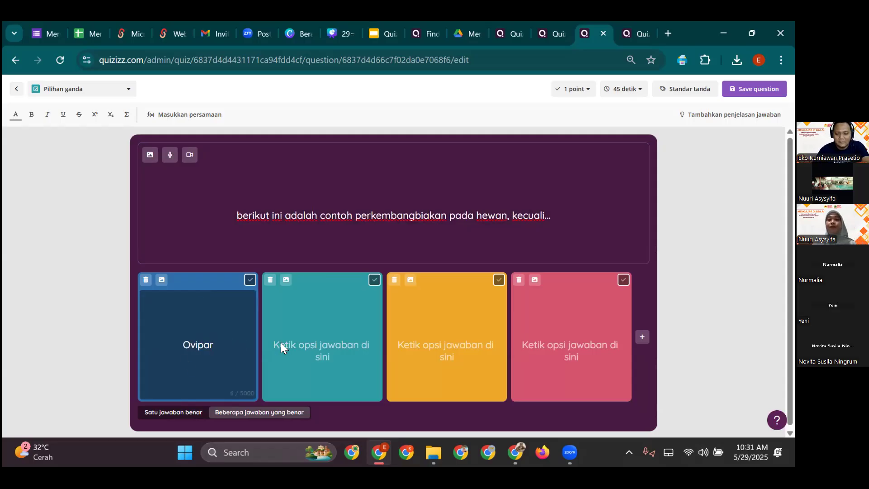
{"action": "left_click", "coordinate": [281, 342]}
{"action": "type", "text": "Vivipar"}
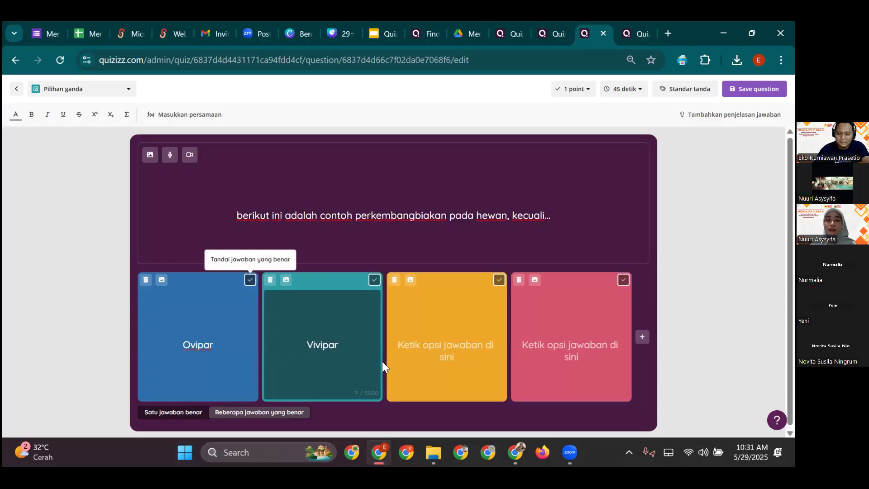
{"action": "left_click", "coordinate": [448, 355]}
{"action": "type", "text": "Ovovivi"}
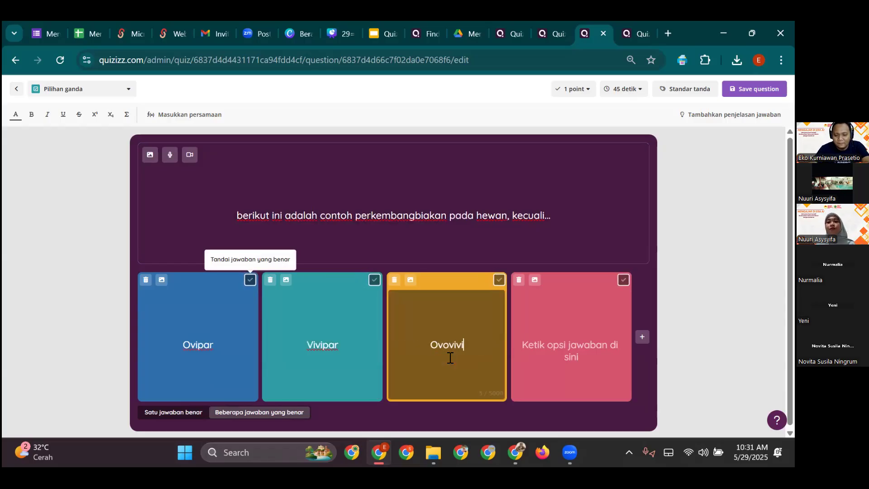
{"action": "type", "text": "par"}
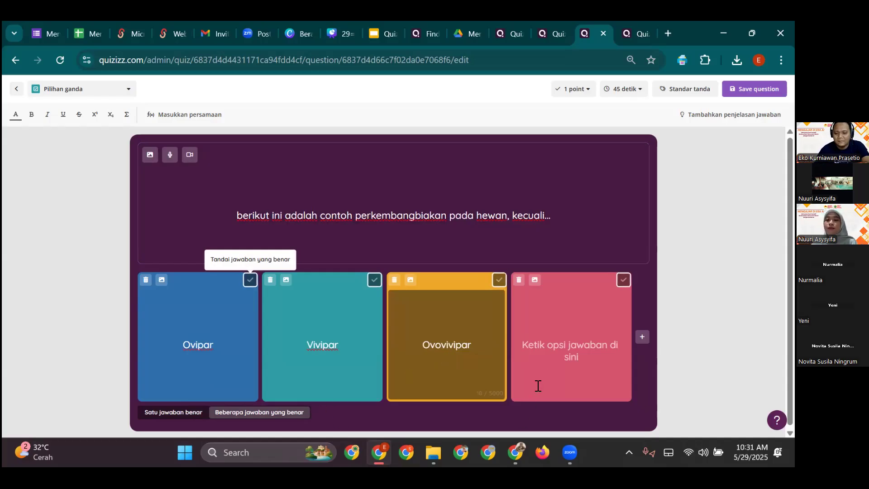
{"action": "left_click", "coordinate": [552, 357]}
{"action": "type", "text": "Memb"}
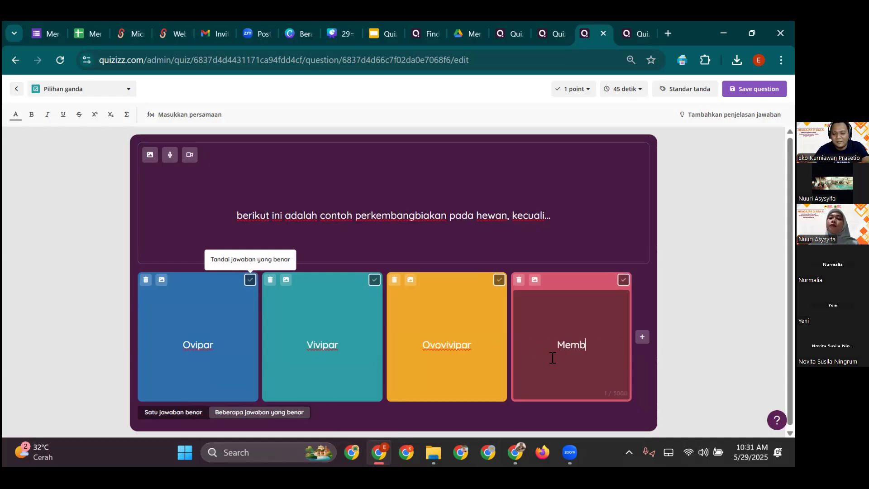
{"action": "key", "text": "BackSpace"}
{"action": "key", "text": "BackSpace"}
{"action": "key", "text": "BackSpace"}
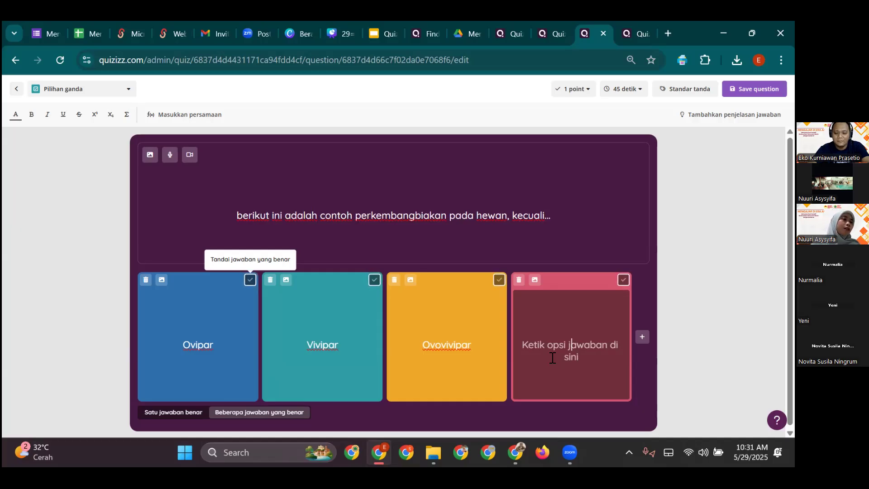
{"action": "type", "text": "Metamor"}
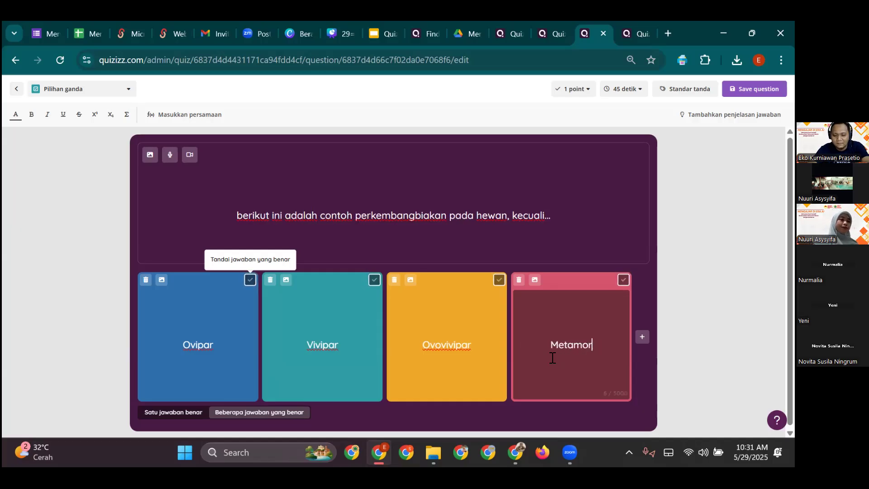
{"action": "type", "text": "fosis"}
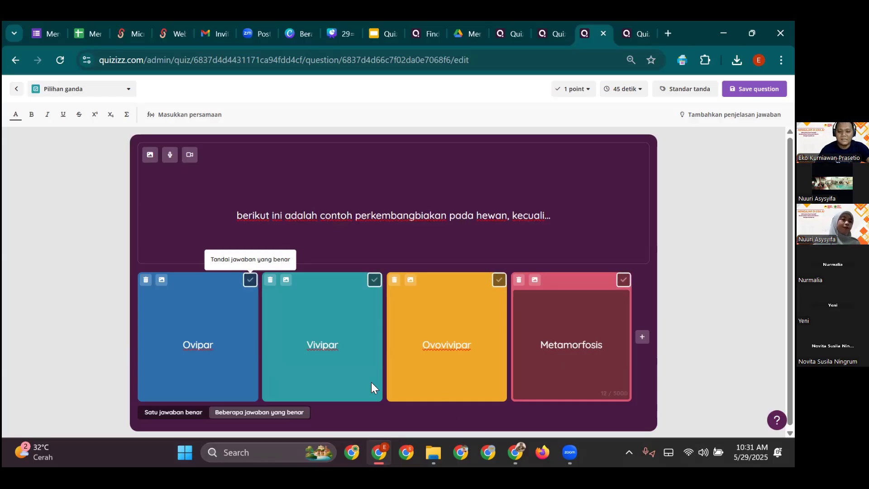
{"action": "left_click", "coordinate": [374, 280]}
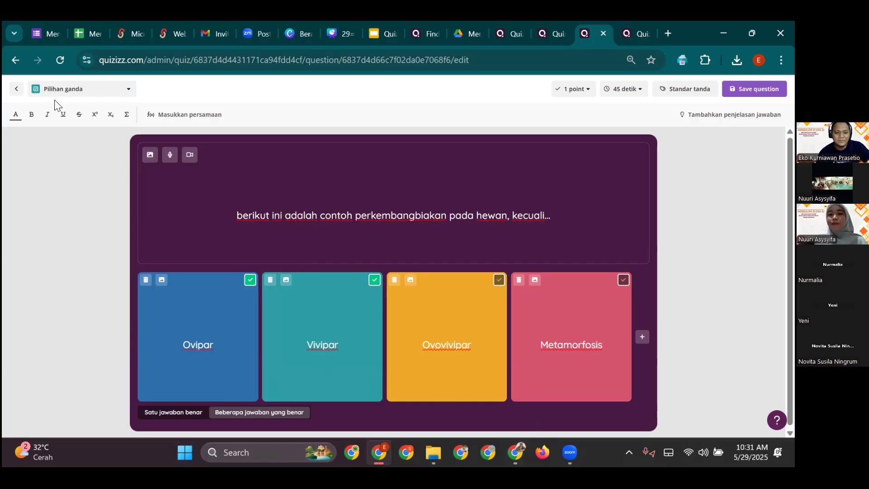
- Change the question type to Menjodohkan and start editing the Ovipar matching pair
{"action": "left_click", "coordinate": [129, 90]}
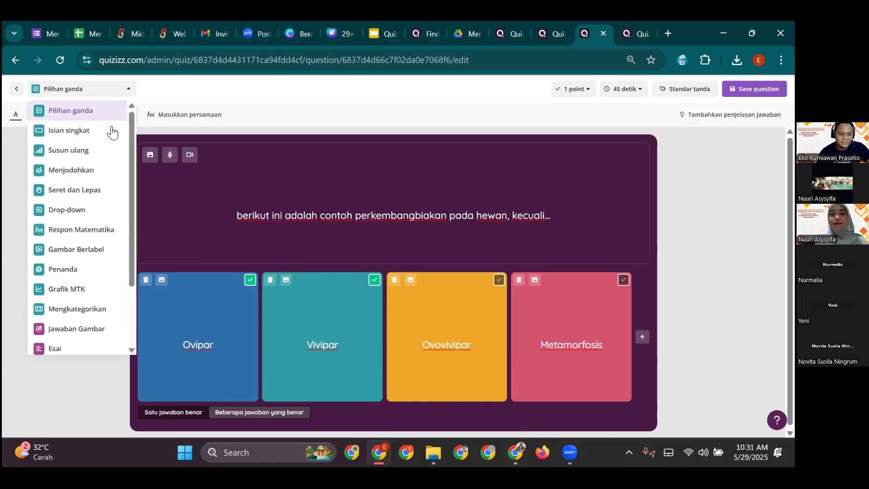
{"action": "left_click", "coordinate": [82, 170]}
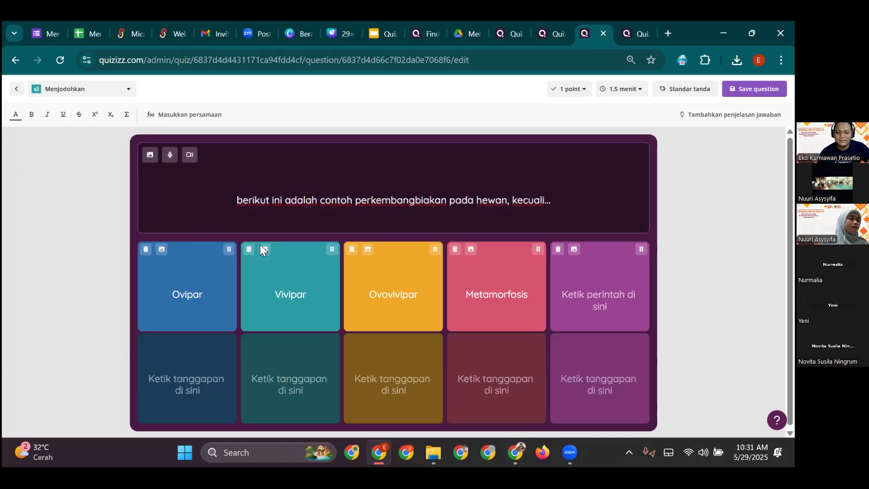
{"action": "left_click", "coordinate": [194, 377]}
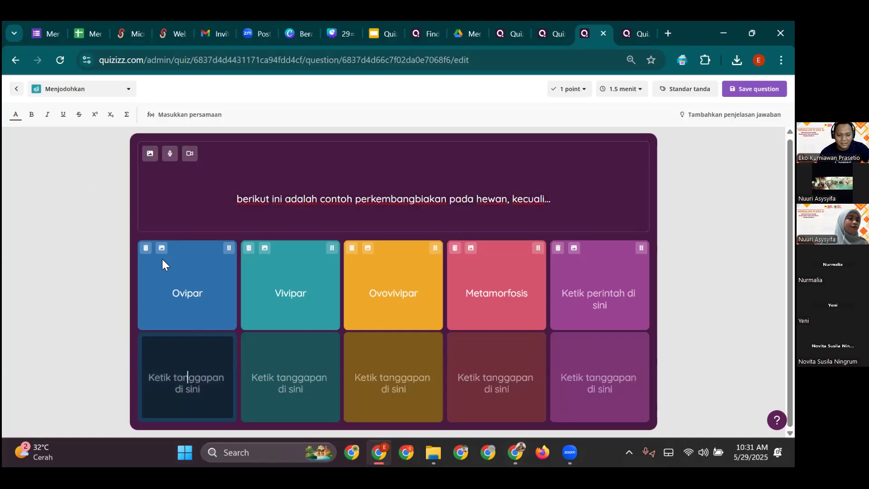
{"action": "left_click", "coordinate": [193, 293]}
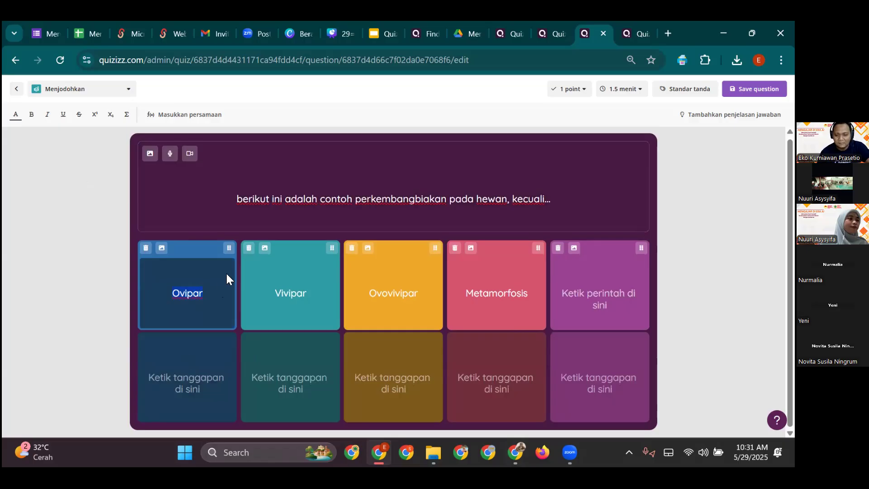
- Move 'Ovipar' out of the first prompt card into the first response box
{"action": "key", "text": "BackSpace"}
{"action": "left_click", "coordinate": [184, 360]}
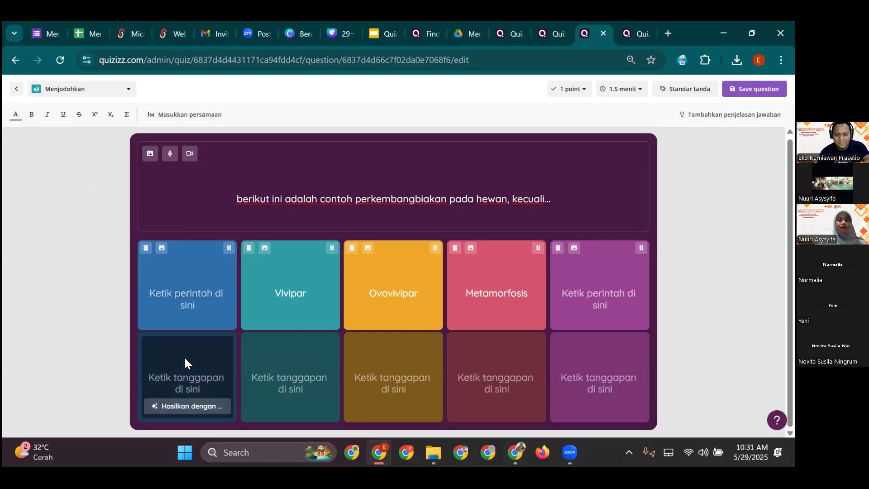
{"action": "type", "text": "Ovipar"}
- Search online images for 'ayam' for the first prompt card and try picking a rooster
{"action": "left_click", "coordinate": [162, 248]}
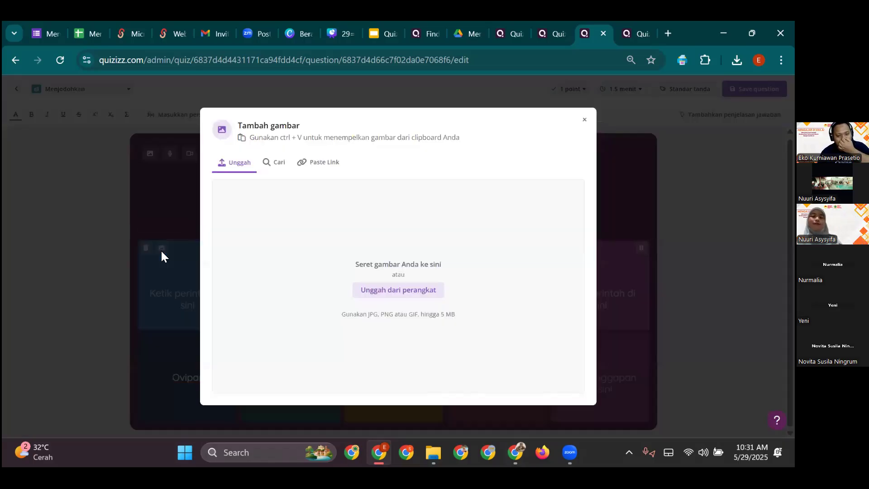
{"action": "left_click", "coordinate": [268, 163]}
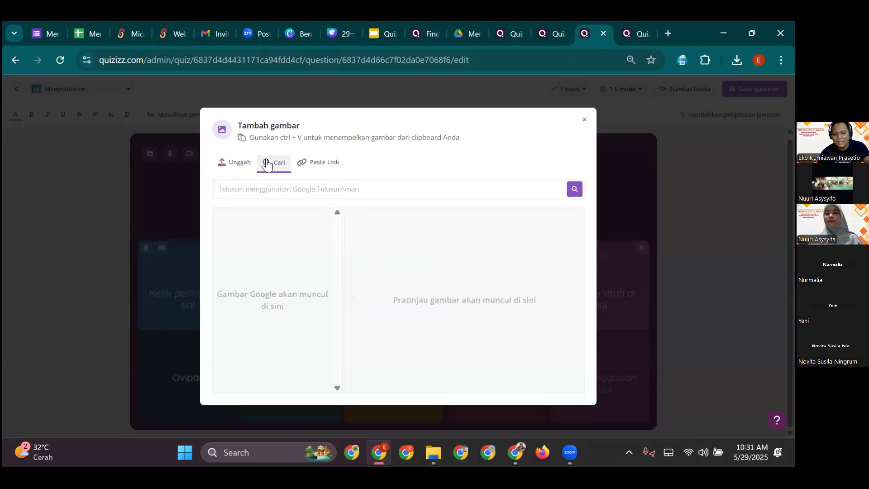
{"action": "left_click", "coordinate": [281, 190]}
{"action": "type", "text": "ayam"}
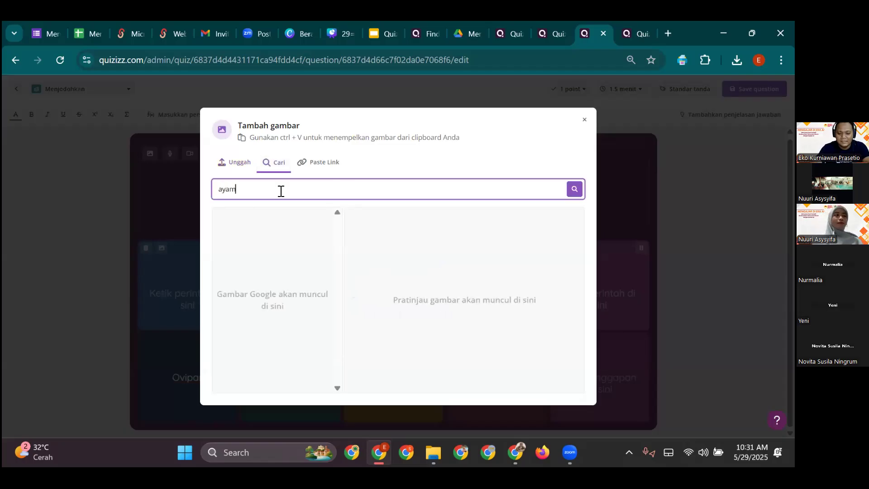
{"action": "key", "text": "Return"}
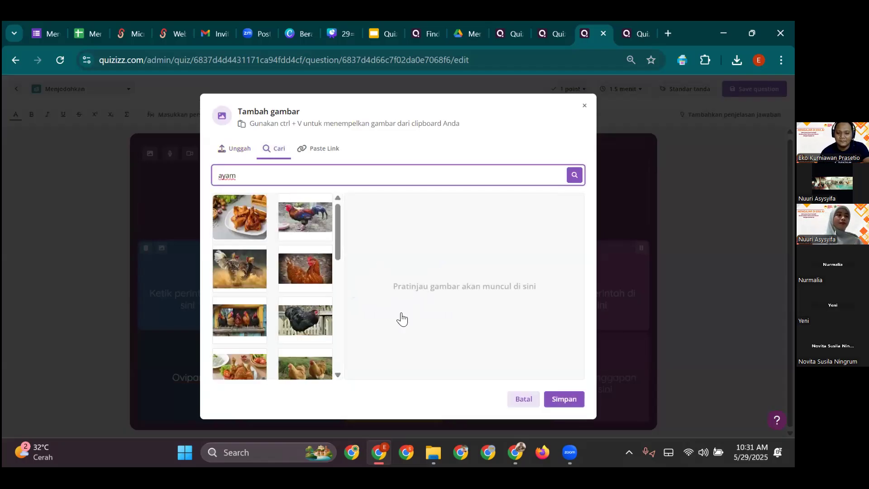
{"action": "left_click", "coordinate": [306, 222]}
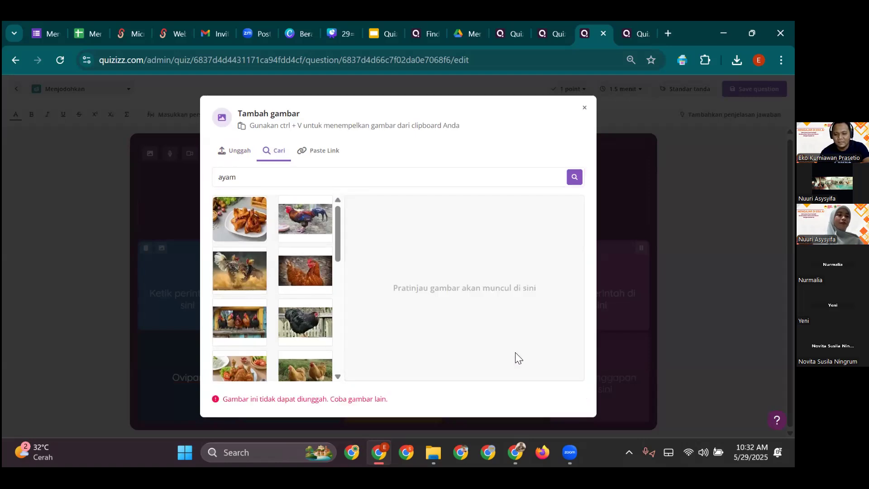
{"action": "left_click", "coordinate": [311, 234]}
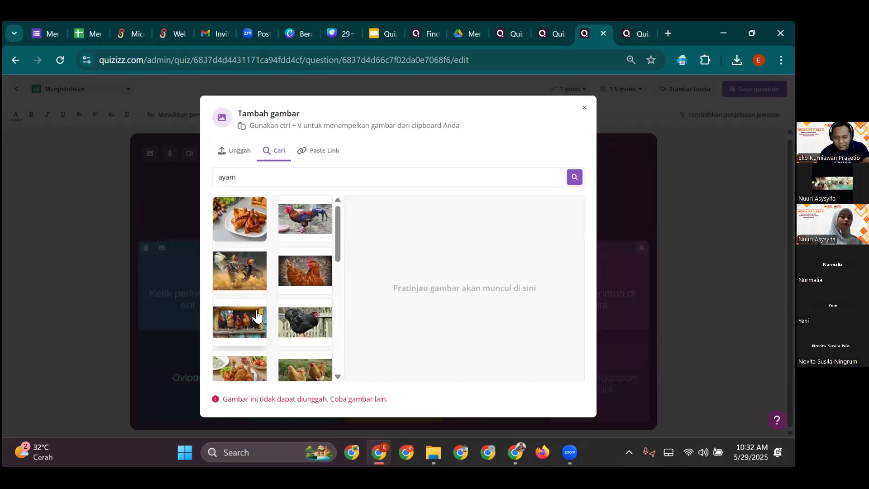
- Refine the search to 'ayam jantan', choose the first rooster image and save it
{"action": "scroll", "coordinate": [249, 334], "scroll_direction": "down", "scroll_amount": 5}
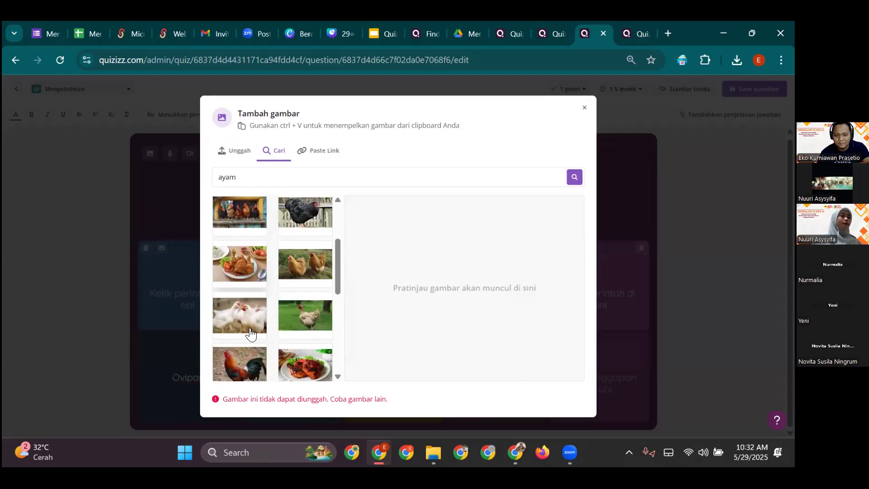
{"action": "left_click", "coordinate": [260, 182]}
{"action": "scroll", "coordinate": [254, 355], "scroll_direction": "down", "scroll_amount": 3}
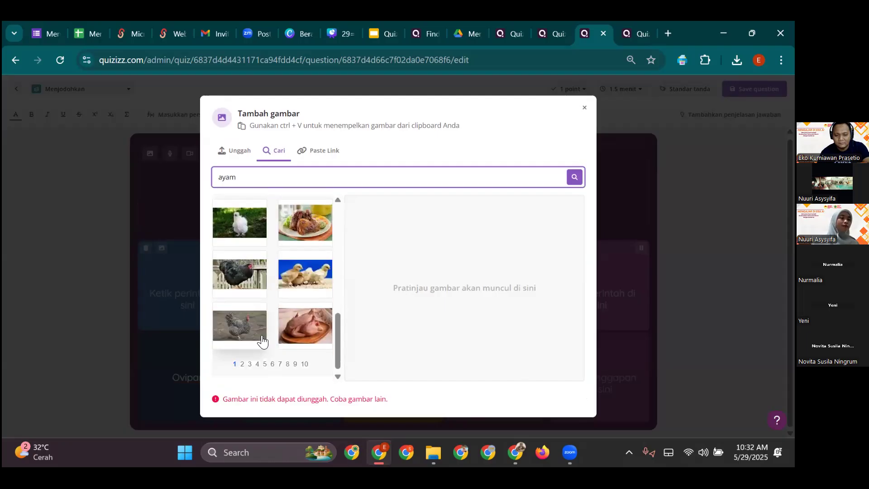
{"action": "left_click", "coordinate": [228, 263]}
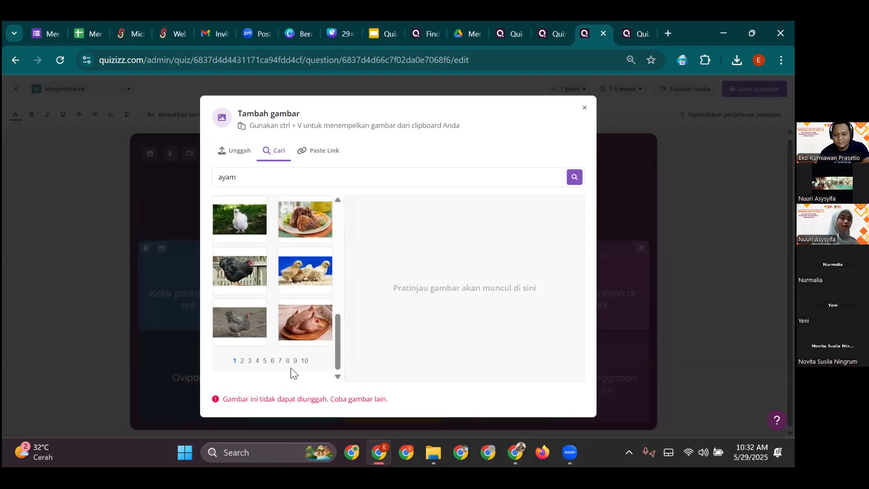
{"action": "left_click", "coordinate": [323, 174]}
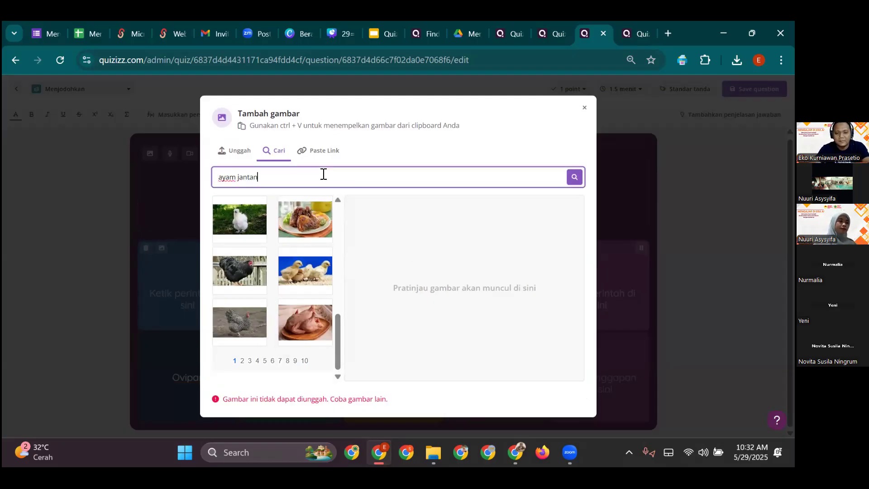
{"action": "type", "text": "jantan"}
{"action": "key", "text": "Return"}
{"action": "left_click", "coordinate": [259, 229]}
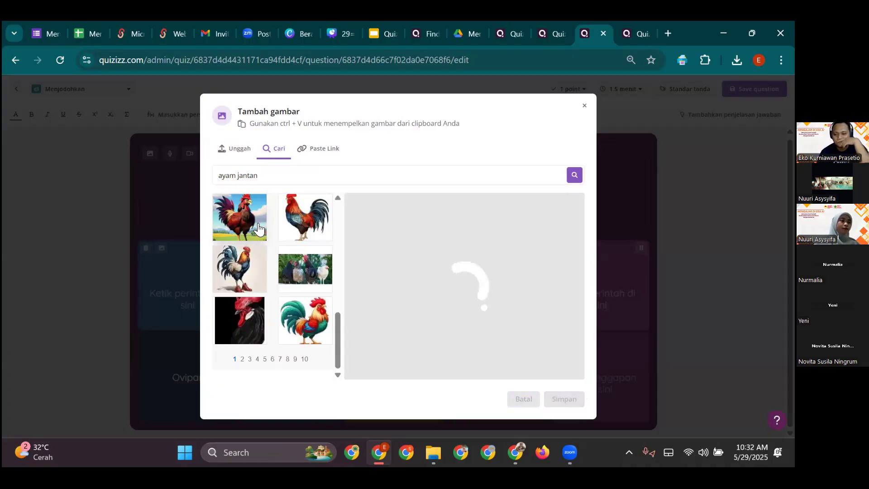
{"action": "left_click", "coordinate": [579, 402]}
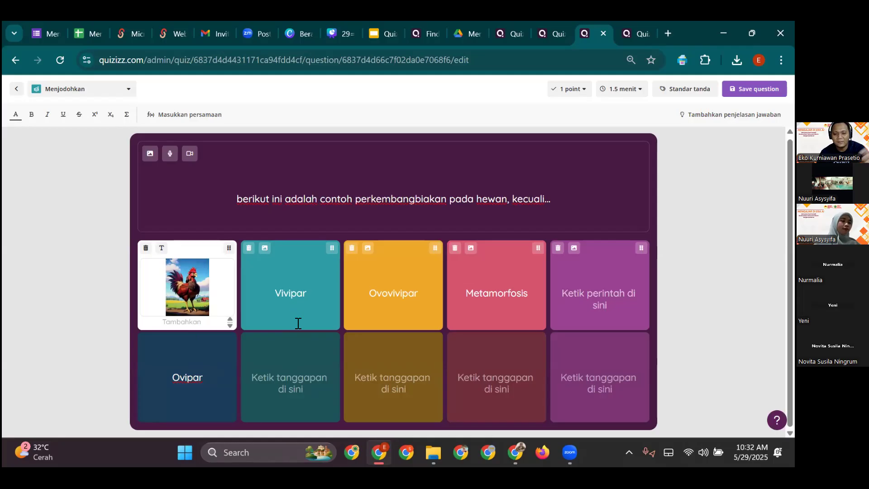
- Cut 'Vivipar' from the second prompt card and paste it into the answer card below
{"action": "double_click", "coordinate": [297, 291]}
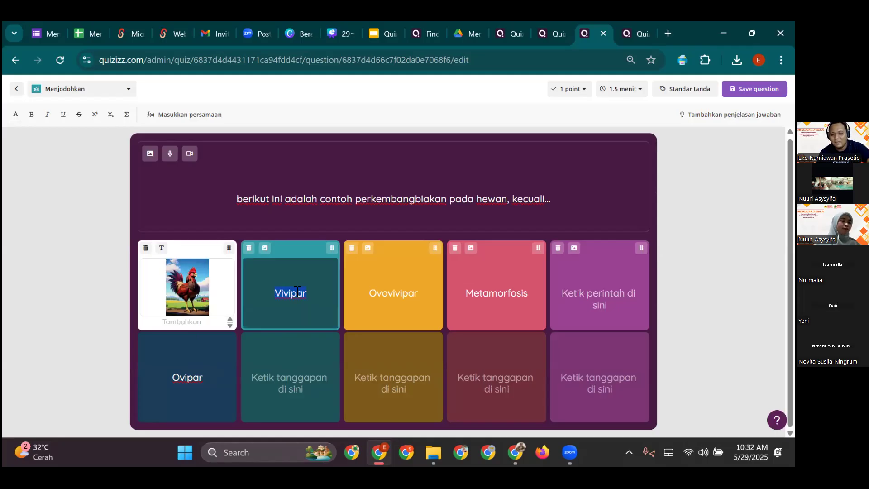
{"action": "key", "text": "ctrl+x"}
{"action": "left_click", "coordinate": [299, 364]}
{"action": "key", "text": "ctrl+v"}
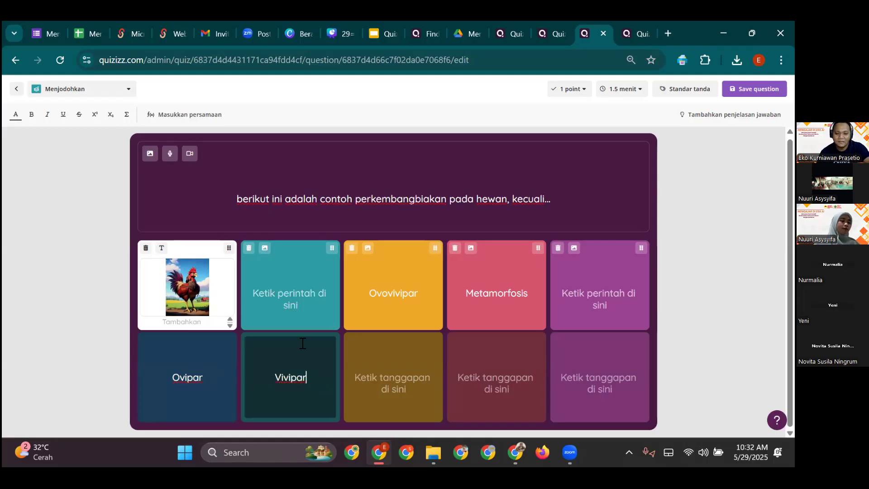
{"action": "left_click", "coordinate": [302, 305]}
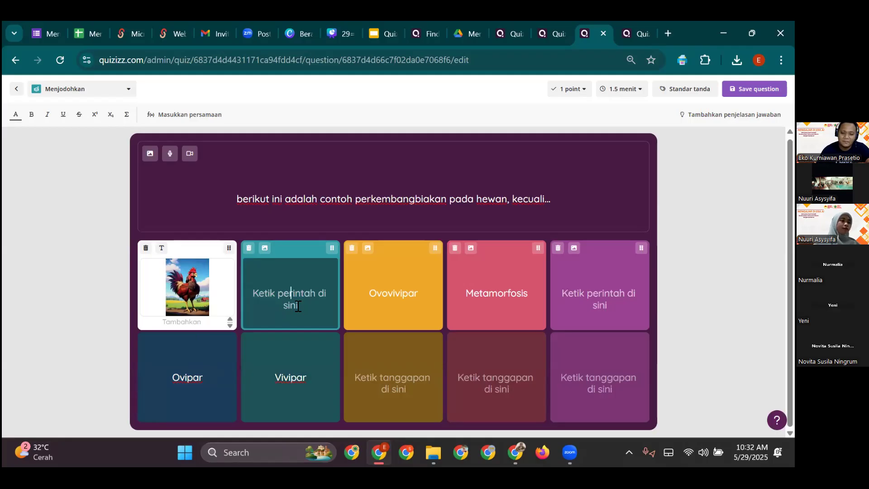
- Search images for 'kambing' and save the brown goat photo into the second prompt card
{"action": "left_click", "coordinate": [265, 248]}
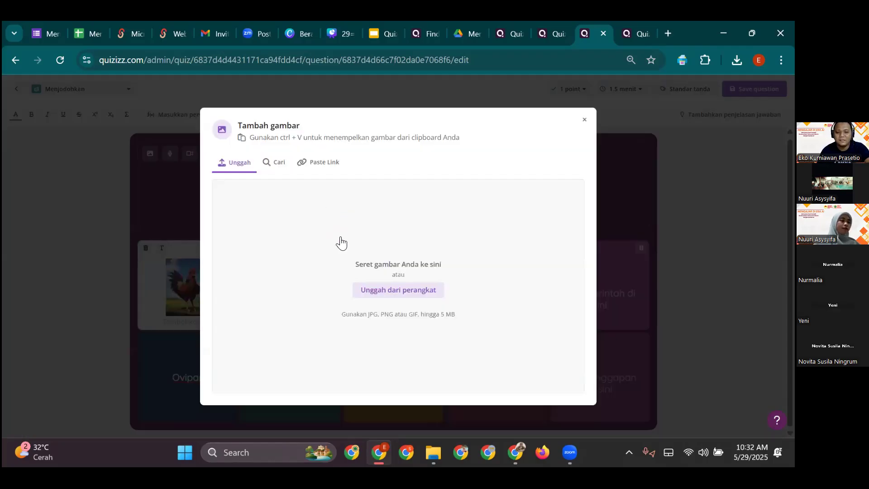
{"action": "left_click", "coordinate": [288, 172]}
{"action": "left_click", "coordinate": [357, 190]}
{"action": "type", "text": "kambing"}
{"action": "key", "text": "Return"}
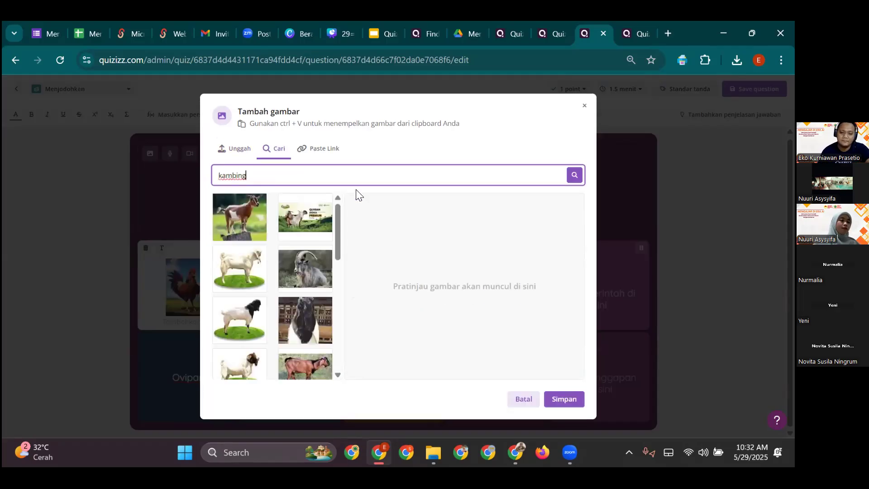
{"action": "left_click", "coordinate": [244, 266]}
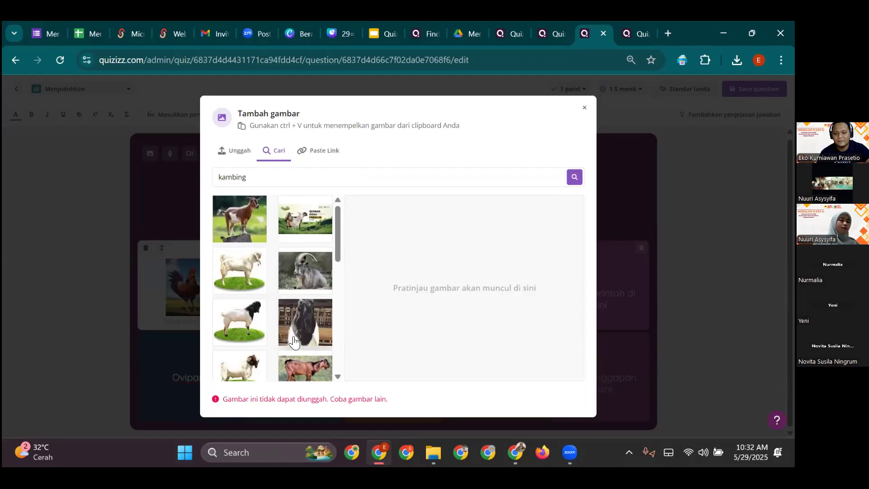
{"action": "scroll", "coordinate": [310, 355], "scroll_direction": "down", "scroll_amount": 3}
{"action": "left_click", "coordinate": [239, 299]}
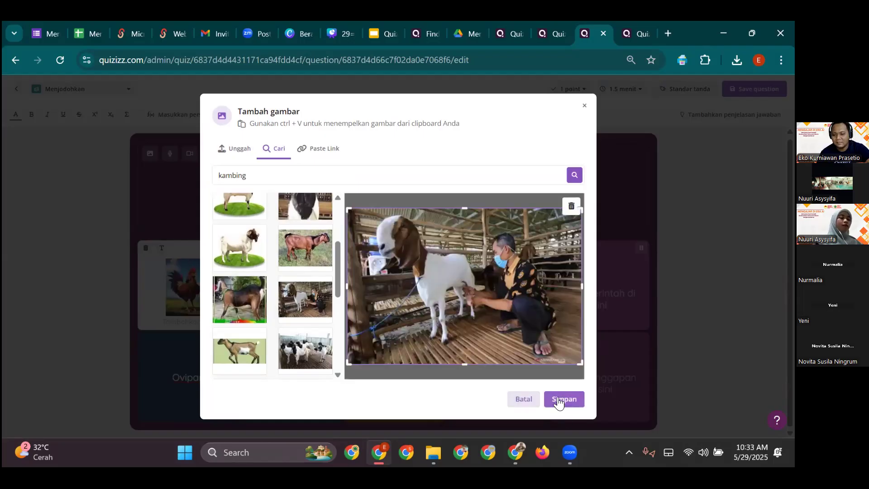
{"action": "left_click", "coordinate": [562, 400]}
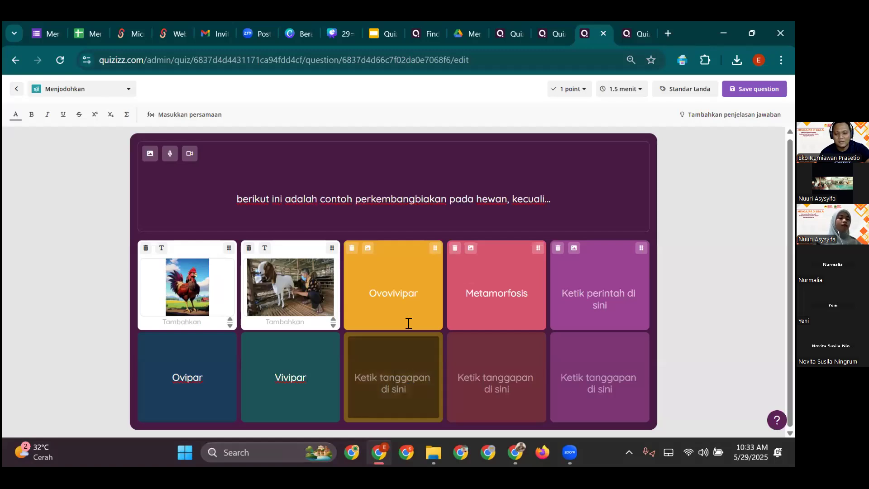
- Move 'Ovovivipar' from the third prompt card into the answer card below
{"action": "left_click", "coordinate": [402, 304]}
{"action": "double_click", "coordinate": [401, 304]}
{"action": "key", "text": "BackSpace"}
{"action": "left_click", "coordinate": [406, 376]}
{"action": "key", "text": "ctrl+v"}
{"action": "left_click", "coordinate": [393, 286]}
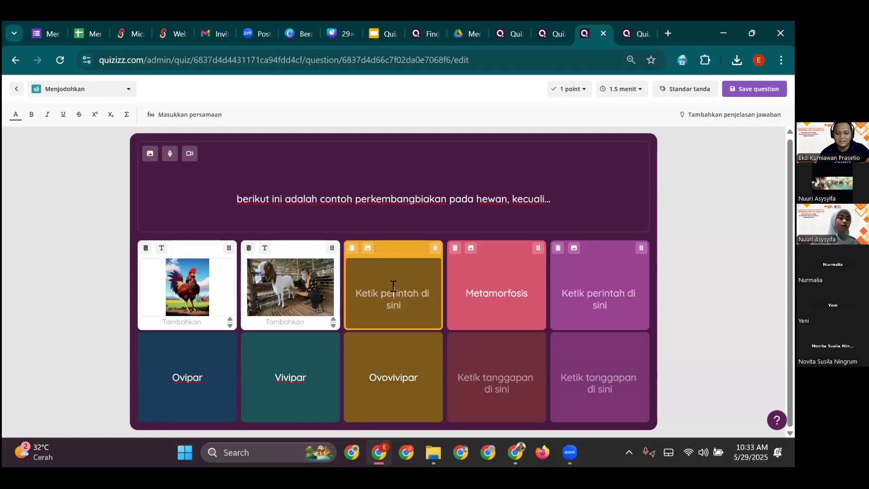
- Search images for 'ular' and save the blue snake photo into the third prompt card
{"action": "left_click", "coordinate": [368, 248]}
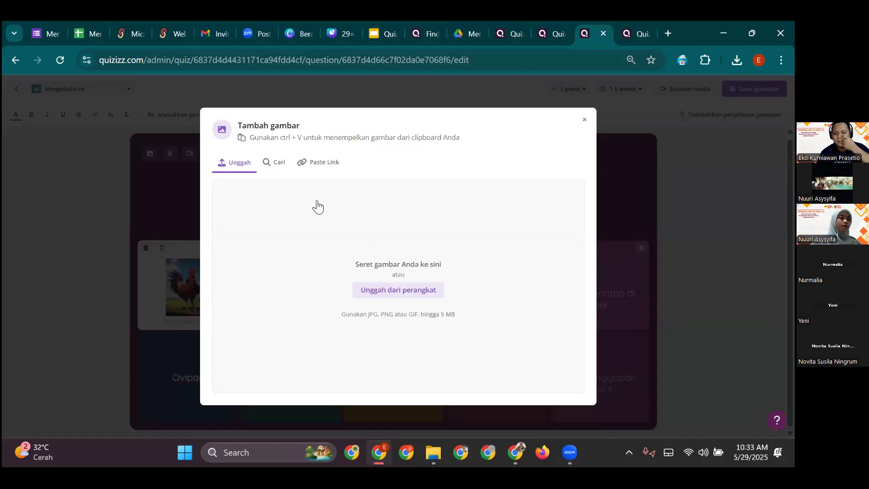
{"action": "left_click", "coordinate": [287, 173]}
{"action": "left_click", "coordinate": [335, 192]}
{"action": "type", "text": "ular"}
{"action": "key", "text": "Return"}
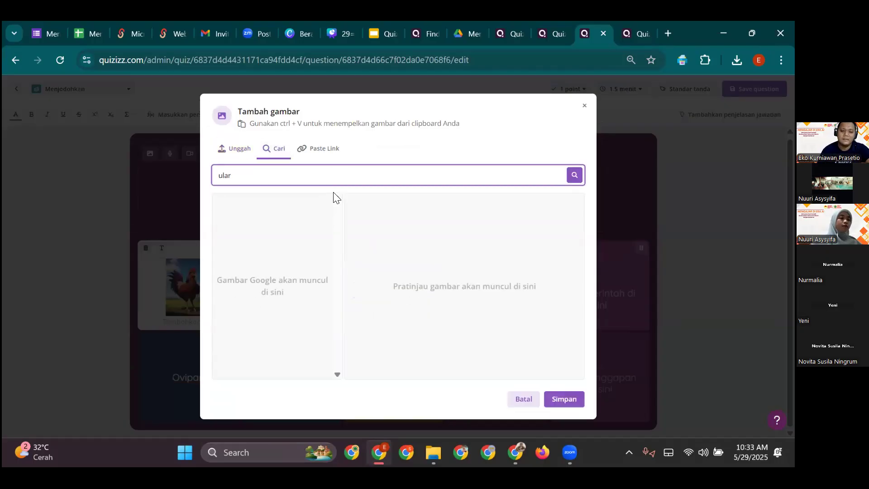
{"action": "left_click", "coordinate": [234, 237]}
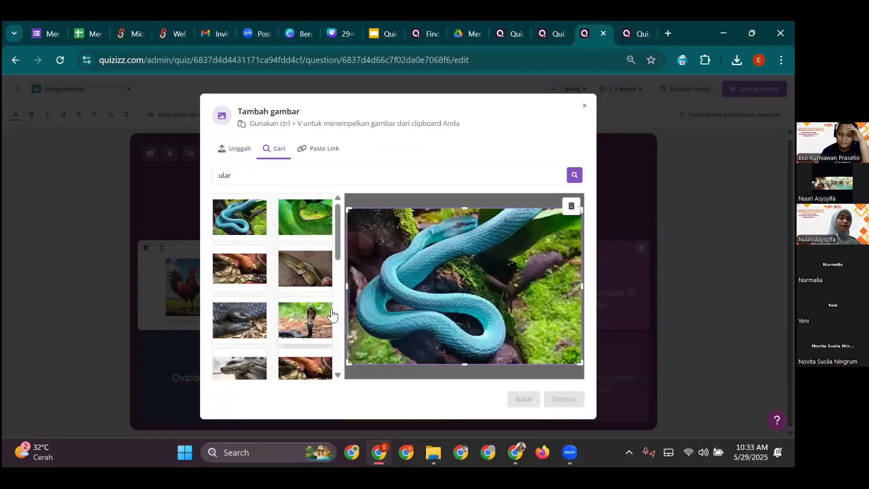
{"action": "left_click", "coordinate": [559, 400]}
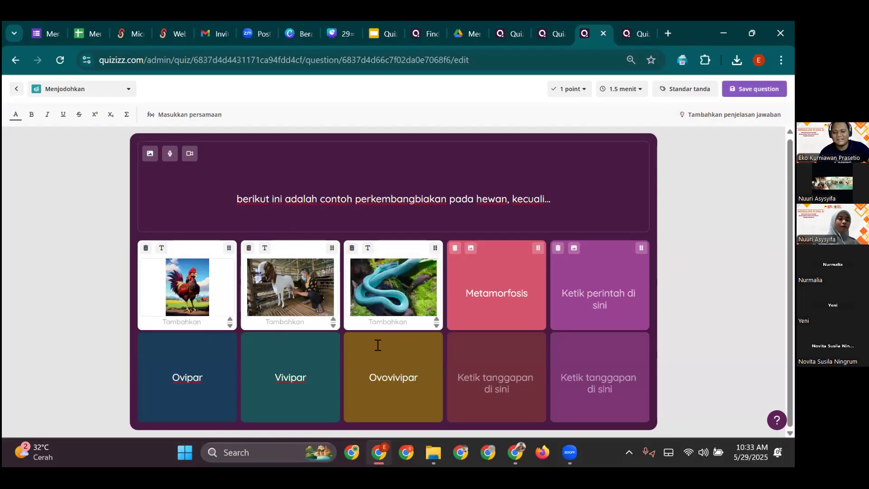
{"action": "mouse_move", "coordinate": [406, 276]}
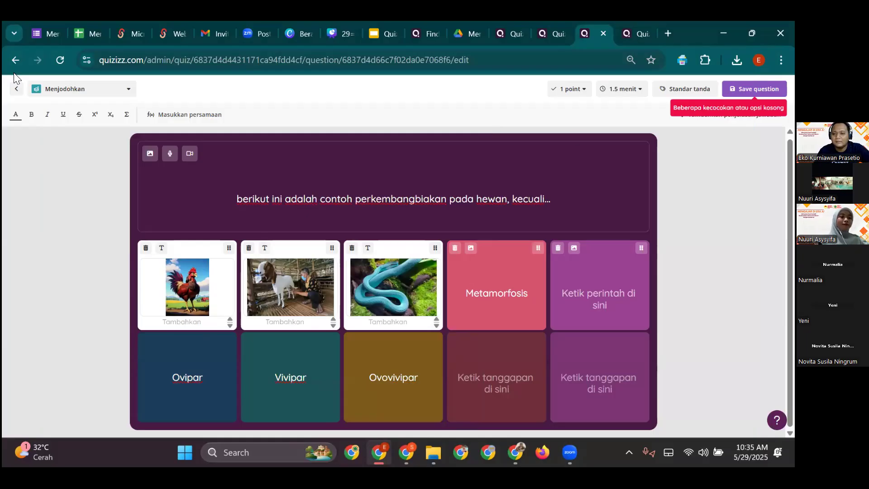
- Close the quiz editor and leave without saving the matching question
{"action": "left_click", "coordinate": [603, 33]}
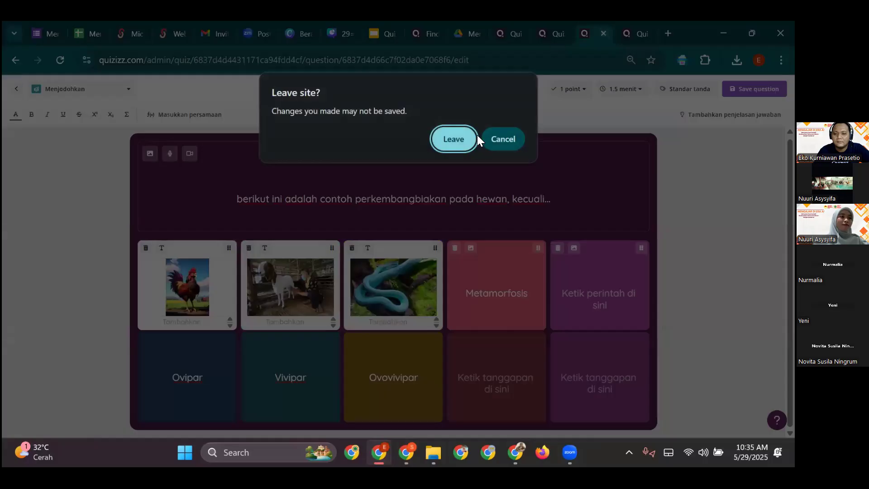
{"action": "left_click", "coordinate": [468, 138]}
{"action": "left_click", "coordinate": [555, 37]}
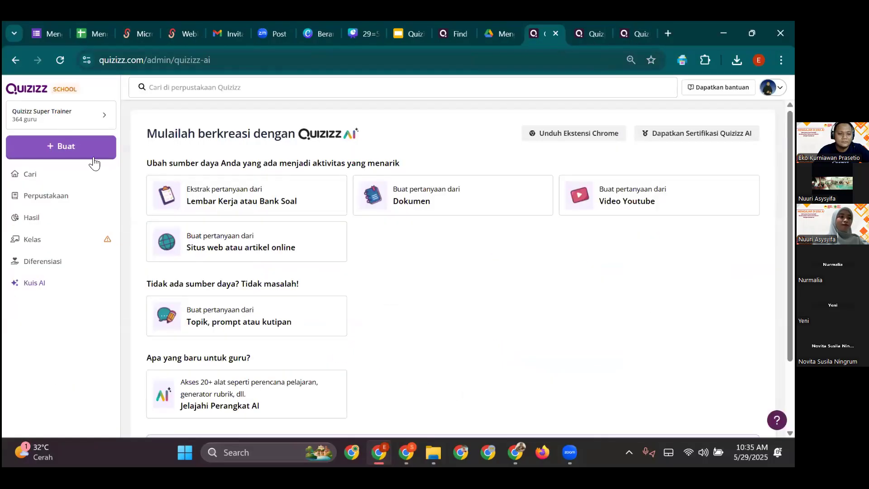
- From the Quizizz home, go to Kuis AI and open Jelajahi Perangkat AI
{"action": "left_click", "coordinate": [40, 96]}
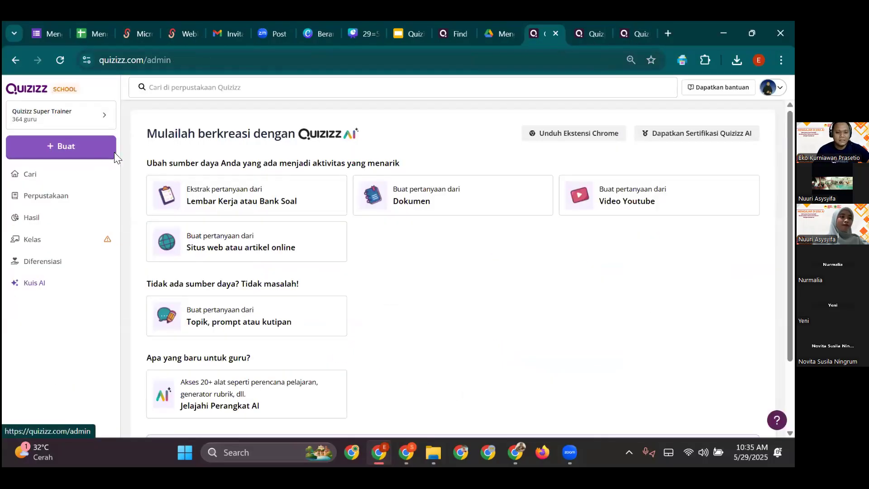
{"action": "left_click", "coordinate": [34, 283]}
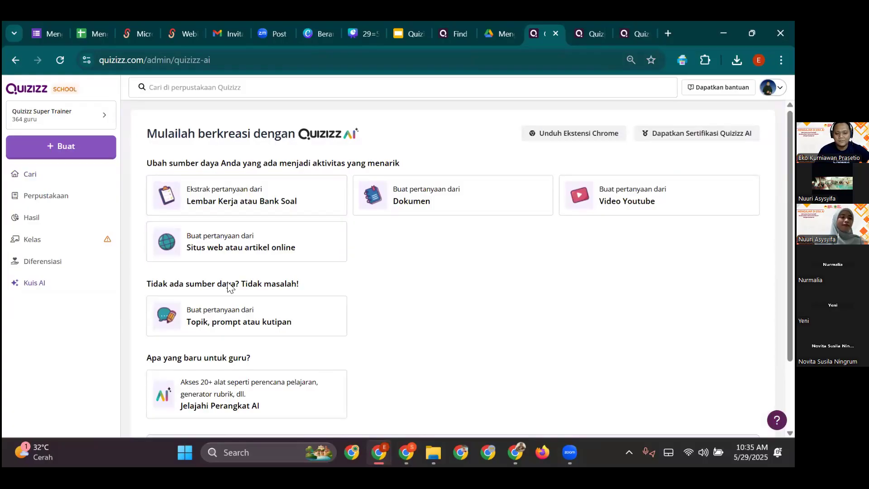
{"action": "left_click", "coordinate": [220, 404]}
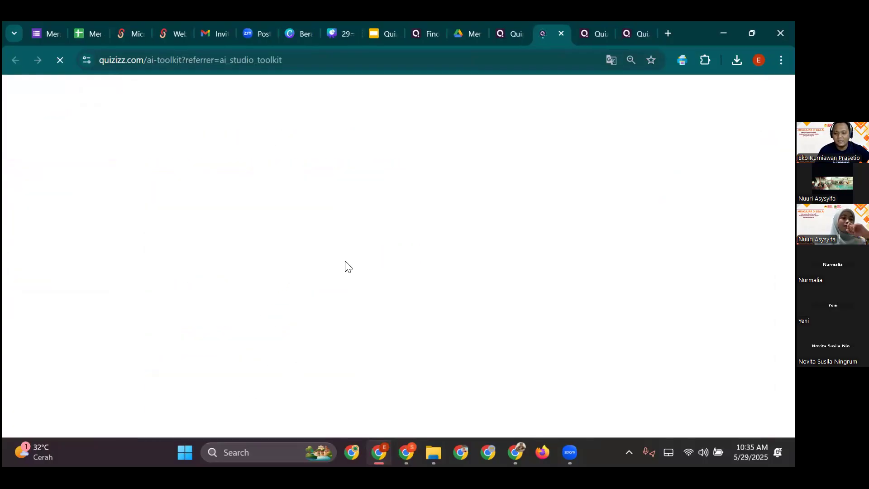
- Open the Bloom's taxonomy generator and enter the topic 'tata surya'
{"action": "left_click", "coordinate": [245, 285]}
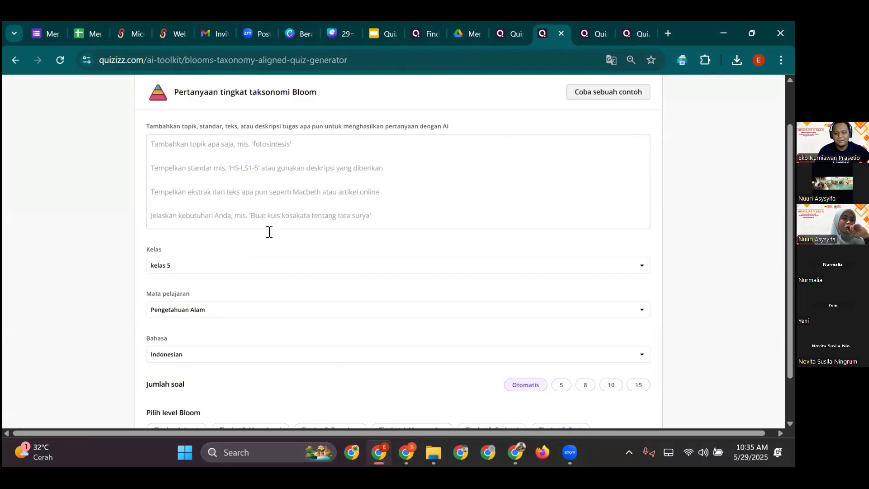
{"action": "left_click", "coordinate": [277, 219]}
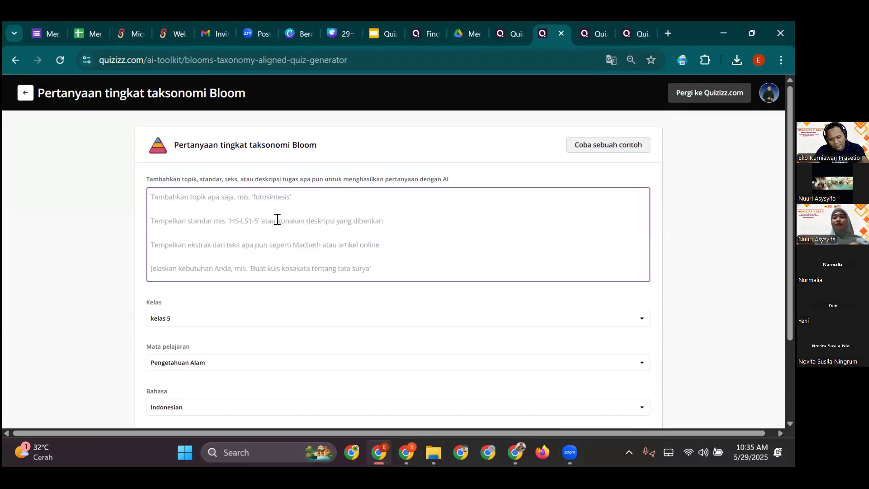
{"action": "type", "text": "tata surya"}
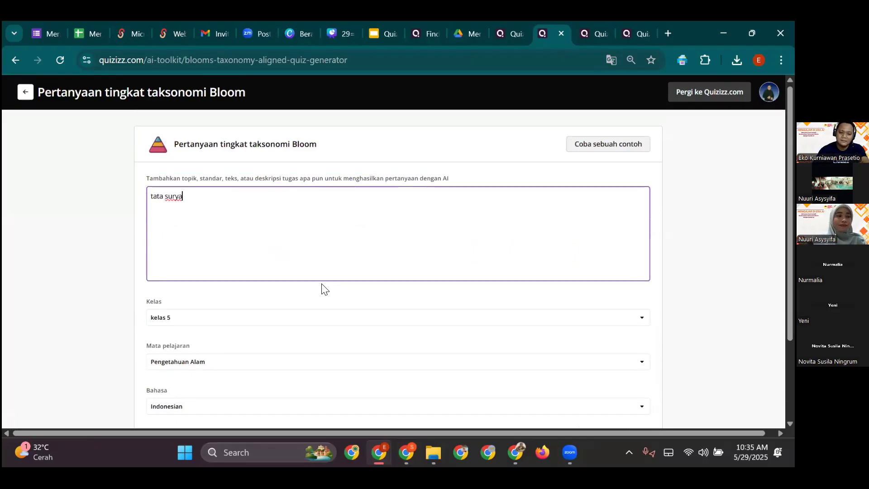
{"action": "scroll", "coordinate": [326, 316], "scroll_direction": "down", "scroll_amount": 3}
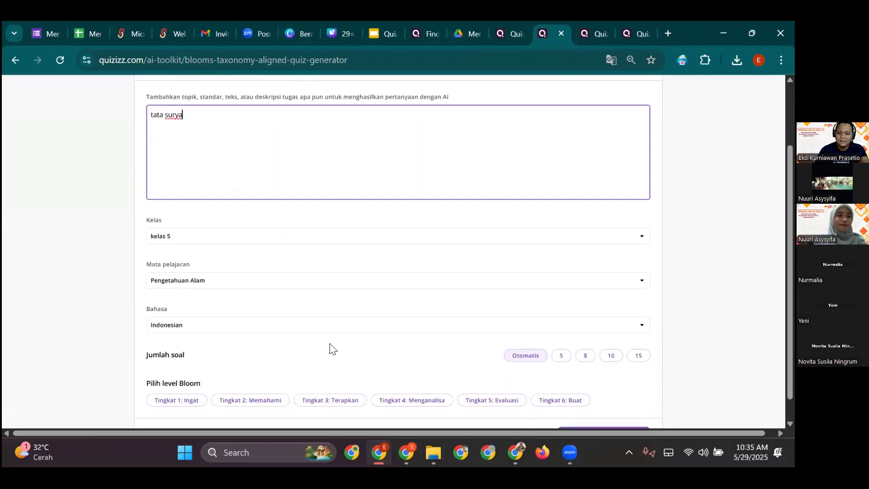
- Choose 15 questions, tick Tingkat 1, 2 and 3, and click Menghasilkan
{"action": "left_click", "coordinate": [632, 335]}
{"action": "left_click", "coordinate": [209, 380]}
{"action": "left_click", "coordinate": [254, 379]}
{"action": "left_click", "coordinate": [349, 381]}
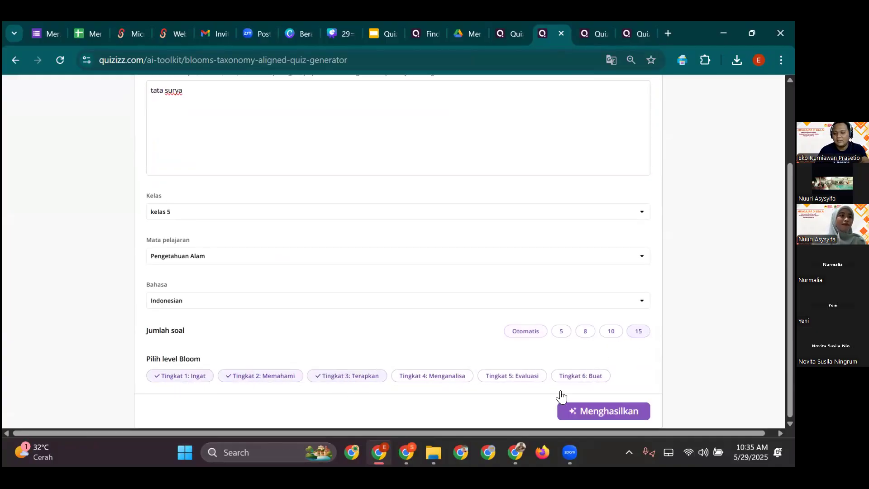
{"action": "left_click", "coordinate": [589, 410]}
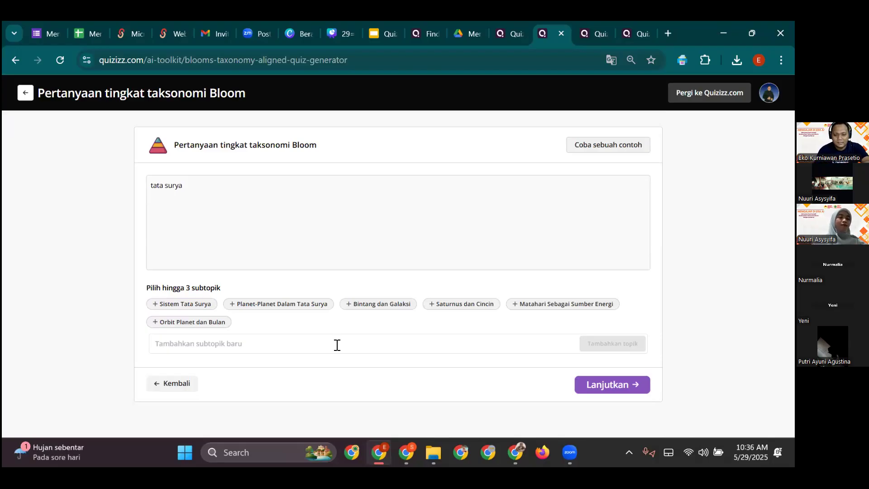
- Enter 'bumi' and then 'gravitasi' in the new-subtopic field, adding each one
{"action": "left_click", "coordinate": [348, 348]}
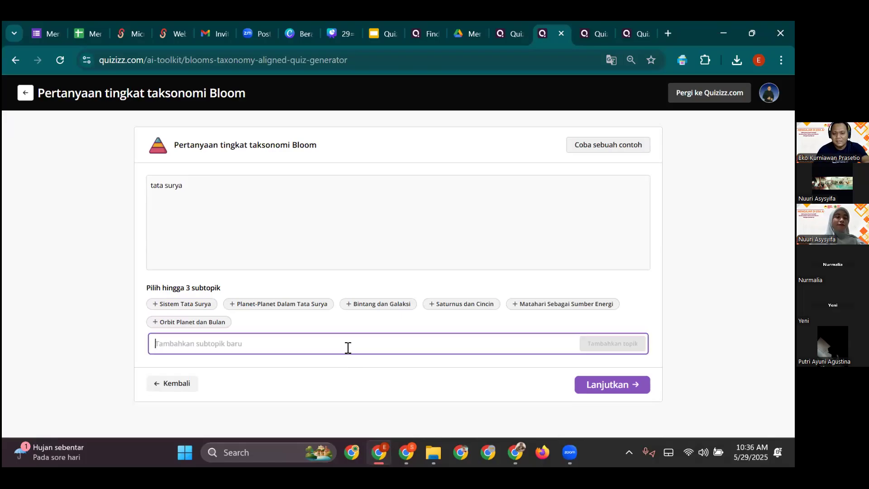
{"action": "type", "text": "bu"}
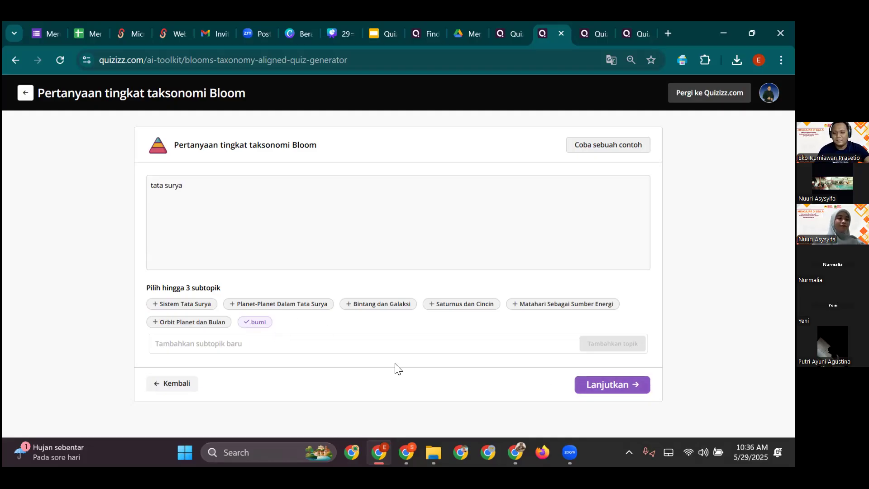
{"action": "left_click", "coordinate": [385, 347]}
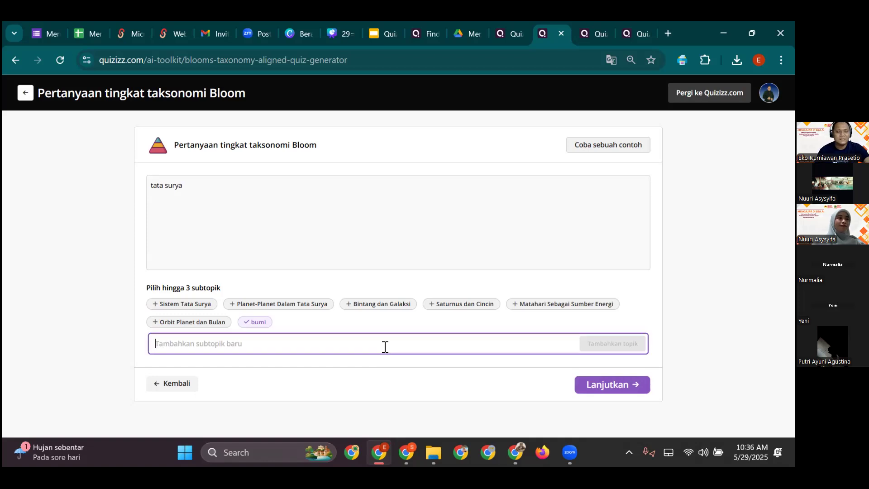
{"action": "type", "text": "gravitasi"}
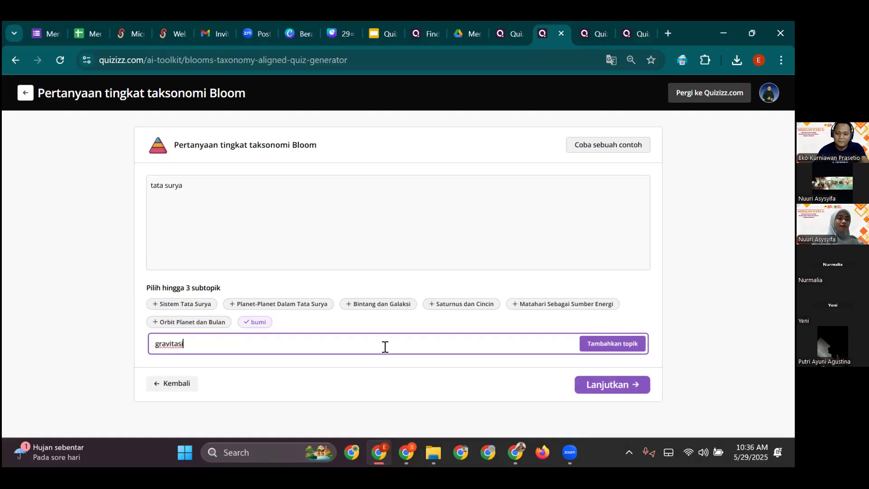
{"action": "left_click", "coordinate": [613, 345]}
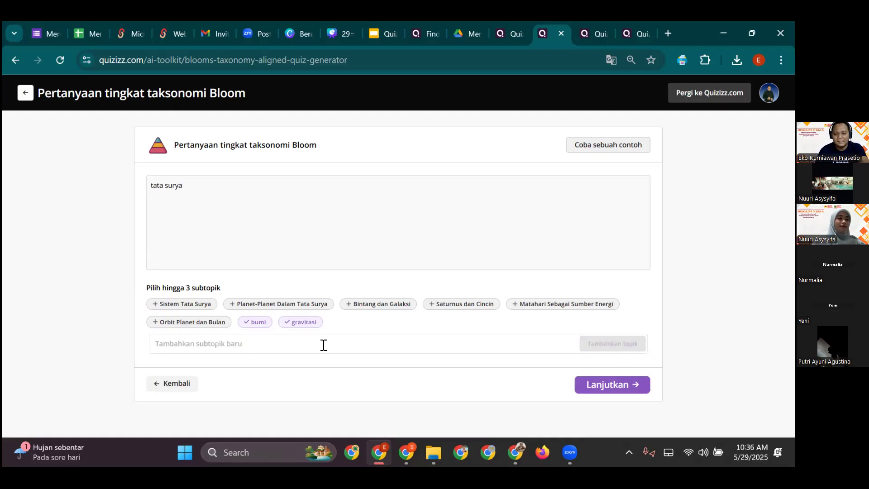
- Generate the Kuis Tata Surya, scroll through its questions, then switch to the s.id tab with Ctrl+4
{"action": "left_click", "coordinate": [612, 387]}
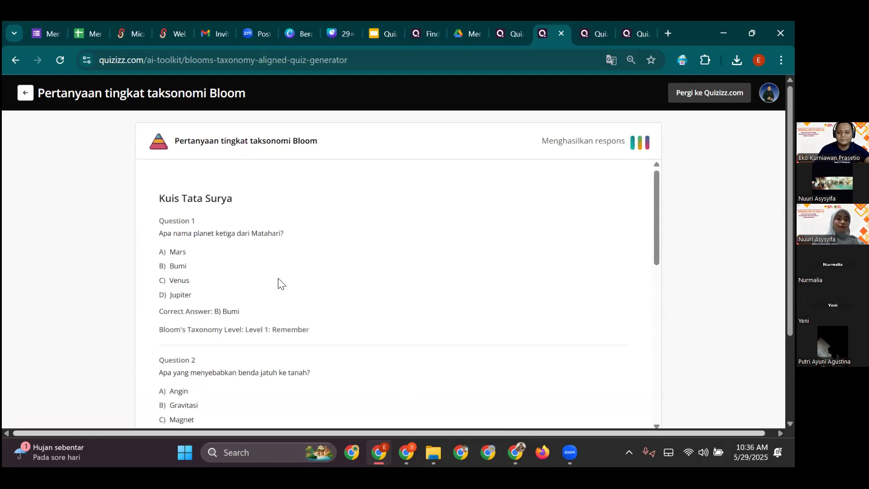
{"action": "scroll", "coordinate": [332, 300], "scroll_direction": "down", "scroll_amount": 9}
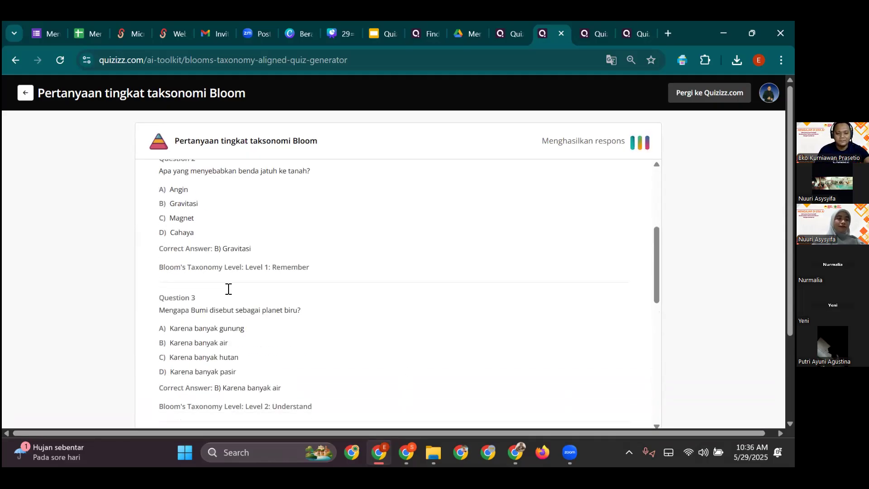
{"action": "scroll", "coordinate": [305, 301], "scroll_direction": "down", "scroll_amount": 4}
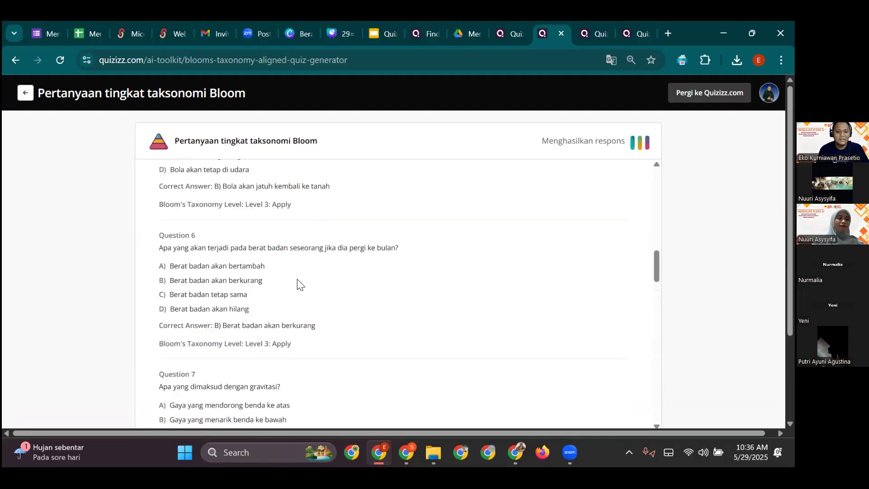
{"action": "scroll", "coordinate": [297, 284], "scroll_direction": "down", "scroll_amount": 20}
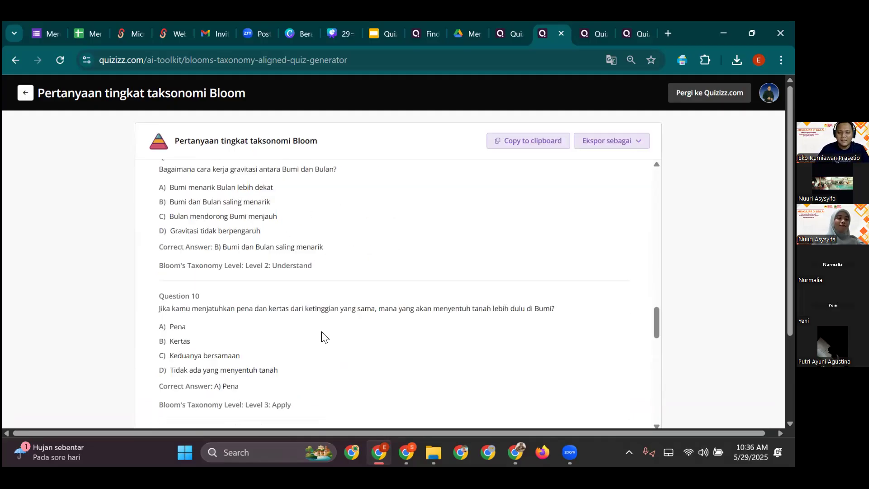
{"action": "scroll", "coordinate": [278, 292], "scroll_direction": "down", "scroll_amount": 1}
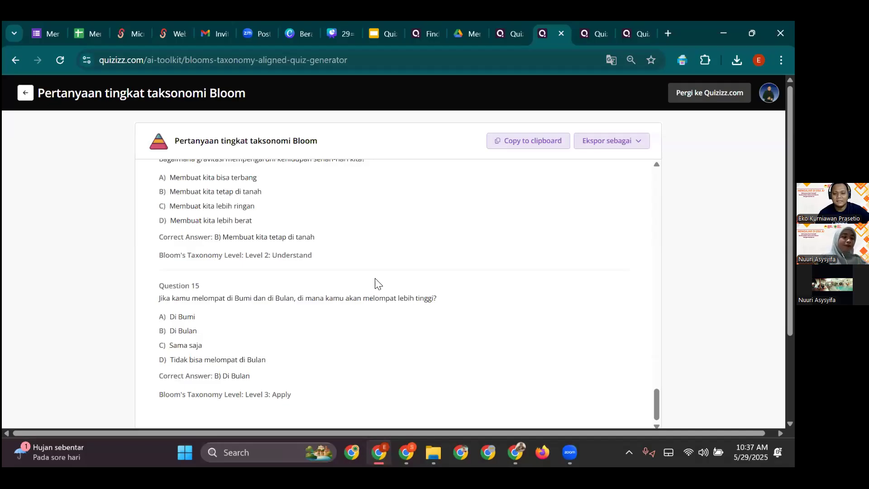
{"action": "key", "text": "ctrl+4"}
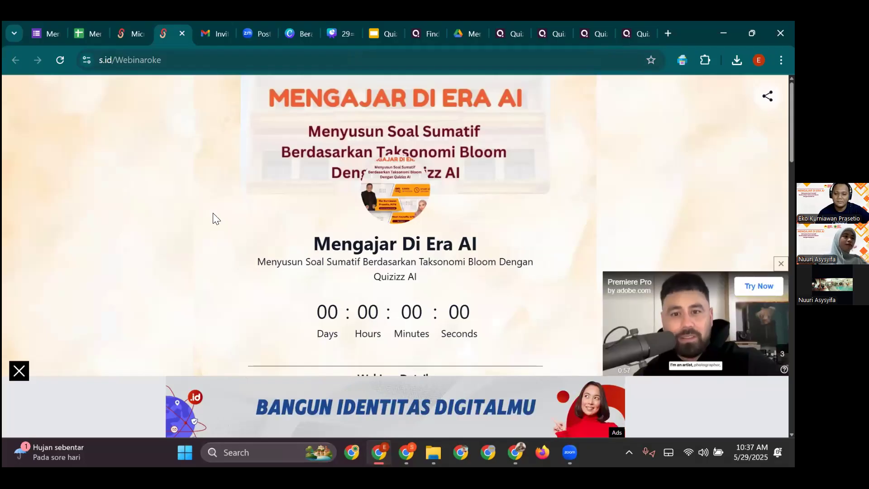
- Scroll to 'Cara Mendapatkan Sertifikat' and open the 'Panduan Ujian Peserta' guide
{"action": "scroll", "coordinate": [295, 222], "scroll_direction": "down", "scroll_amount": 5}
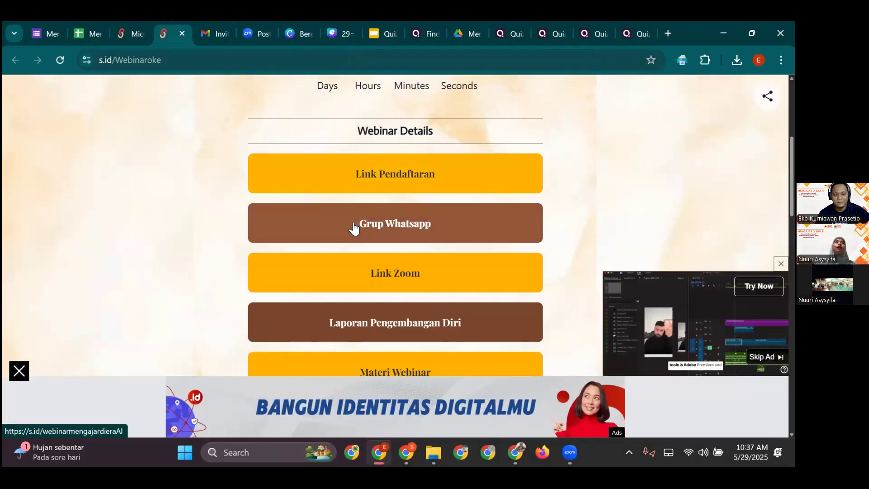
{"action": "scroll", "coordinate": [333, 262], "scroll_direction": "down", "scroll_amount": 1}
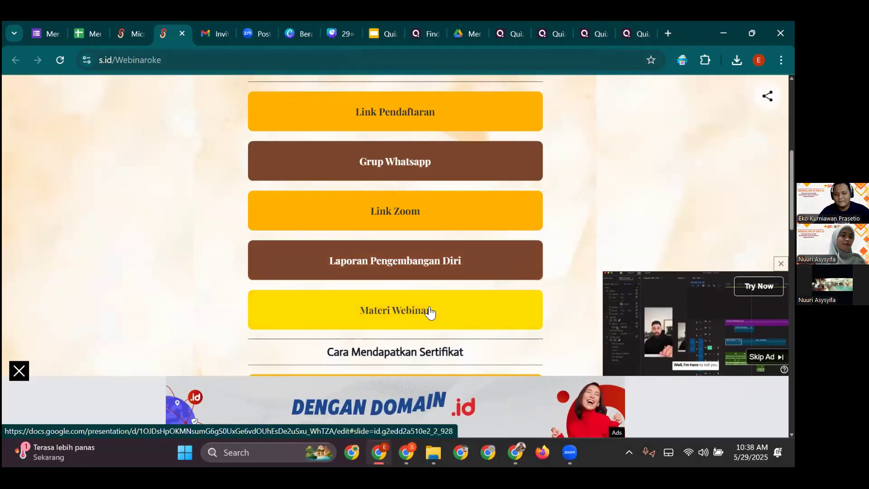
{"action": "scroll", "coordinate": [425, 304], "scroll_direction": "down", "scroll_amount": 3}
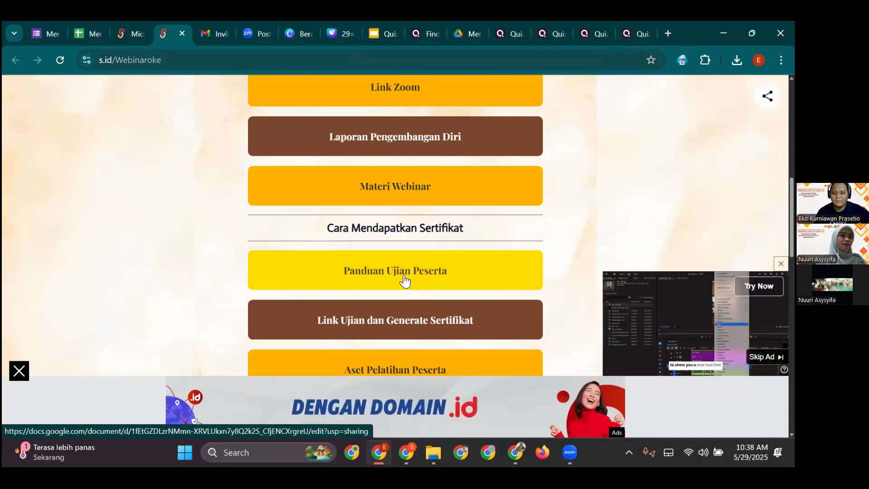
{"action": "left_click", "coordinate": [404, 275]}
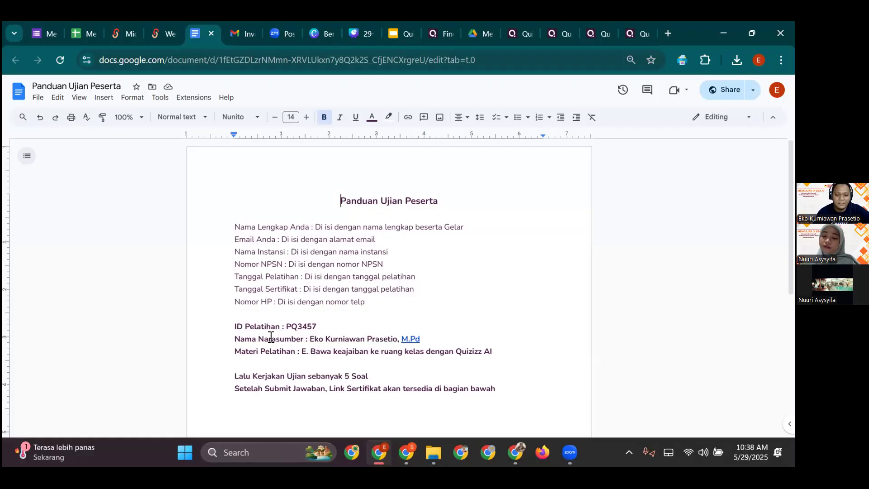
- Adjust the guide's page zoom with Ctrl+minus, then Ctrl+plus
{"action": "key", "text": "ctrl+minus"}
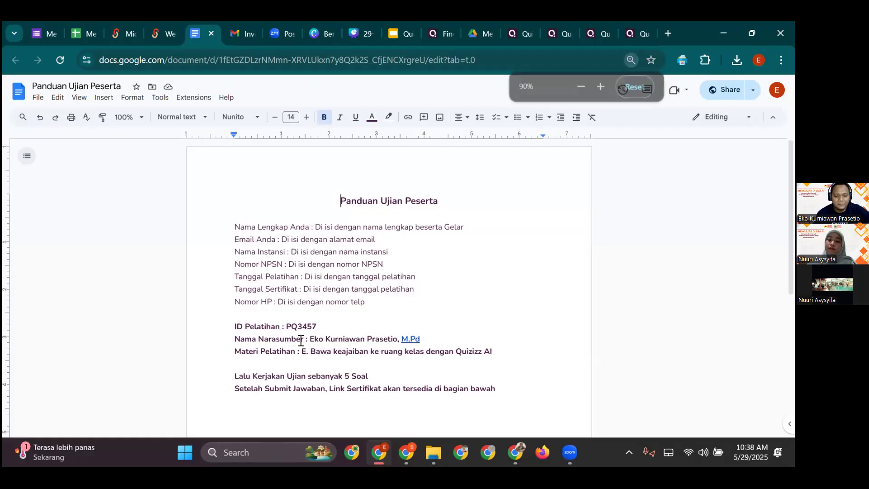
{"action": "key", "text": "ctrl+plus"}
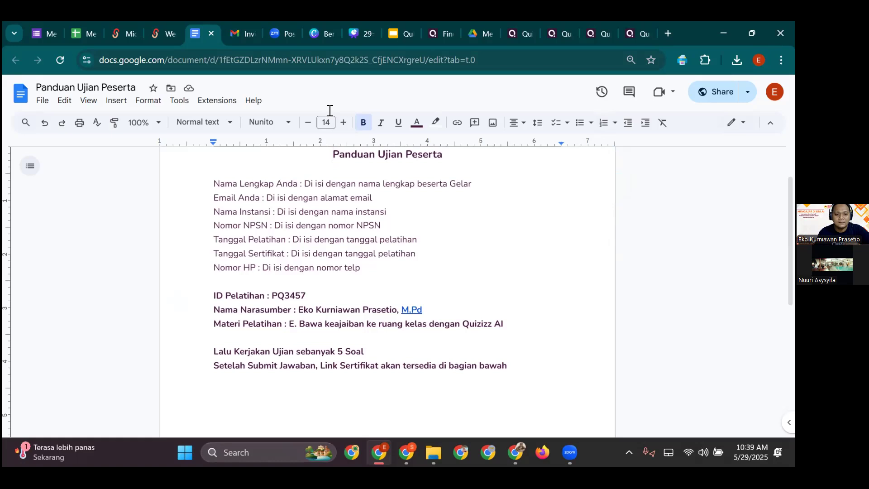
- Open 'Link Ujian dan Generate Sertifikat' on the s.id tab, then 'Ujian Pengimbasan Quizizz' on Linktree
{"action": "left_click", "coordinate": [168, 36]}
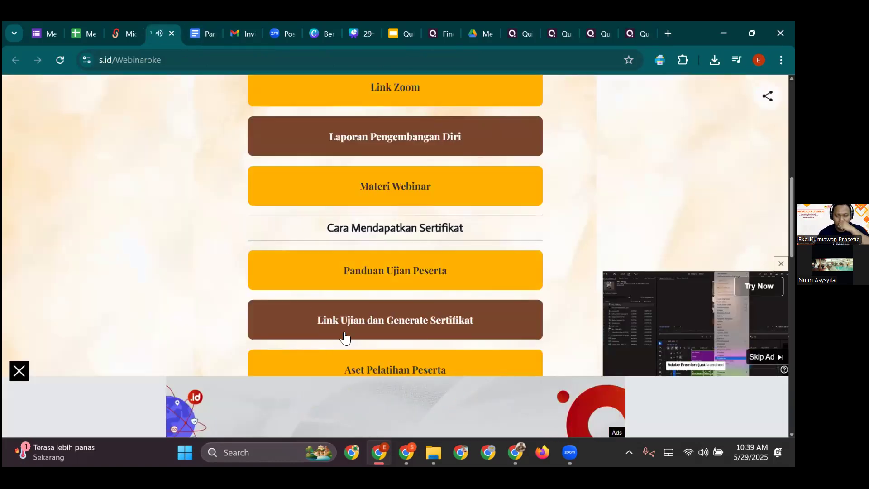
{"action": "left_click", "coordinate": [345, 338]}
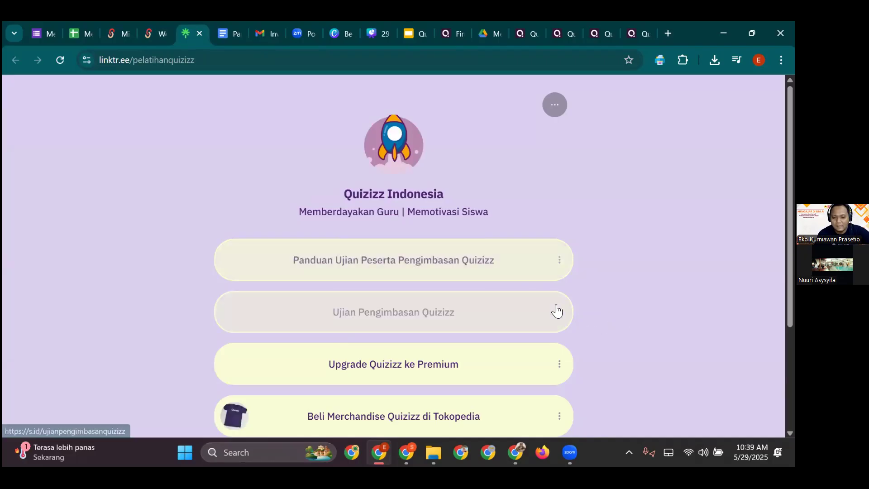
{"action": "scroll", "coordinate": [433, 287], "scroll_direction": "down", "scroll_amount": 2}
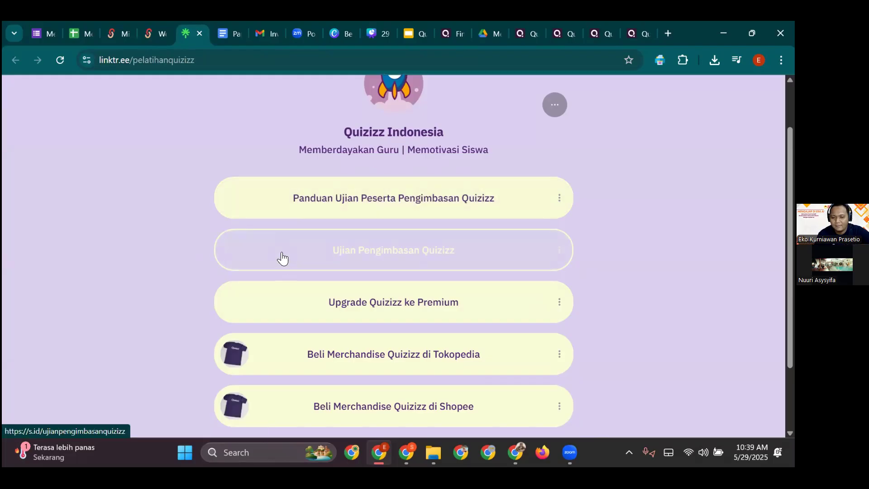
{"action": "left_click", "coordinate": [283, 259]}
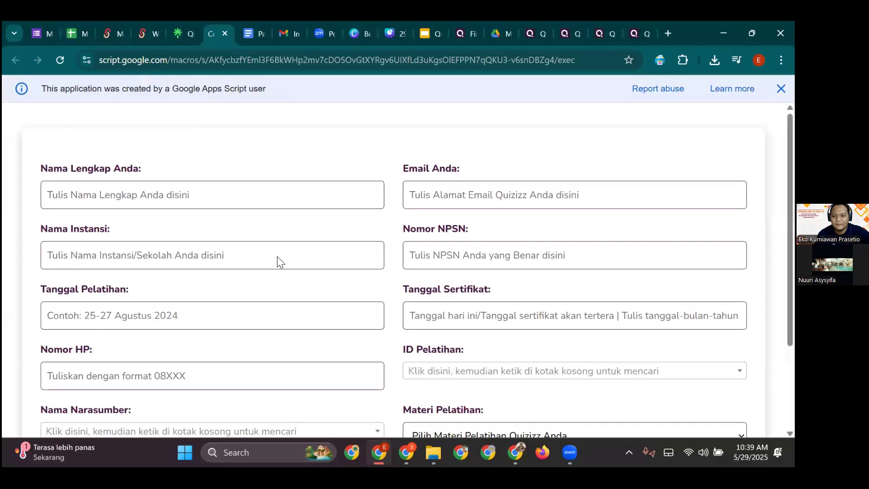
- Fill in the participant's e-mail from the saved suggestion and type their full name
{"action": "scroll", "coordinate": [272, 271], "scroll_direction": "down", "scroll_amount": 1}
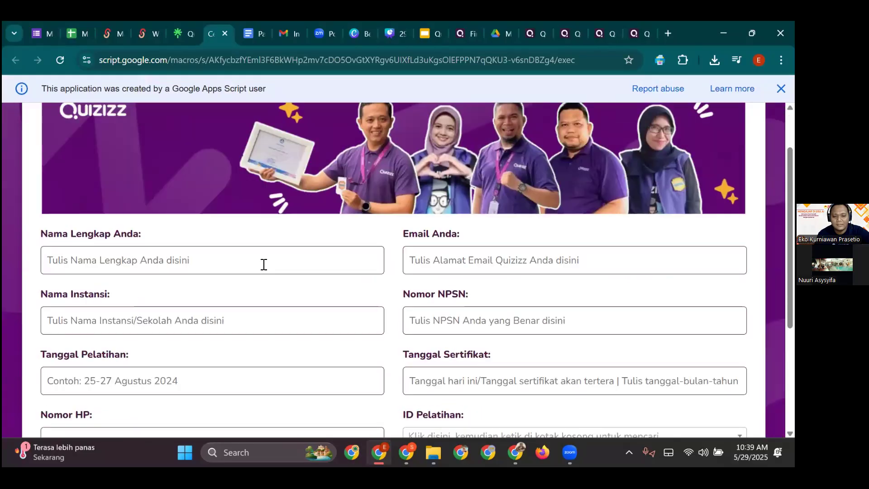
{"action": "left_click", "coordinate": [267, 266]}
{"action": "left_click", "coordinate": [382, 261]}
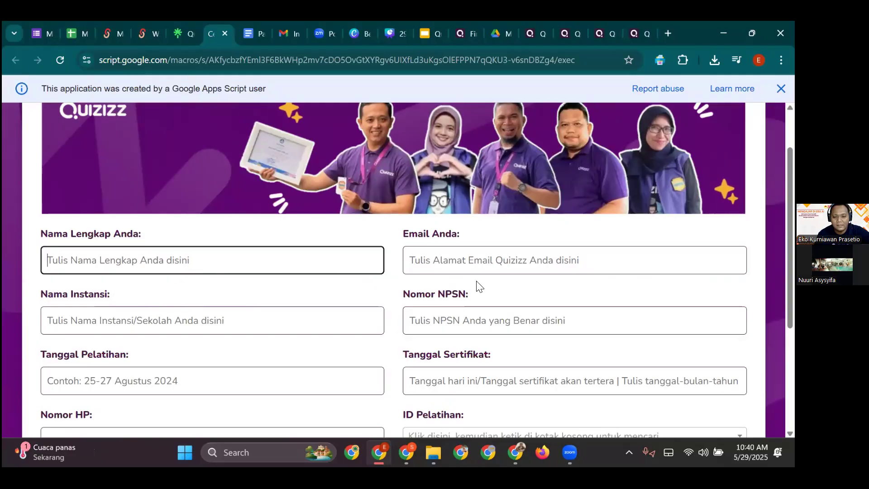
{"action": "left_click", "coordinate": [470, 265]}
{"action": "left_click", "coordinate": [490, 297]}
{"action": "left_click", "coordinate": [287, 261]}
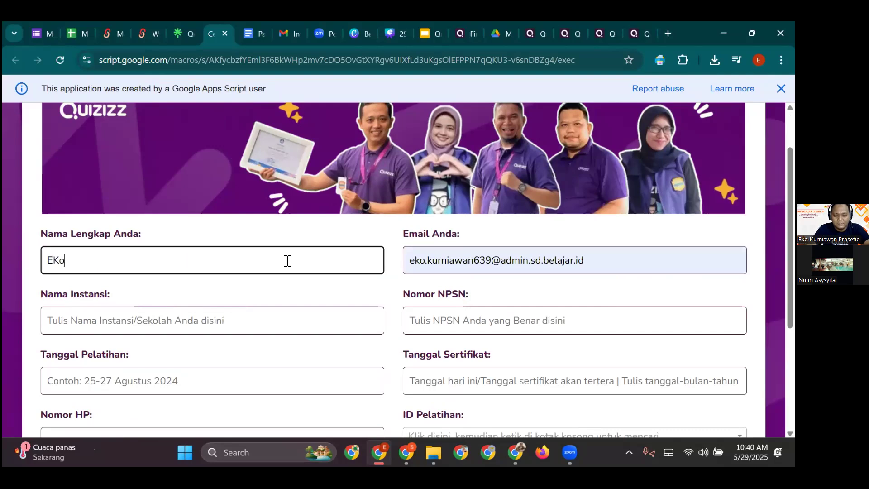
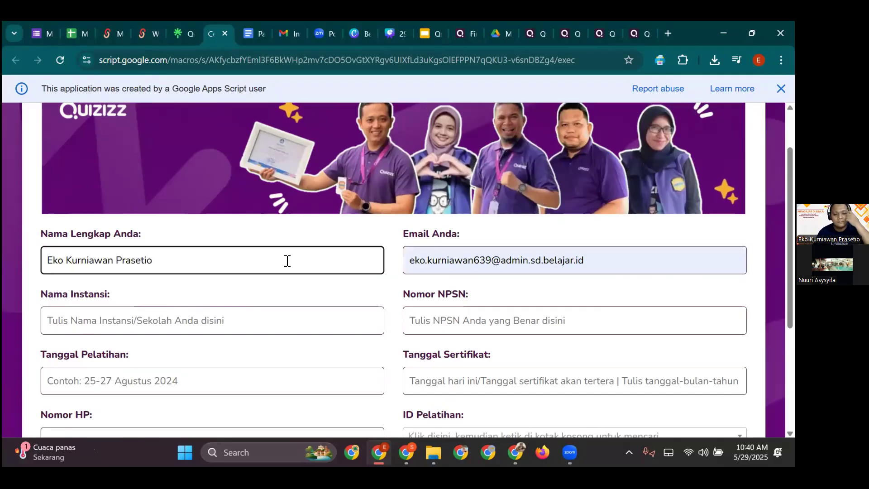
- Enter the institution name SDIT Mentari Indonesia and the school's NPSN number
{"action": "left_click", "coordinate": [240, 327]}
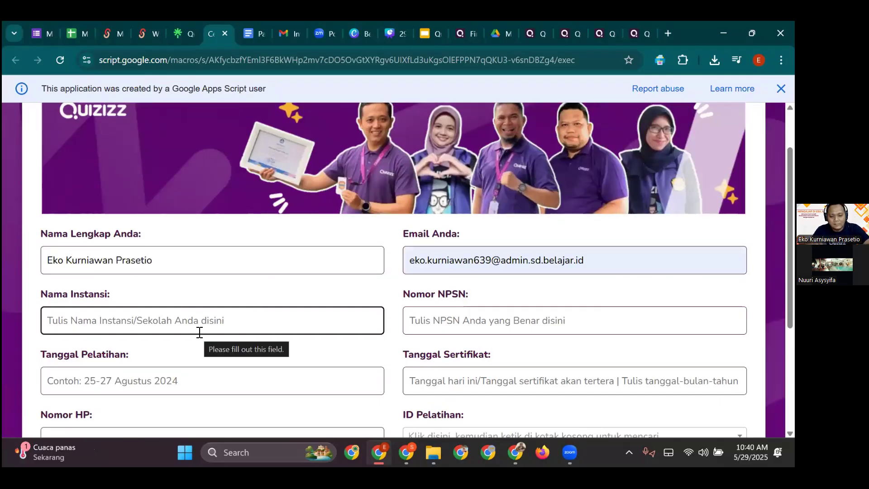
{"action": "type", "text": "SDIT Mentari Indonesia"}
{"action": "left_click", "coordinate": [476, 323]}
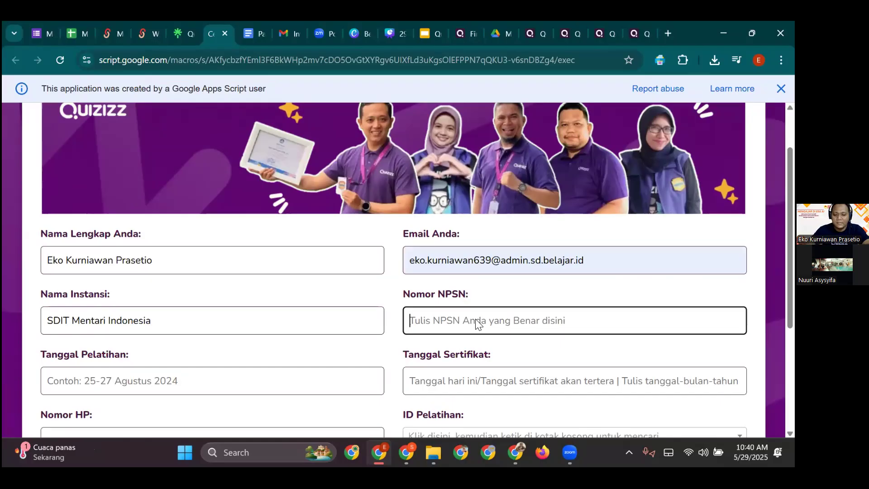
{"action": "type", "text": "20254963"}
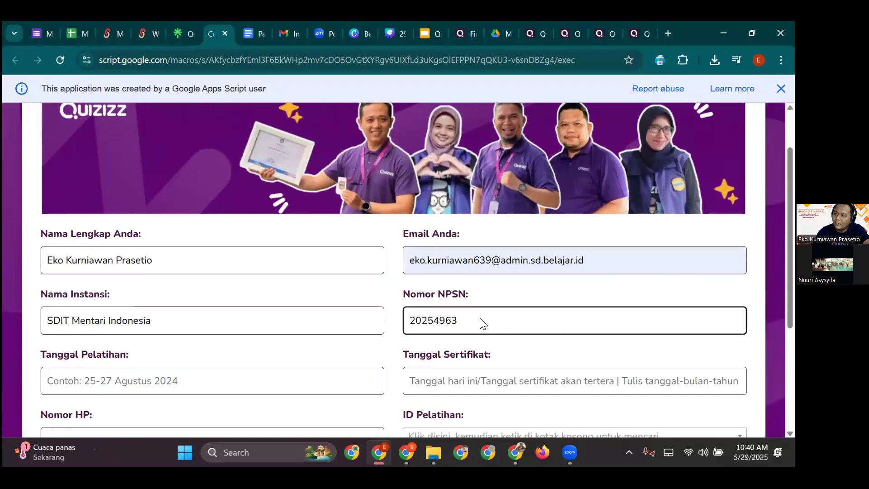
- Set training and certificate dates to 29 Mei 2025 and enter the participant's phone number
{"action": "scroll", "coordinate": [329, 344], "scroll_direction": "down", "scroll_amount": 1}
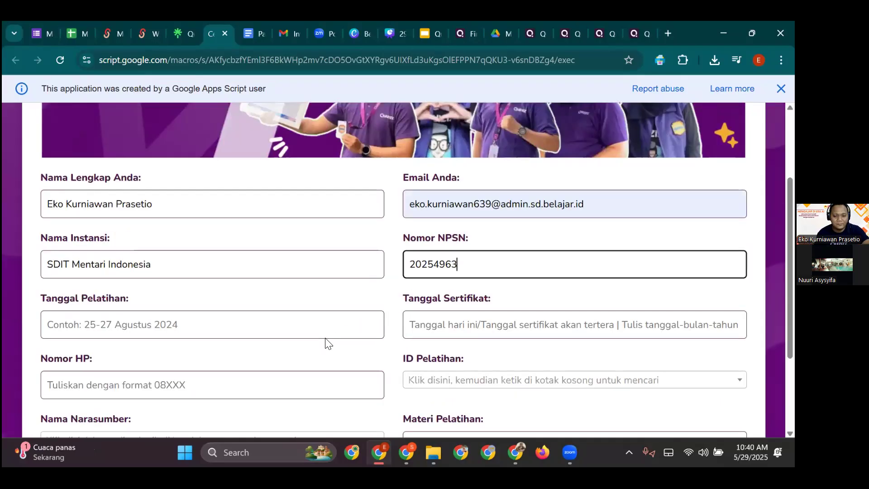
{"action": "scroll", "coordinate": [328, 345], "scroll_direction": "down", "scroll_amount": 1}
{"action": "key", "text": "Tab"}
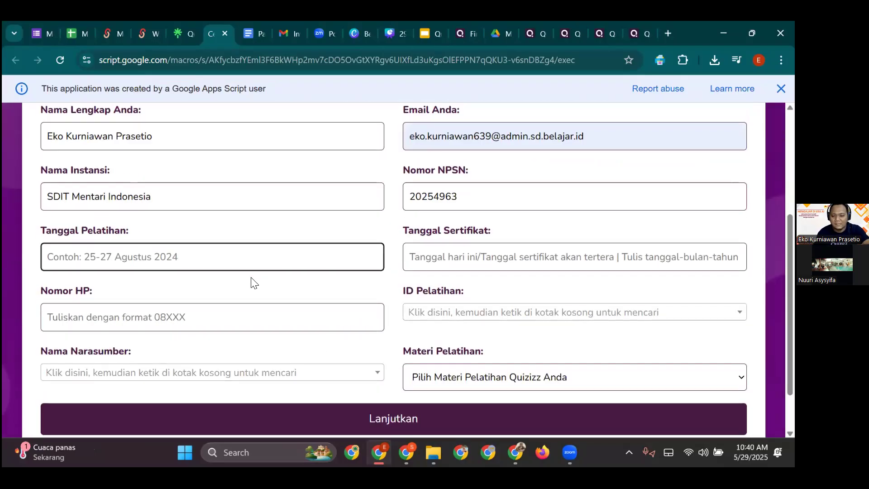
{"action": "type", "text": "29 "}
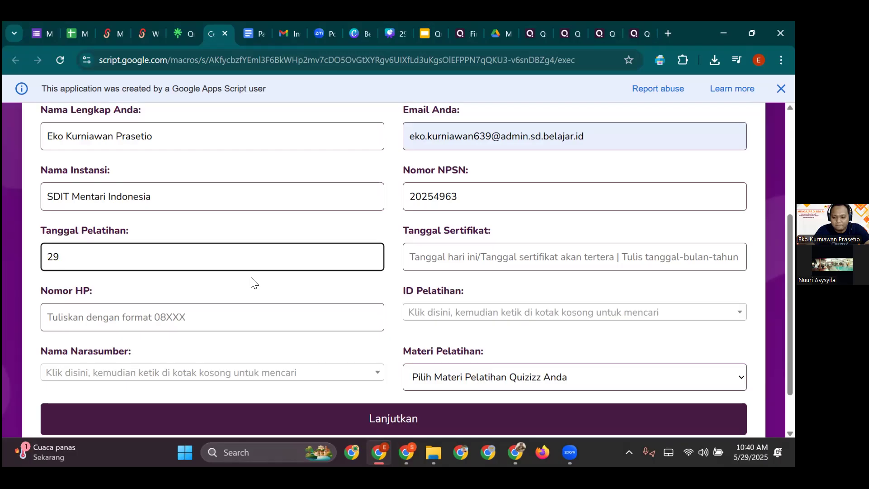
{"action": "type", "text": "Mei 2025"}
{"action": "key", "text": "ctrl+a"}
{"action": "key", "text": "ctrl+c"}
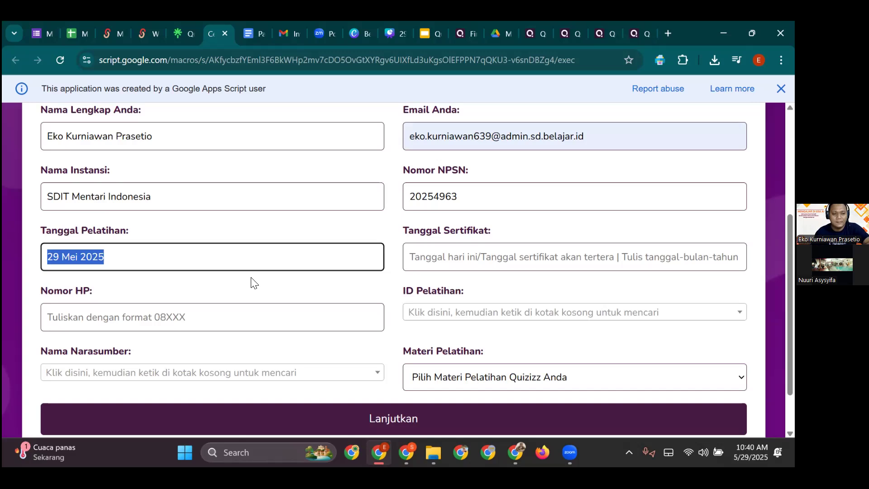
{"action": "left_click", "coordinate": [444, 260]}
{"action": "key", "text": "ctrl+v"}
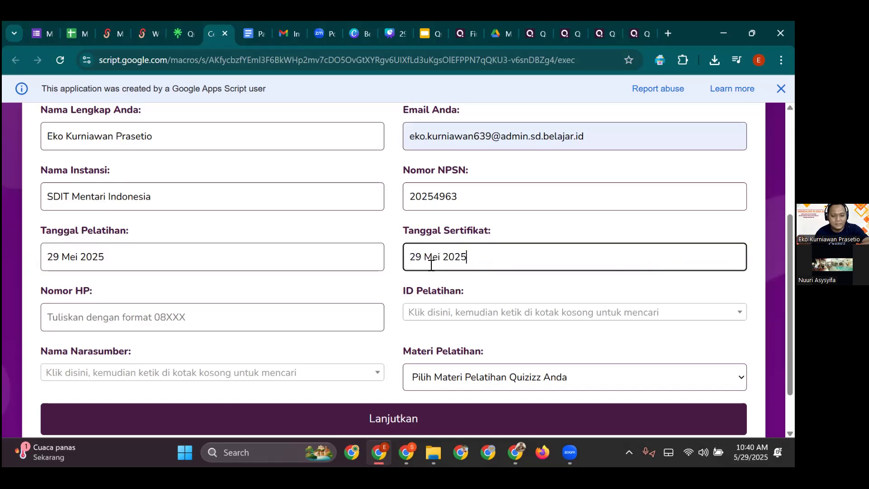
{"action": "left_click", "coordinate": [242, 320]}
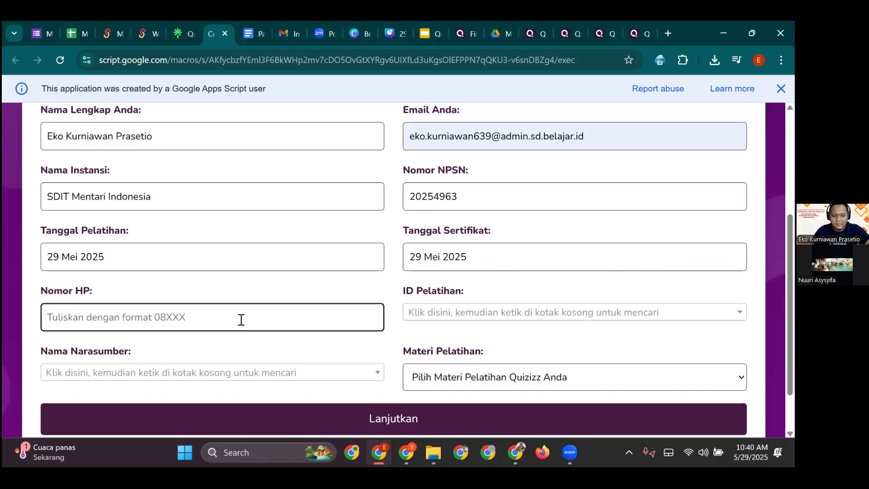
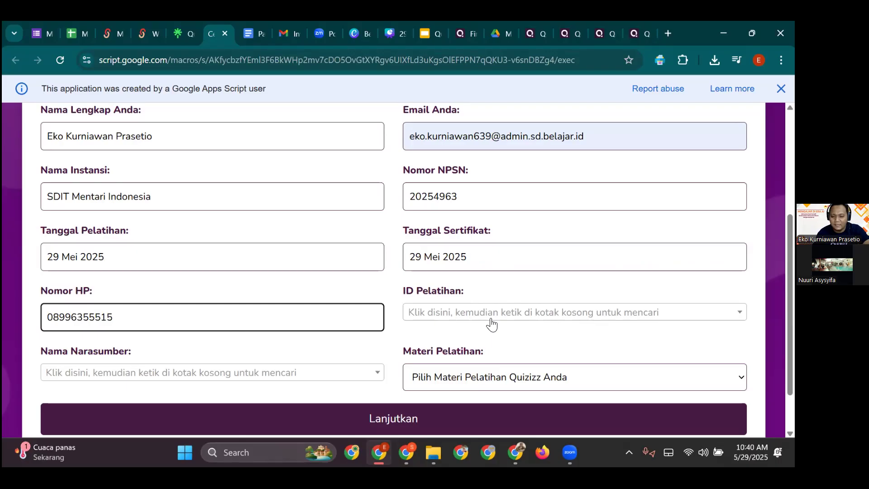
- Copy training ID PQ3457 from the exam guide into the training ID search
{"action": "left_click", "coordinate": [492, 324]}
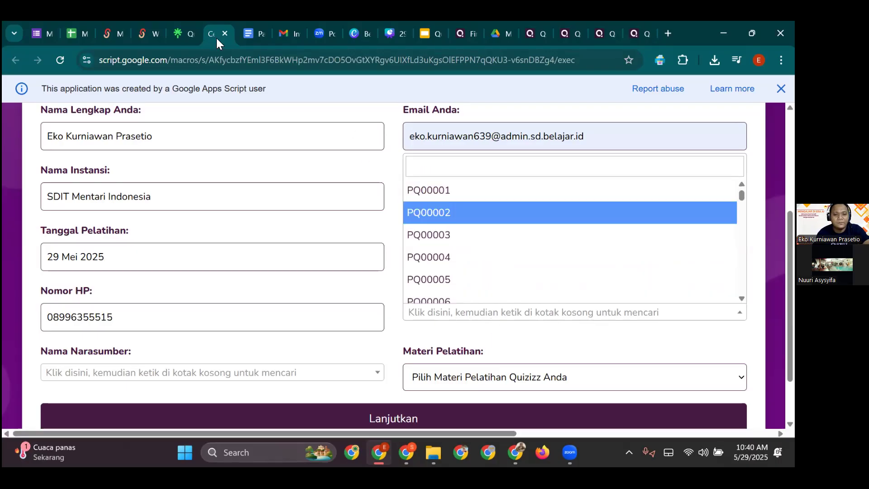
{"action": "left_click", "coordinate": [277, 161]}
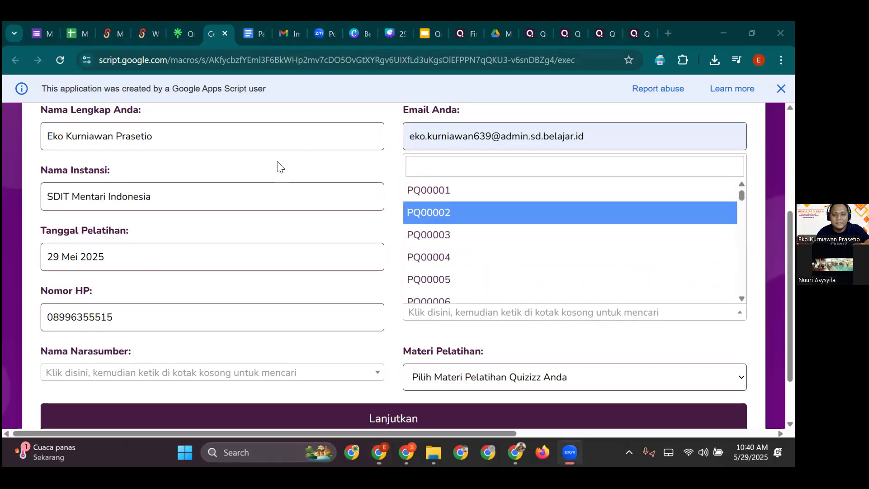
{"action": "left_click", "coordinate": [253, 34]}
{"action": "left_click_drag", "start_coordinate": [306, 295], "coordinate": [278, 295]}
{"action": "key", "text": "ctrl+c"}
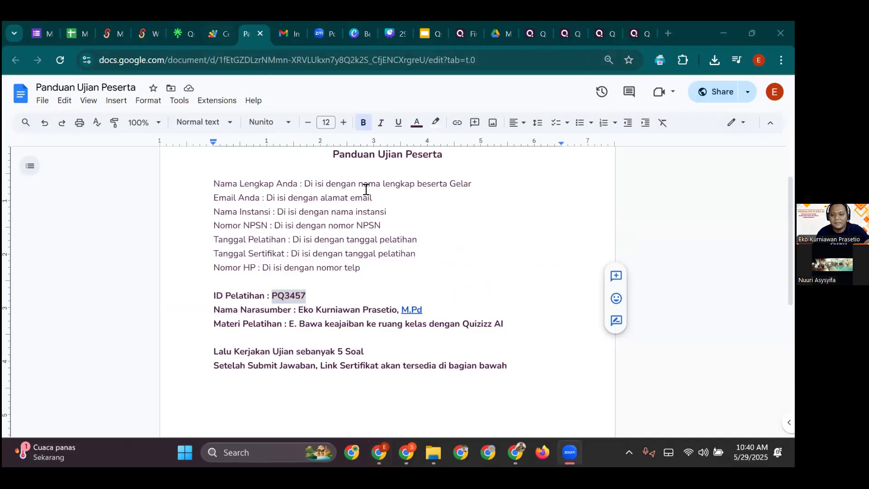
{"action": "key", "text": "ctrl+shift+Tab"}
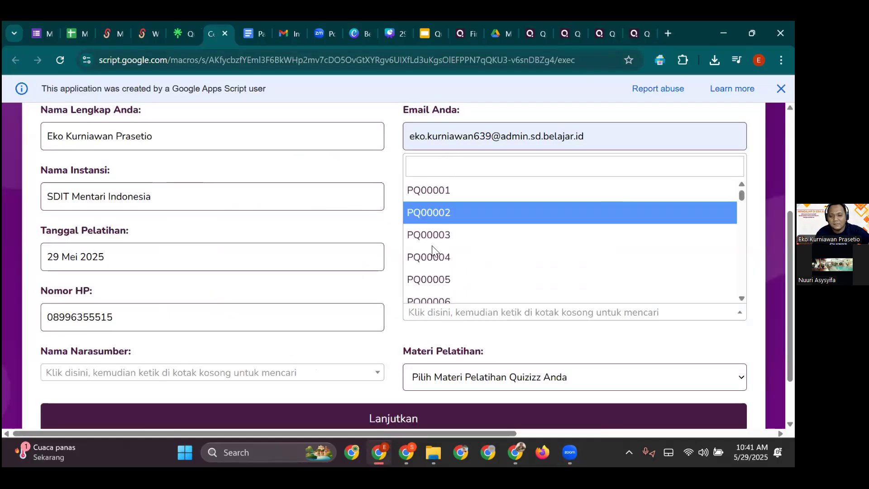
{"action": "key", "text": "ctrl+v"}
- Choose the speaker from the filtered list and the Quizizz AI training material
{"action": "left_click", "coordinate": [238, 375]}
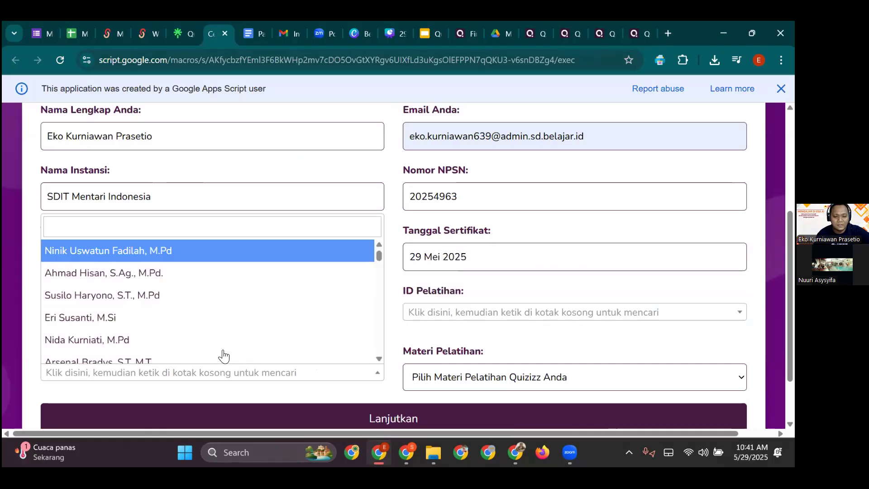
{"action": "left_click", "coordinate": [206, 226]}
{"action": "type", "text": "e"}
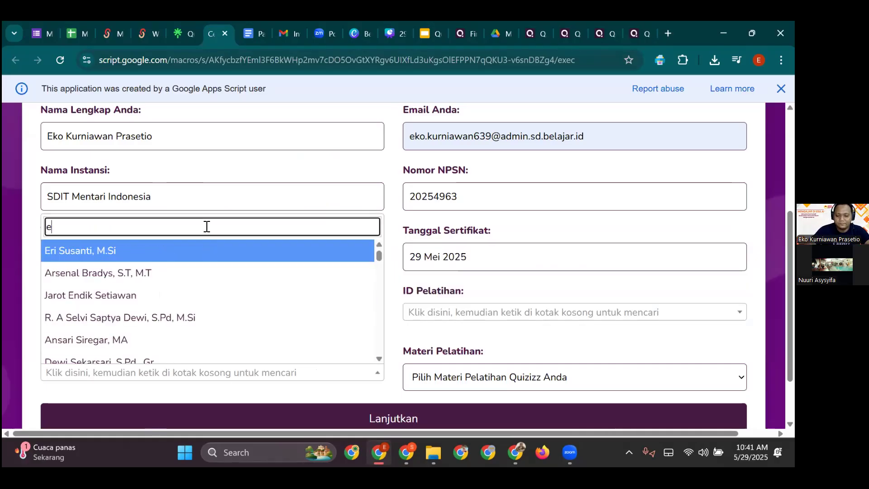
{"action": "type", "text": "ko"}
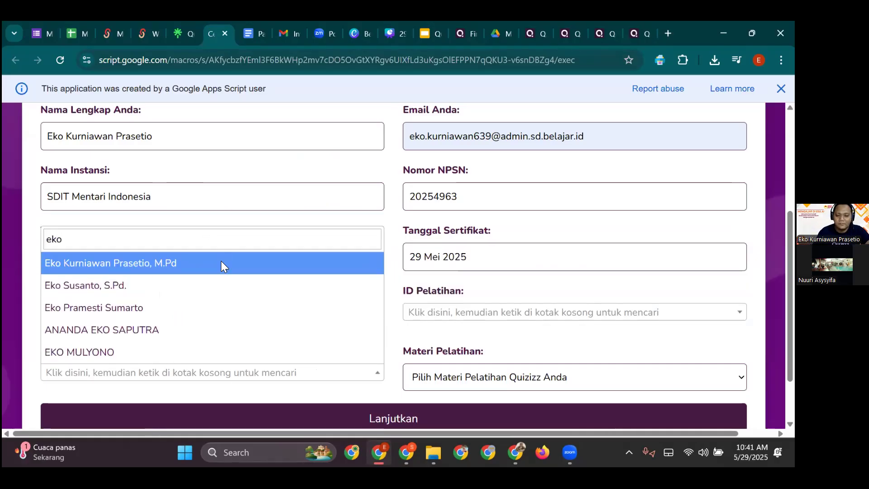
{"action": "left_click", "coordinate": [221, 263]}
{"action": "left_click", "coordinate": [498, 378]}
{"action": "left_click", "coordinate": [487, 287]}
- After the fill-all-fields warnings on submitting, select PQ3457 as the training ID
{"action": "scroll", "coordinate": [426, 376], "scroll_direction": "down", "scroll_amount": 1}
{"action": "left_click", "coordinate": [417, 368]}
{"action": "left_click", "coordinate": [497, 175]}
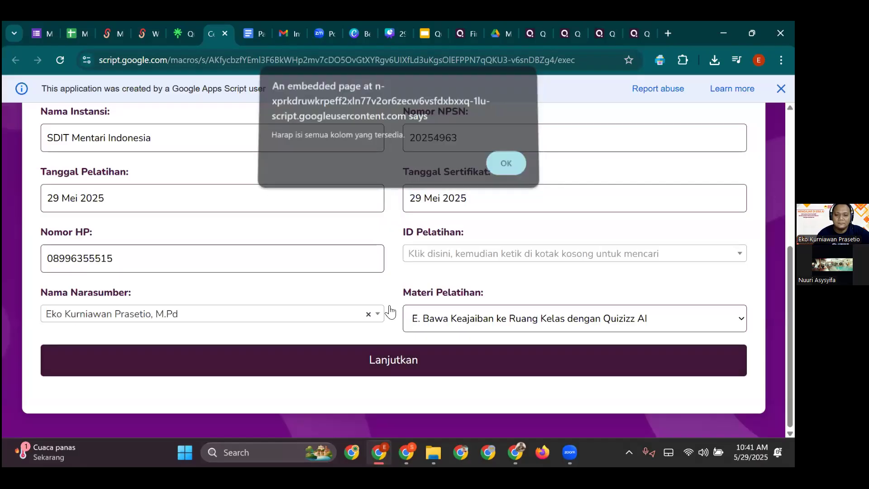
{"action": "scroll", "coordinate": [312, 364], "scroll_direction": "up", "scroll_amount": 3}
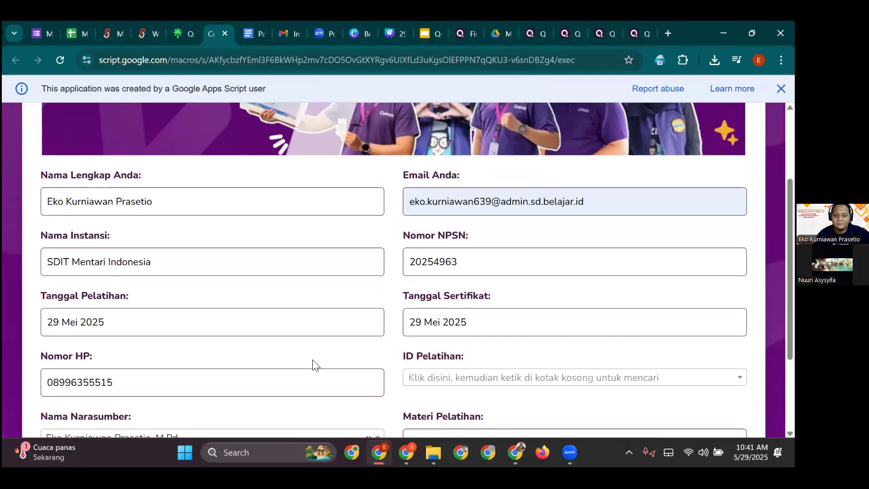
{"action": "scroll", "coordinate": [313, 364], "scroll_direction": "down", "scroll_amount": 3}
{"action": "left_click", "coordinate": [335, 366]}
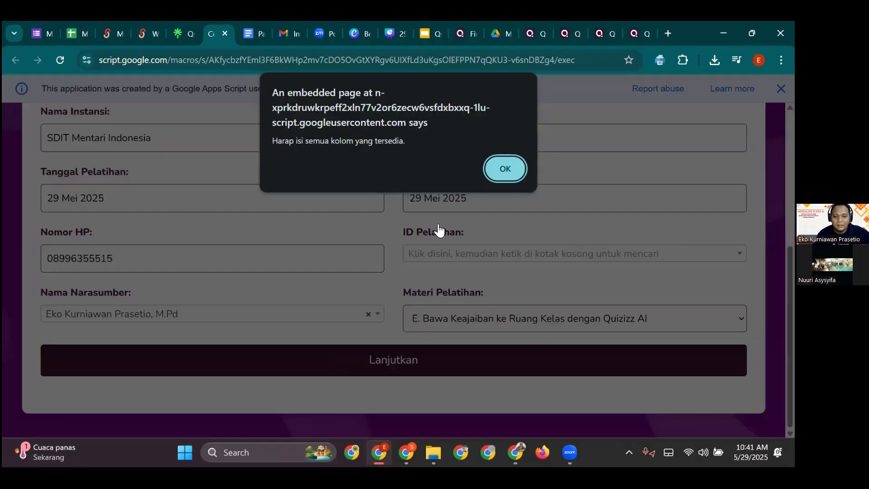
{"action": "left_click", "coordinate": [495, 168]}
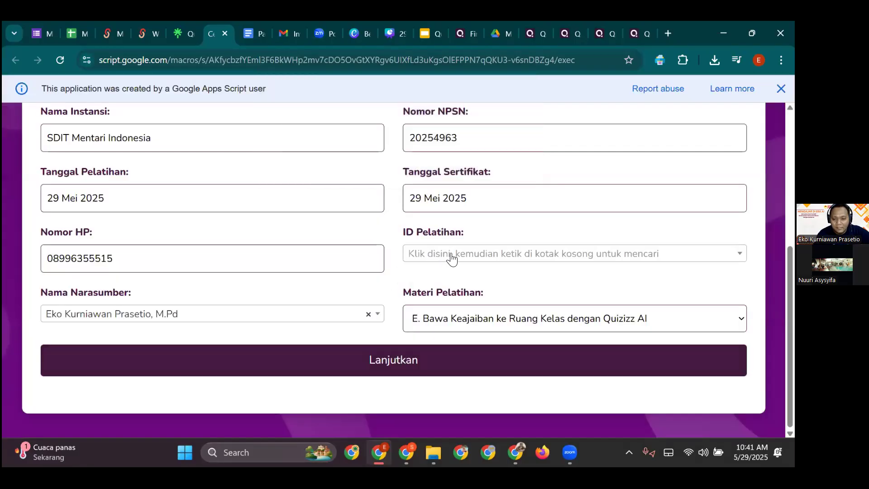
{"action": "left_click", "coordinate": [443, 256]}
{"action": "type", "text": "PQ3457"}
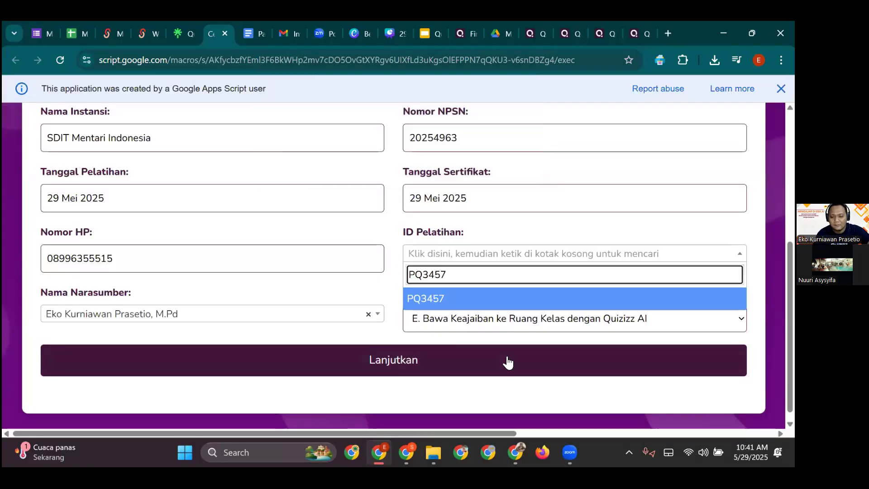
{"action": "left_click", "coordinate": [446, 299]}
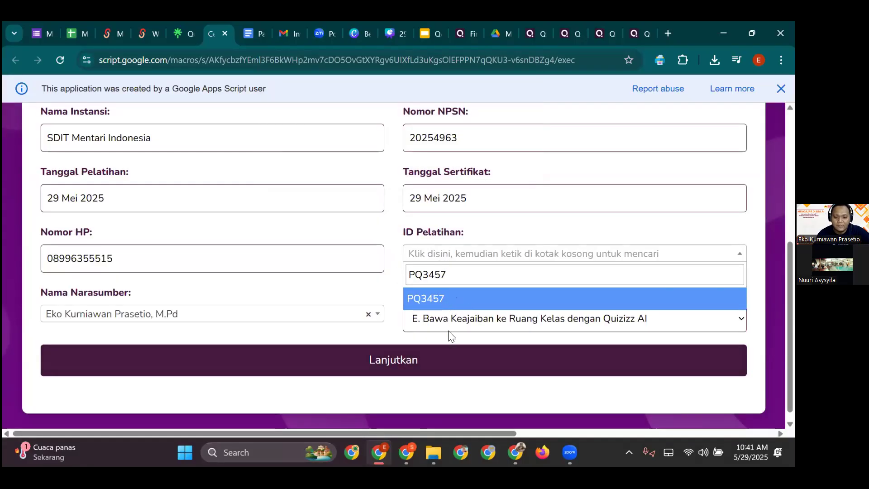
- Proceed to the post-test and answer Q1 Benar, Q2 the narration-and-questions option, Q3 Benar
{"action": "left_click", "coordinate": [422, 362]}
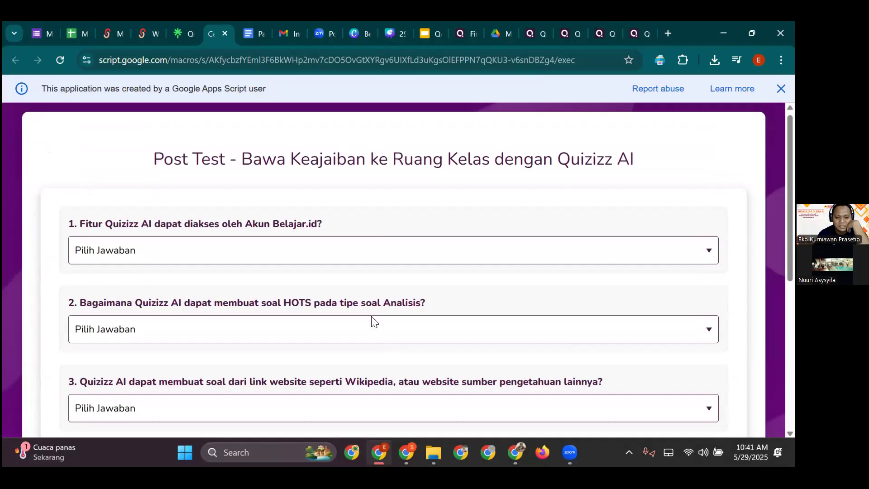
{"action": "left_click", "coordinate": [303, 260]}
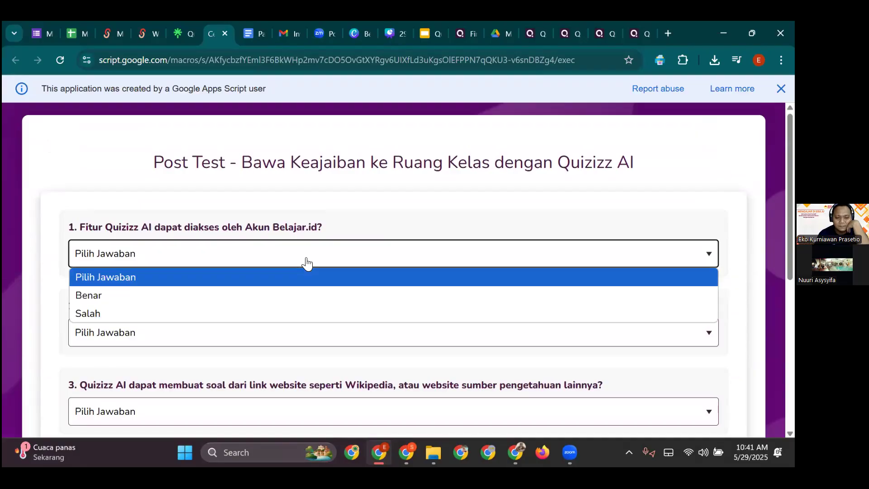
{"action": "left_click", "coordinate": [279, 302]}
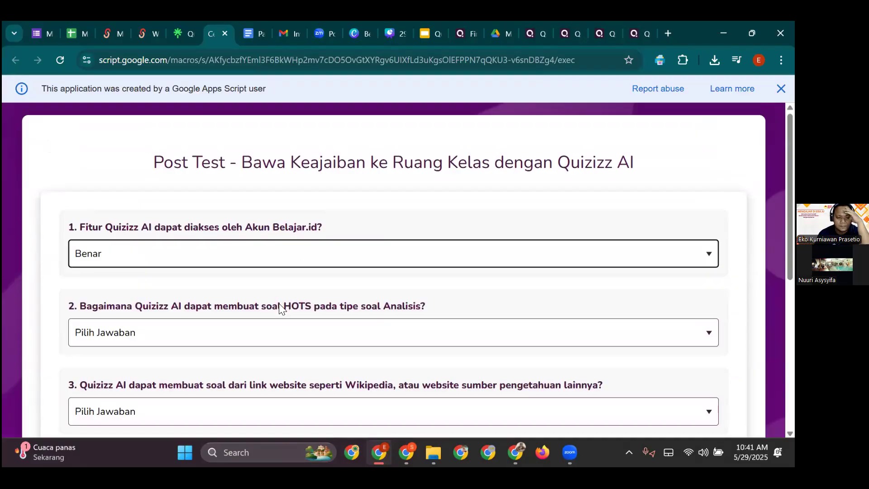
{"action": "scroll", "coordinate": [280, 271], "scroll_direction": "down", "scroll_amount": 1}
{"action": "left_click", "coordinate": [281, 270]}
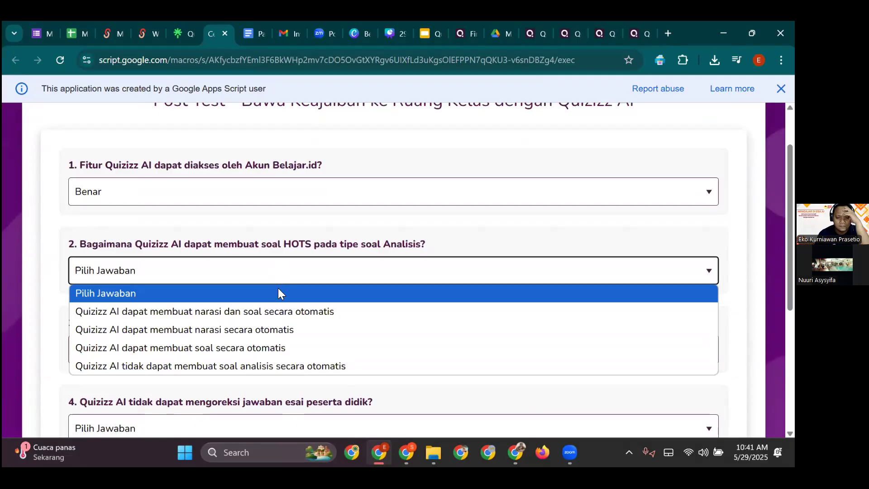
{"action": "left_click", "coordinate": [310, 312]}
{"action": "scroll", "coordinate": [289, 294], "scroll_direction": "down", "scroll_amount": 2}
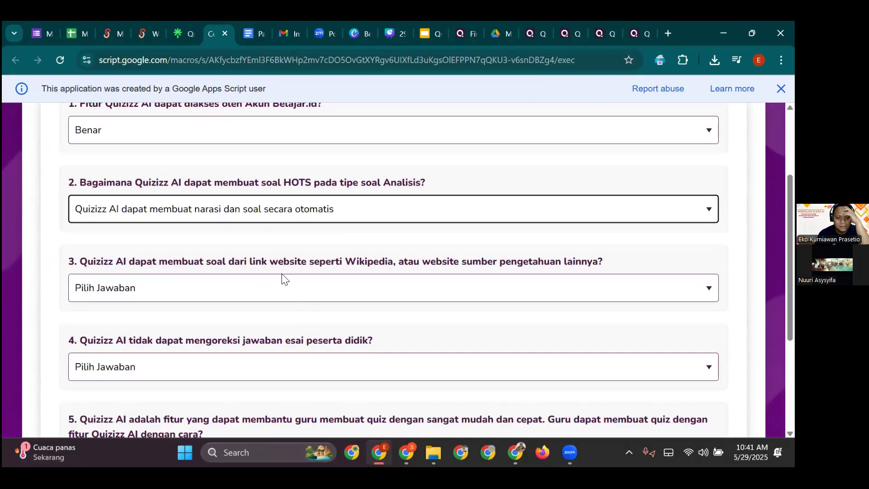
{"action": "left_click", "coordinate": [240, 233]}
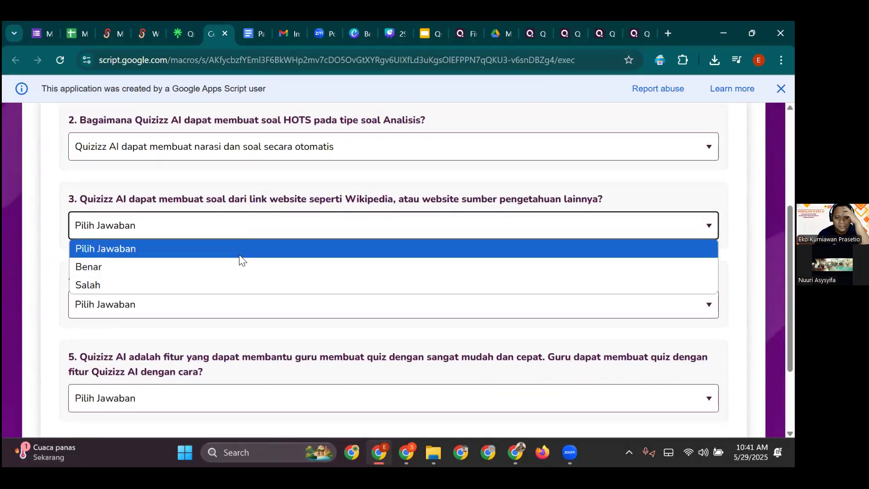
{"action": "left_click", "coordinate": [240, 262]}
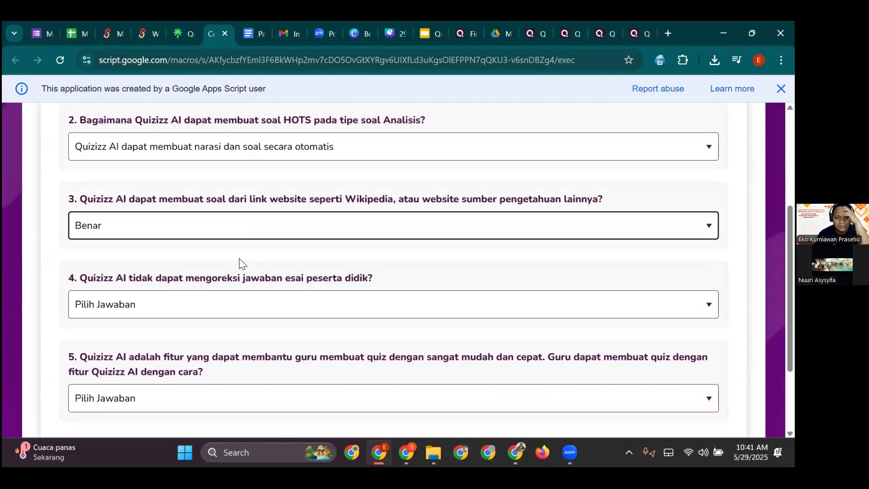
- Answer Q4 Salah and Q5 'Menulis prompt atau perintah', then submit the answers
{"action": "left_click", "coordinate": [242, 304]}
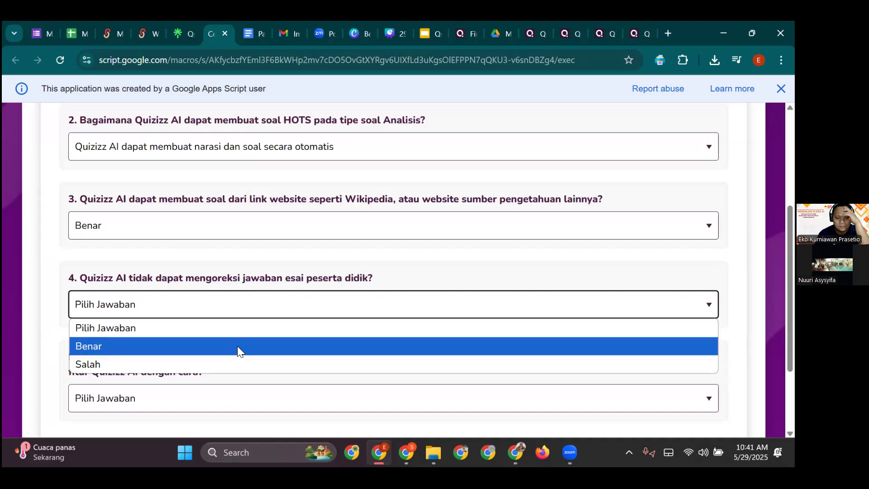
{"action": "left_click", "coordinate": [229, 363]}
{"action": "scroll", "coordinate": [230, 349], "scroll_direction": "down", "scroll_amount": 3}
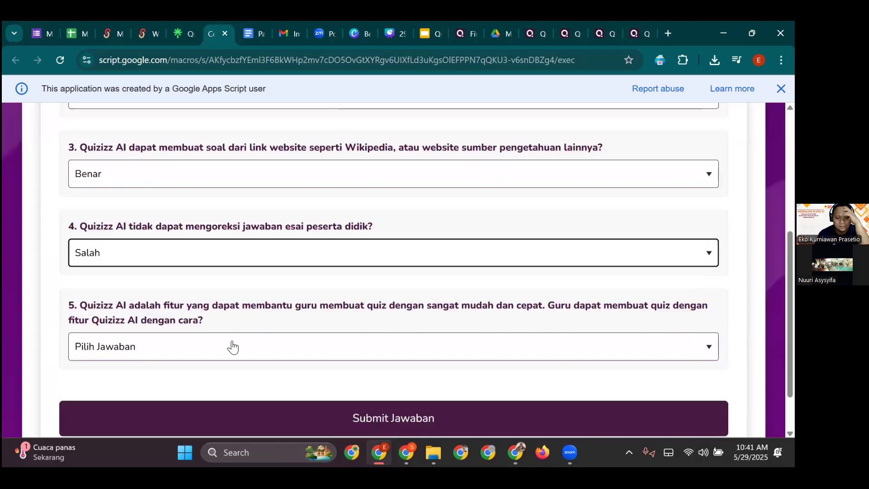
{"action": "left_click", "coordinate": [245, 288]}
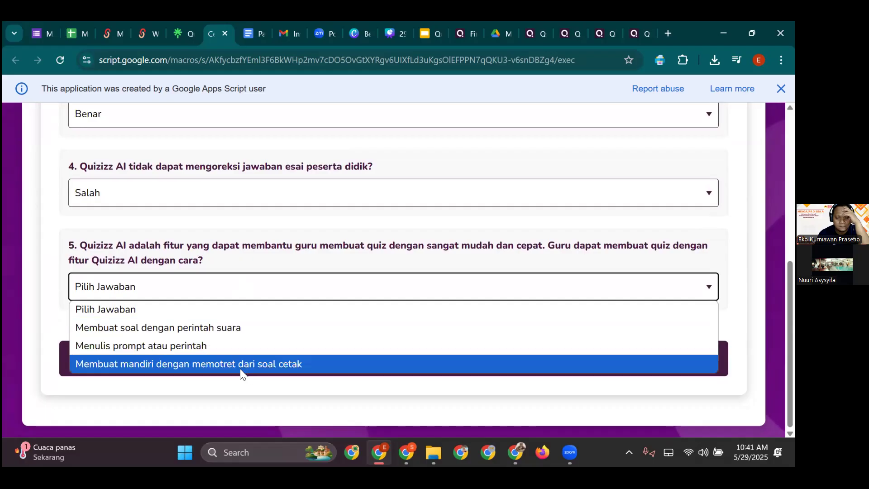
{"action": "left_click", "coordinate": [231, 348]}
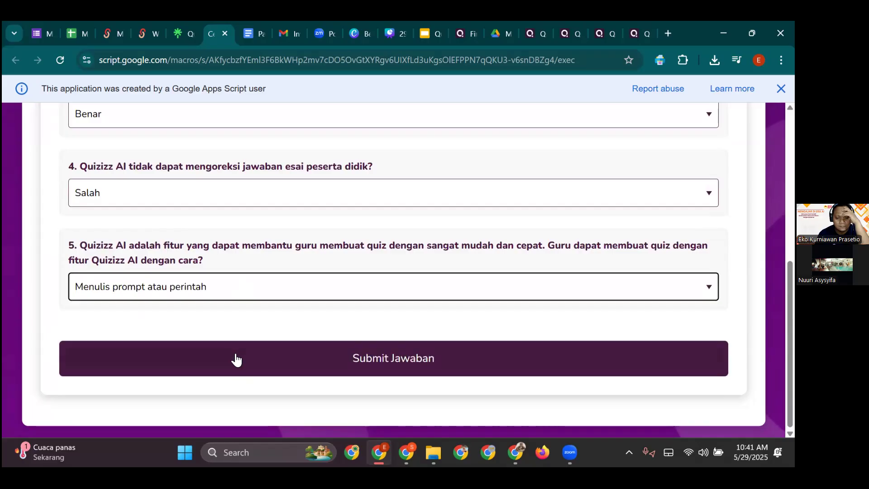
{"action": "left_click", "coordinate": [246, 364]}
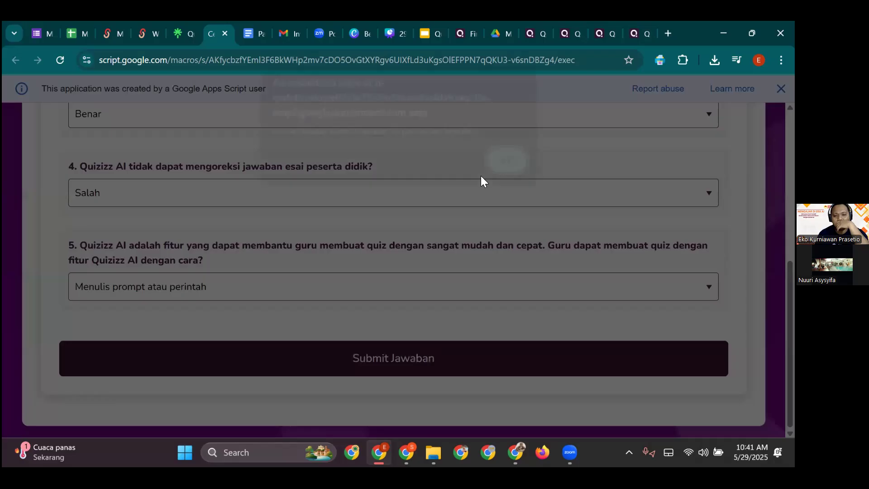
- Confirm the all-answers-correct notice to continue to the upload page
{"action": "key", "text": "Return"}
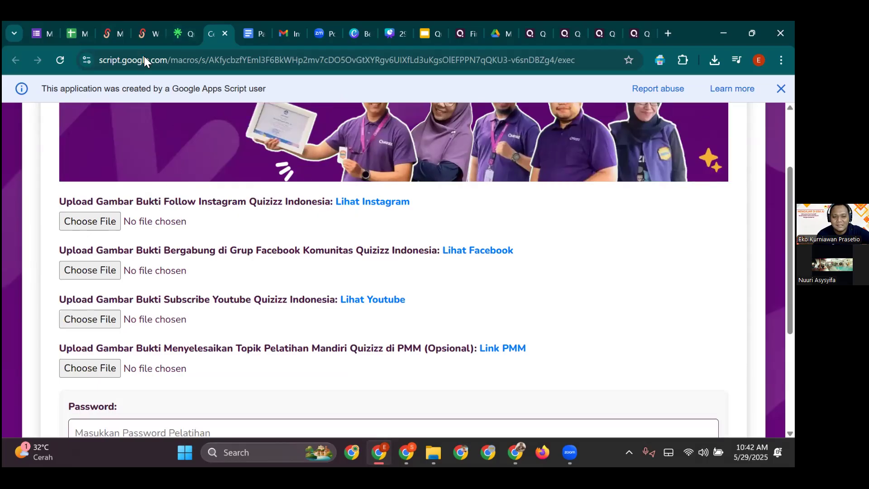
- Browse the proof screenshots in the Aset Pelatihan Peserta Drive folder, then return to the exam form
{"action": "left_click", "coordinate": [172, 37]}
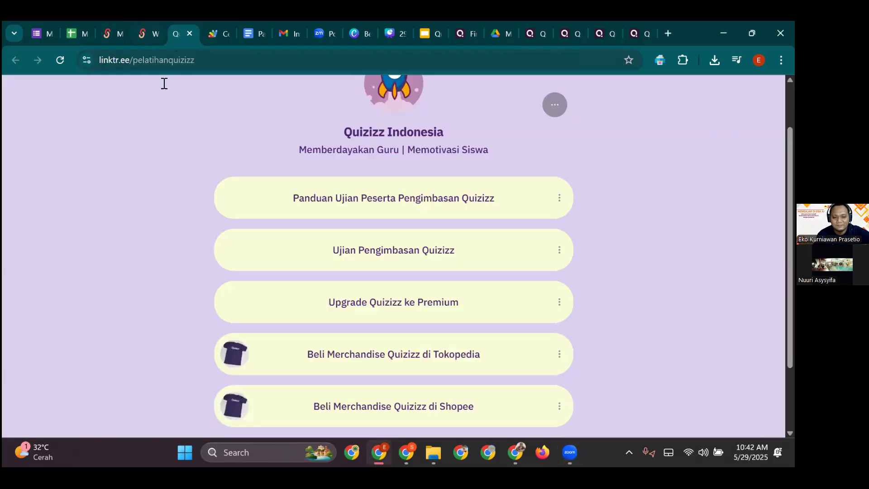
{"action": "left_click", "coordinate": [145, 33]}
{"action": "scroll", "coordinate": [382, 312], "scroll_direction": "down", "scroll_amount": 1}
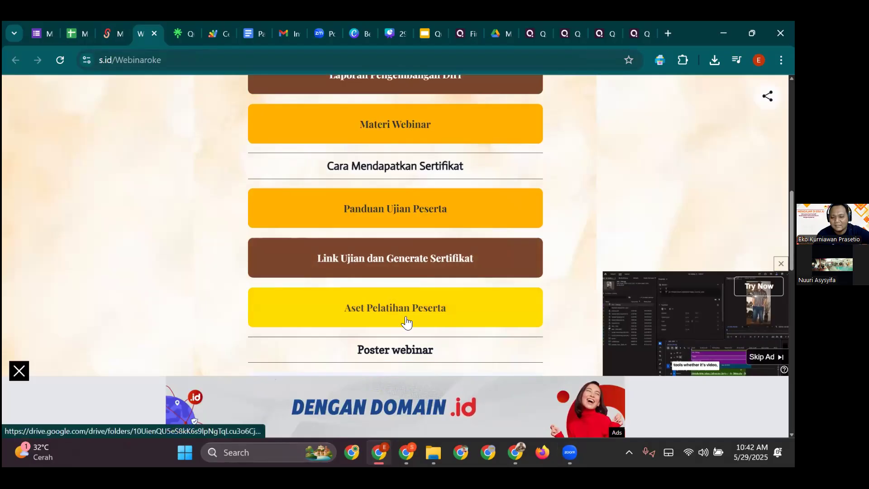
{"action": "left_click", "coordinate": [315, 301]}
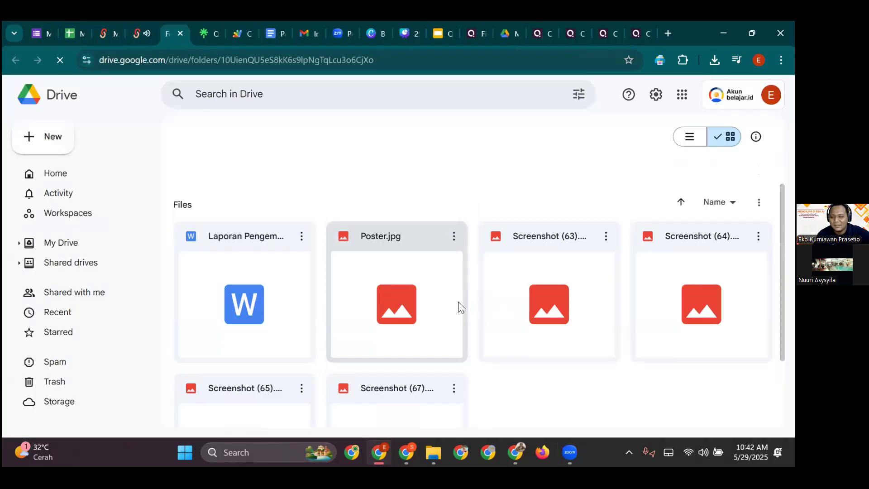
{"action": "scroll", "coordinate": [272, 340], "scroll_direction": "down", "scroll_amount": 4}
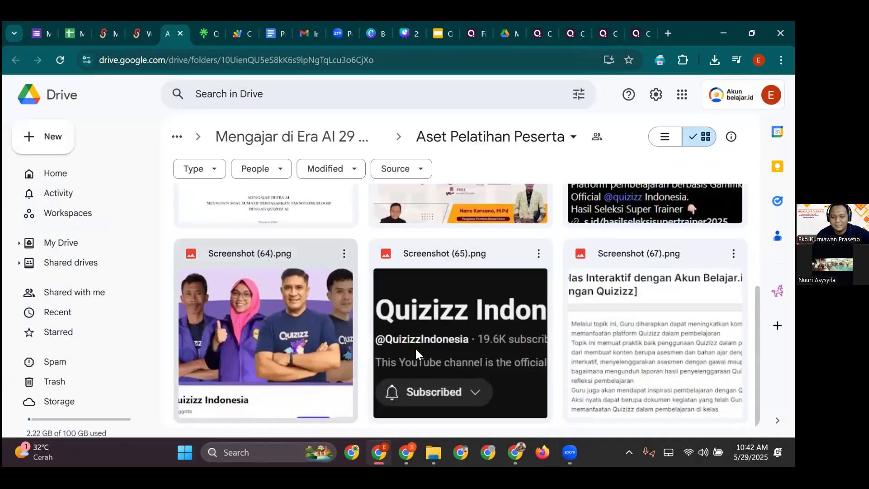
{"action": "scroll", "coordinate": [438, 338], "scroll_direction": "up", "scroll_amount": 4}
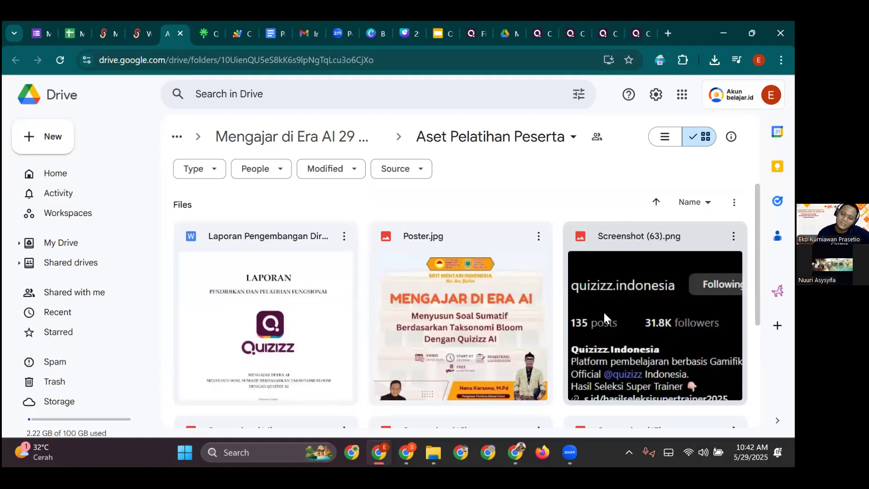
{"action": "scroll", "coordinate": [355, 330], "scroll_direction": "down", "scroll_amount": 4}
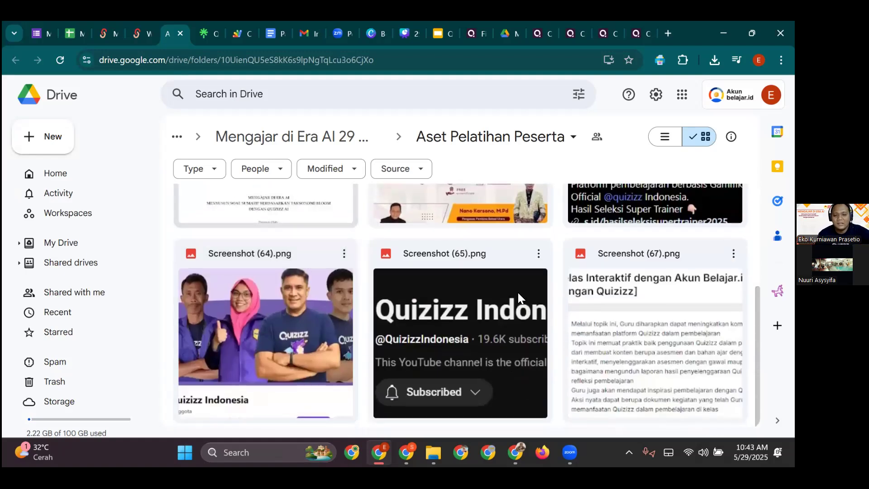
{"action": "left_click", "coordinate": [178, 38]}
{"action": "left_click", "coordinate": [231, 35]}
- Copy the 'Password:' label from the exam form and switch to the Panduan Ujian Peserta guide
{"action": "scroll", "coordinate": [198, 335], "scroll_direction": "down", "scroll_amount": 1}
{"action": "scroll", "coordinate": [198, 334], "scroll_direction": "down", "scroll_amount": 2}
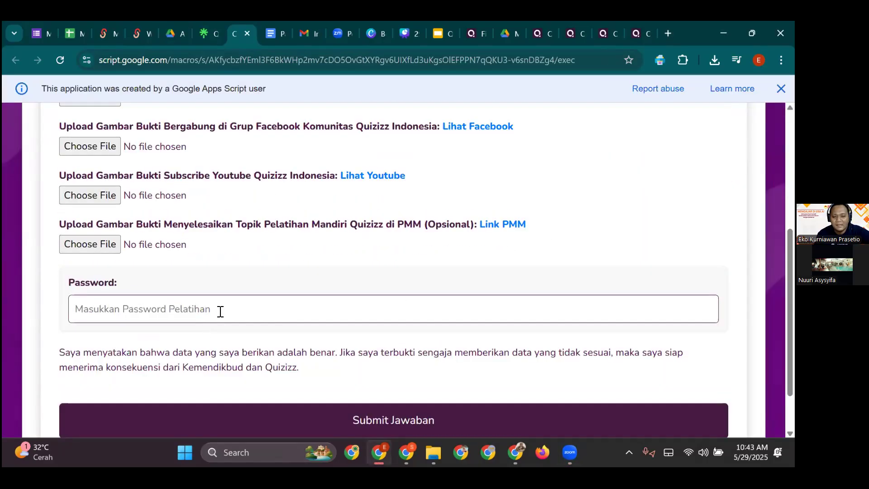
{"action": "left_click", "coordinate": [220, 312]}
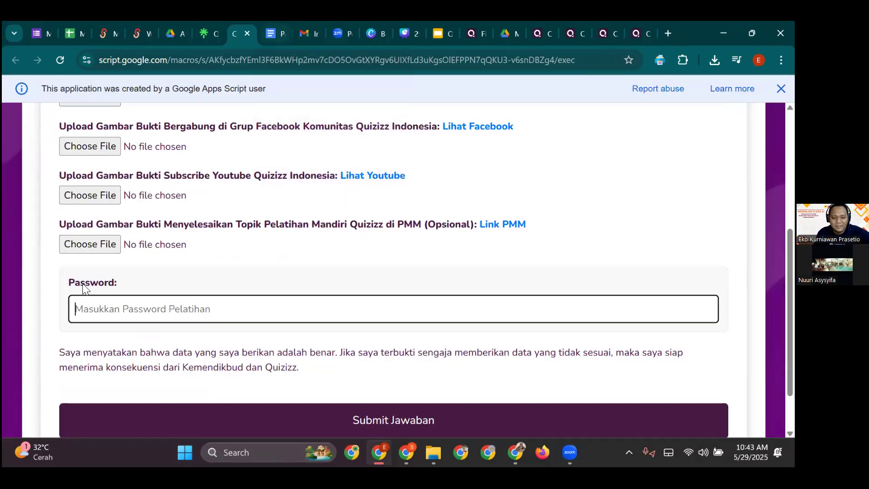
{"action": "left_click_drag", "start_coordinate": [69, 284], "coordinate": [125, 285]}
{"action": "key", "text": "ctrl+c"}
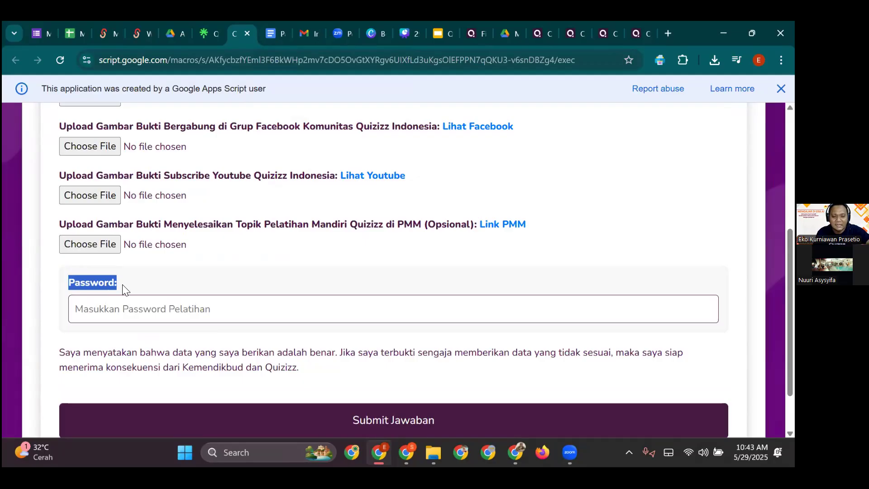
{"action": "left_click", "coordinate": [197, 54]}
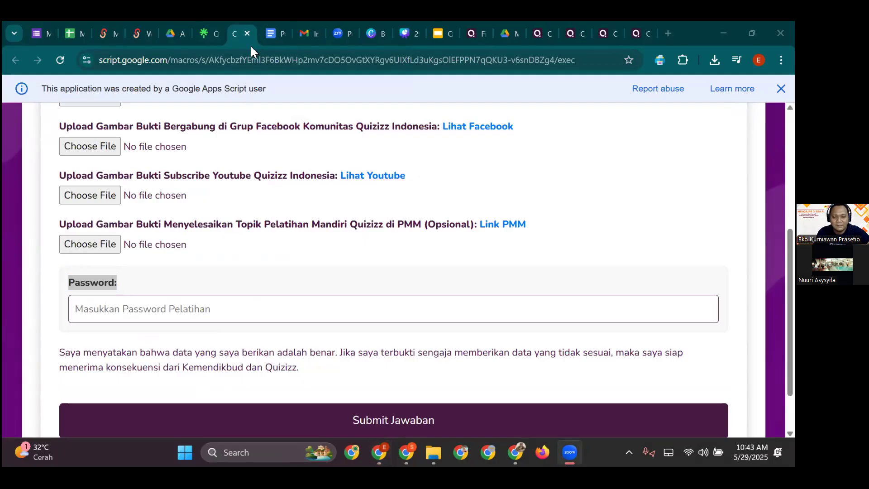
{"action": "left_click", "coordinate": [268, 40]}
{"action": "left_click", "coordinate": [267, 37]}
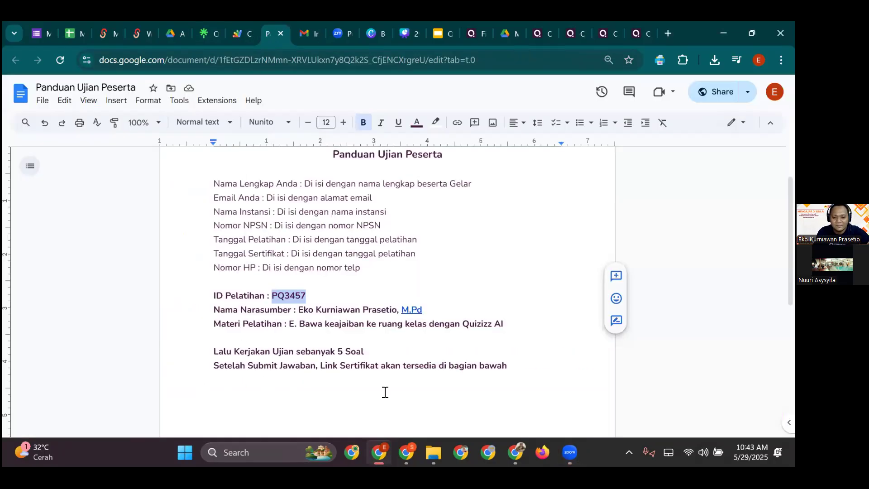
- Add a 'Password:' line with the training password at the end of the guide
{"action": "left_click", "coordinate": [386, 365]}
{"action": "key", "text": "End"}
{"action": "key", "text": "Return"}
{"action": "key", "text": "Return"}
{"action": "key", "text": "ctrl+v"}
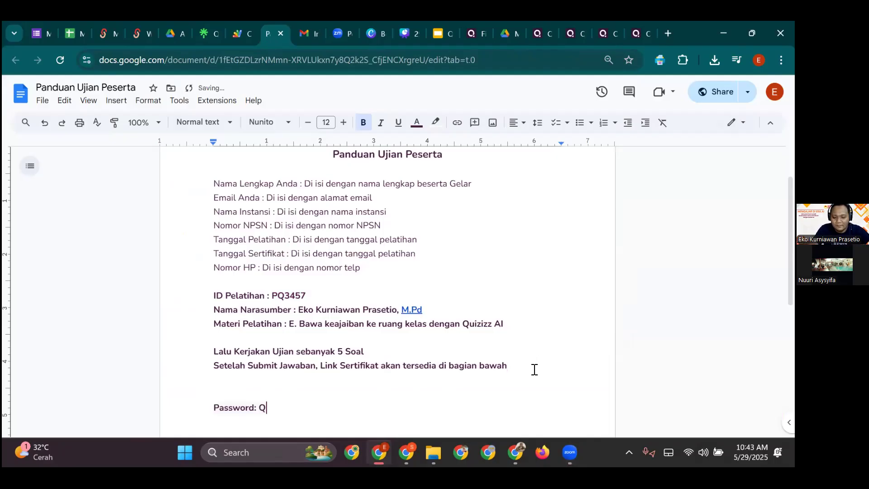
{"action": "key", "text": "BackSpace"}
{"action": "key", "text": "BackSpace"}
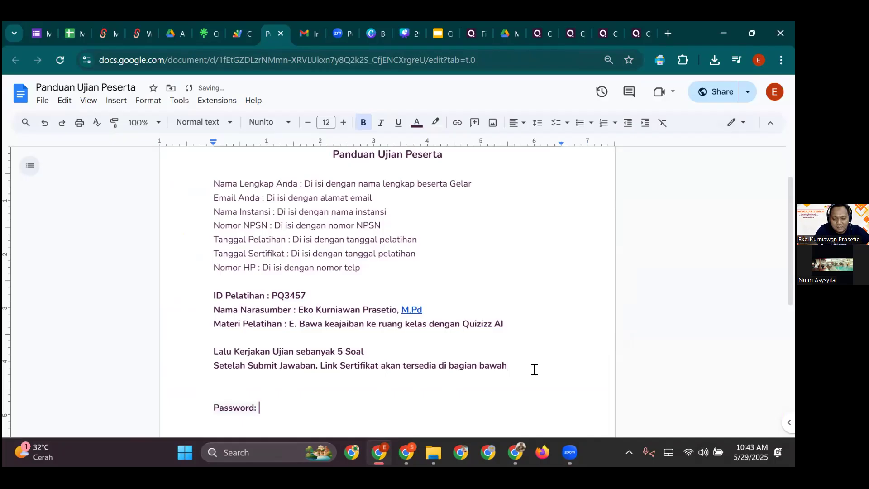
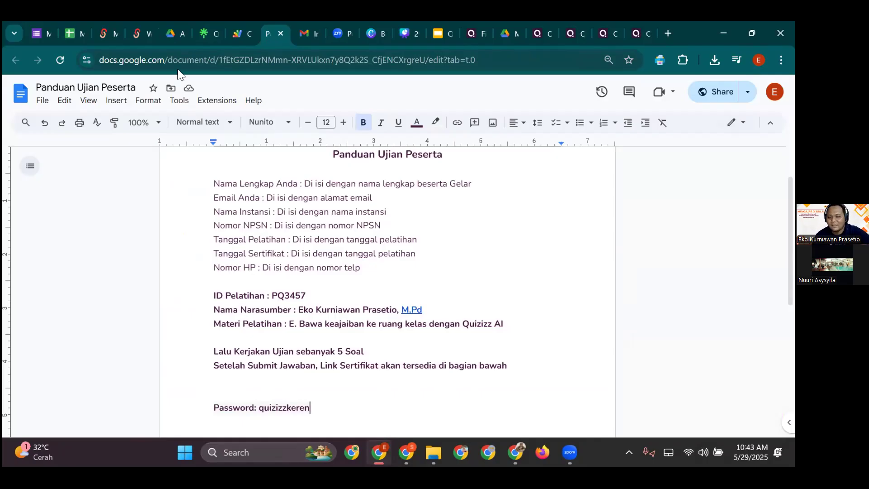
{"action": "left_click", "coordinate": [201, 42]}
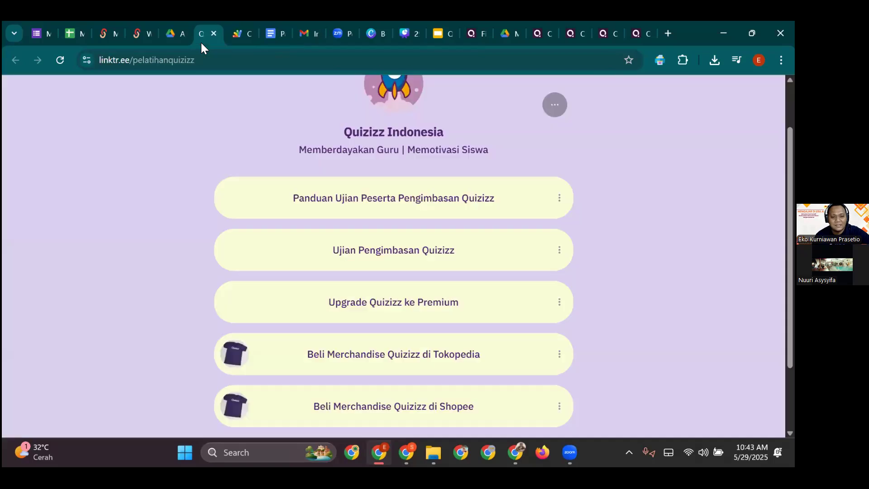
- Return to the exam upload form, focus its Password field, and scroll to the submit area
{"action": "left_click", "coordinate": [251, 37]}
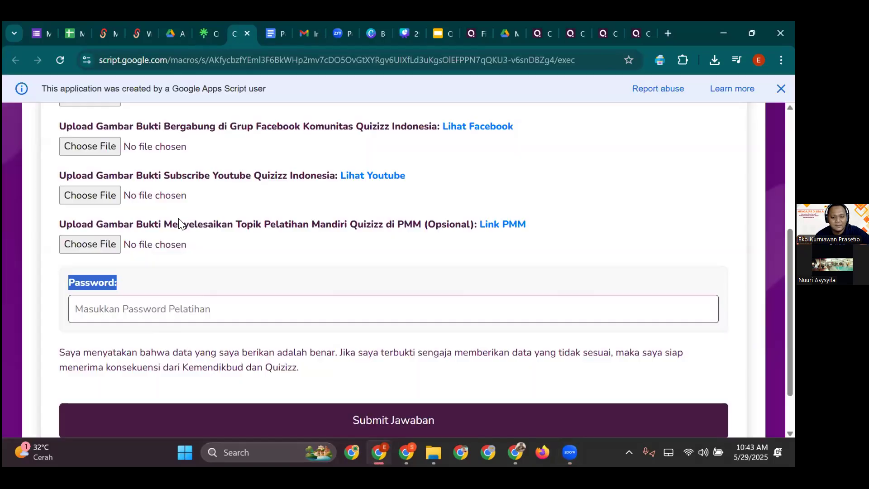
{"action": "left_click", "coordinate": [165, 315]}
{"action": "scroll", "coordinate": [307, 403], "scroll_direction": "down", "scroll_amount": 3}
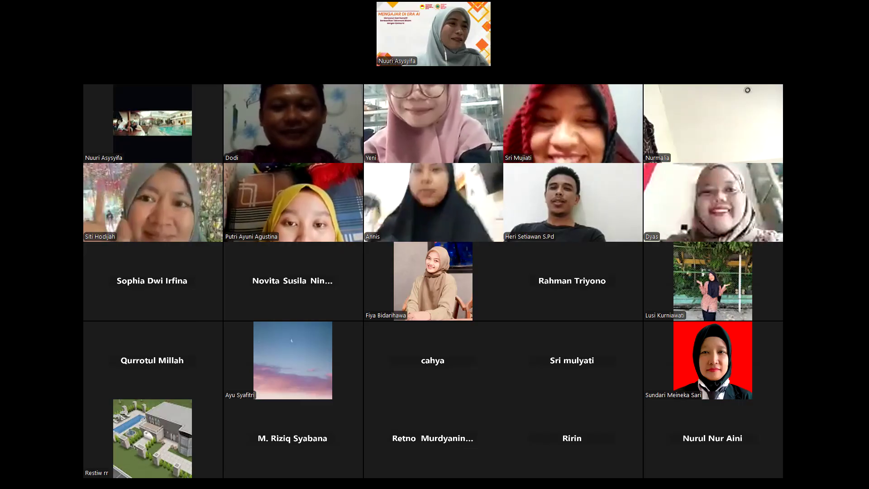
- Flip through the Zoom participant gallery pages and end on the first page
{"action": "key", "text": "Page_Down"}
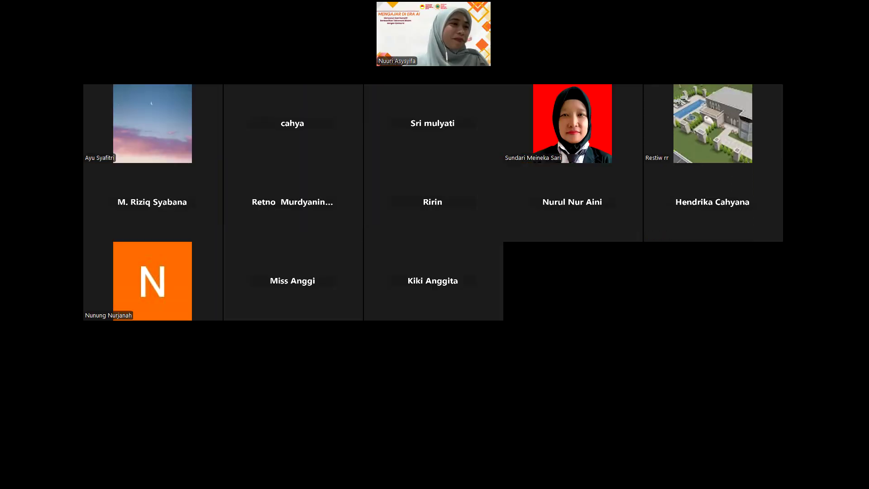
{"action": "key", "text": "Page_Up"}
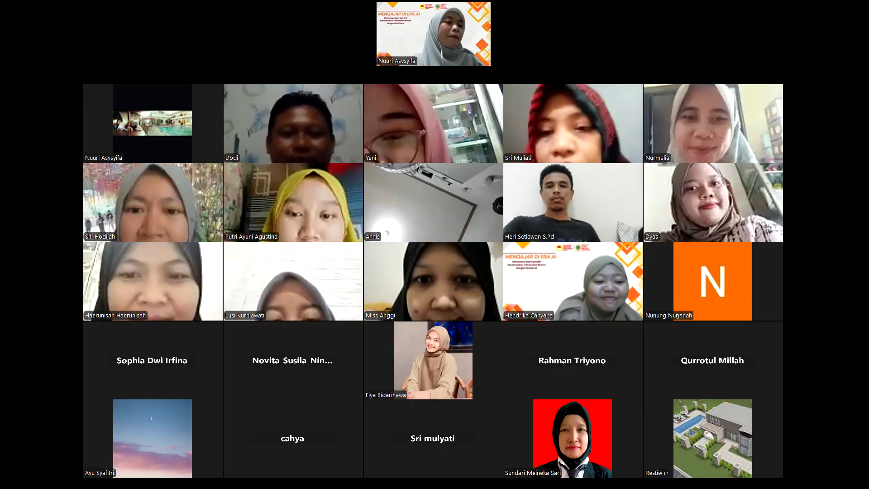
{"action": "scroll", "coordinate": [433, 280], "scroll_direction": "down", "scroll_amount": 3}
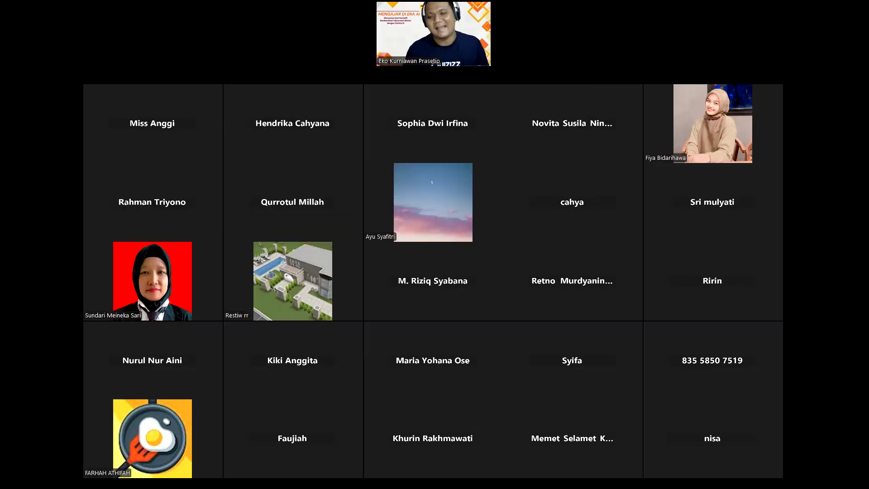
{"action": "key", "text": "Page_Down"}
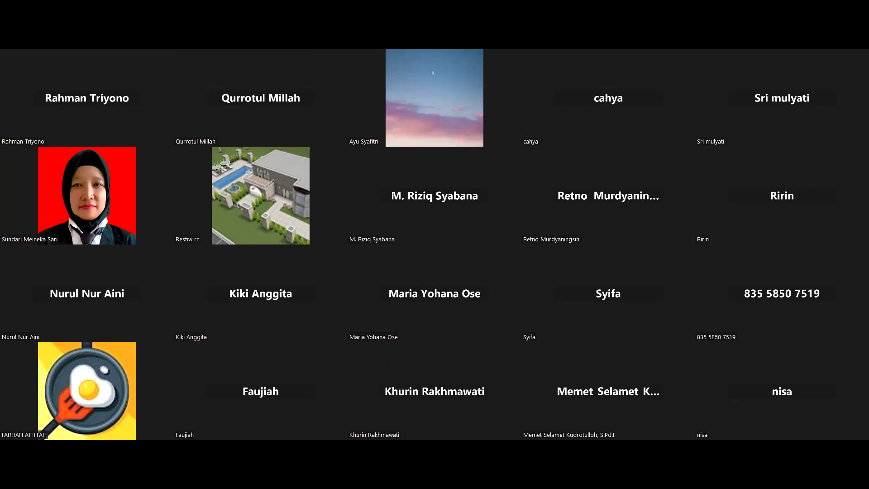
{"action": "key", "text": "Page_Up"}
{"action": "key", "text": "Page_Down"}
{"action": "key", "text": "Page_Up"}
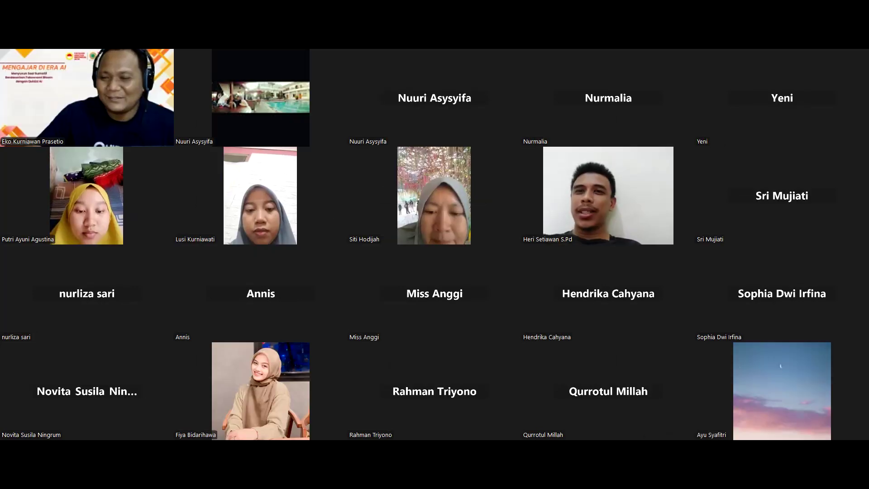